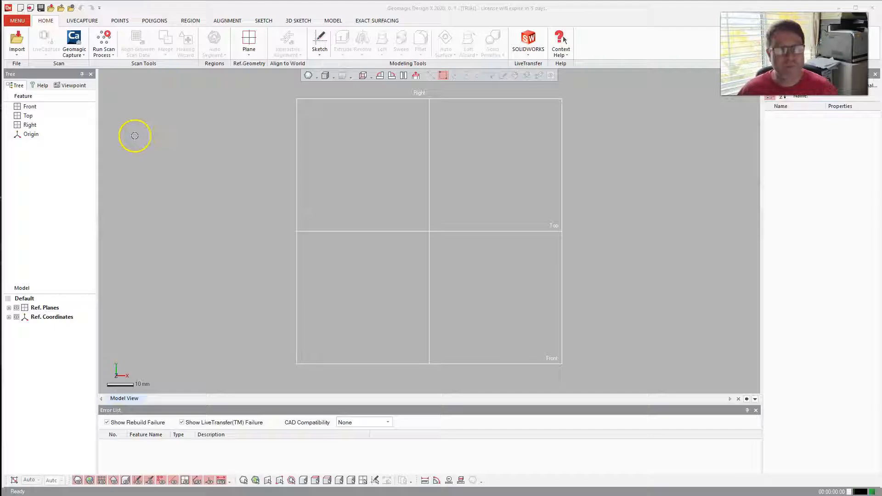
Step: Import the Metal Block scan mesh from the Metal Block for Practice folder without running the mesh buildup wizard
{"action": "left_click", "coordinate": [17, 40]}
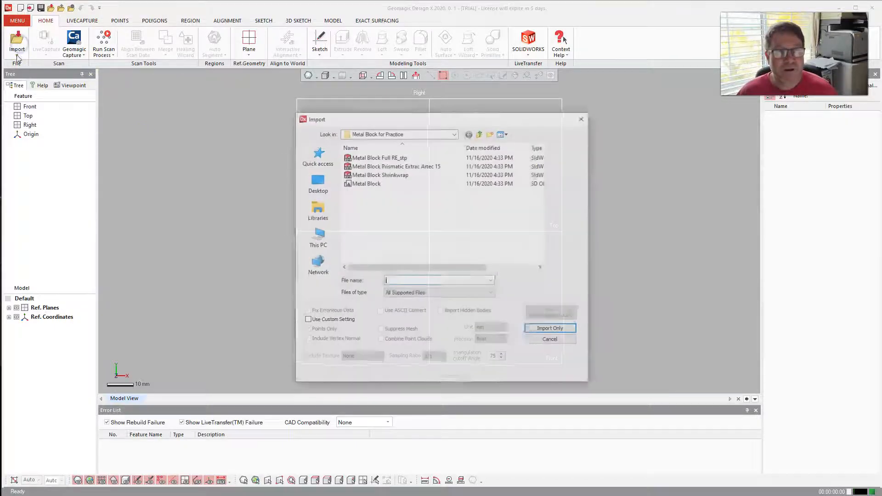
{"action": "left_click", "coordinate": [371, 183]}
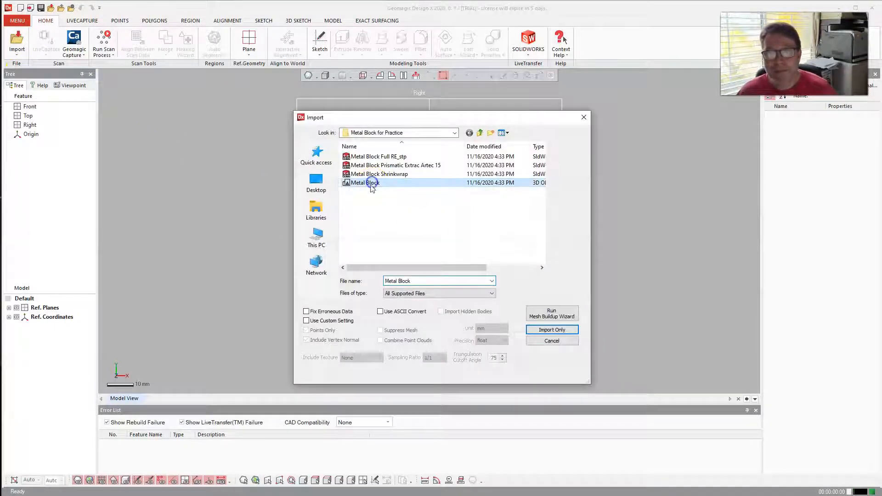
{"action": "left_click", "coordinate": [552, 331]}
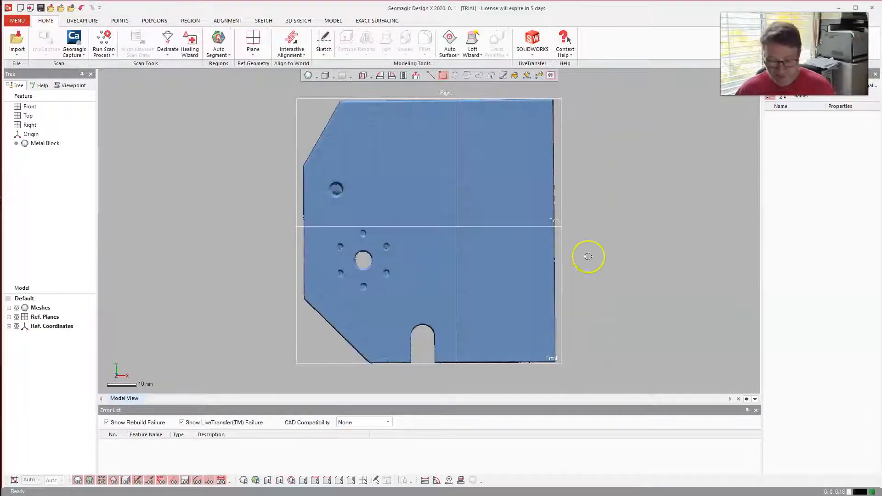
Step: Examine the imported mesh from several angles, including its holes, pockets, long groove and engraved text
{"action": "right_click_drag", "start_coordinate": [634, 187], "coordinate": [213, 302]}
{"action": "right_click_drag", "start_coordinate": [603, 173], "coordinate": [299, 146]}
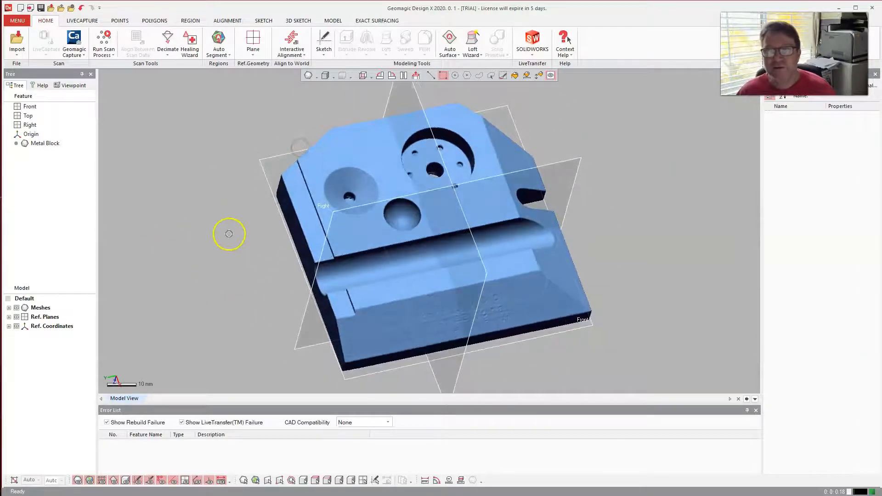
{"action": "right_click_drag", "start_coordinate": [214, 232], "coordinate": [205, 261]}
{"action": "right_click_drag", "start_coordinate": [395, 337], "coordinate": [344, 321]}
{"action": "scroll", "coordinate": [380, 349], "scroll_direction": "up", "scroll_amount": 3}
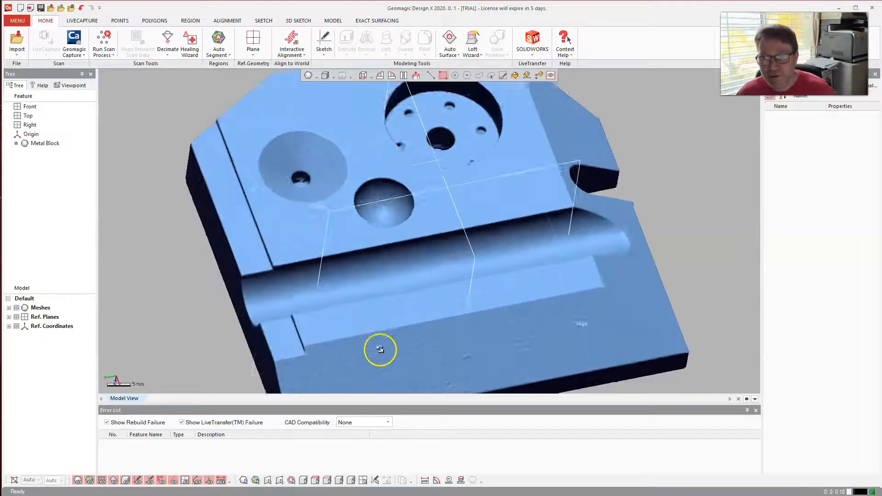
{"action": "scroll", "coordinate": [380, 350], "scroll_direction": "up", "scroll_amount": 1}
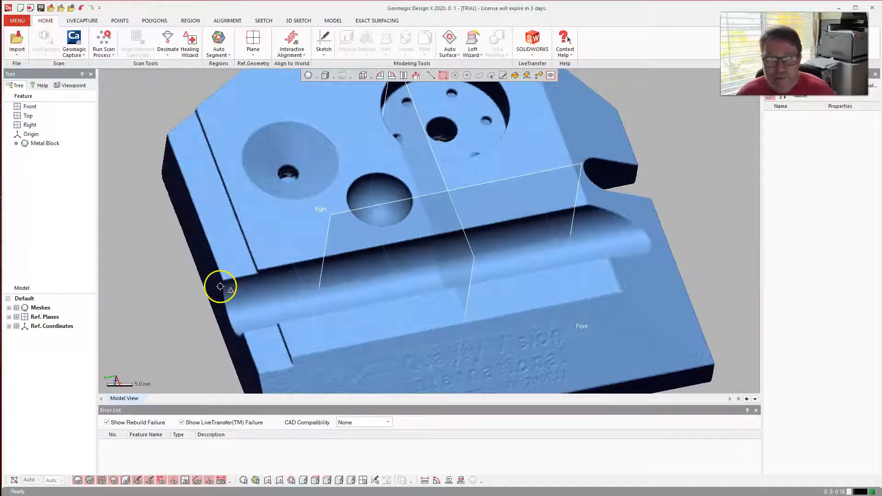
{"action": "scroll", "coordinate": [689, 172], "scroll_direction": "down", "scroll_amount": 4}
{"action": "right_click_drag", "start_coordinate": [689, 172], "coordinate": [665, 174]}
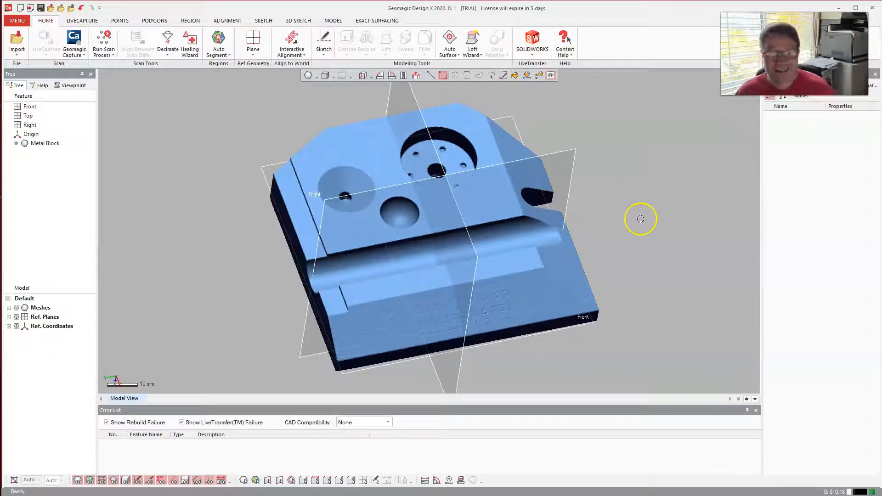
{"action": "right_click_drag", "start_coordinate": [643, 249], "coordinate": [616, 213]}
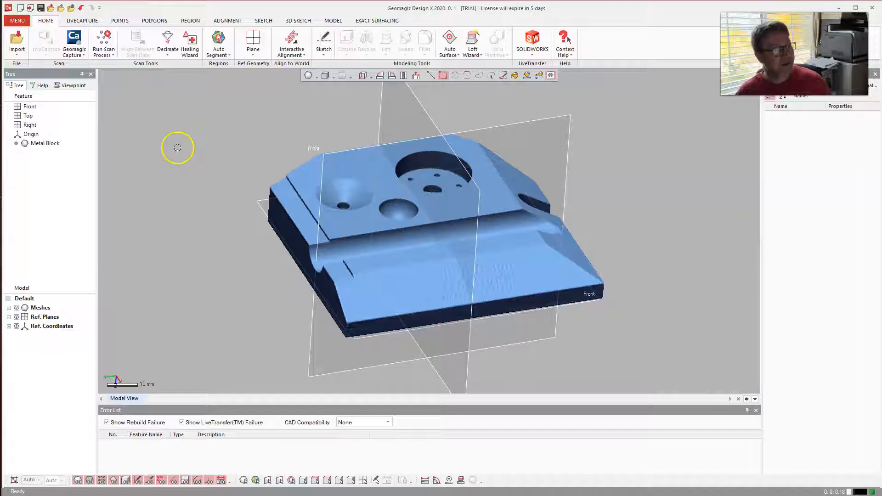
Step: Auto-segment the Metal Block mesh into regions with sensitivity 65
{"action": "left_click", "coordinate": [190, 20]}
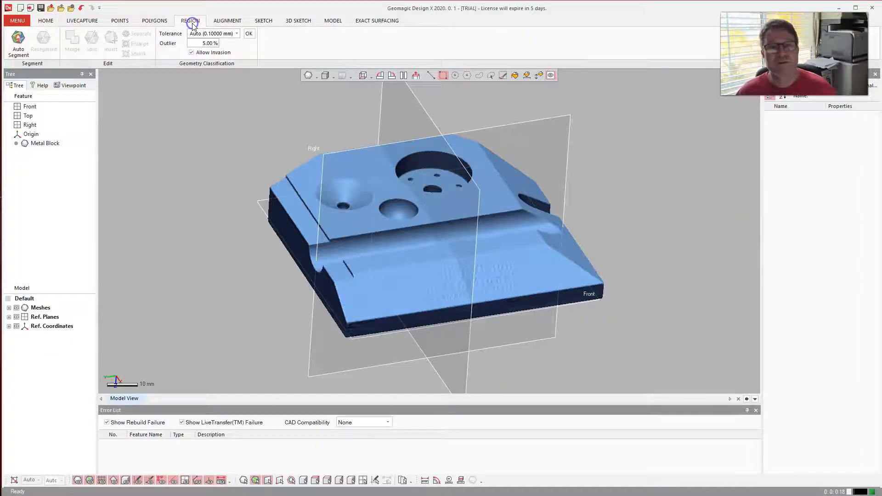
{"action": "left_click", "coordinate": [17, 48]}
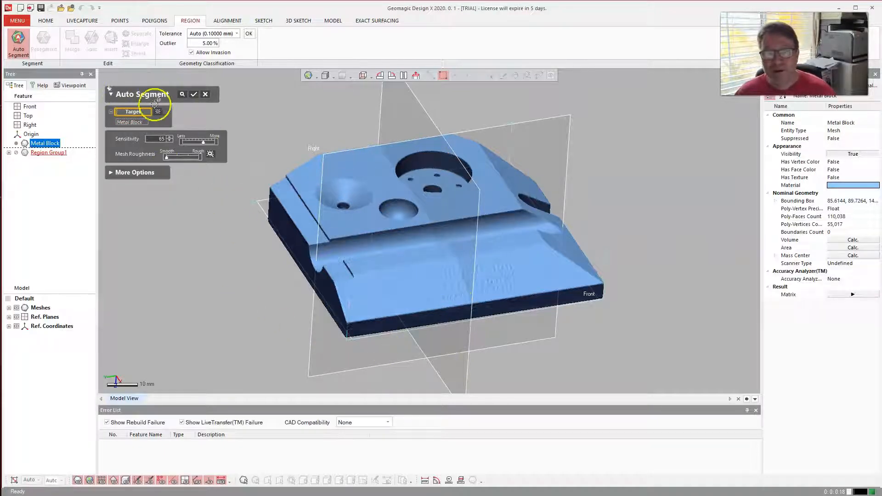
{"action": "left_click", "coordinate": [110, 171]}
{"action": "left_click", "coordinate": [111, 173]}
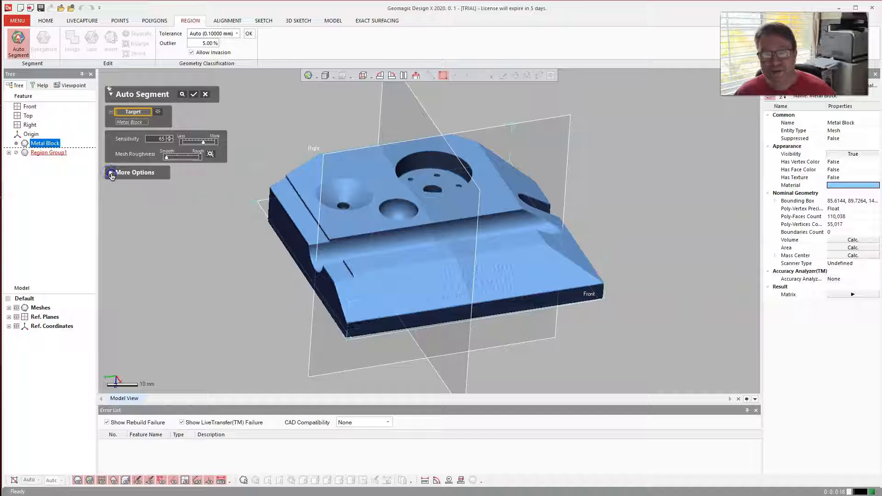
{"action": "left_click", "coordinate": [194, 94]}
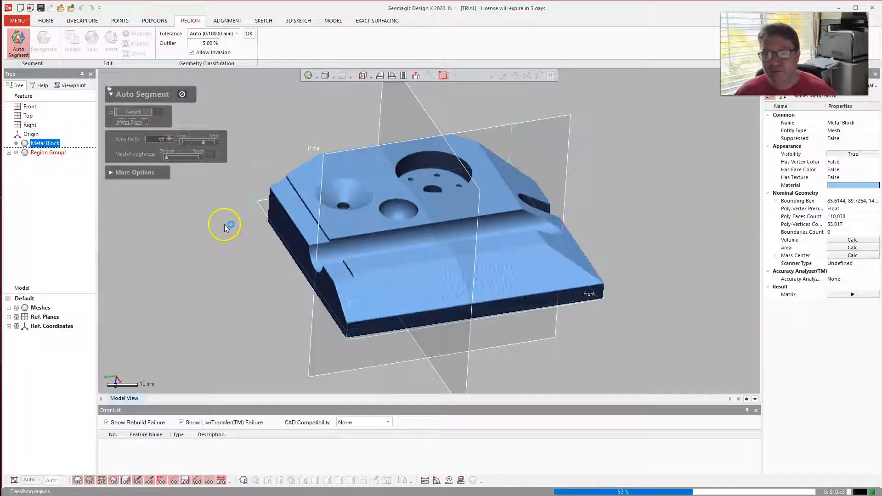
Step: Extrude the block's outer profile as a solid with the Extrusion Wizard, starting from the planar region on its outer side
{"action": "mouse_move", "coordinate": [217, 207]}
{"action": "right_mouse_down"}
{"action": "mouse_move", "coordinate": [375, 238]}
{"action": "mouse_move", "coordinate": [291, 213]}
{"action": "mouse_move", "coordinate": [258, 130]}
{"action": "mouse_move", "coordinate": [243, 245]}
{"action": "right_mouse_up"}
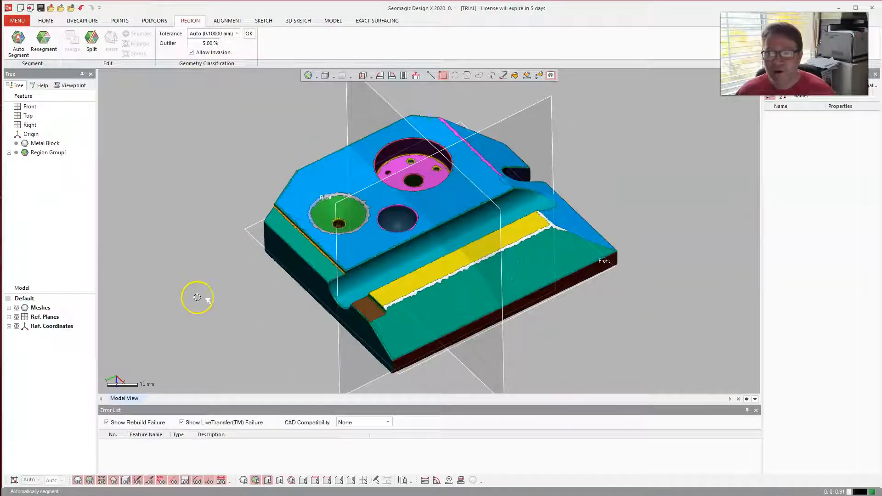
{"action": "mouse_move", "coordinate": [232, 310]}
{"action": "right_mouse_down"}
{"action": "mouse_move", "coordinate": [241, 236]}
{"action": "mouse_move", "coordinate": [526, 301]}
{"action": "mouse_move", "coordinate": [694, 275]}
{"action": "mouse_move", "coordinate": [723, 244]}
{"action": "mouse_move", "coordinate": [724, 269]}
{"action": "right_mouse_up"}
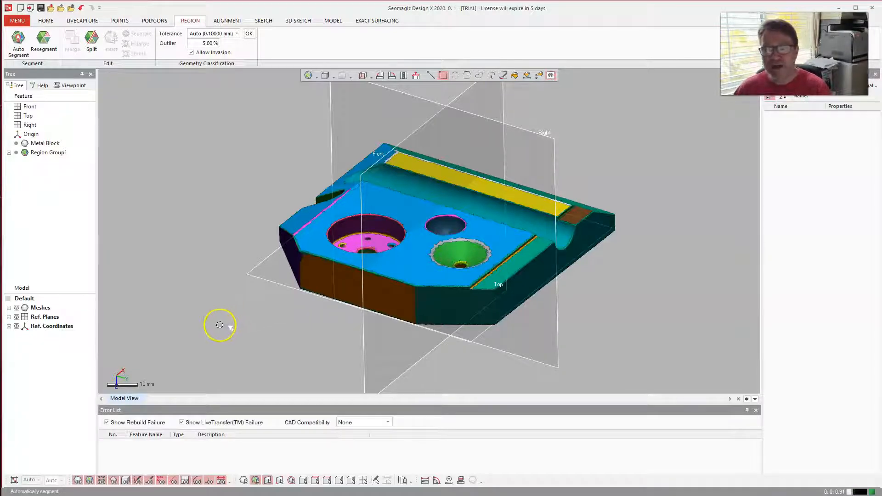
{"action": "mouse_move", "coordinate": [222, 270]}
{"action": "right_mouse_down"}
{"action": "mouse_move", "coordinate": [220, 237]}
{"action": "mouse_move", "coordinate": [212, 277]}
{"action": "mouse_move", "coordinate": [208, 260]}
{"action": "right_mouse_up"}
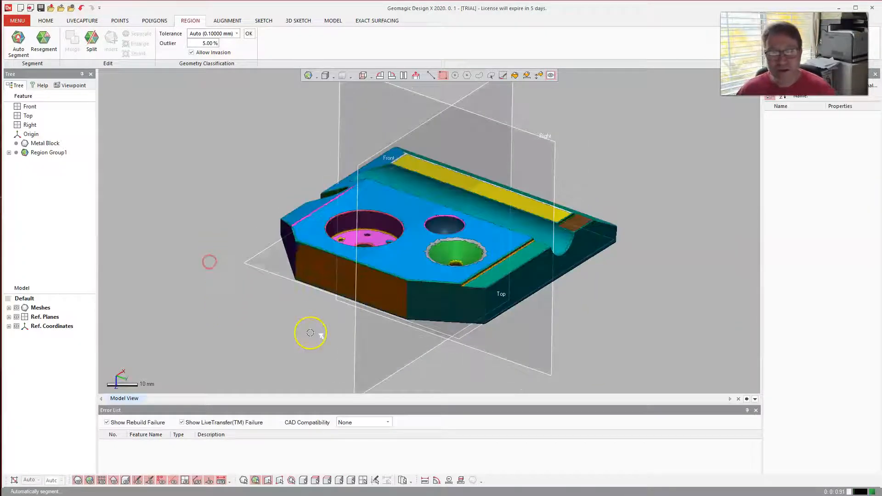
{"action": "right_click", "coordinate": [322, 271]}
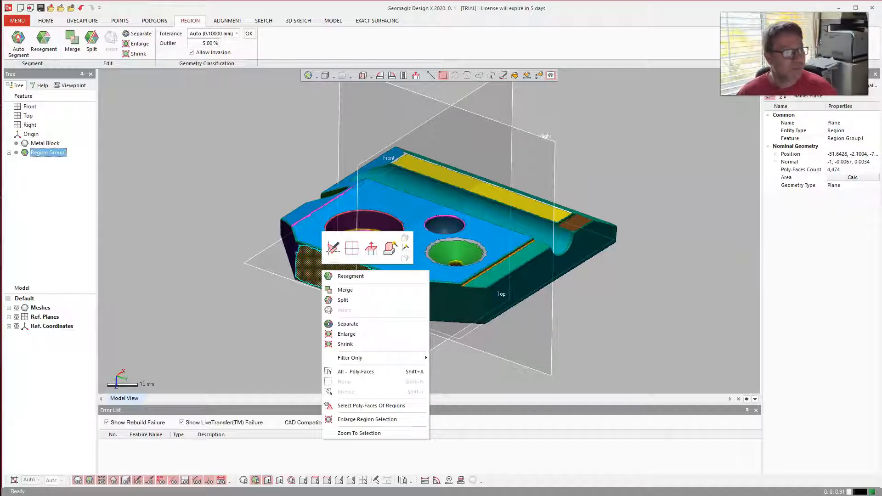
{"action": "left_click", "coordinate": [390, 250]}
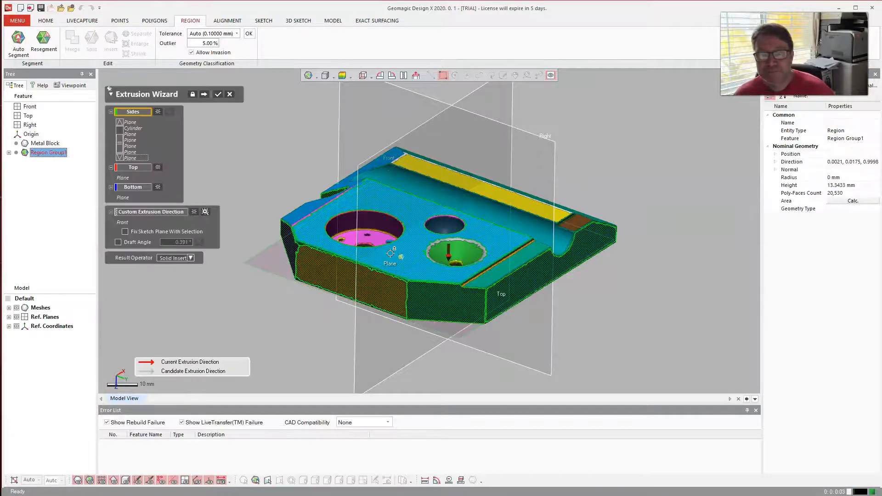
{"action": "left_click", "coordinate": [318, 378]}
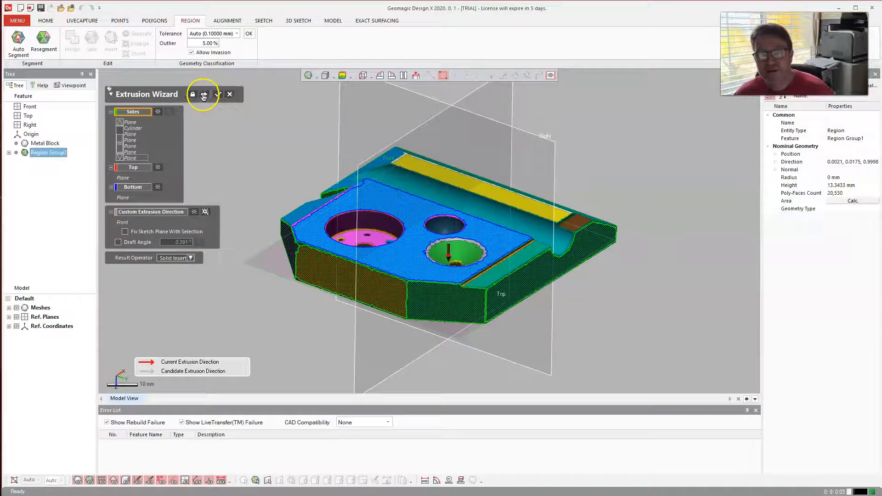
{"action": "left_click", "coordinate": [218, 96]}
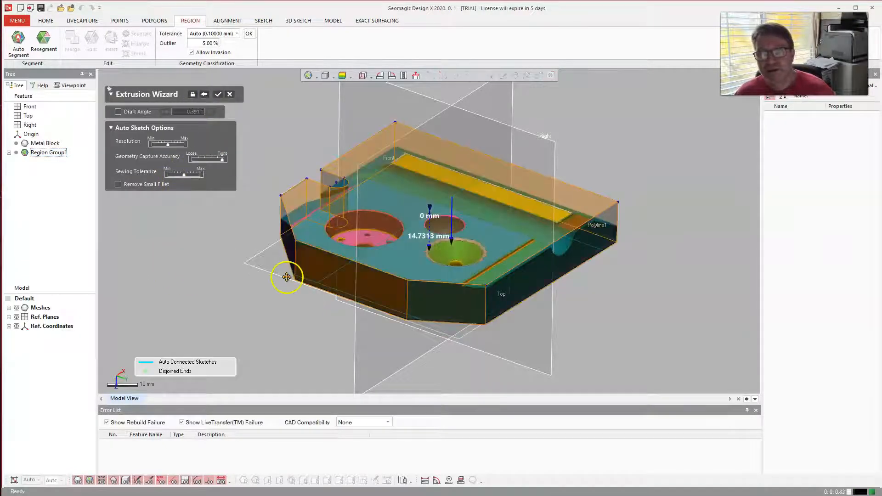
{"action": "right_click_drag", "start_coordinate": [221, 296], "coordinate": [308, 318]}
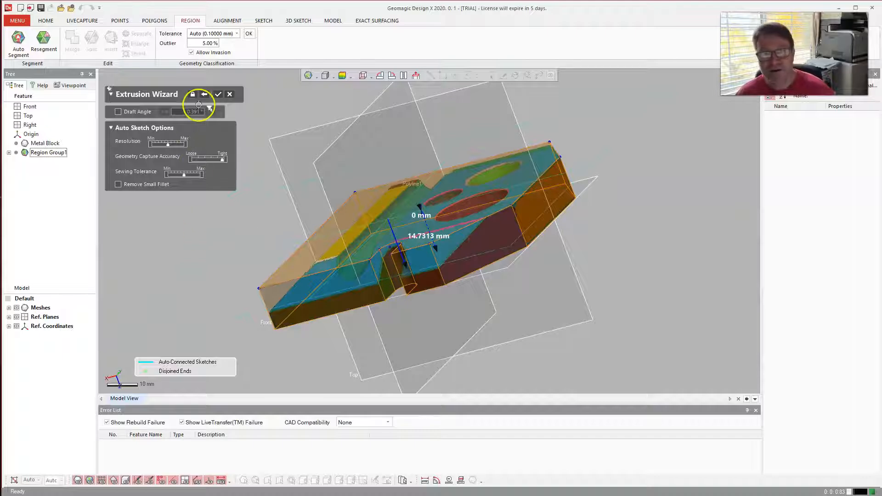
{"action": "left_click", "coordinate": [218, 95]}
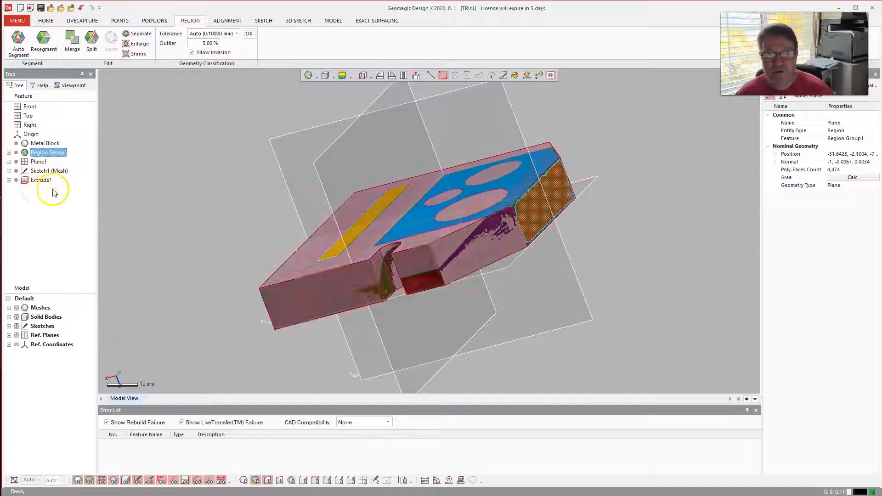
Step: Toggle the mesh visibility off and on to compare the extruded solid with the segmented scan
{"action": "right_click_drag", "start_coordinate": [208, 205], "coordinate": [301, 223]}
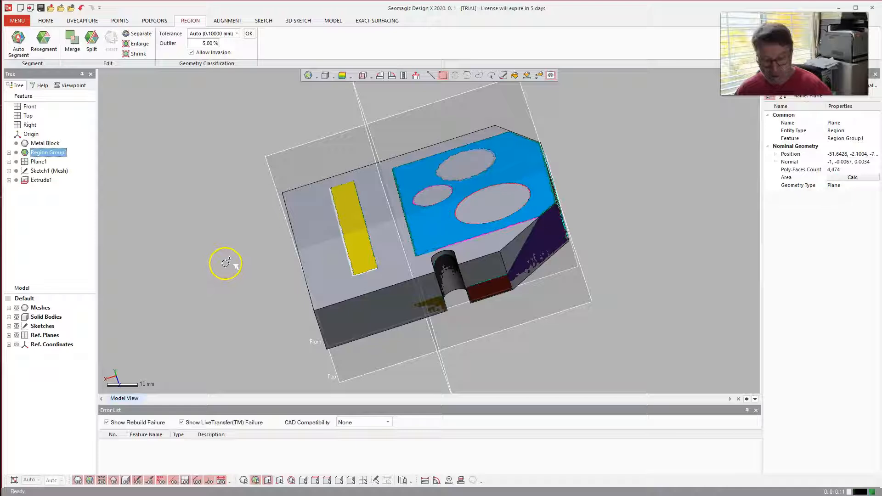
{"action": "key", "text": "ctrl+1"}
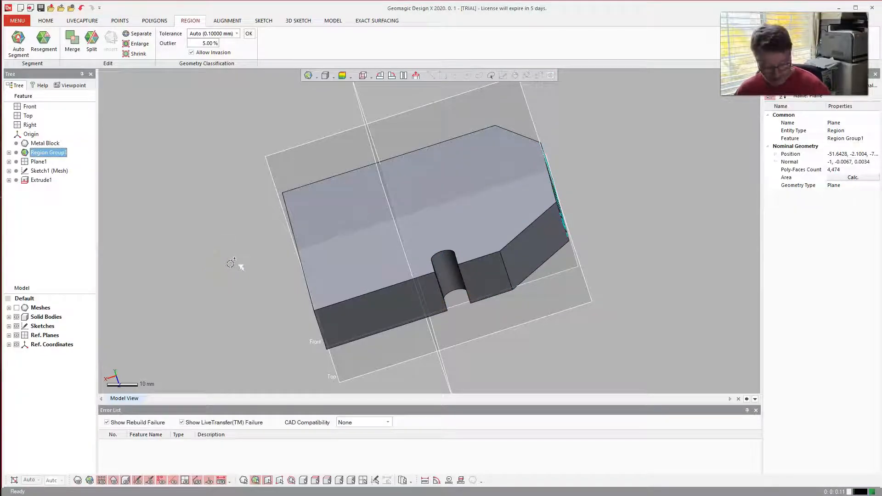
{"action": "key", "text": "ctrl+1"}
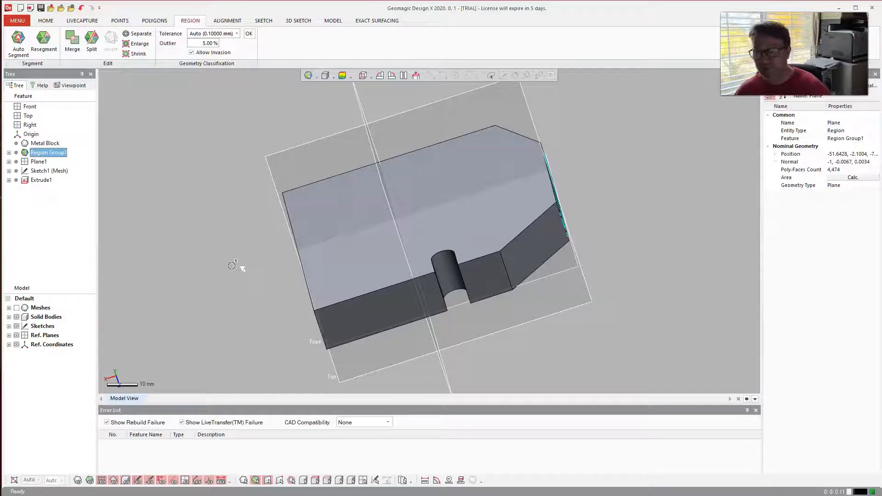
{"action": "key", "text": "ctrl+1"}
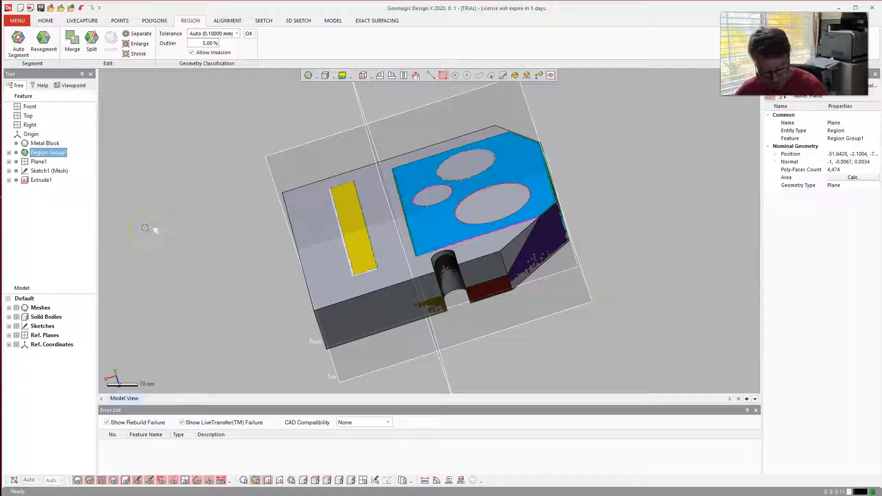
{"action": "key", "text": "ctrl+1"}
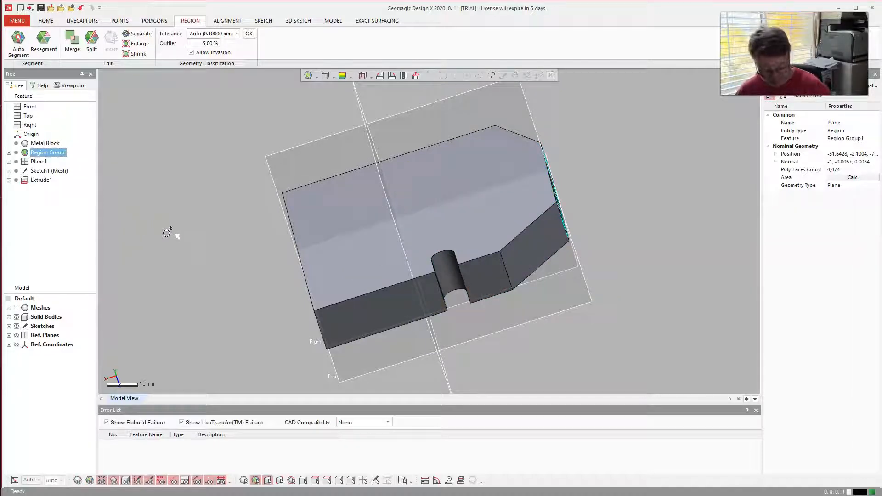
{"action": "key", "text": "ctrl+1"}
{"action": "right_click_drag", "start_coordinate": [230, 238], "coordinate": [270, 252]}
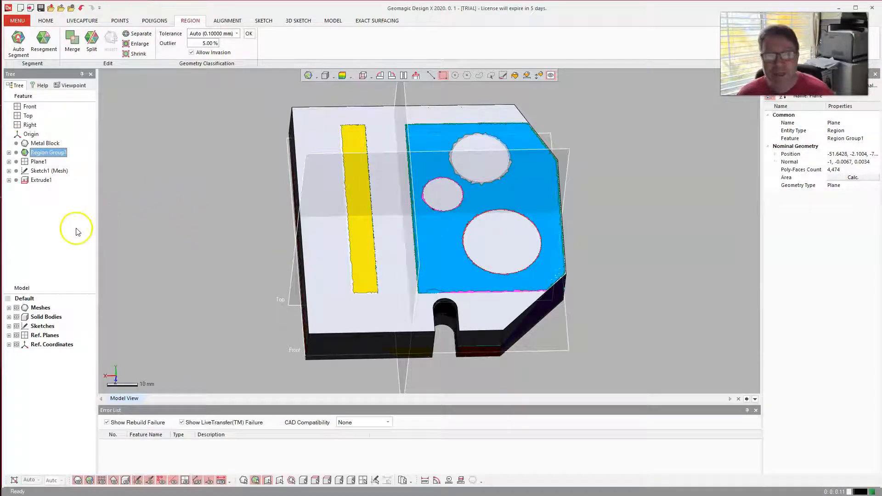
Step: Hide the extruded body to examine the groove, pocket and hole regions of the mesh, and show the body again
{"action": "left_click", "coordinate": [41, 181]}
{"action": "right_click", "coordinate": [41, 181]}
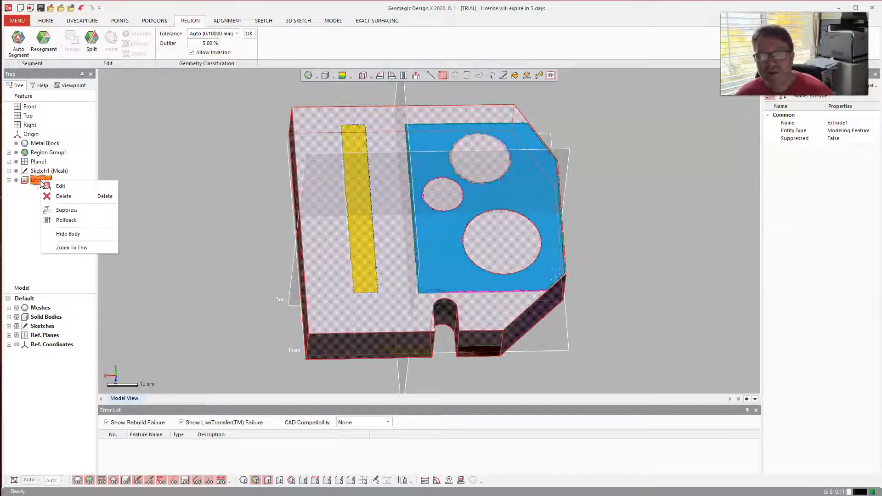
{"action": "left_click", "coordinate": [68, 234]}
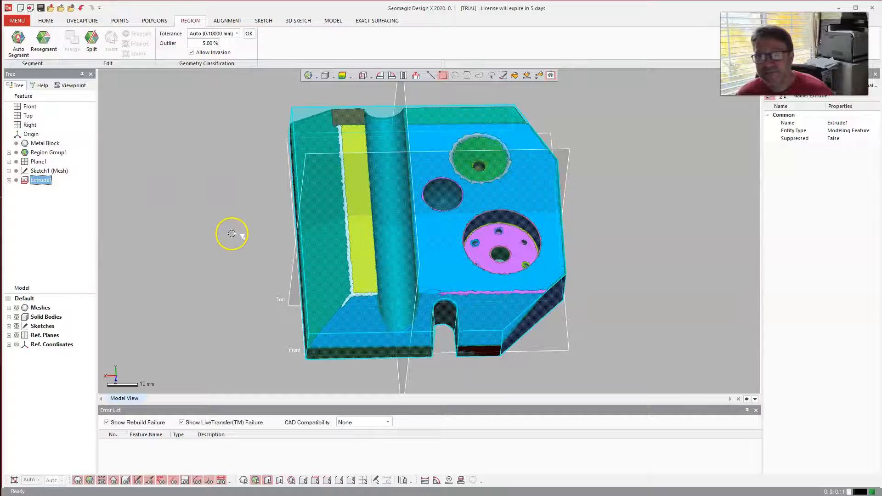
{"action": "right_click_drag", "start_coordinate": [186, 271], "coordinate": [392, 345]}
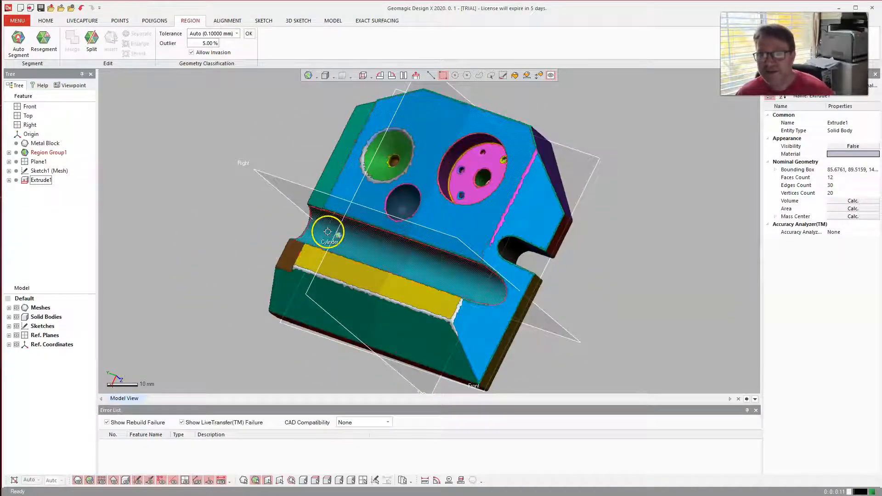
{"action": "right_click_drag", "start_coordinate": [394, 290], "coordinate": [151, 196]}
{"action": "right_click_drag", "start_coordinate": [239, 211], "coordinate": [313, 252]}
{"action": "left_click", "coordinate": [36, 181]}
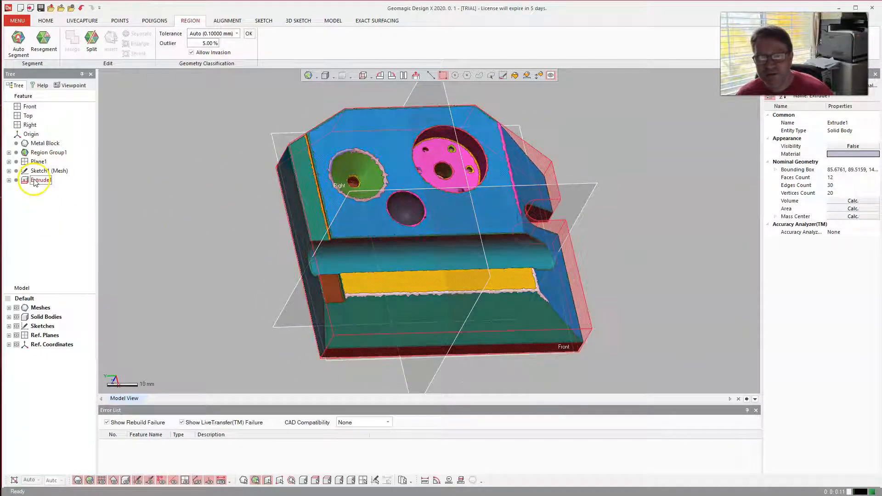
{"action": "right_click", "coordinate": [36, 182]}
{"action": "left_click", "coordinate": [62, 234]}
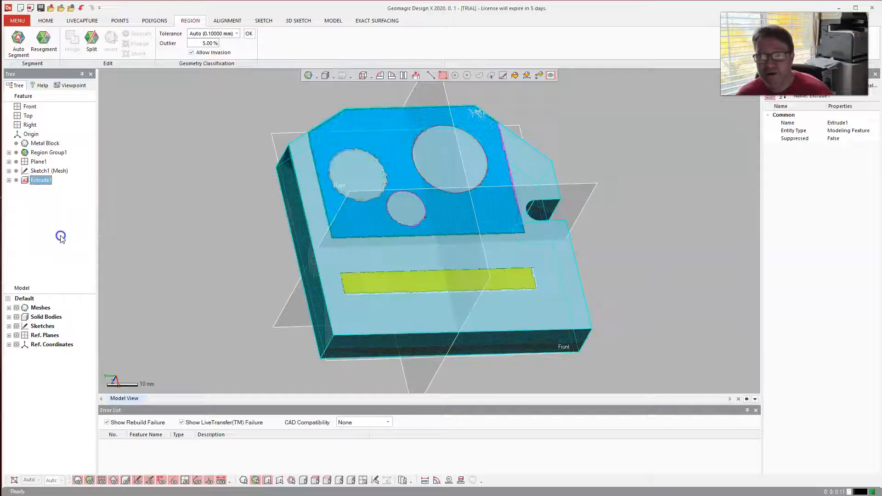
Step: Hide the Extrude1 body to leave the segmented mesh regions accessible
{"action": "left_click", "coordinate": [40, 180]}
{"action": "right_click", "coordinate": [42, 180]}
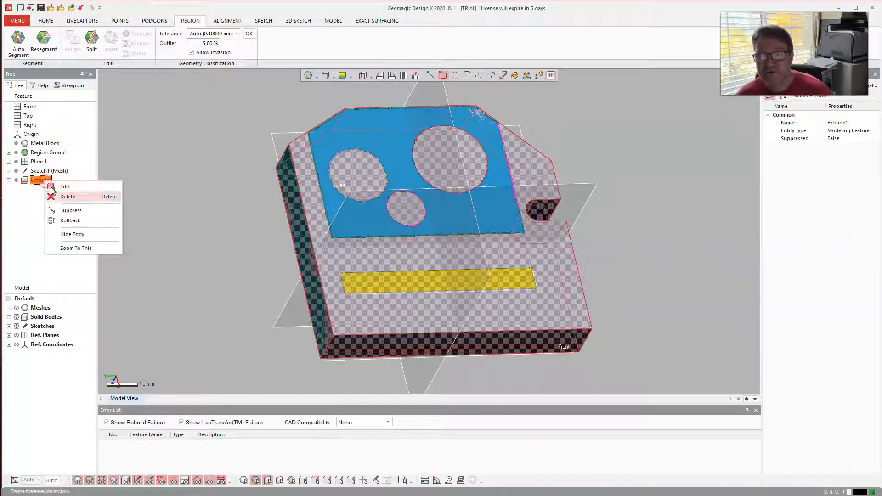
{"action": "left_click", "coordinate": [73, 235]}
{"action": "left_click", "coordinate": [193, 226]}
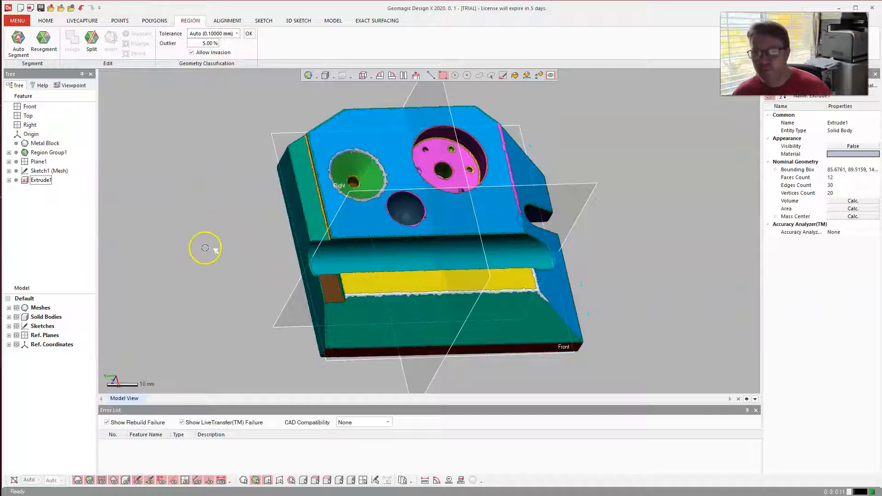
{"action": "right_click_drag", "start_coordinate": [234, 181], "coordinate": [216, 182]}
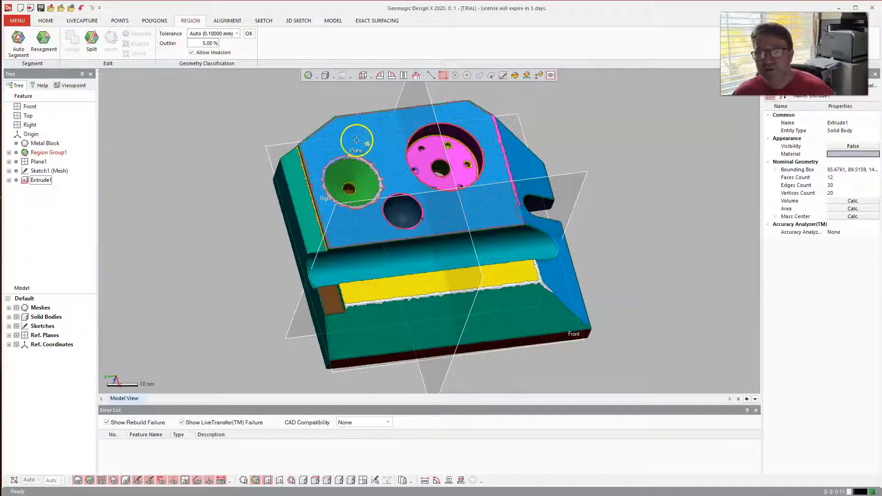
Step: Show the Extrude1 body over the segmented mesh for comparison and hide it again
{"action": "right_click", "coordinate": [46, 180]}
{"action": "left_click", "coordinate": [70, 233]}
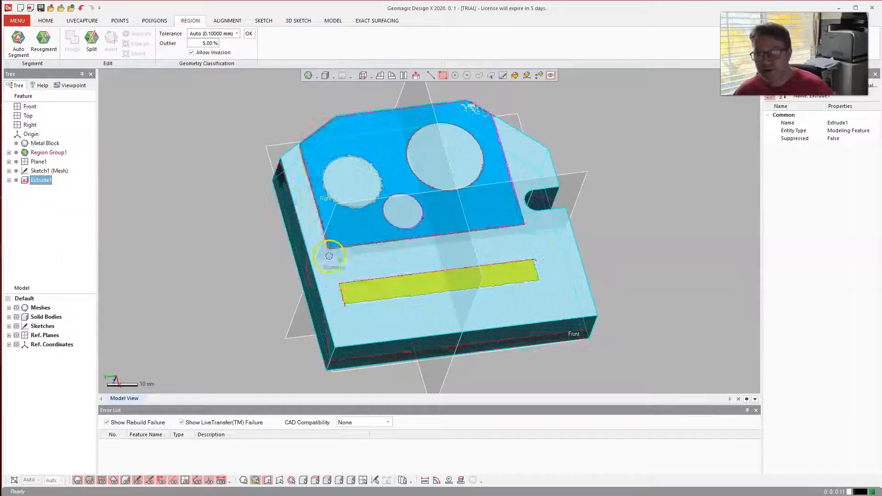
{"action": "right_click", "coordinate": [50, 188]}
{"action": "left_click", "coordinate": [59, 233]}
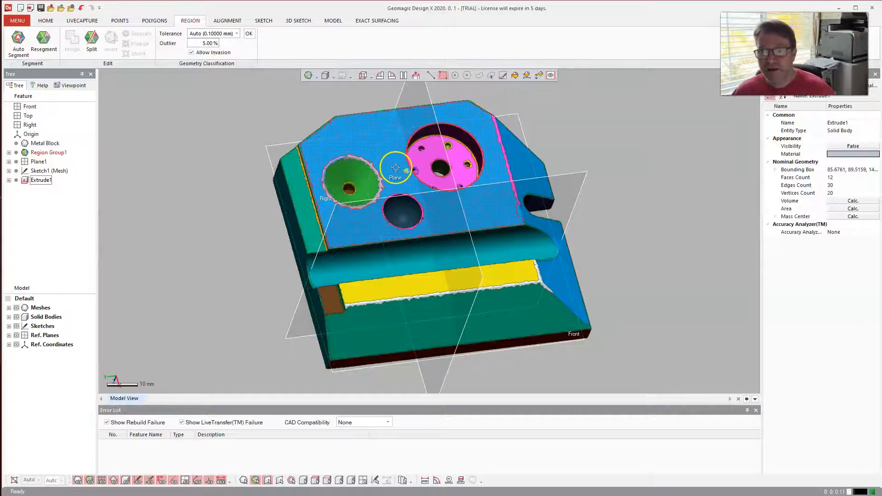
Step: Create a mesh sketch on the large blue planar region containing the round pockets, with a section offset of 0 mm
{"action": "right_click", "coordinate": [375, 134]}
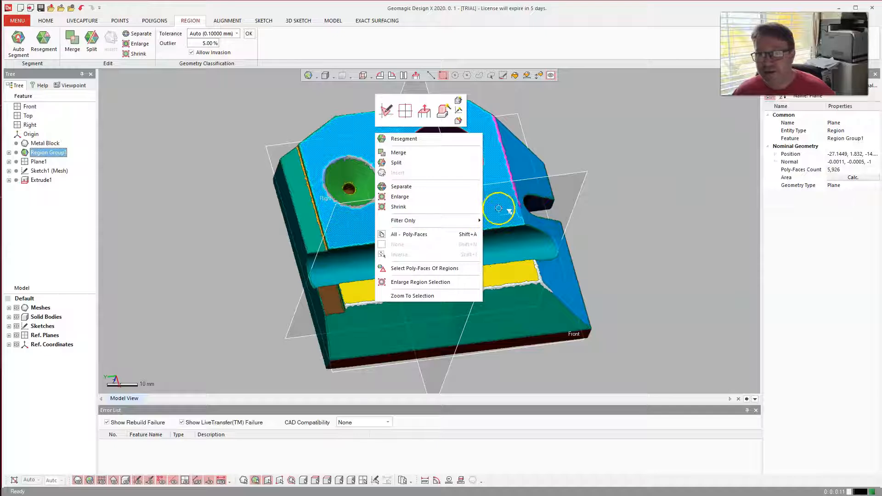
{"action": "left_click", "coordinate": [386, 113]}
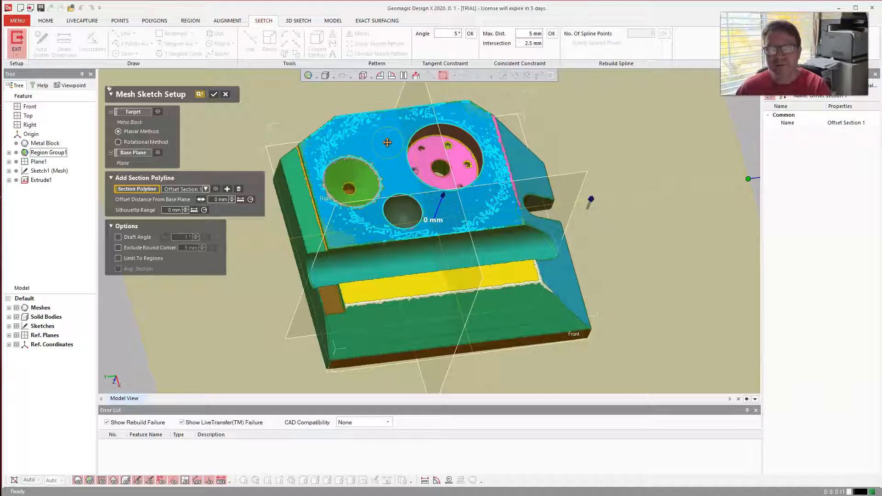
{"action": "left_click", "coordinate": [214, 95]}
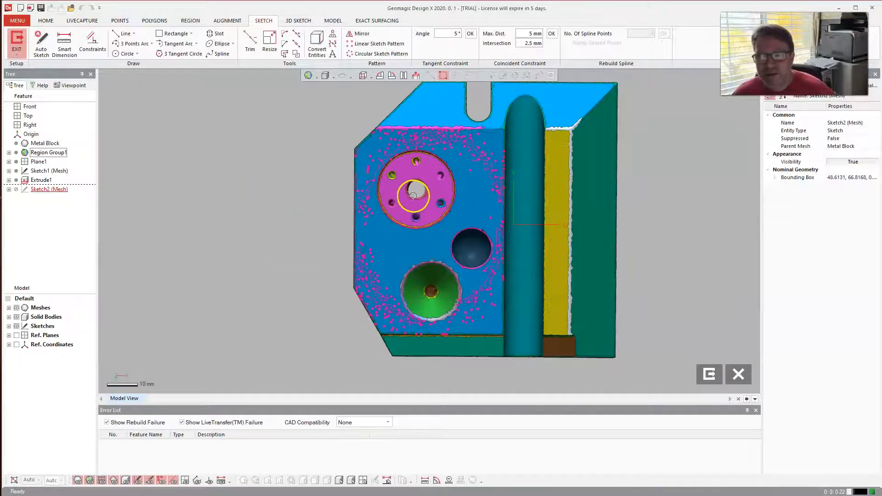
{"action": "scroll", "coordinate": [415, 166], "scroll_direction": "up", "scroll_amount": 4}
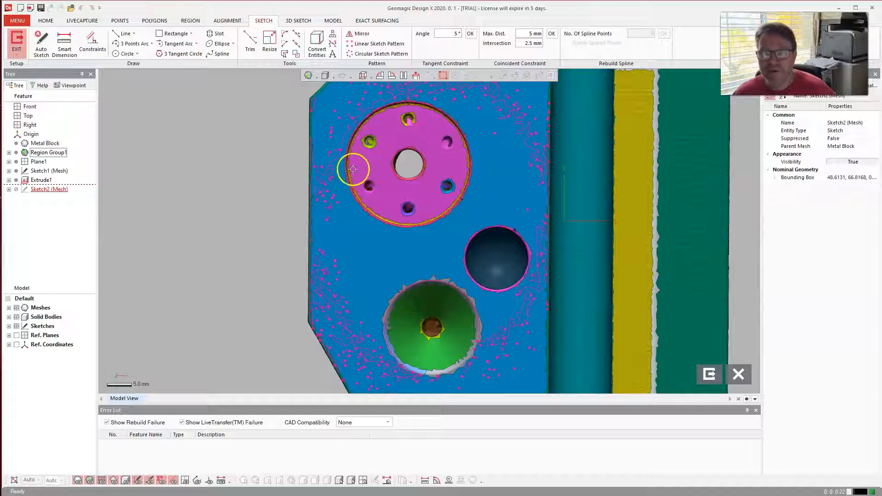
{"action": "scroll", "coordinate": [349, 197], "scroll_direction": "down", "scroll_amount": 4}
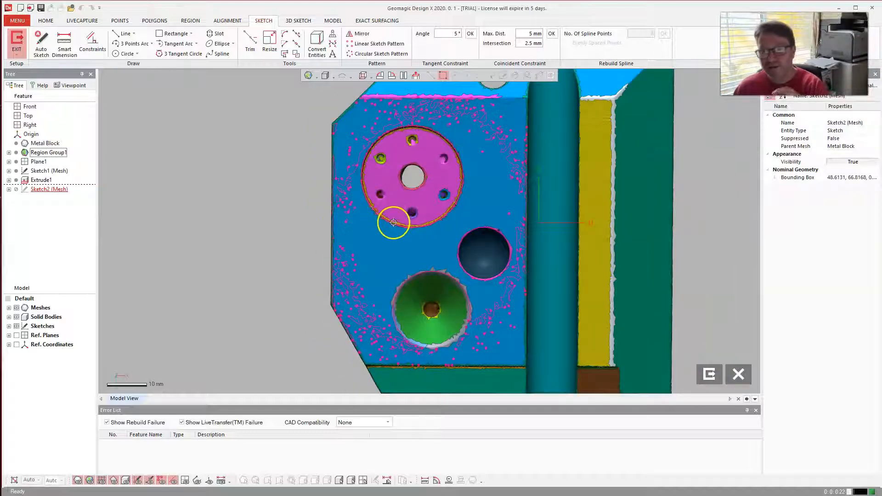
{"action": "scroll", "coordinate": [483, 132], "scroll_direction": "up", "scroll_amount": 1}
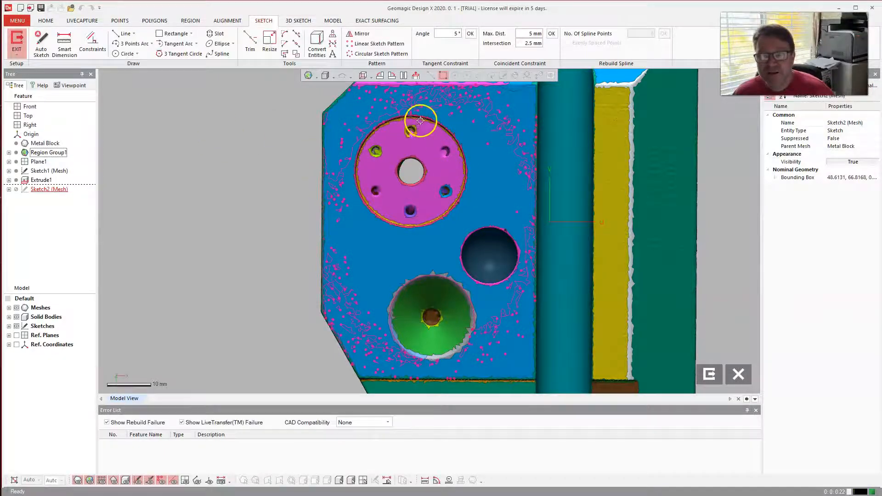
{"action": "scroll", "coordinate": [423, 127], "scroll_direction": "up", "scroll_amount": 2}
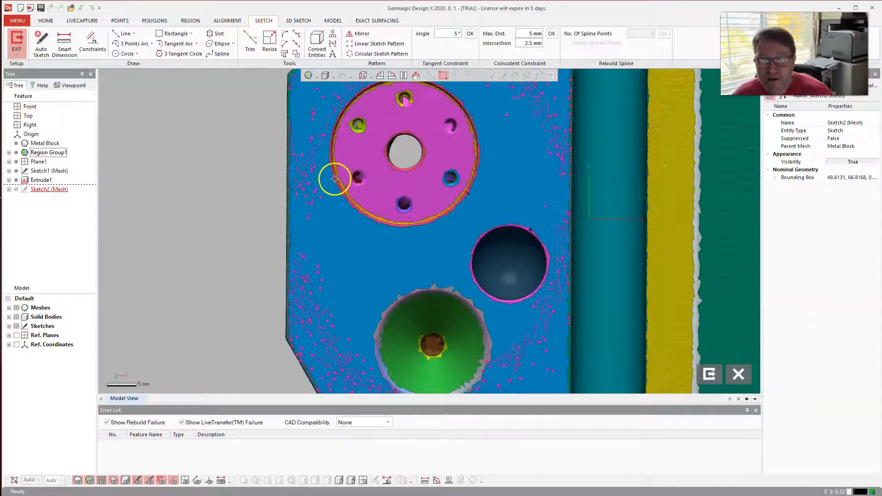
{"action": "scroll", "coordinate": [498, 181], "scroll_direction": "down", "scroll_amount": 2}
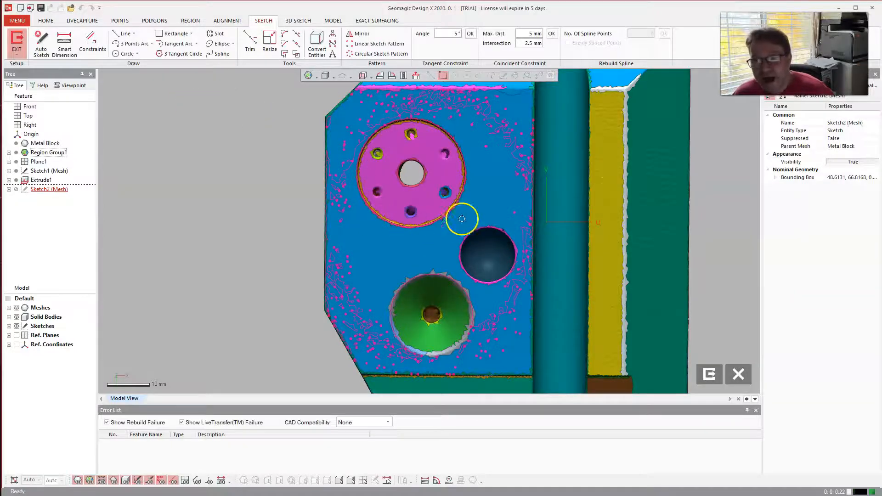
{"action": "left_click", "coordinate": [127, 54]}
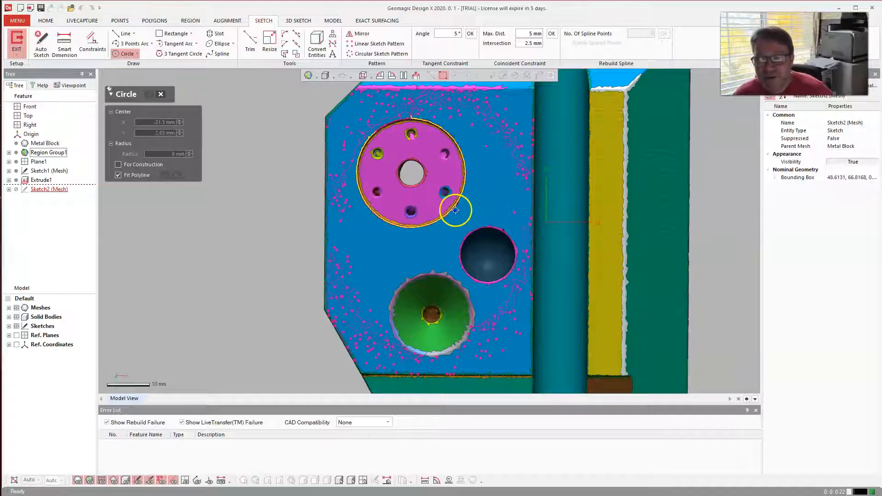
{"action": "right_click_drag", "start_coordinate": [445, 126], "coordinate": [331, 187], "text": "shift"}
{"action": "right_click_drag", "start_coordinate": [257, 136], "coordinate": [309, 125], "text": "shift"}
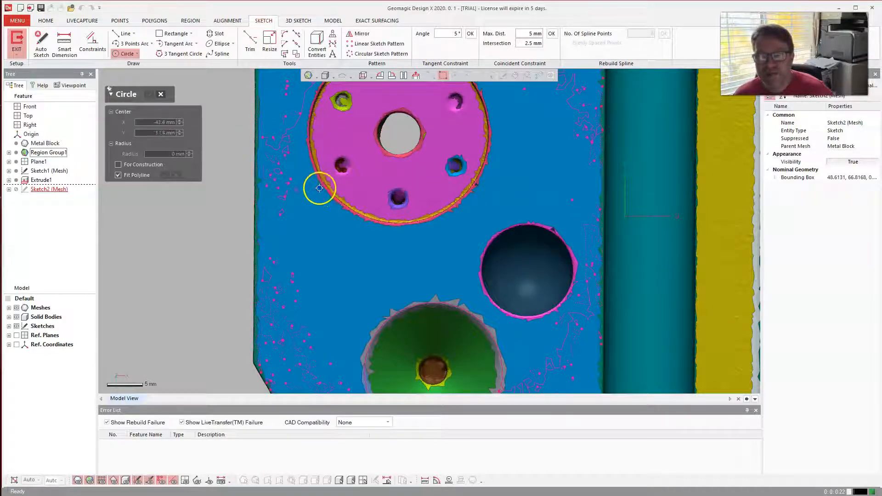
{"action": "scroll", "coordinate": [427, 231], "scroll_direction": "down", "scroll_amount": 2}
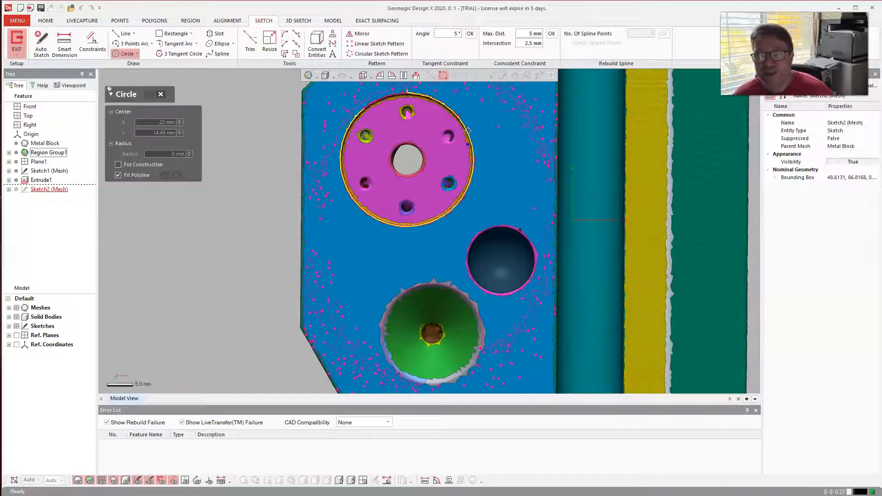
{"action": "left_click", "coordinate": [435, 103]}
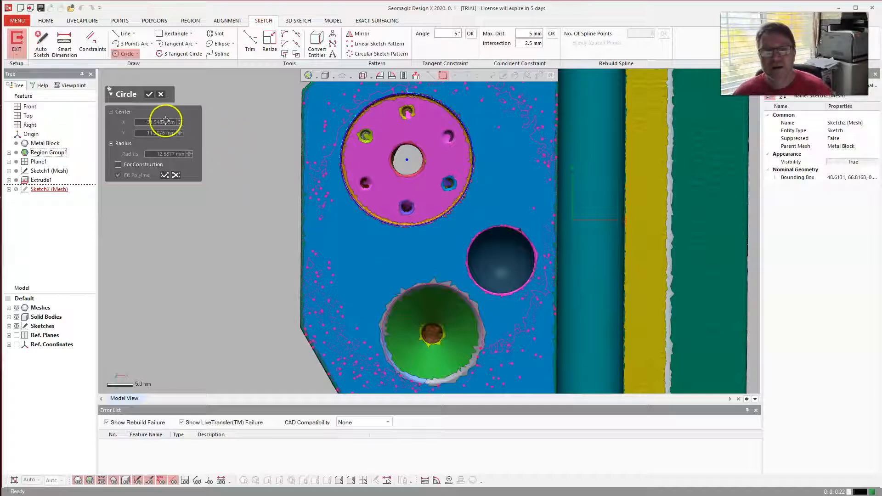
{"action": "left_click", "coordinate": [65, 44]}
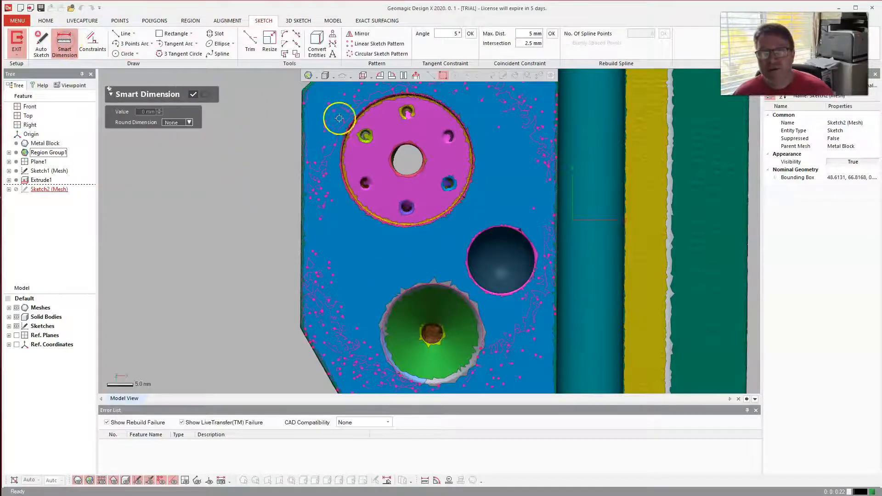
{"action": "left_click", "coordinate": [192, 96]}
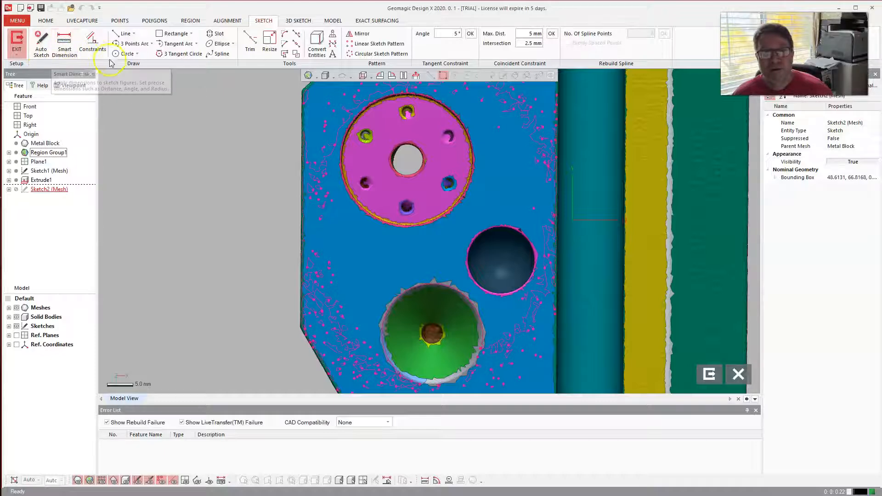
Step: Fit a circle of about 12.69 mm radius to the large round pocket's rim, dimension its radius, and exit the sketch
{"action": "left_click", "coordinate": [124, 55]}
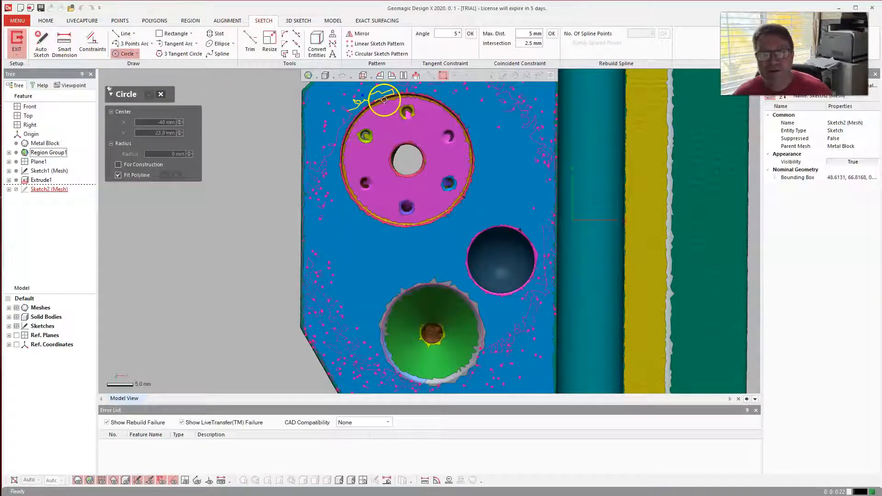
{"action": "left_click", "coordinate": [348, 128]}
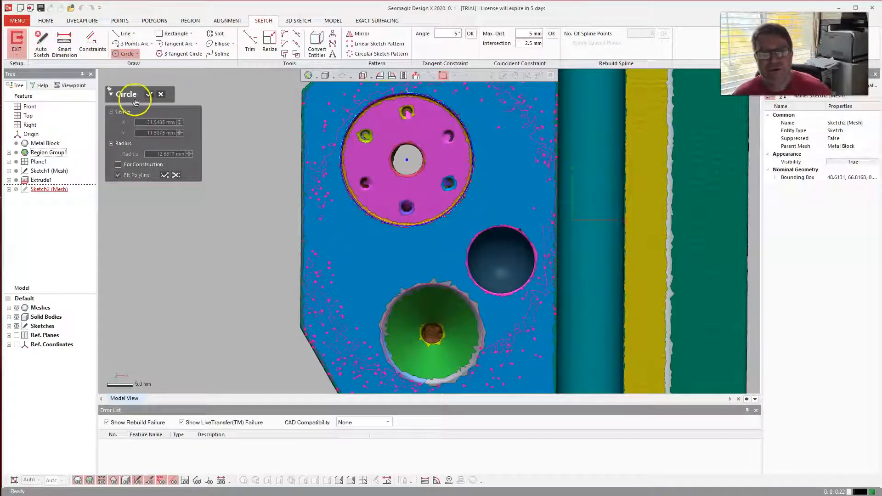
{"action": "left_click", "coordinate": [149, 95]}
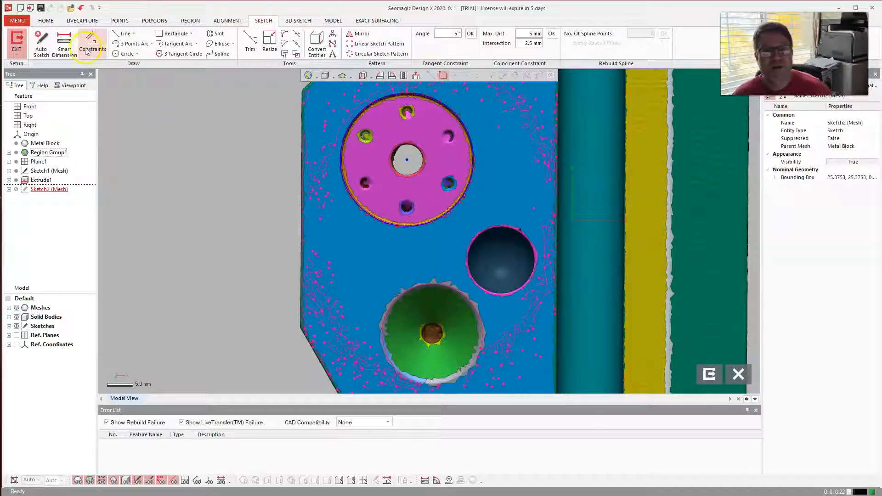
{"action": "left_click", "coordinate": [65, 43]}
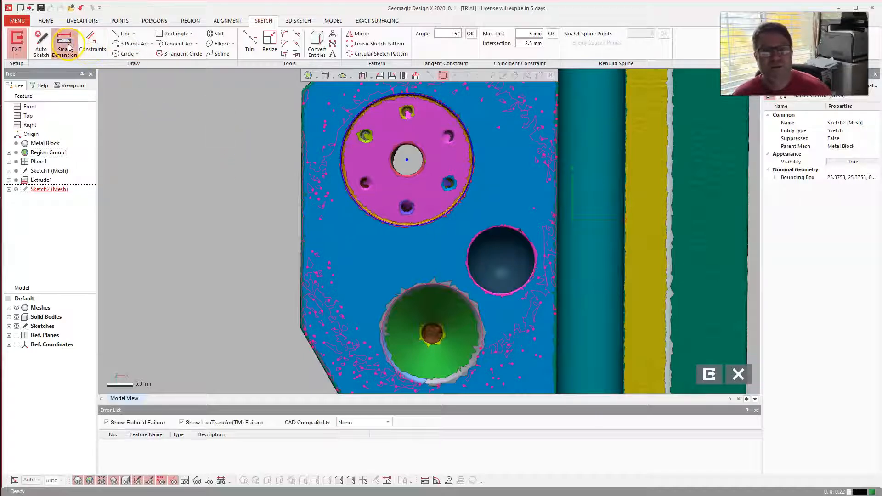
{"action": "left_click", "coordinate": [353, 114]}
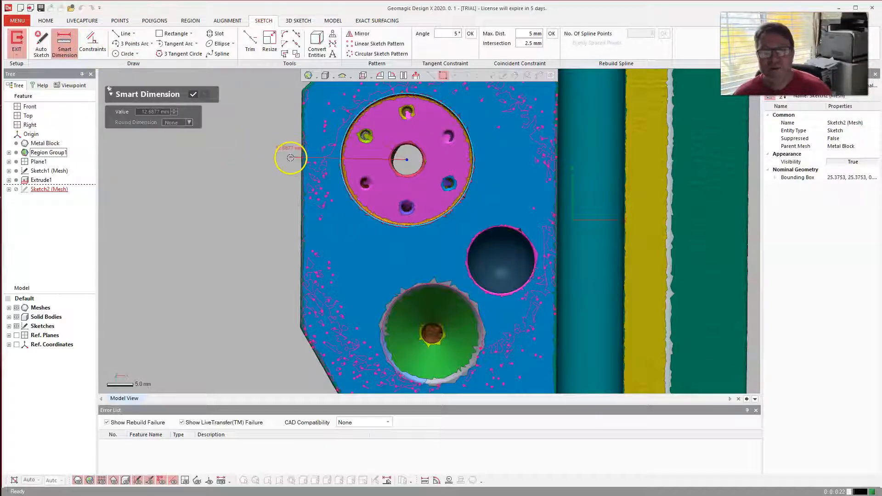
{"action": "left_click", "coordinate": [270, 157]}
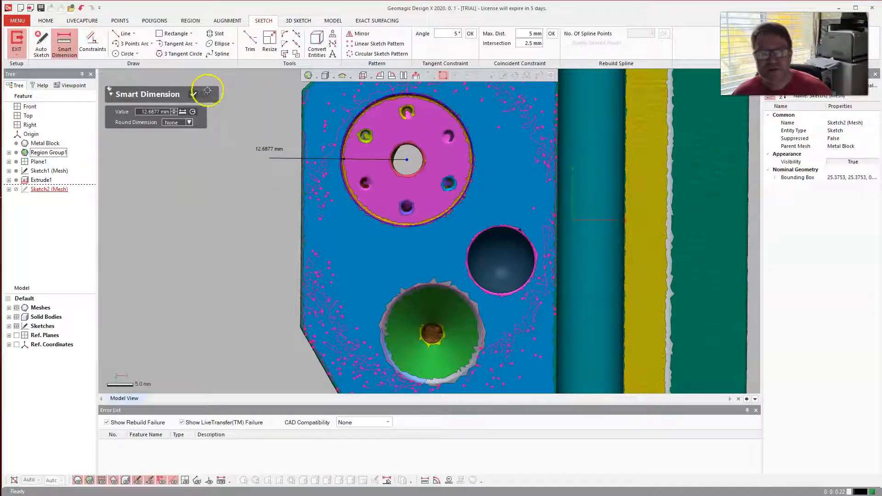
{"action": "left_click", "coordinate": [192, 95]}
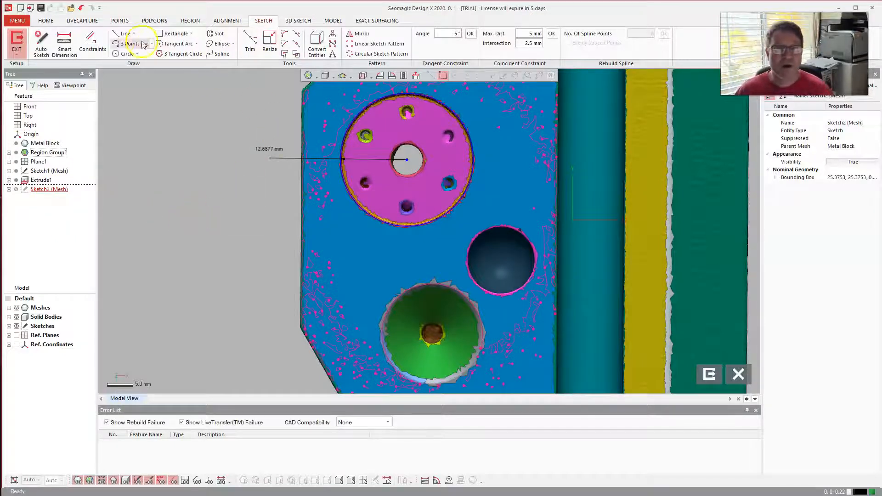
{"action": "left_click", "coordinate": [18, 42]}
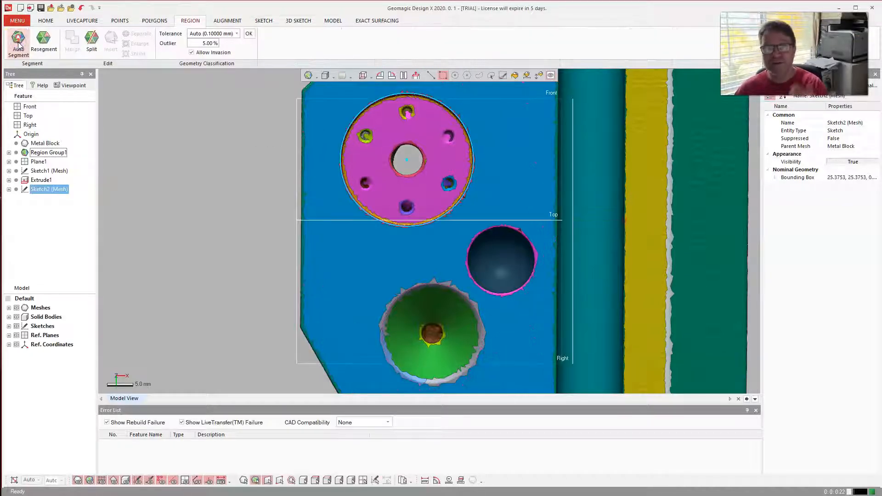
Step: Set up a blind solid extrusion of the Sketch2 (Mesh) circle as a cut, with its direction reversed into the block
{"action": "left_click", "coordinate": [56, 213]}
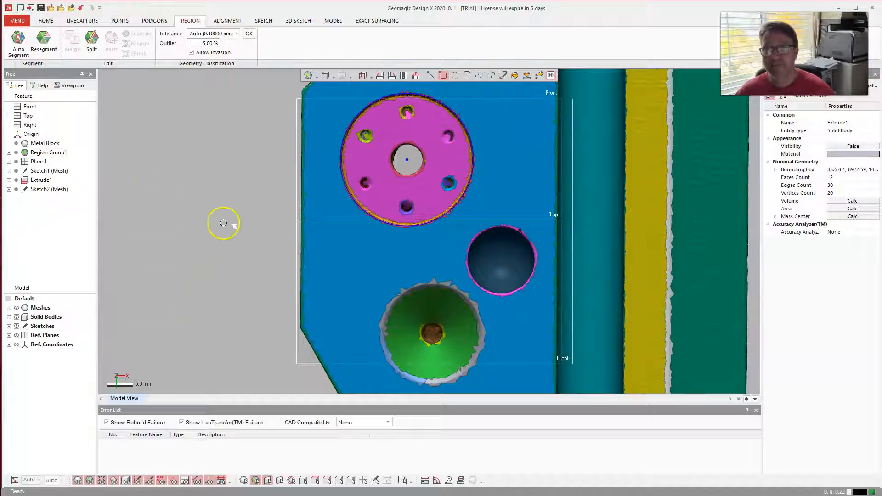
{"action": "mouse_move", "coordinate": [189, 211]}
{"action": "right_mouse_down"}
{"action": "mouse_move", "coordinate": [228, 140]}
{"action": "mouse_move", "coordinate": [214, 96]}
{"action": "right_mouse_up"}
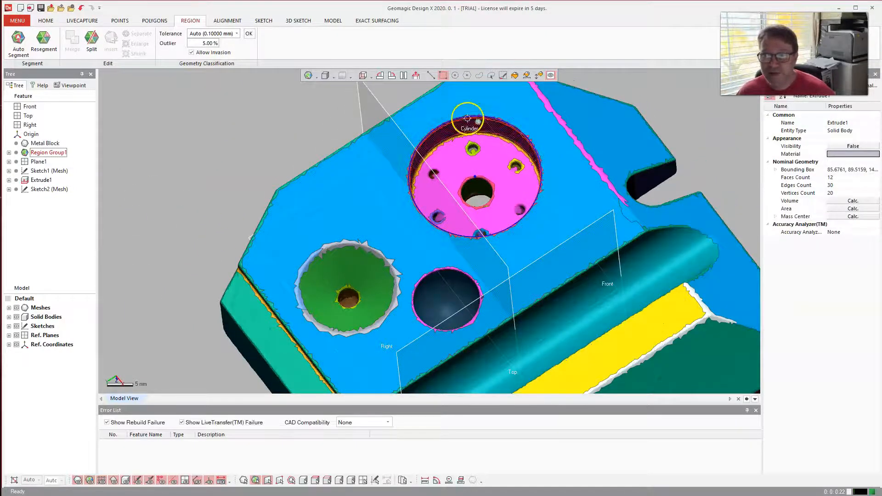
{"action": "left_click", "coordinate": [50, 191]}
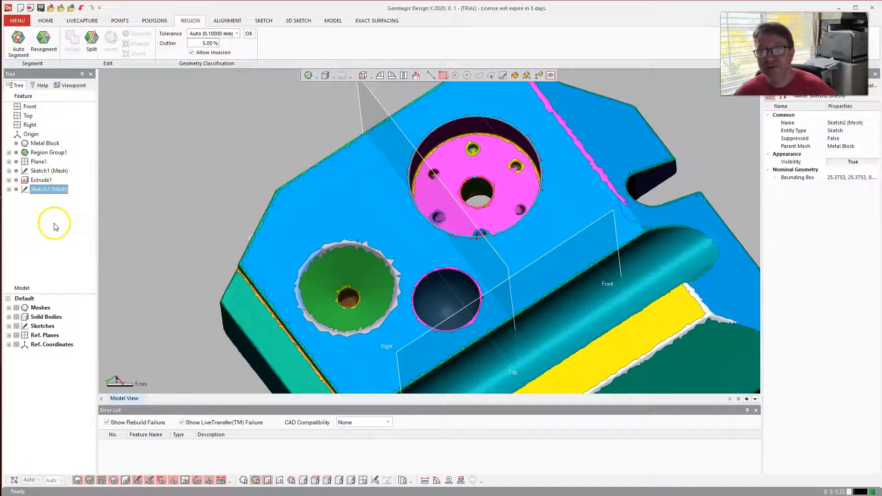
{"action": "left_click", "coordinate": [333, 21]}
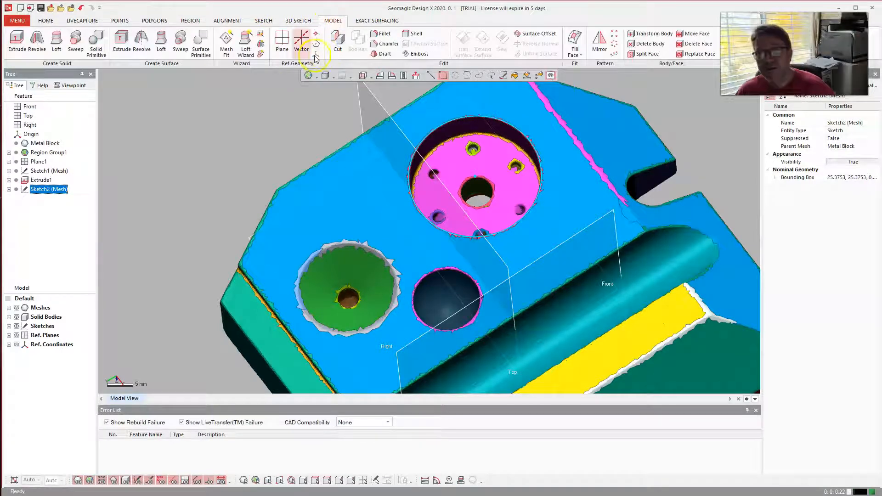
{"action": "left_click", "coordinate": [18, 46]}
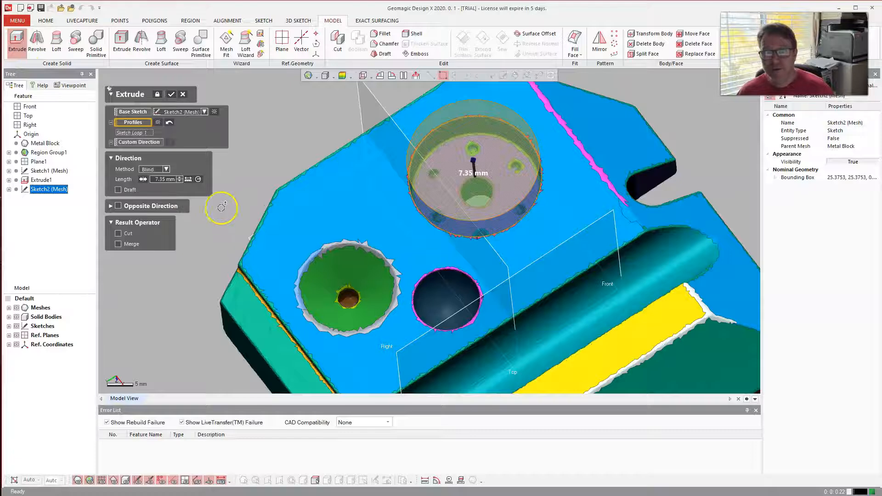
{"action": "right_click_drag", "start_coordinate": [275, 153], "coordinate": [316, 113]}
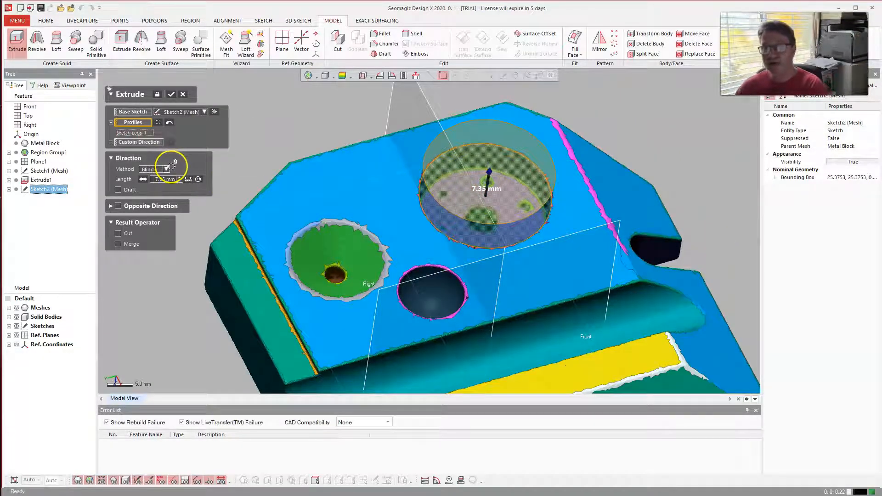
{"action": "left_click", "coordinate": [118, 234]}
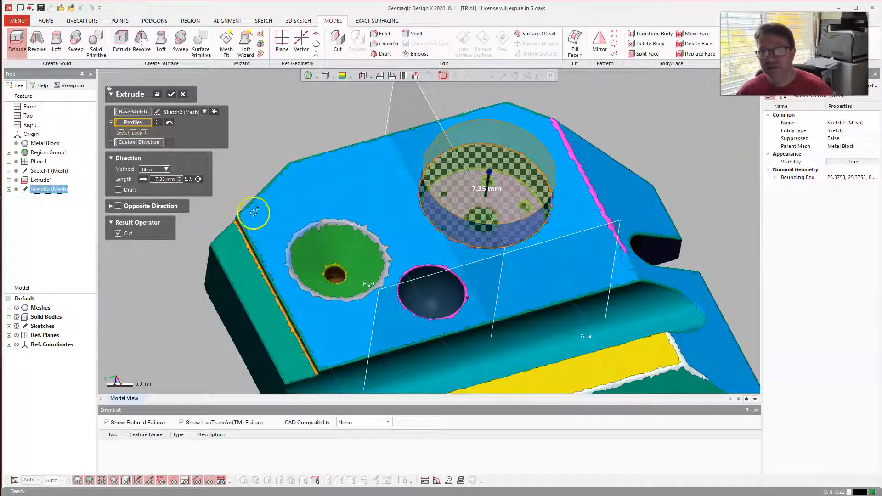
{"action": "left_click", "coordinate": [143, 179]}
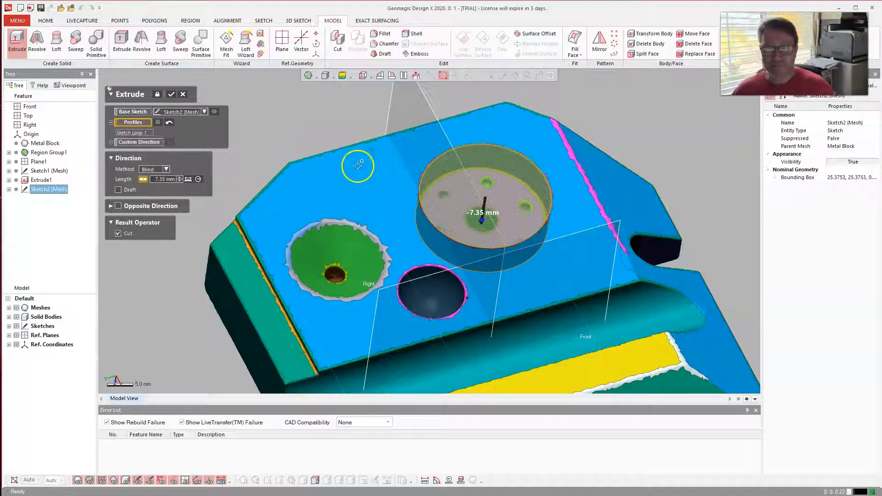
Step: Set the large round pocket's cut depth to 7.35 mm against the scanned pocket floor and complete the cut extrusion
{"action": "right_click_drag", "start_coordinate": [331, 137], "coordinate": [346, 95]}
{"action": "scroll", "coordinate": [467, 256], "scroll_direction": "down", "scroll_amount": 3}
{"action": "scroll", "coordinate": [490, 261], "scroll_direction": "up", "scroll_amount": 4}
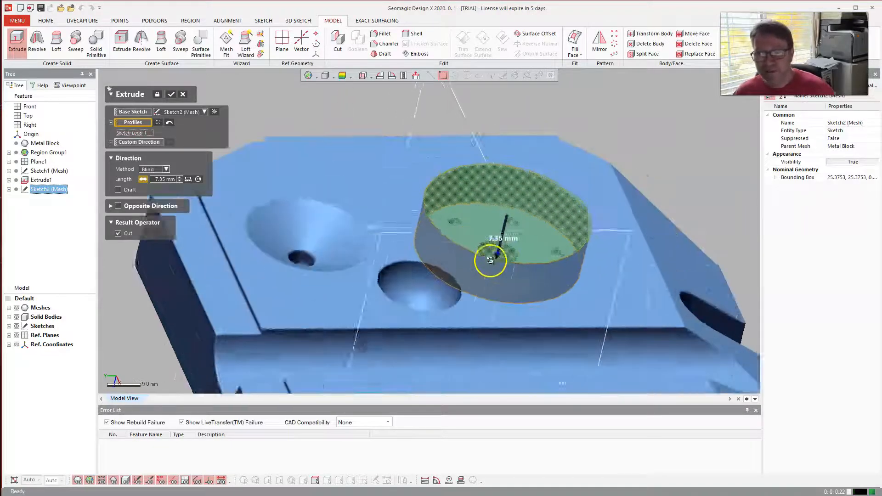
{"action": "scroll", "coordinate": [490, 260], "scroll_direction": "up", "scroll_amount": 5}
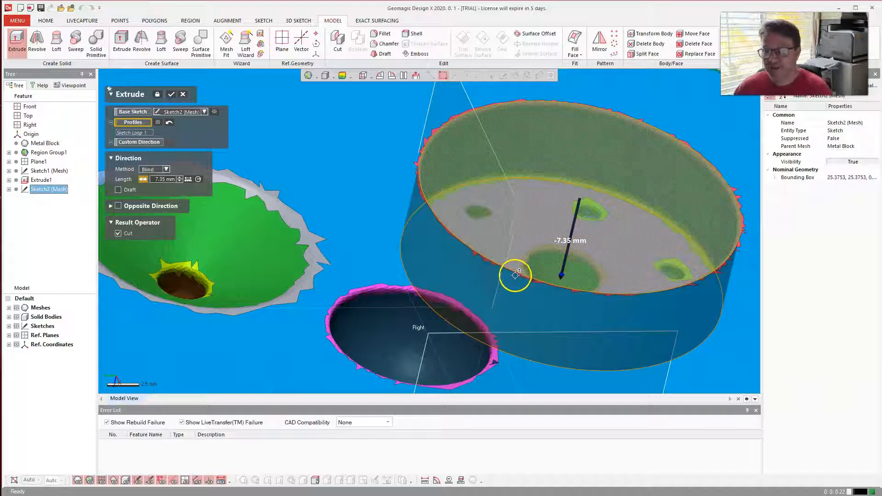
{"action": "left_click", "coordinate": [517, 271]}
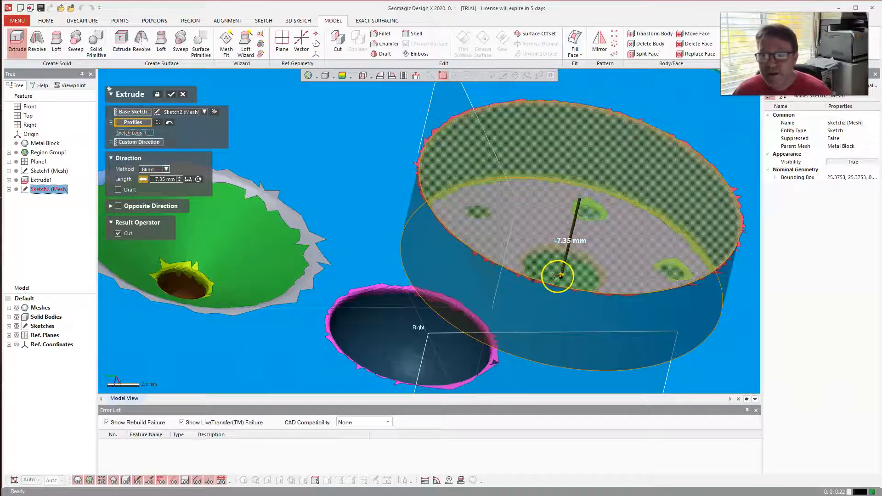
{"action": "left_click_drag", "start_coordinate": [562, 276], "coordinate": [561, 276]}
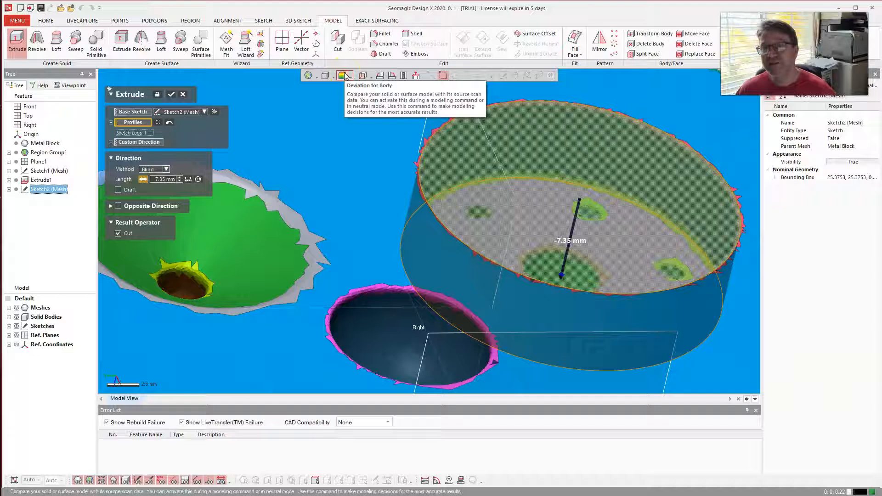
{"action": "left_click", "coordinate": [347, 110]}
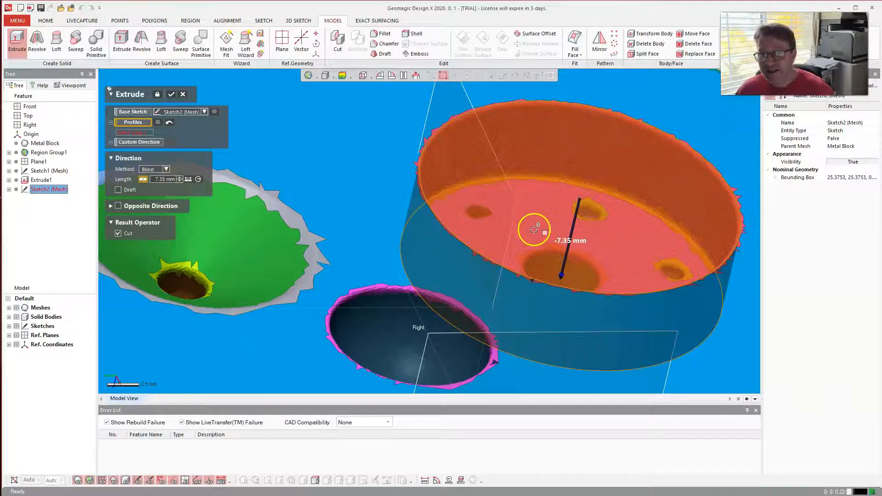
{"action": "left_click", "coordinate": [172, 95]}
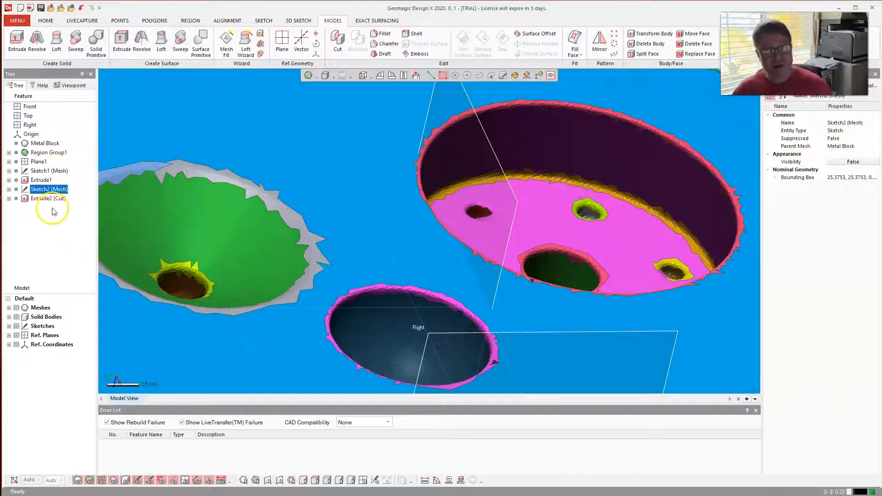
Step: Show the Extrude1 body, then hide and restore the mesh to inspect the cut at the large round pocket
{"action": "right_click", "coordinate": [40, 180]}
{"action": "left_click", "coordinate": [58, 233]}
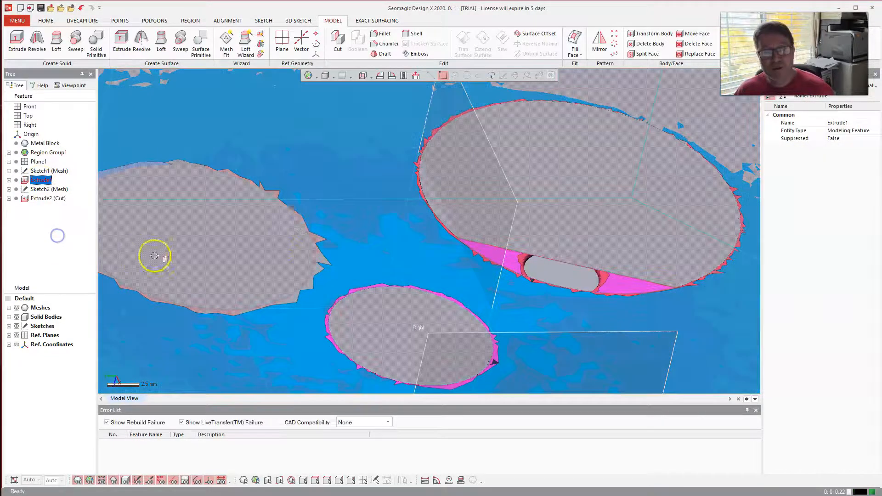
{"action": "left_click", "coordinate": [299, 256]}
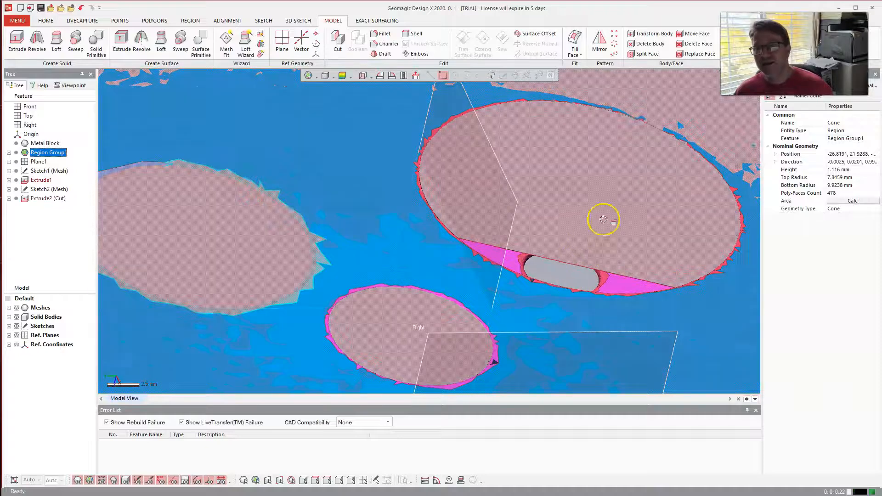
{"action": "scroll", "coordinate": [321, 282], "scroll_direction": "down", "scroll_amount": 5}
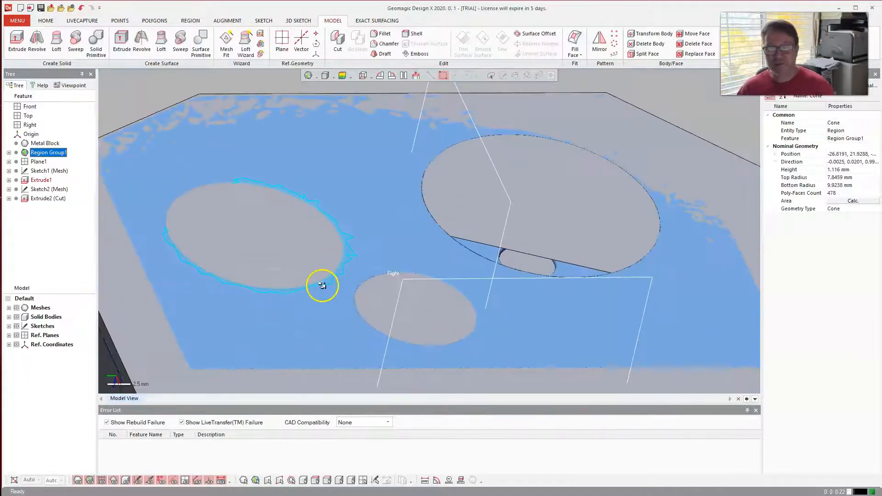
{"action": "left_click", "coordinate": [158, 299]}
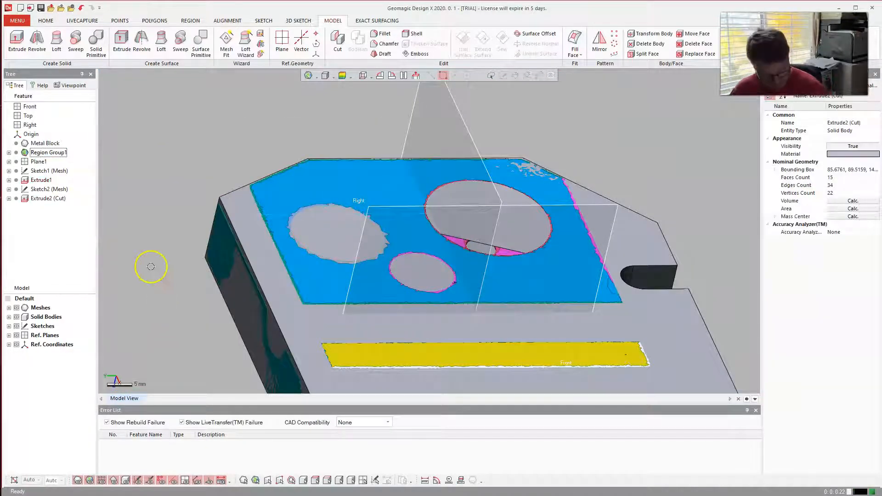
{"action": "key", "text": "ctrl+1"}
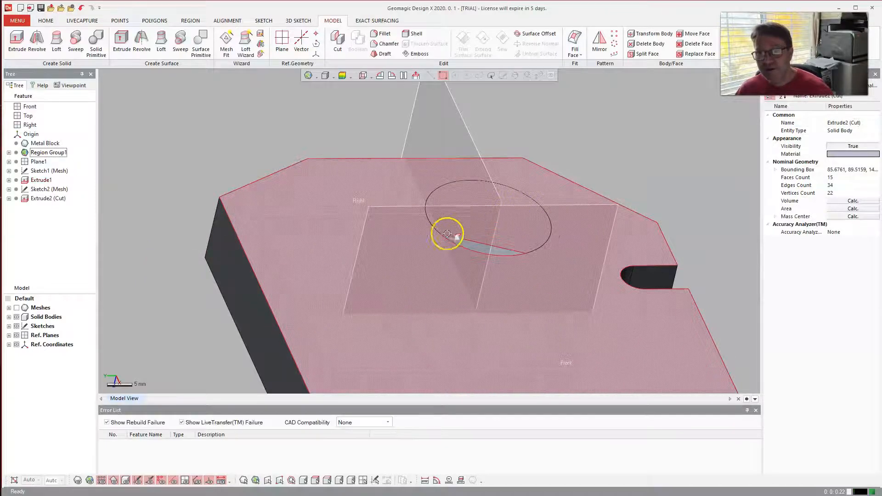
{"action": "key", "text": "ctrl+1"}
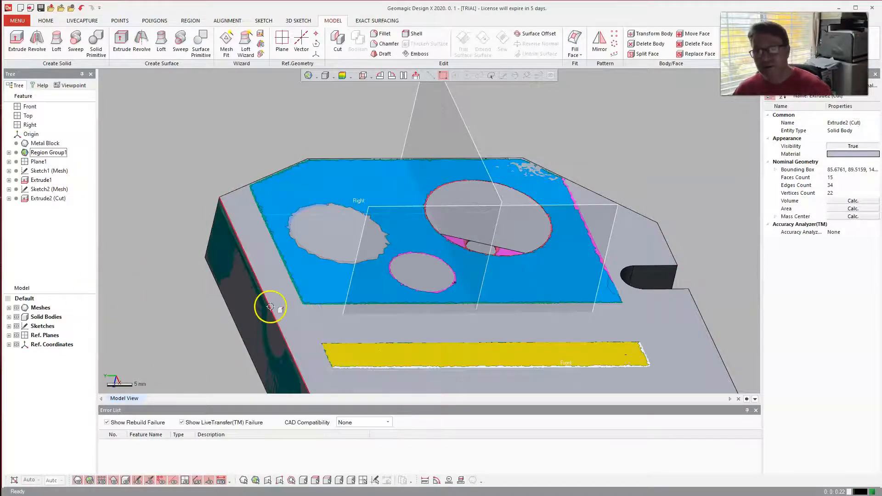
{"action": "scroll", "coordinate": [373, 260], "scroll_direction": "down", "scroll_amount": 2}
{"action": "scroll", "coordinate": [340, 232], "scroll_direction": "up", "scroll_amount": 2}
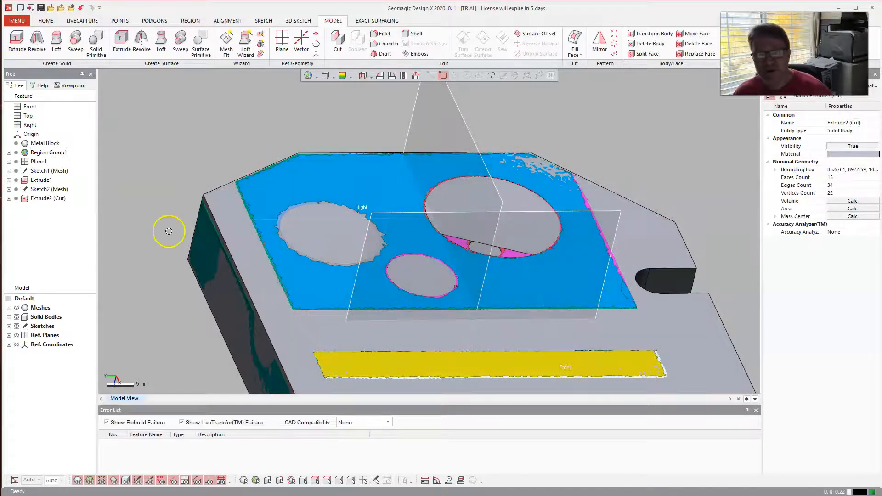
Step: Edit the Extrude2 cut to also extend 5 mm blind in the opposite direction
{"action": "left_click", "coordinate": [45, 199]}
{"action": "right_click", "coordinate": [44, 199]}
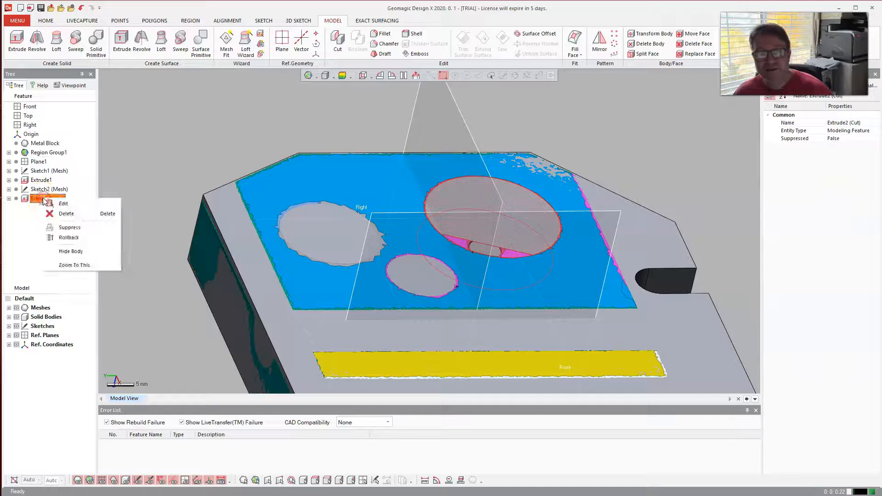
{"action": "left_click", "coordinate": [51, 205]}
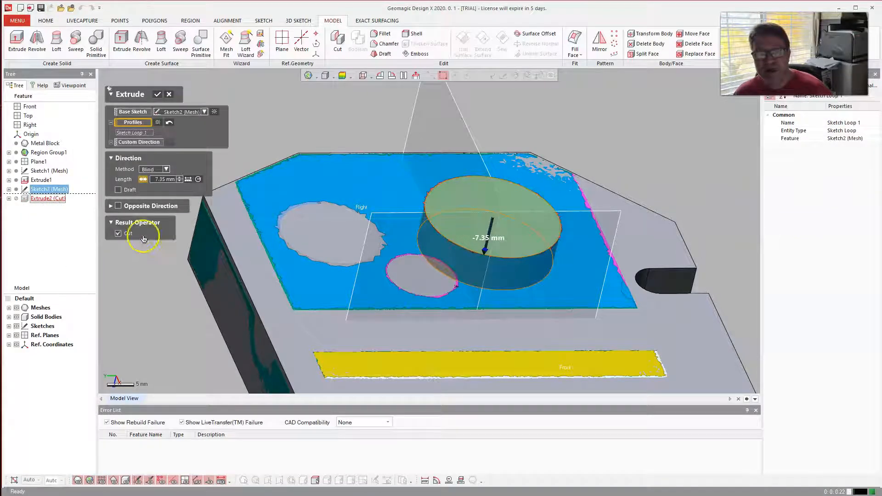
{"action": "left_click", "coordinate": [118, 207]}
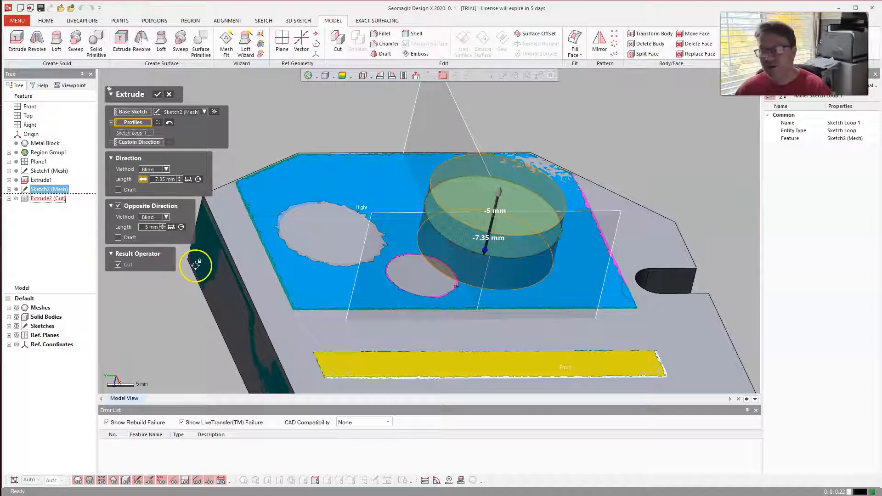
{"action": "left_click", "coordinate": [157, 95]}
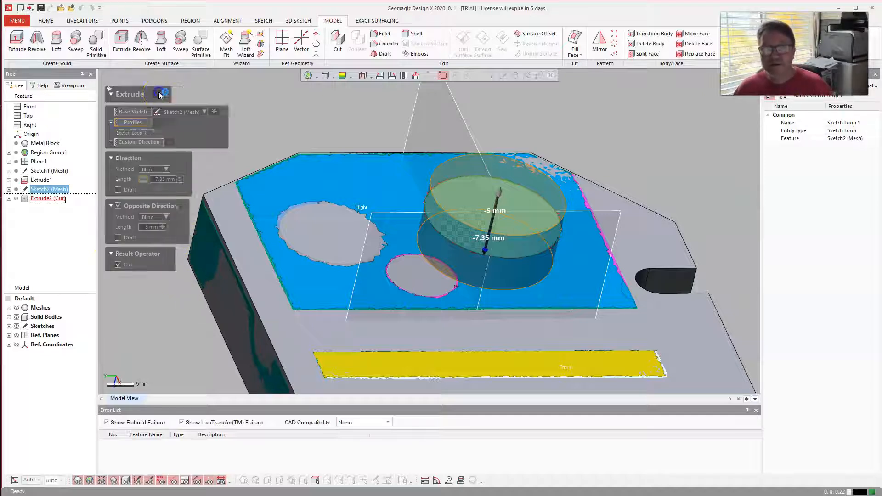
{"action": "left_click", "coordinate": [137, 179]}
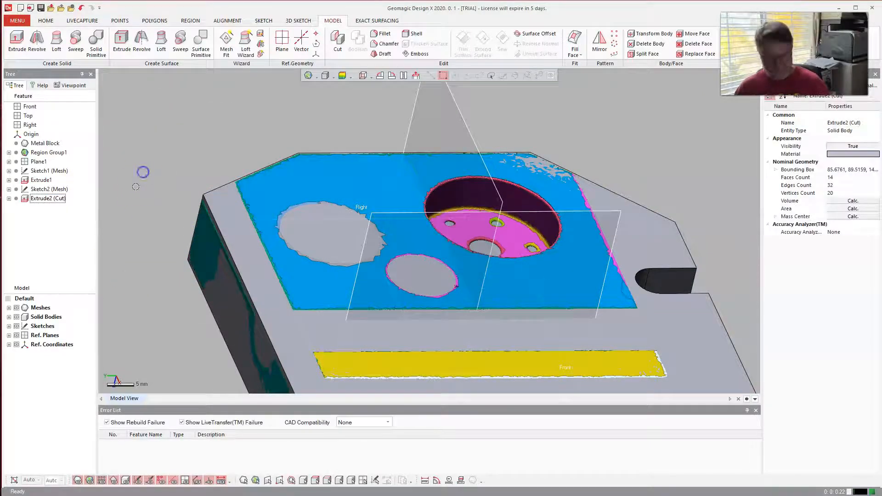
Step: Hide and restore the mesh to check the corrected pocket cut in the solid body
{"action": "key", "text": "ctrl+1"}
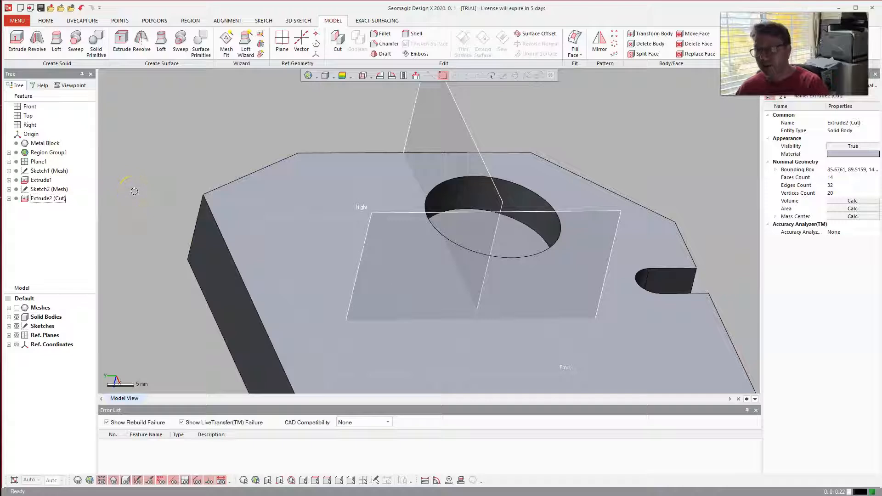
{"action": "key", "text": "ctrl+1"}
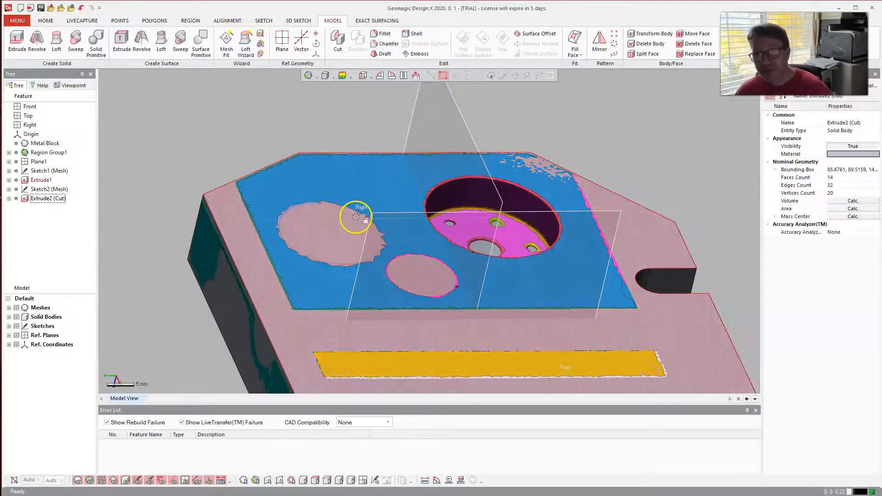
{"action": "scroll", "coordinate": [555, 230], "scroll_direction": "down", "scroll_amount": 1}
{"action": "scroll", "coordinate": [511, 226], "scroll_direction": "up", "scroll_amount": 6}
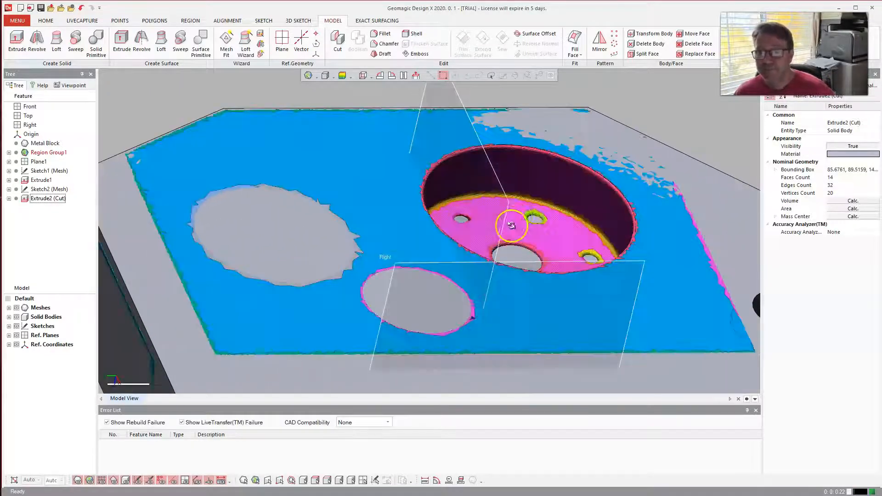
{"action": "scroll", "coordinate": [510, 220], "scroll_direction": "down", "scroll_amount": 3}
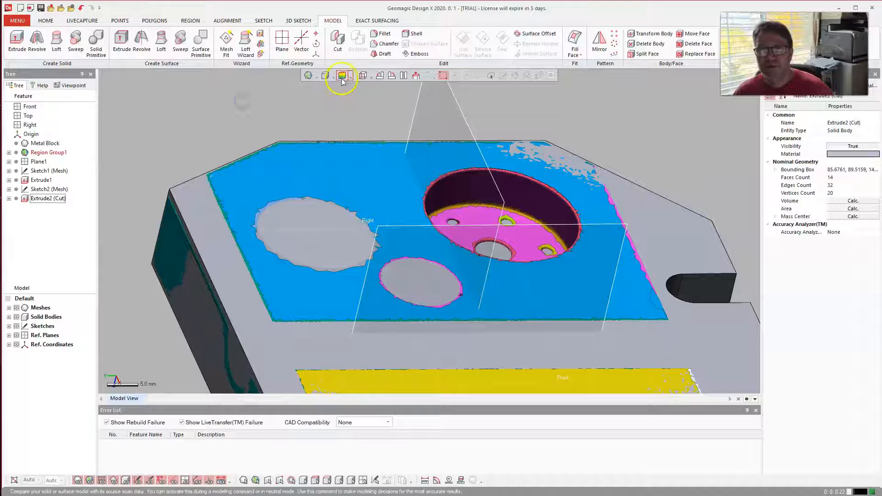
Step: Display the body's deviation map against the scan, turn it off, and examine the pocket floor from above
{"action": "left_click", "coordinate": [343, 75]}
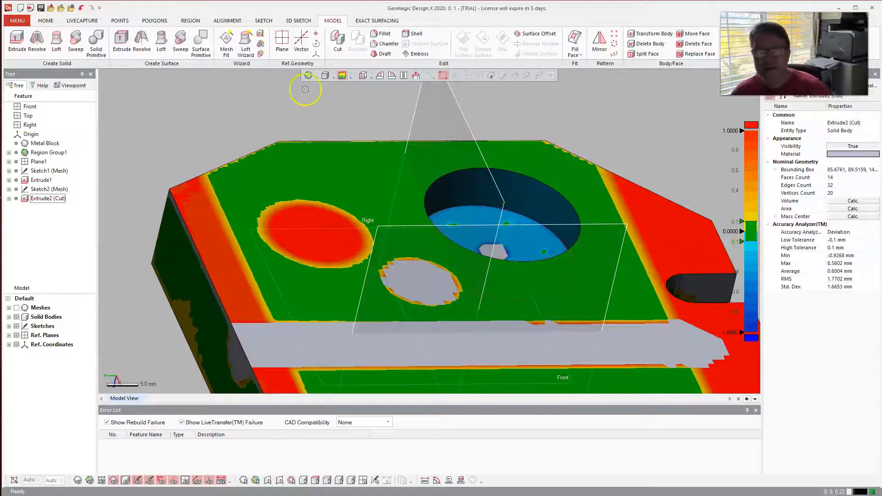
{"action": "left_click", "coordinate": [350, 78]}
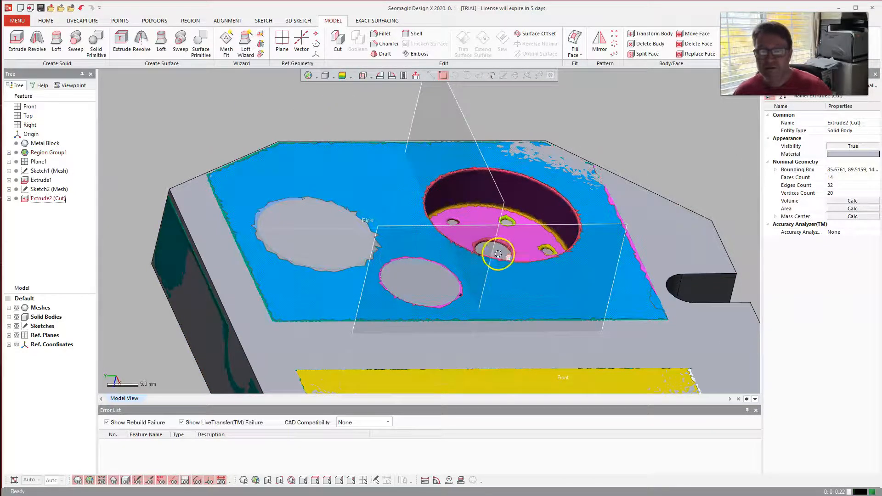
{"action": "scroll", "coordinate": [320, 127], "scroll_direction": "down", "scroll_amount": 1}
{"action": "scroll", "coordinate": [335, 130], "scroll_direction": "up", "scroll_amount": 3}
{"action": "scroll", "coordinate": [361, 142], "scroll_direction": "down", "scroll_amount": 6}
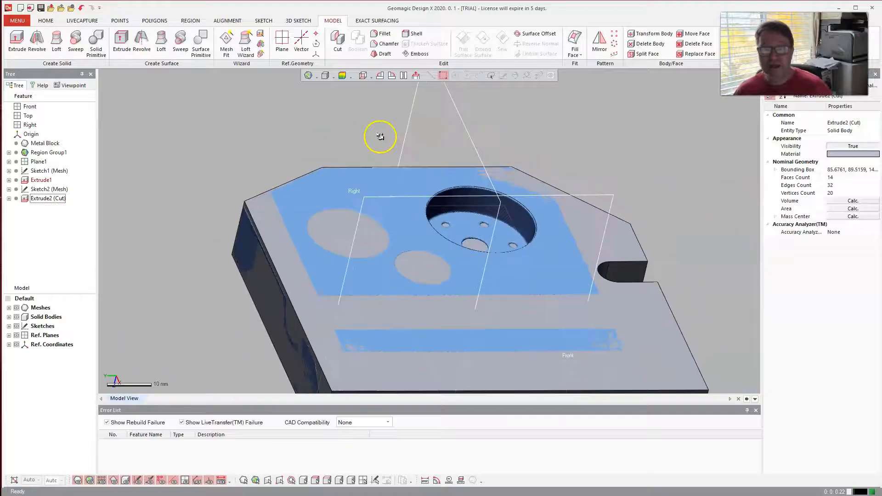
{"action": "right_click_drag", "start_coordinate": [305, 136], "coordinate": [291, 238]}
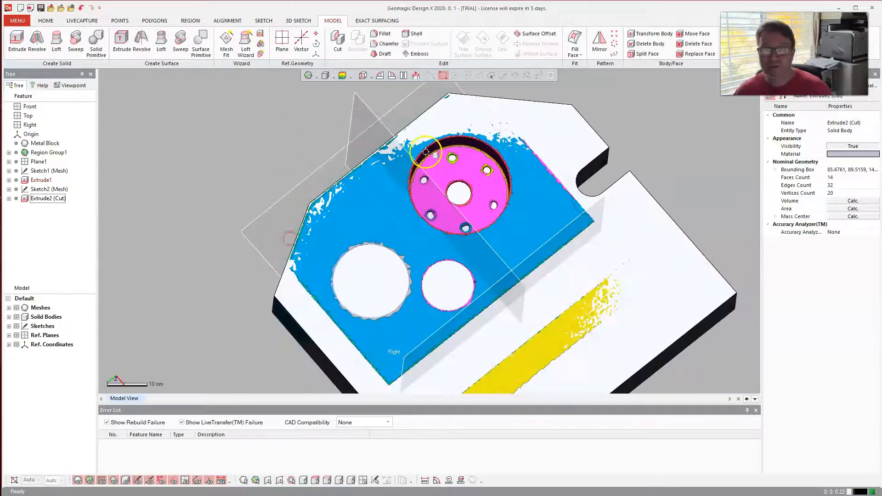
{"action": "scroll", "coordinate": [441, 163], "scroll_direction": "down", "scroll_amount": 3}
{"action": "scroll", "coordinate": [459, 192], "scroll_direction": "up", "scroll_amount": 3}
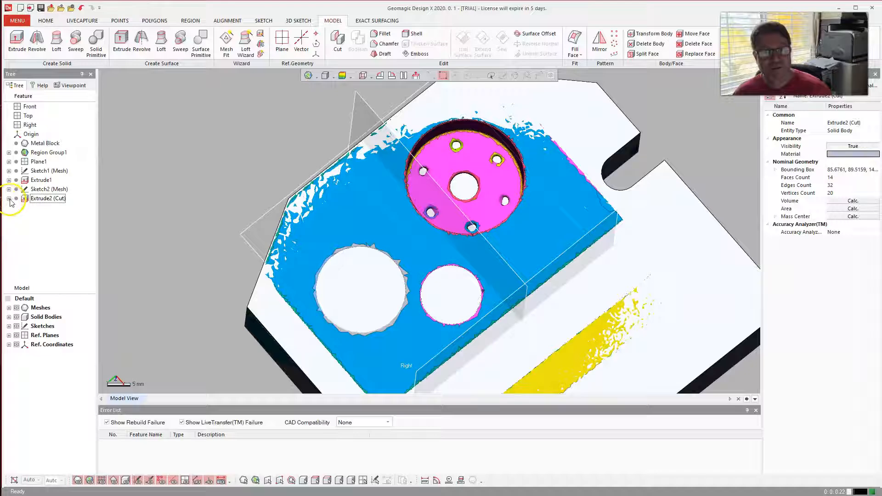
Step: Hide the solid body to expose the segmented mesh around the round pockets
{"action": "left_click", "coordinate": [41, 180]}
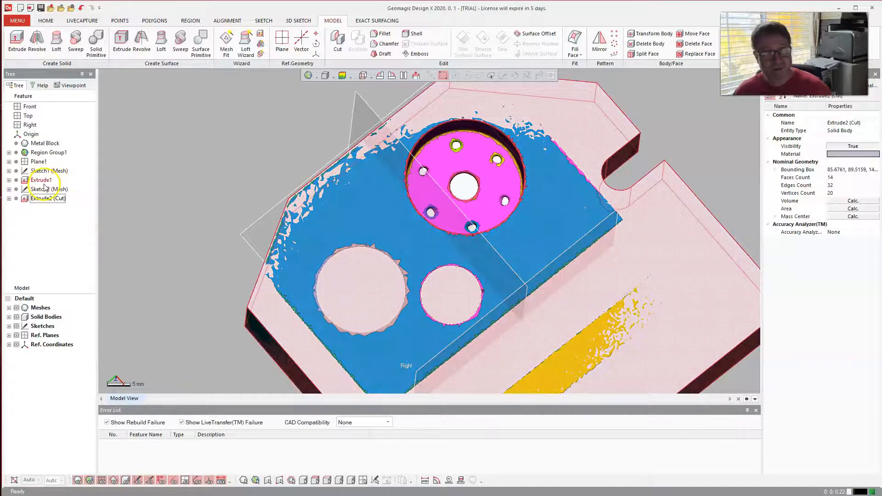
{"action": "right_click", "coordinate": [41, 180]}
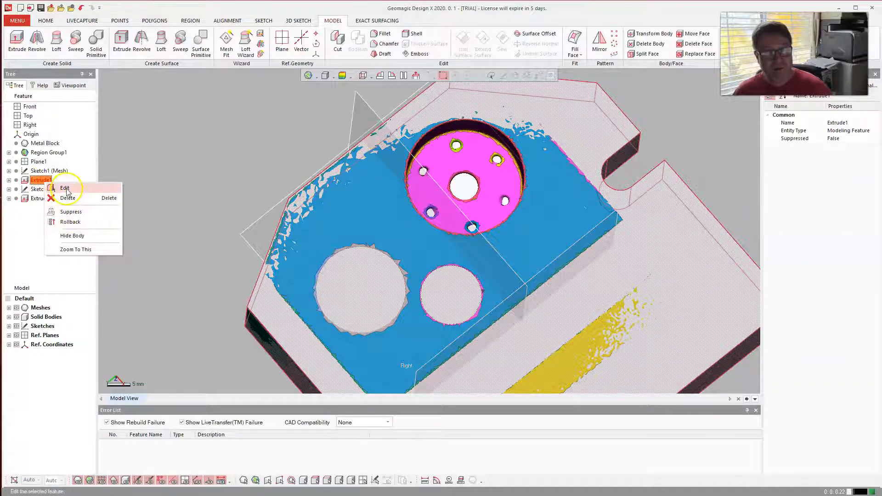
{"action": "left_click", "coordinate": [73, 236]}
{"action": "scroll", "coordinate": [367, 191], "scroll_direction": "down", "scroll_amount": 2}
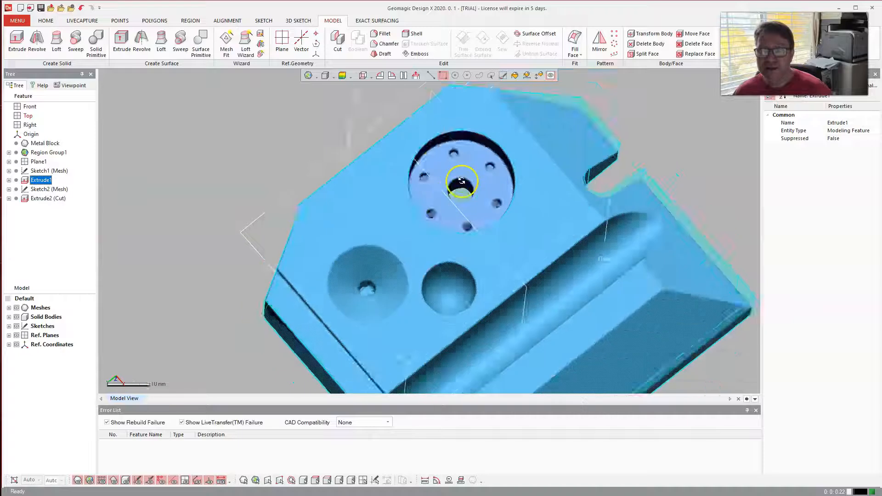
{"action": "scroll", "coordinate": [479, 170], "scroll_direction": "up", "scroll_amount": 5}
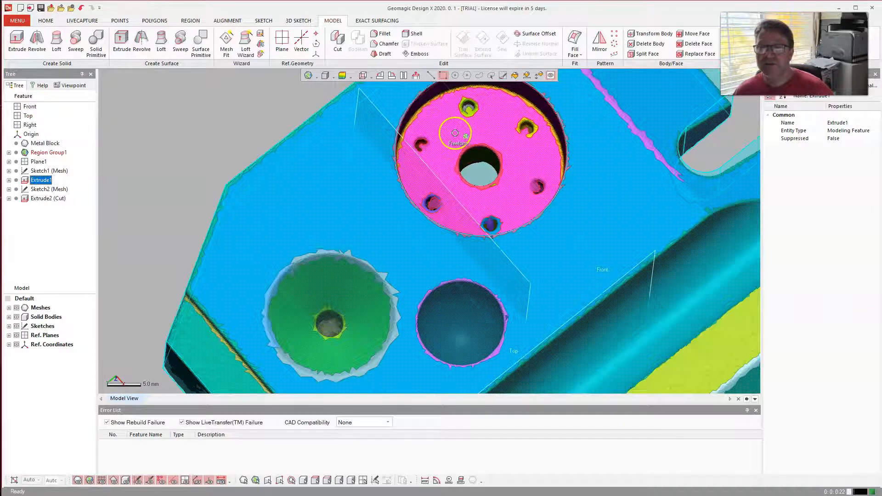
Step: Select the freeform floor region of the large round pocket to check its region type, and clear the selection
{"action": "right_click", "coordinate": [456, 132]}
{"action": "left_click", "coordinate": [446, 134]}
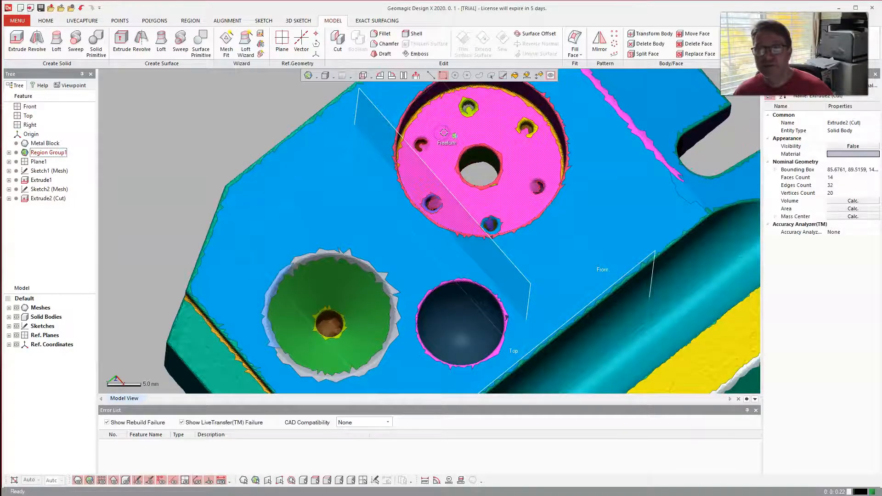
{"action": "right_click", "coordinate": [444, 134]}
{"action": "left_click", "coordinate": [441, 134]}
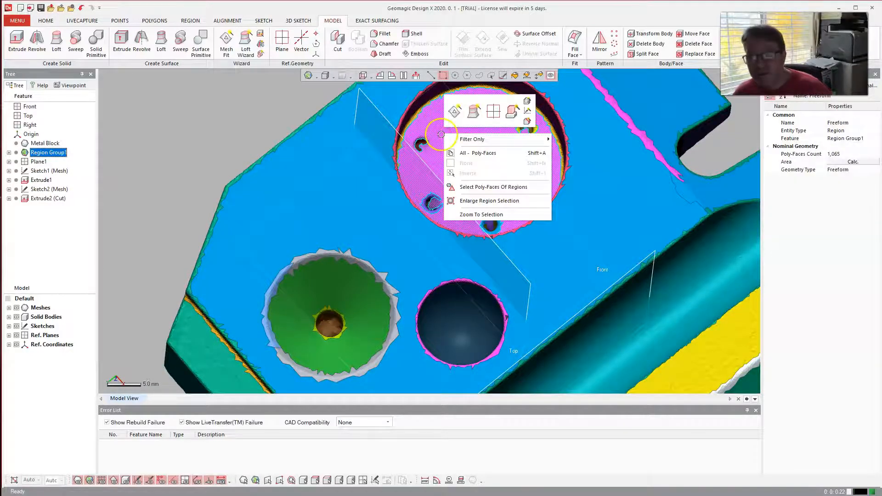
{"action": "left_click", "coordinate": [197, 142]}
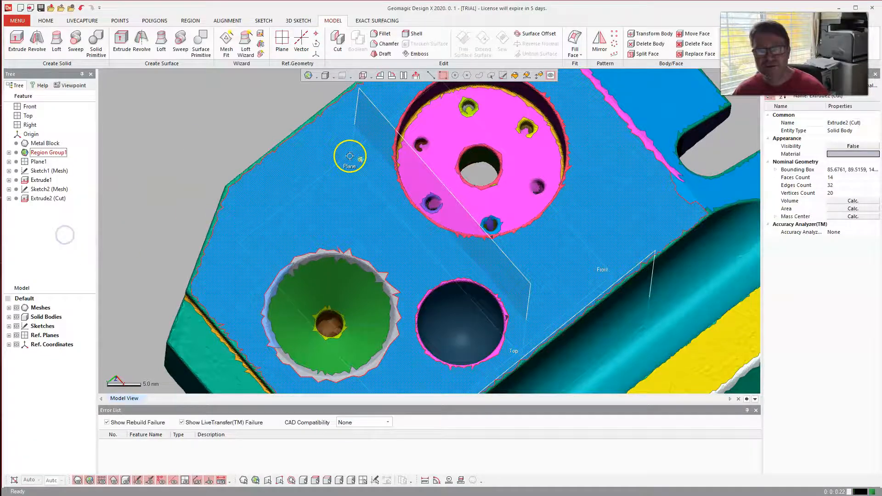
{"action": "scroll", "coordinate": [482, 187], "scroll_direction": "down", "scroll_amount": 3}
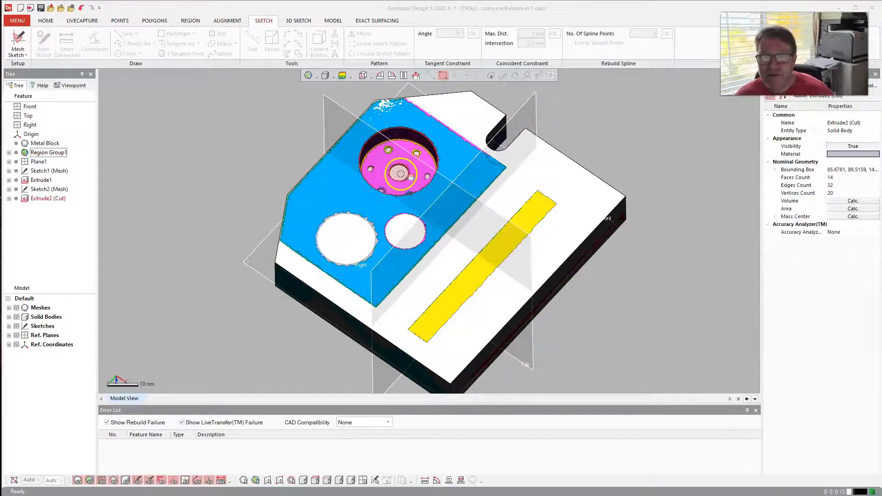
Step: Start a planar mesh sketch based on the large round pocket's floor face, with a 0 mm section offset
{"action": "right_click", "coordinate": [206, 143]}
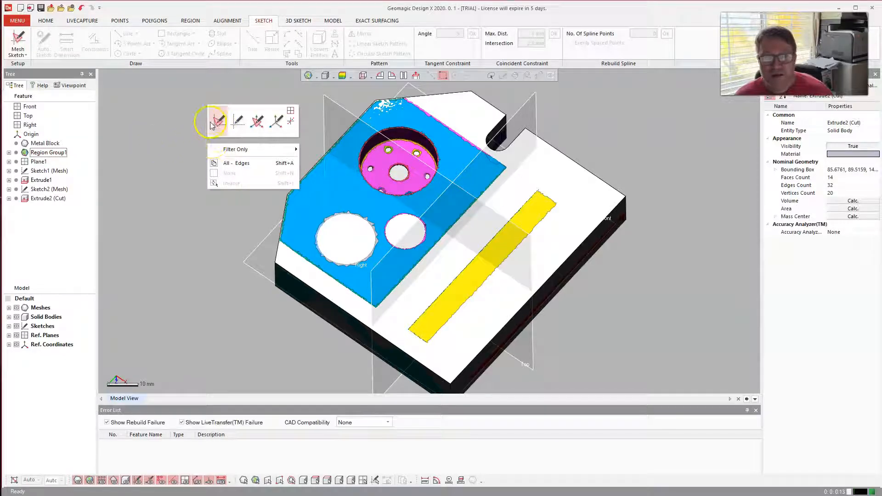
{"action": "left_click", "coordinate": [217, 124]}
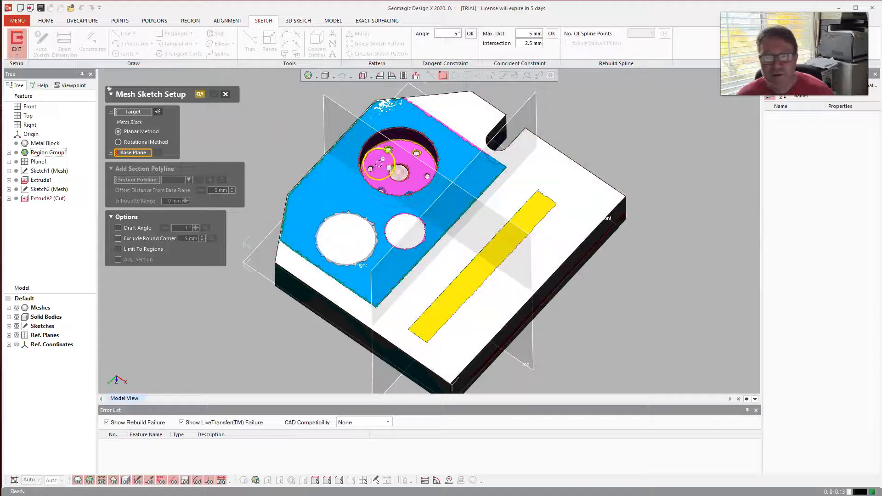
{"action": "right_click_drag", "start_coordinate": [278, 150], "coordinate": [287, 193]}
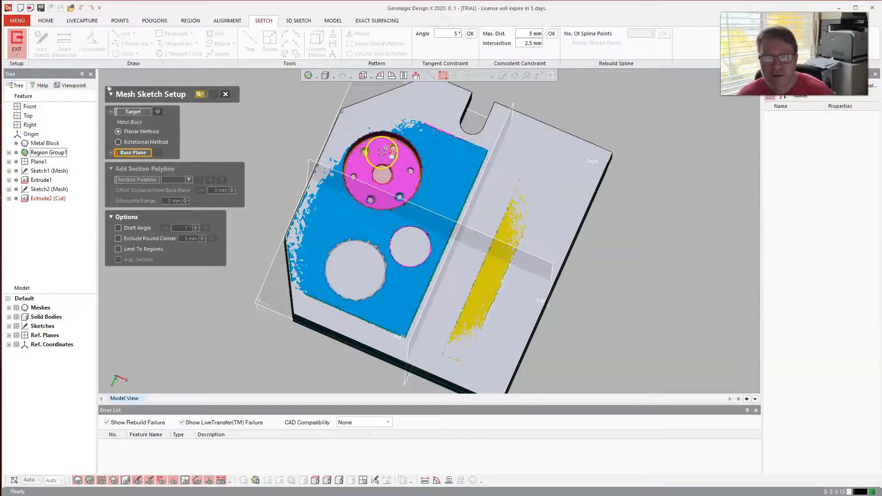
{"action": "left_click", "coordinate": [385, 148]}
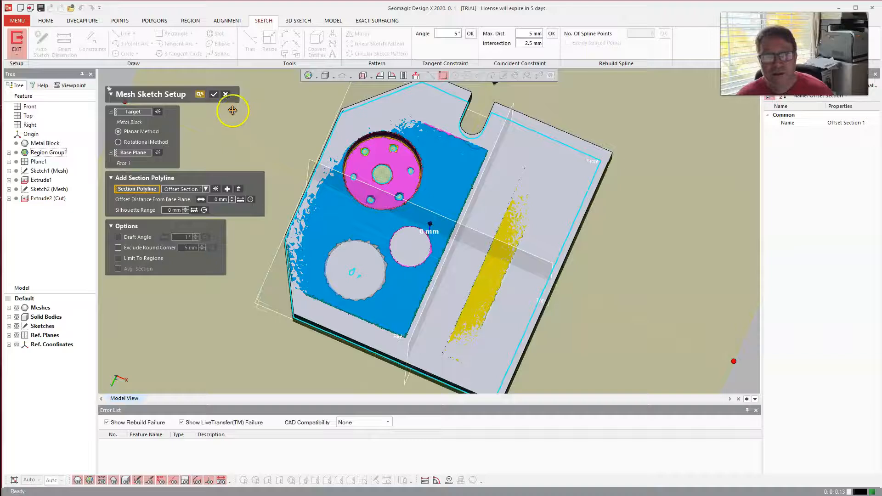
{"action": "left_click", "coordinate": [215, 94]}
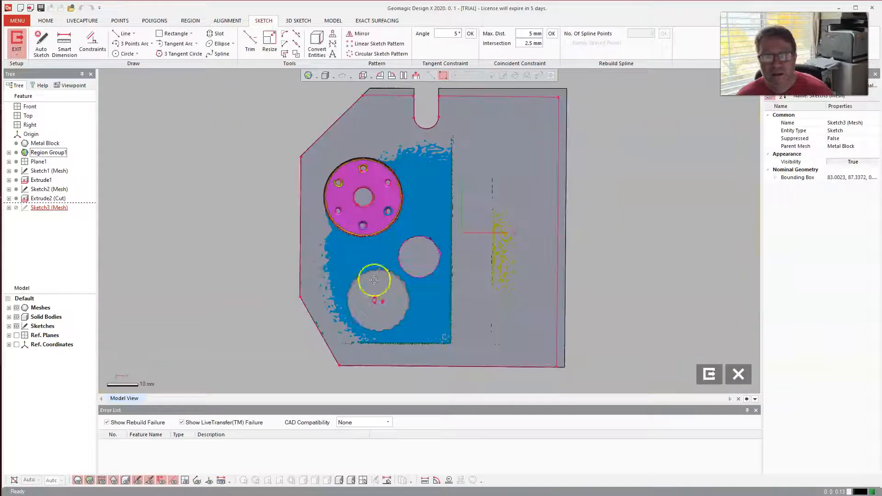
Step: Fit a circle of about 2.96 mm radius to the central hole in the large pocket's floor and exit the sketch
{"action": "scroll", "coordinate": [389, 216], "scroll_direction": "up", "scroll_amount": 5}
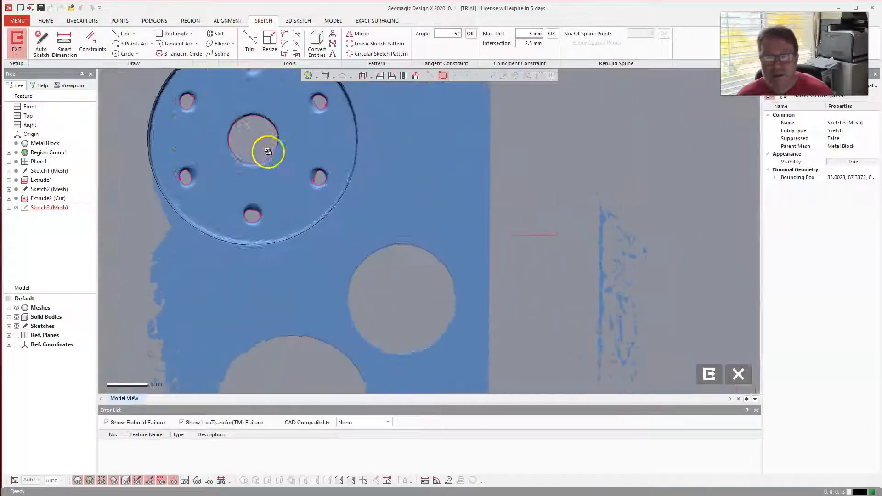
{"action": "scroll", "coordinate": [267, 152], "scroll_direction": "down", "scroll_amount": 2}
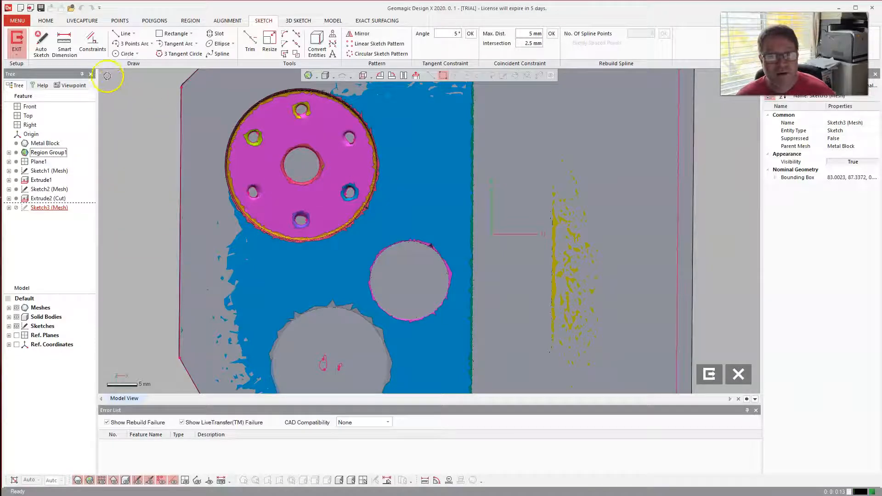
{"action": "left_click", "coordinate": [124, 54]}
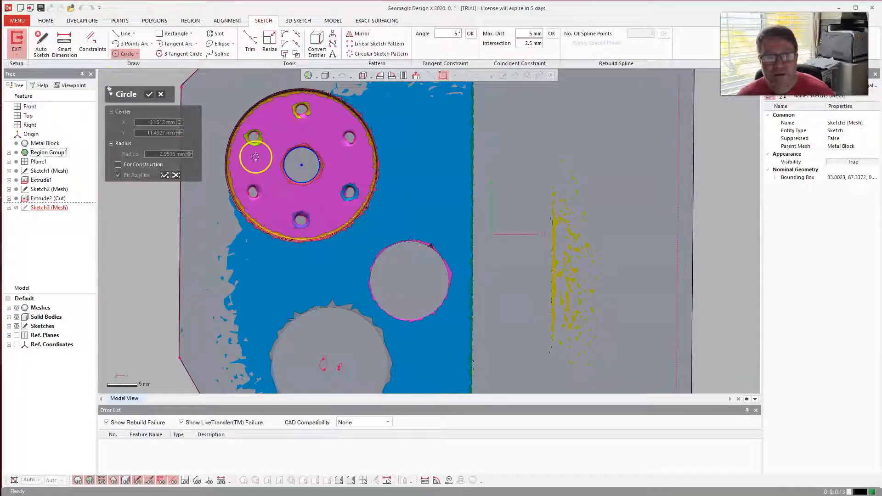
{"action": "left_click", "coordinate": [149, 94]}
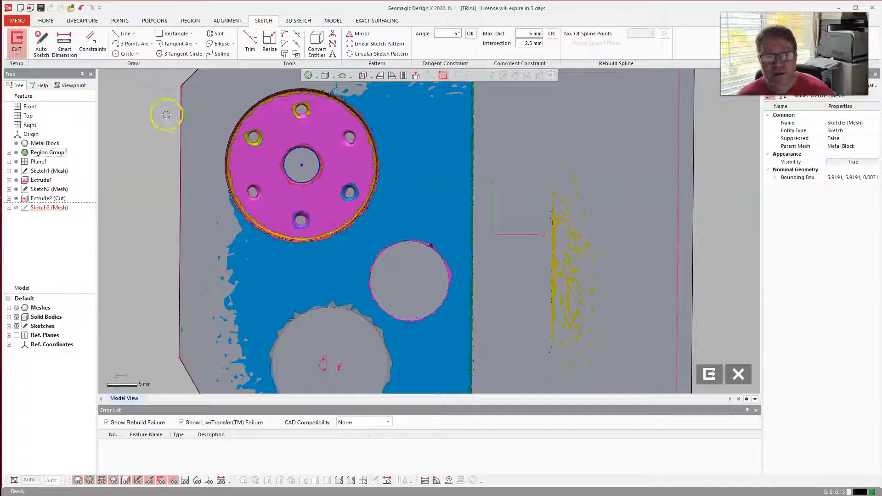
{"action": "scroll", "coordinate": [349, 175], "scroll_direction": "up", "scroll_amount": 1}
{"action": "scroll", "coordinate": [364, 183], "scroll_direction": "down", "scroll_amount": 3}
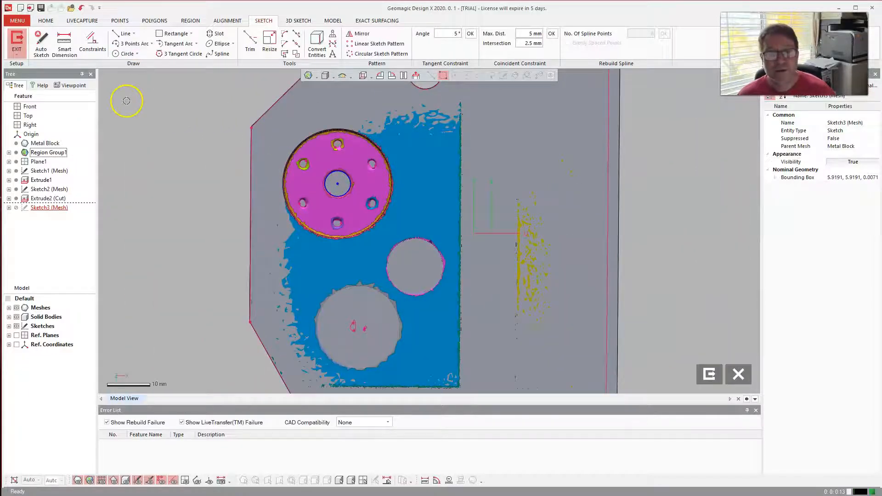
{"action": "left_click", "coordinate": [14, 42]}
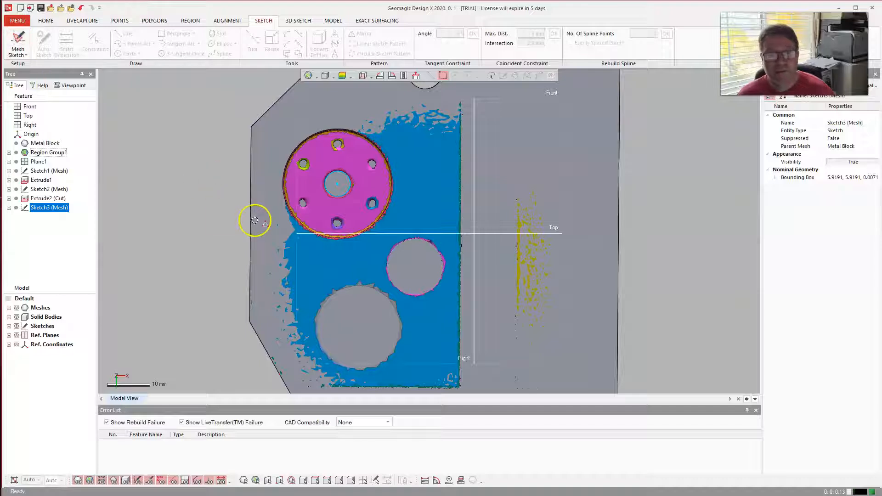
{"action": "right_click_drag", "start_coordinate": [230, 182], "coordinate": [210, 117]}
{"action": "scroll", "coordinate": [358, 131], "scroll_direction": "up", "scroll_amount": 3}
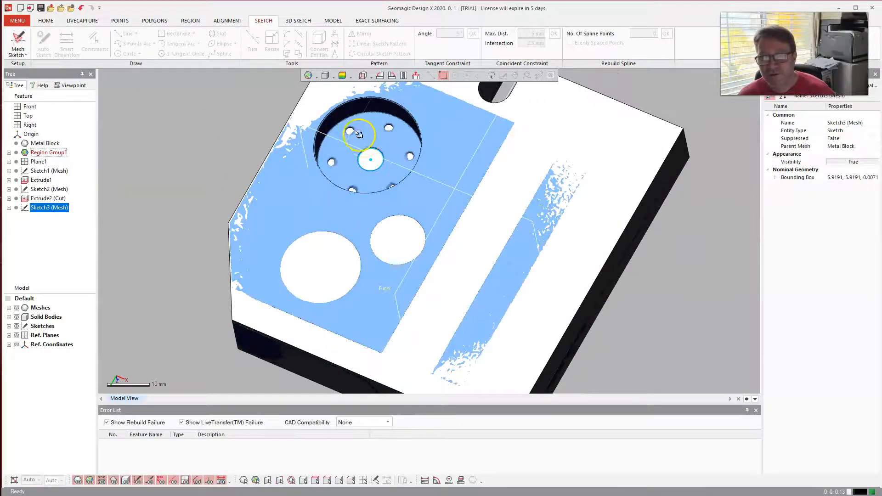
{"action": "left_click", "coordinate": [113, 113]}
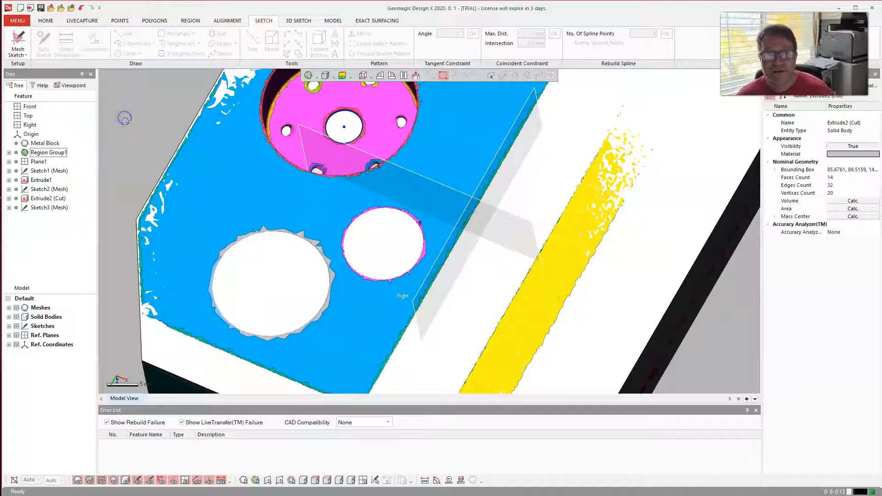
Step: Extrude the central hole's circle as a cut, using Through All in both directions
{"action": "left_click", "coordinate": [71, 206]}
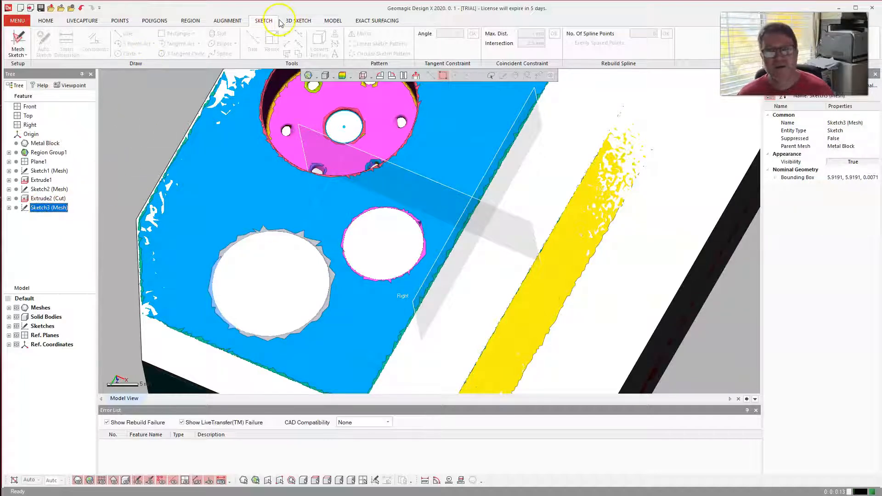
{"action": "left_click", "coordinate": [333, 21]}
{"action": "left_click", "coordinate": [17, 41]}
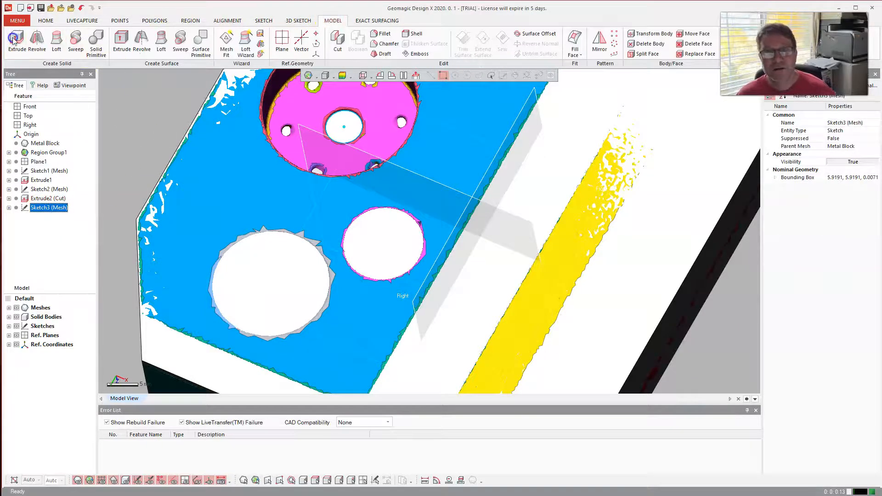
{"action": "left_click", "coordinate": [118, 233]}
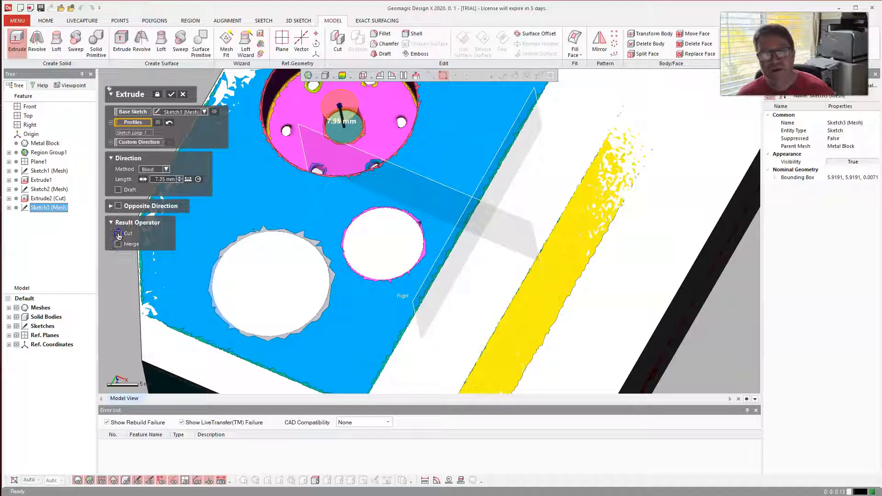
{"action": "left_click", "coordinate": [143, 180]}
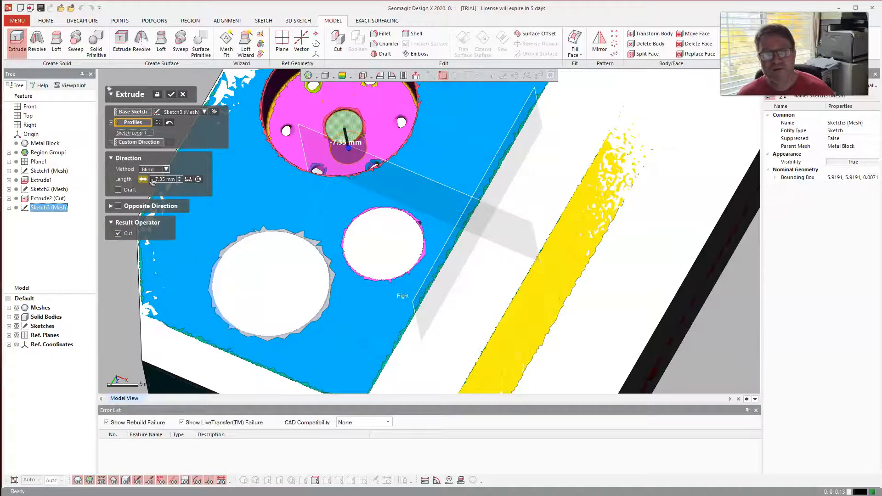
{"action": "left_click", "coordinate": [166, 169]}
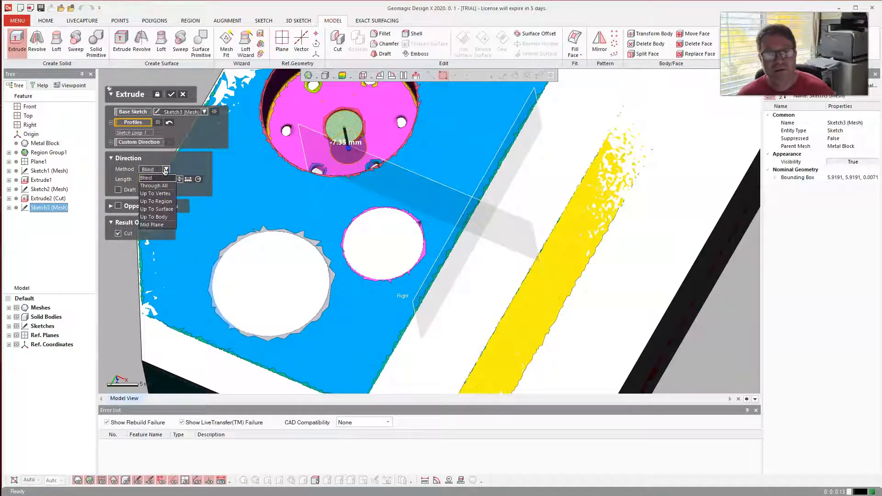
{"action": "left_click", "coordinate": [159, 185]}
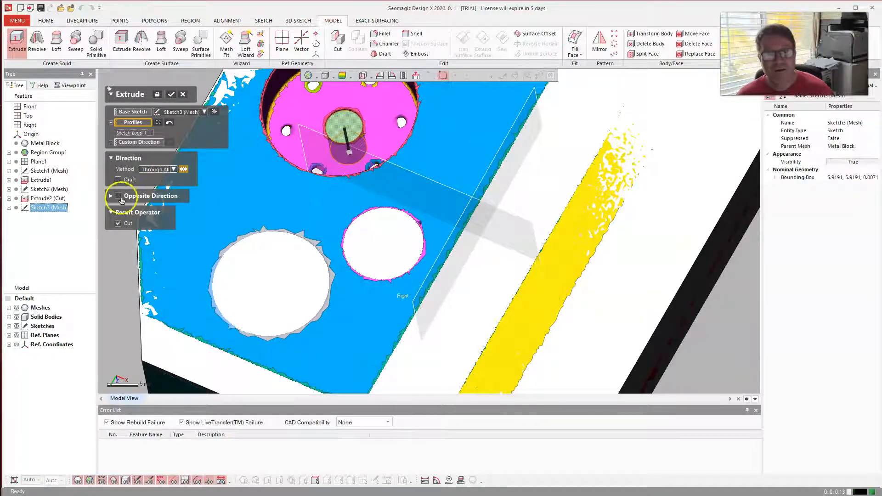
{"action": "left_click", "coordinate": [118, 197]}
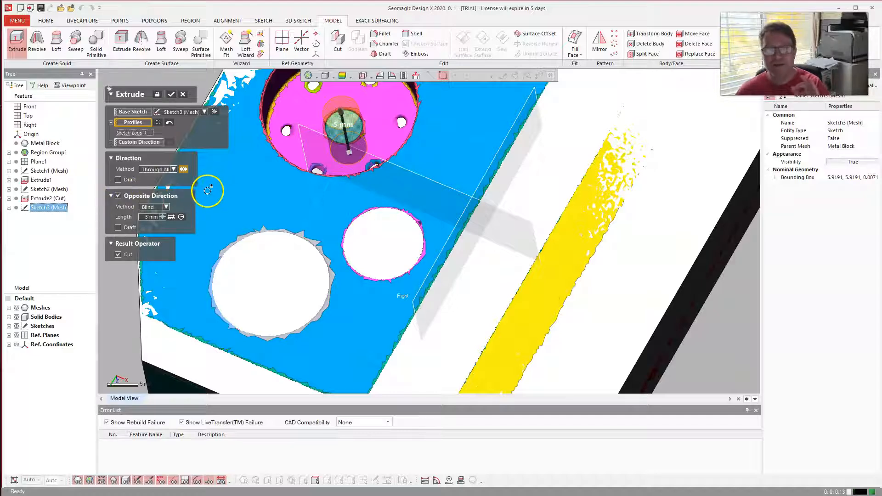
{"action": "left_click", "coordinate": [166, 207]}
{"action": "left_click", "coordinate": [156, 223]}
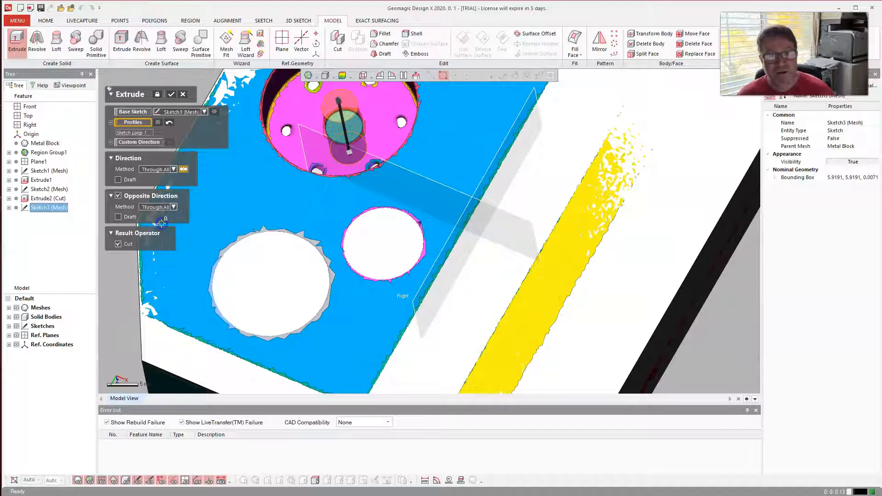
{"action": "left_click", "coordinate": [171, 94]}
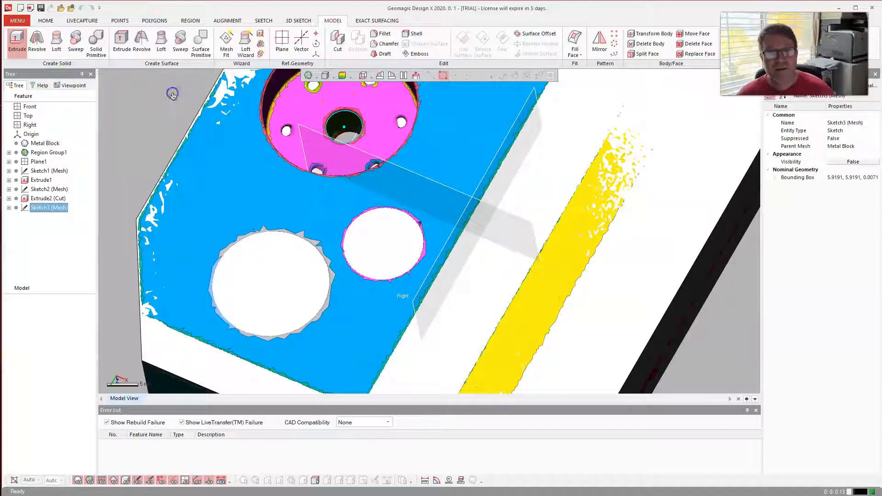
{"action": "left_click", "coordinate": [146, 119]}
Step: Hide the mesh to check the central hole cut in the solid body, and show the mesh again
{"action": "scroll", "coordinate": [175, 160], "scroll_direction": "up", "scroll_amount": 2}
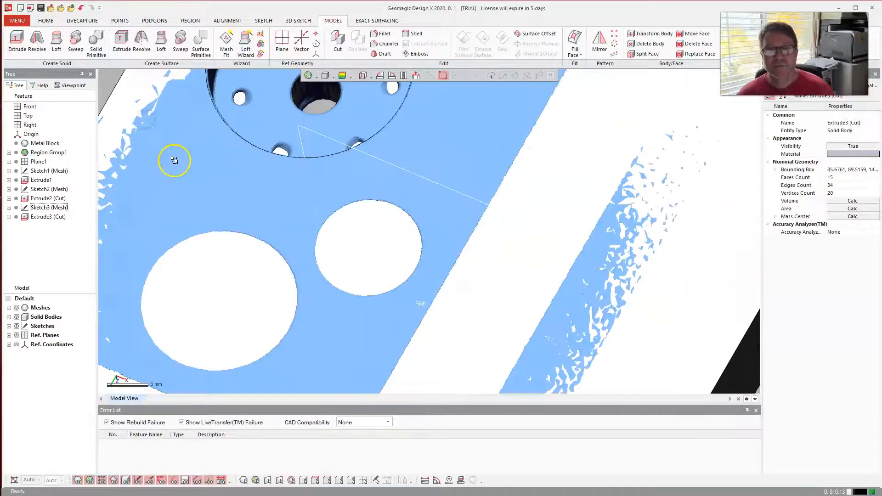
{"action": "scroll", "coordinate": [177, 157], "scroll_direction": "down", "scroll_amount": 5}
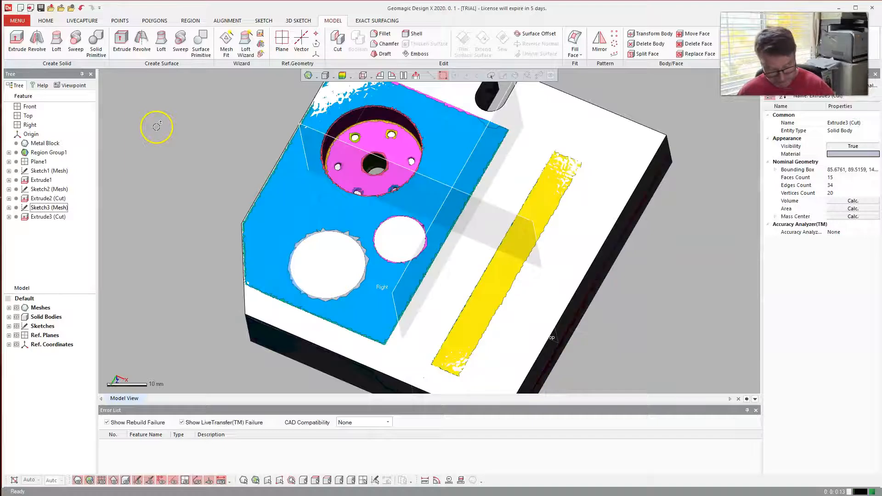
{"action": "key", "text": "ctrl+1"}
{"action": "mouse_move", "coordinate": [157, 181]}
{"action": "right_mouse_down"}
{"action": "mouse_move", "coordinate": [222, 164]}
{"action": "mouse_move", "coordinate": [241, 221]}
{"action": "mouse_move", "coordinate": [215, 168]}
{"action": "mouse_move", "coordinate": [217, 122]}
{"action": "mouse_move", "coordinate": [218, 169]}
{"action": "mouse_move", "coordinate": [222, 124]}
{"action": "mouse_move", "coordinate": [472, 161]}
{"action": "mouse_move", "coordinate": [683, 209]}
{"action": "mouse_move", "coordinate": [447, 177]}
{"action": "mouse_move", "coordinate": [350, 142]}
{"action": "mouse_move", "coordinate": [368, 112]}
{"action": "right_mouse_up"}
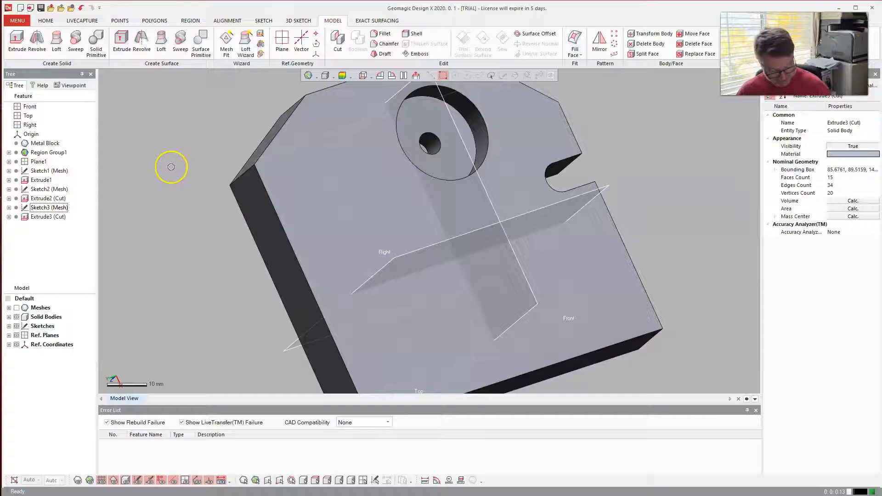
{"action": "key", "text": "ctrl+1"}
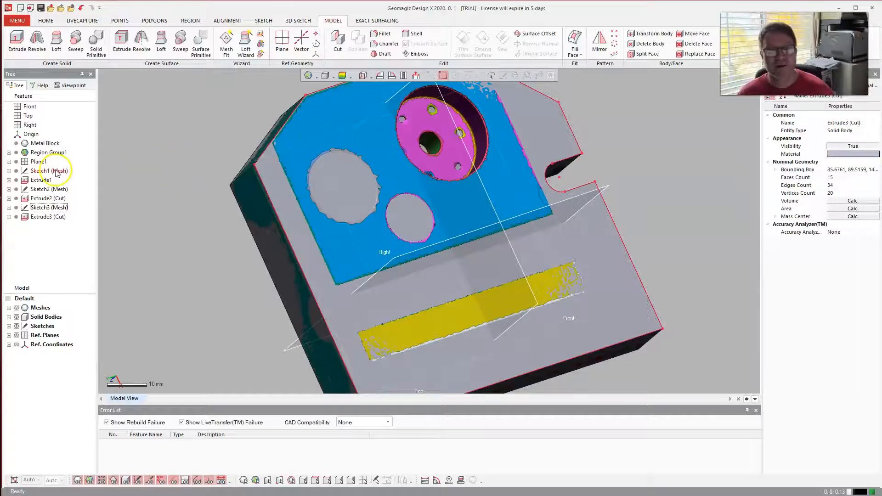
Step: Hide the solid body to expose the segmented mesh, and examine the block's stepped edge and remaining pockets
{"action": "right_click", "coordinate": [47, 182]}
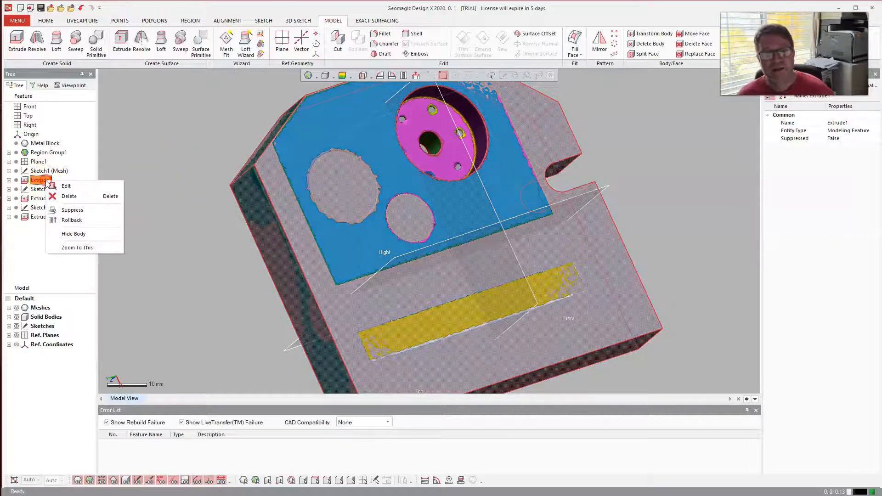
{"action": "left_click", "coordinate": [78, 233]}
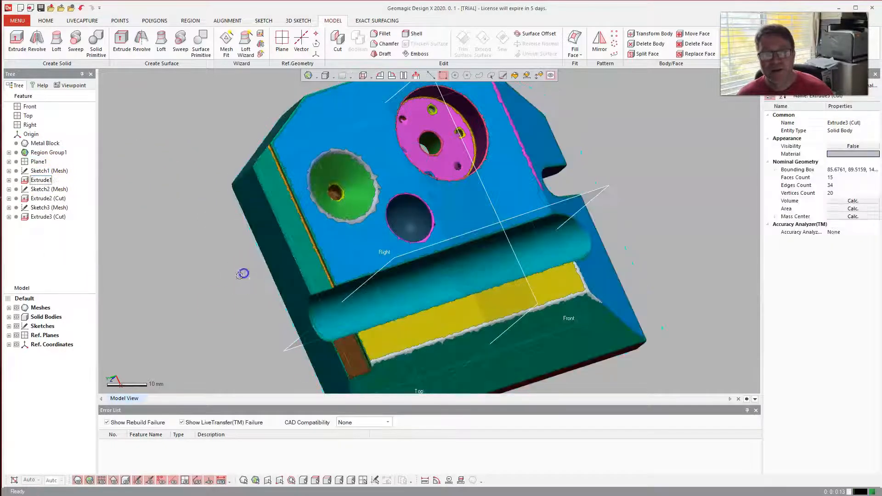
{"action": "key", "text": "ctrl+1"}
{"action": "scroll", "coordinate": [213, 280], "scroll_direction": "down", "scroll_amount": 2}
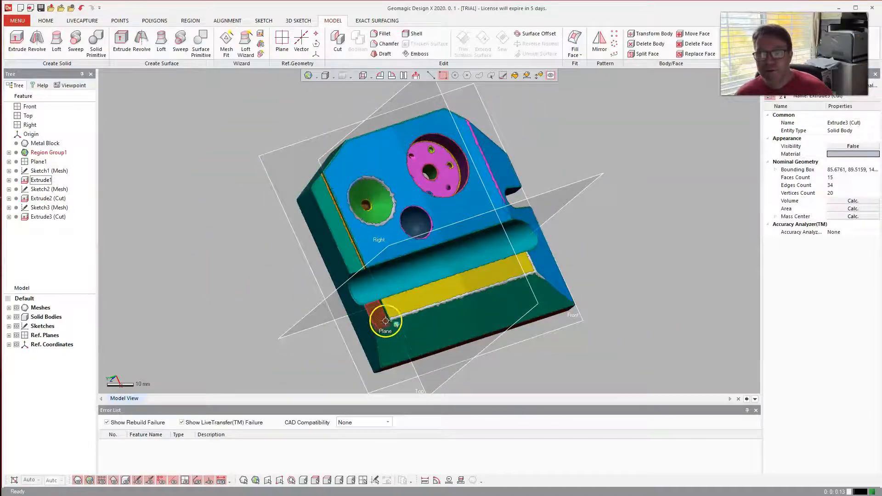
{"action": "right_click_drag", "start_coordinate": [650, 218], "coordinate": [620, 225]}
{"action": "scroll", "coordinate": [365, 239], "scroll_direction": "down", "scroll_amount": 2}
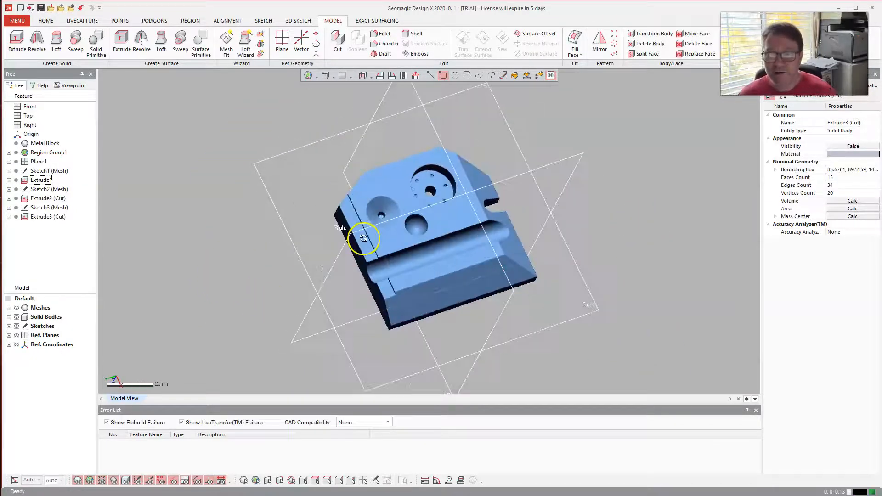
{"action": "scroll", "coordinate": [367, 234], "scroll_direction": "up", "scroll_amount": 4}
{"action": "scroll", "coordinate": [367, 232], "scroll_direction": "up", "scroll_amount": 1}
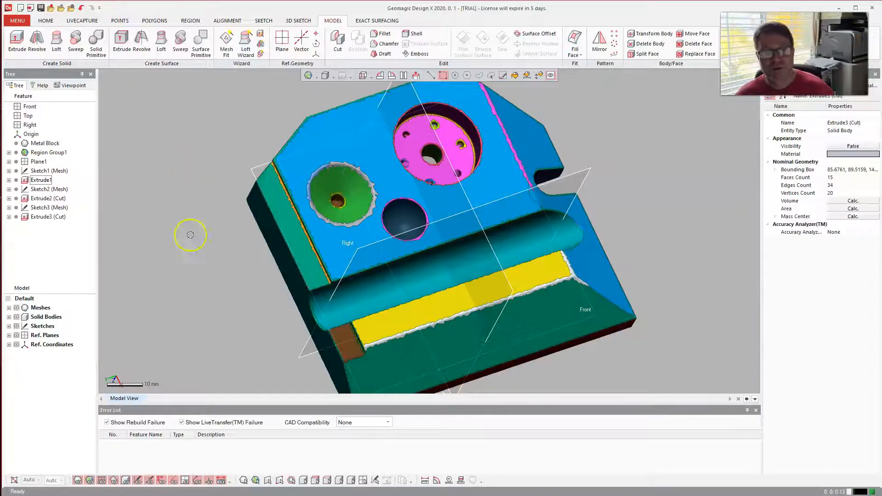
Step: Start a mesh sketch on the narrow planar ledge region along the block's edge
{"action": "left_click", "coordinate": [294, 231]}
{"action": "right_click", "coordinate": [294, 231]}
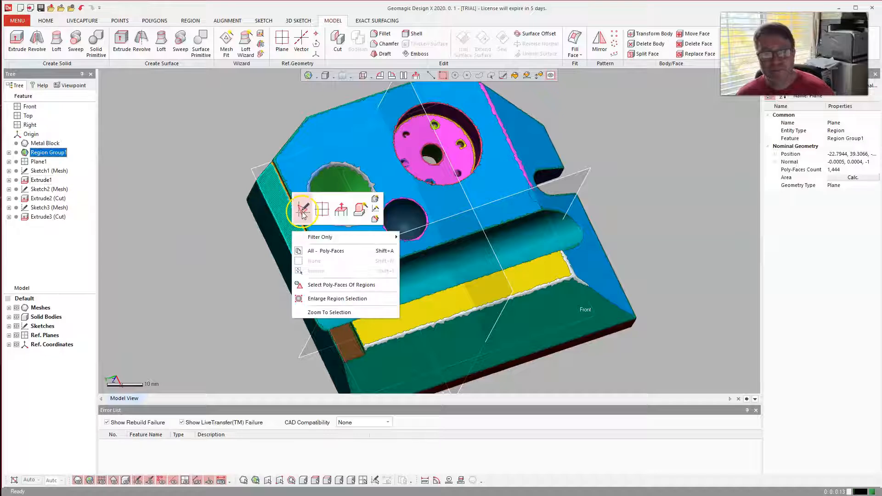
{"action": "left_click", "coordinate": [303, 213]}
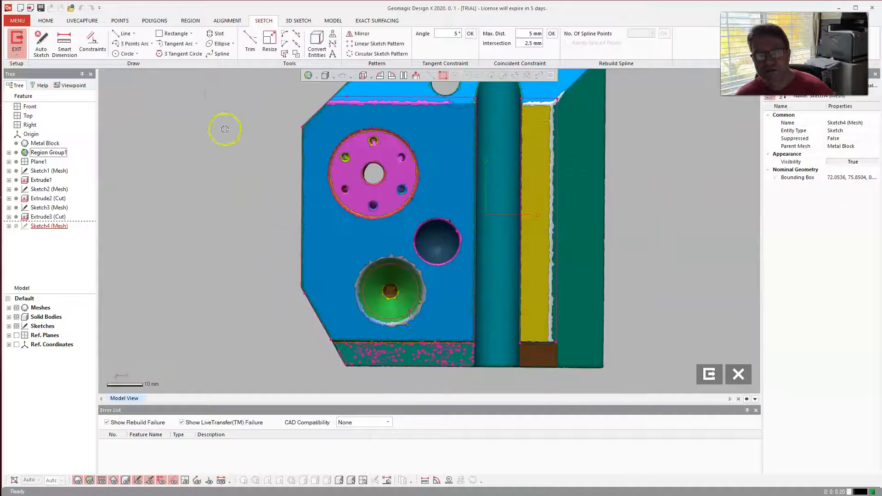
Step: Examine the section outlines of the ledge, round pockets and groove against the mesh
{"action": "scroll", "coordinate": [471, 358], "scroll_direction": "up", "scroll_amount": 2}
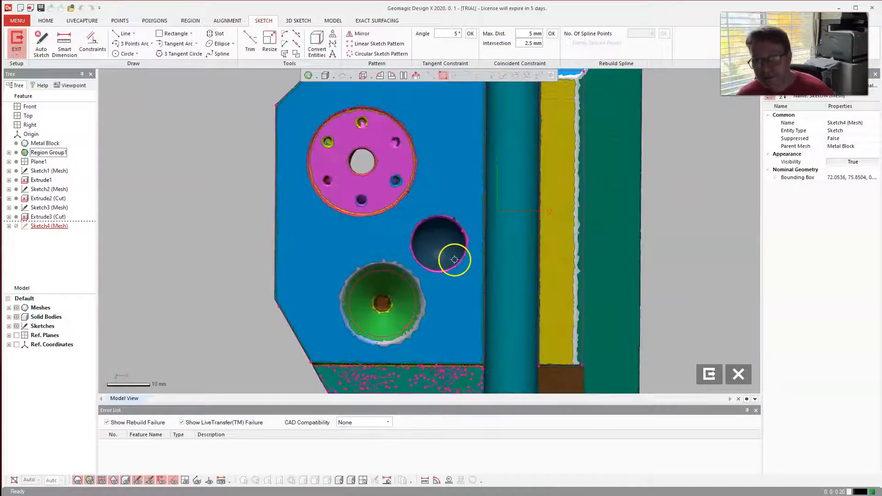
{"action": "scroll", "coordinate": [448, 198], "scroll_direction": "down", "scroll_amount": 4}
{"action": "scroll", "coordinate": [465, 336], "scroll_direction": "up", "scroll_amount": 2}
{"action": "scroll", "coordinate": [451, 301], "scroll_direction": "up", "scroll_amount": 2}
{"action": "scroll", "coordinate": [438, 306], "scroll_direction": "down", "scroll_amount": 2}
{"action": "scroll", "coordinate": [433, 331], "scroll_direction": "up", "scroll_amount": 2}
{"action": "scroll", "coordinate": [410, 254], "scroll_direction": "down", "scroll_amount": 2}
{"action": "scroll", "coordinate": [429, 364], "scroll_direction": "down", "scroll_amount": 2}
{"action": "scroll", "coordinate": [437, 386], "scroll_direction": "up", "scroll_amount": 2}
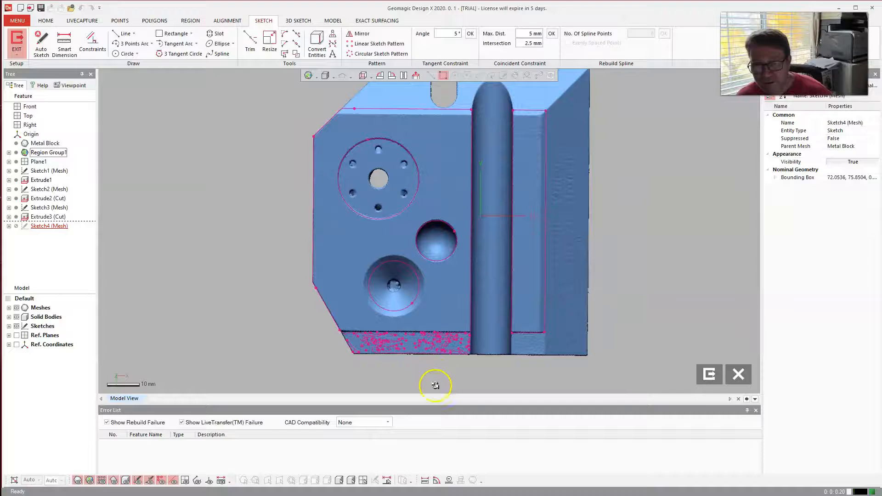
Step: Examine the narrow ledge's section lines against the mesh, from the chamfered corner to the strip beyond the groove
{"action": "scroll", "coordinate": [262, 287], "scroll_direction": "down", "scroll_amount": 1}
{"action": "left_click_drag", "start_coordinate": [260, 235], "coordinate": [260, 235]}
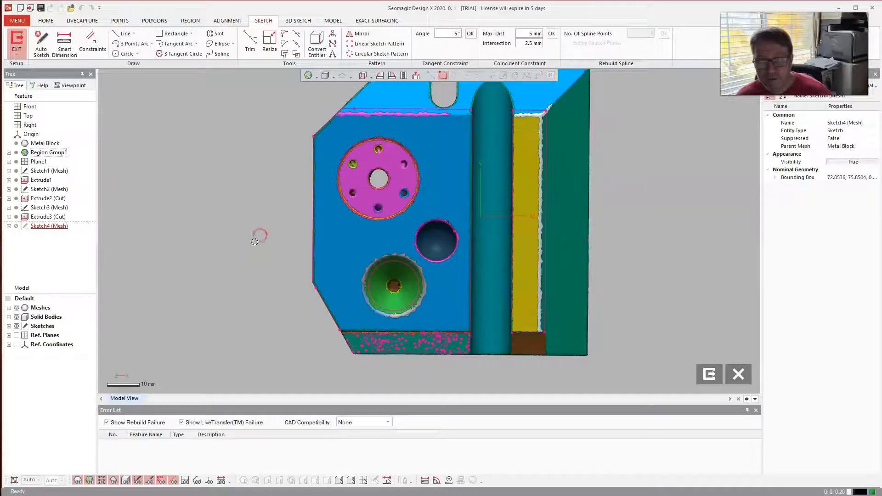
{"action": "right_click_drag", "start_coordinate": [264, 247], "coordinate": [269, 278]}
{"action": "scroll", "coordinate": [407, 369], "scroll_direction": "up", "scroll_amount": 3}
{"action": "scroll", "coordinate": [407, 271], "scroll_direction": "down", "scroll_amount": 5}
{"action": "scroll", "coordinate": [418, 371], "scroll_direction": "up", "scroll_amount": 2}
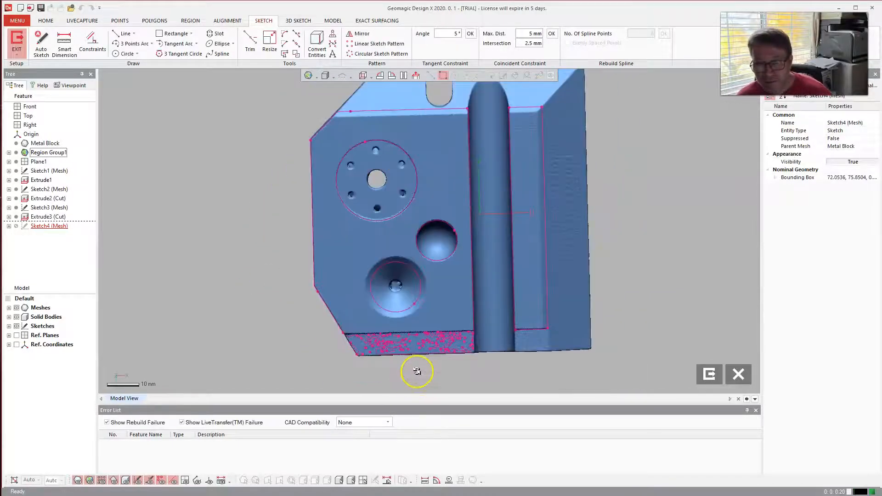
{"action": "right_click_drag", "start_coordinate": [419, 354], "coordinate": [641, 248]}
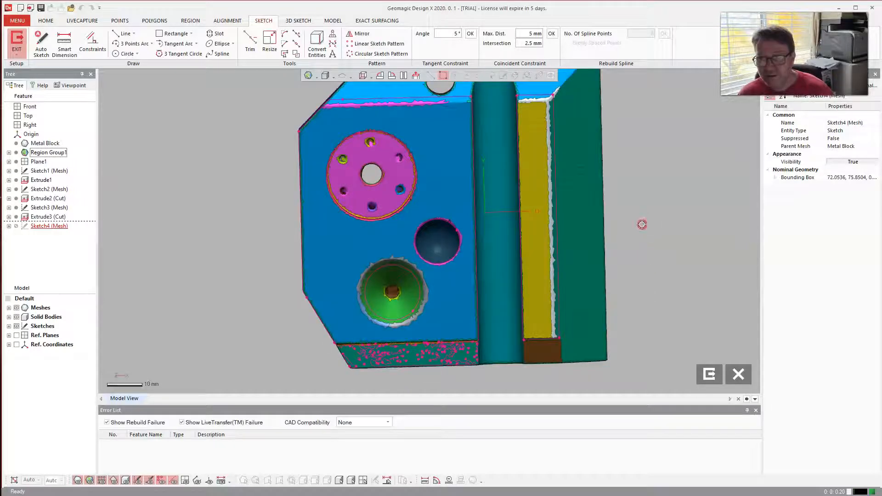
{"action": "right_click_drag", "start_coordinate": [642, 225], "coordinate": [658, 74], "text": "ctrl"}
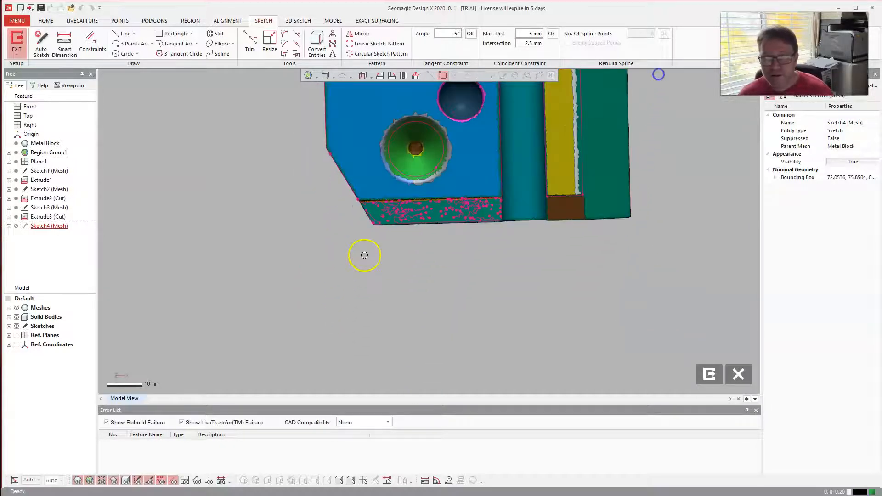
{"action": "scroll", "coordinate": [324, 241], "scroll_direction": "up", "scroll_amount": 4}
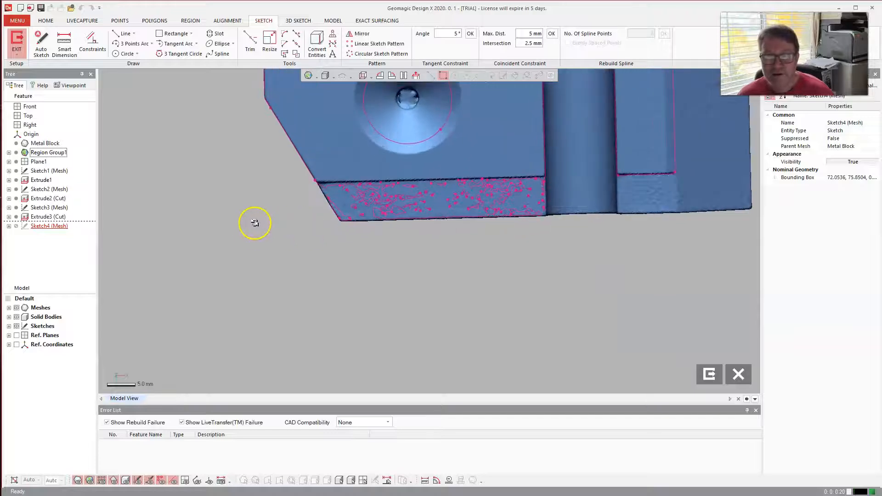
{"action": "right_click_drag", "start_coordinate": [242, 229], "coordinate": [207, 292], "text": "ctrl"}
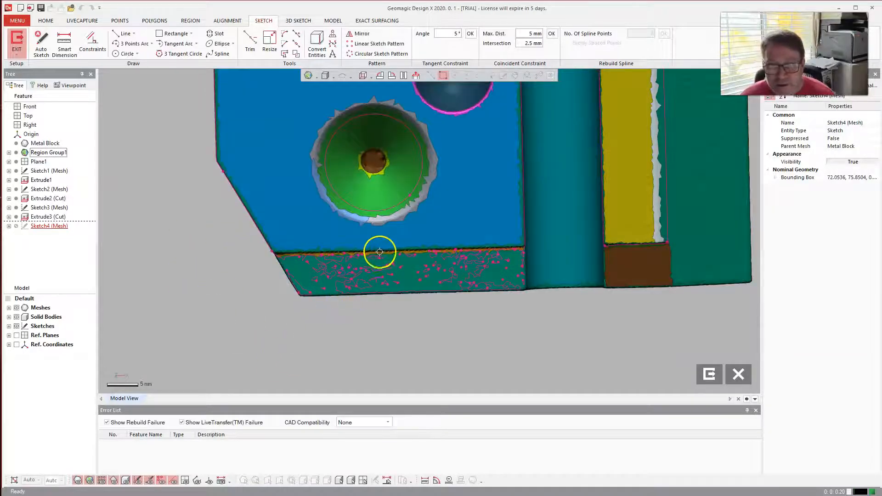
Step: Fit a line about 10 mm long to the short section polyline where the ledge meets the raised strip beyond the groove
{"action": "left_click", "coordinate": [122, 33]}
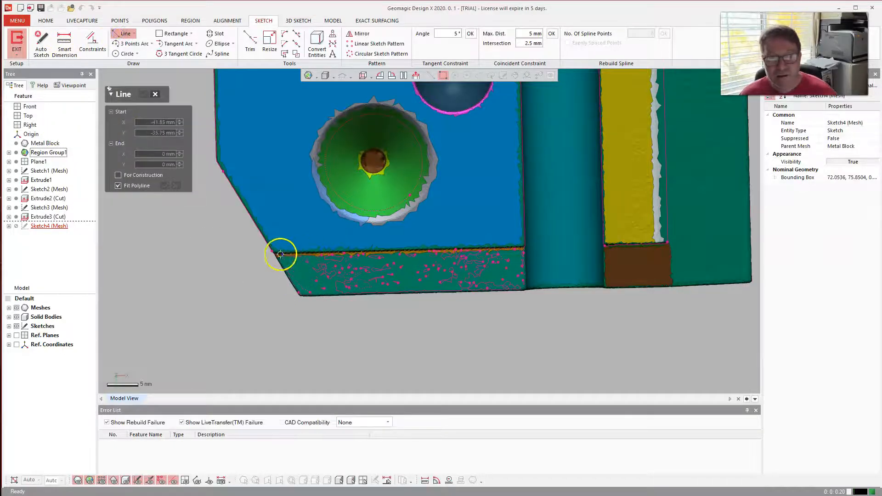
{"action": "scroll", "coordinate": [278, 257], "scroll_direction": "down", "scroll_amount": 2}
{"action": "scroll", "coordinate": [278, 256], "scroll_direction": "up", "scroll_amount": 8}
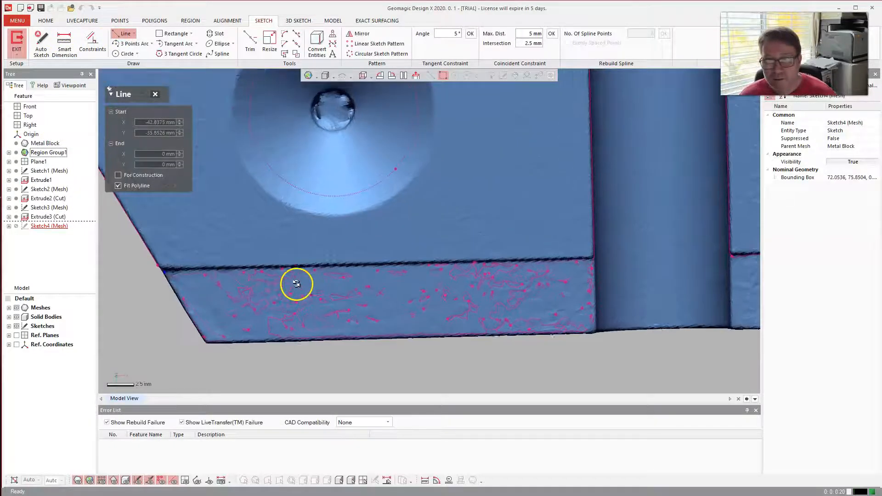
{"action": "scroll", "coordinate": [296, 284], "scroll_direction": "down", "scroll_amount": 4}
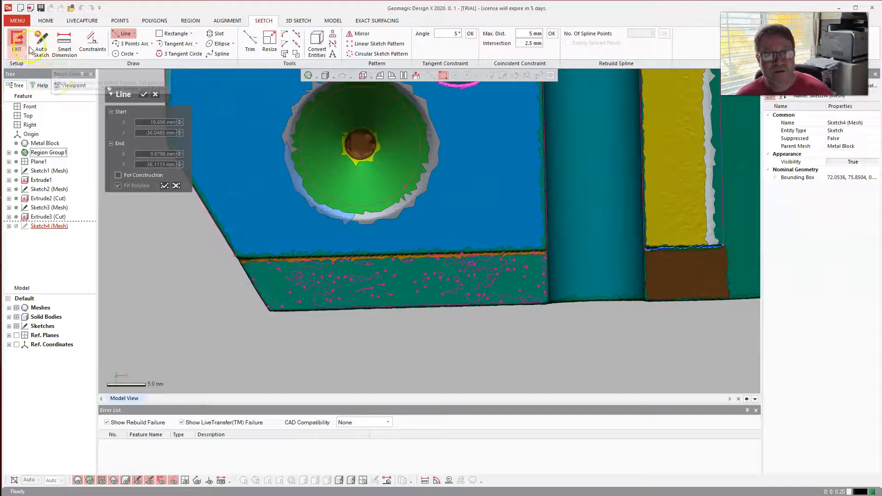
{"action": "left_click", "coordinate": [121, 34]}
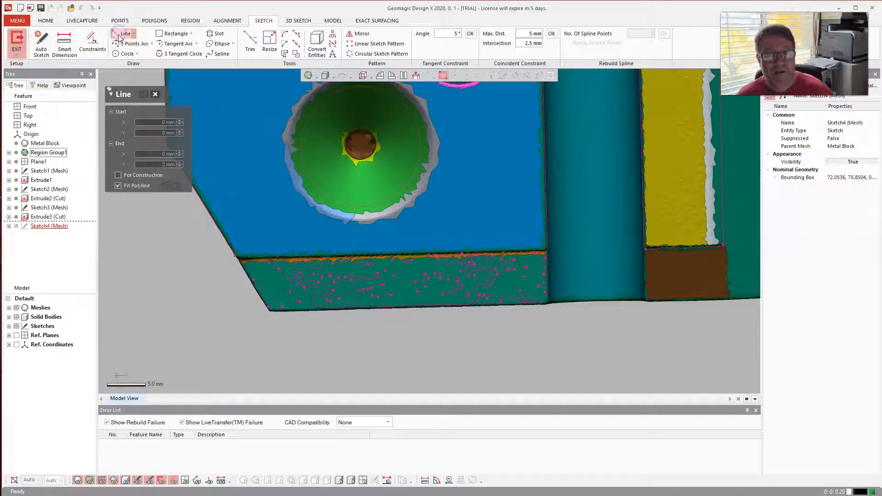
{"action": "left_click", "coordinate": [678, 250]}
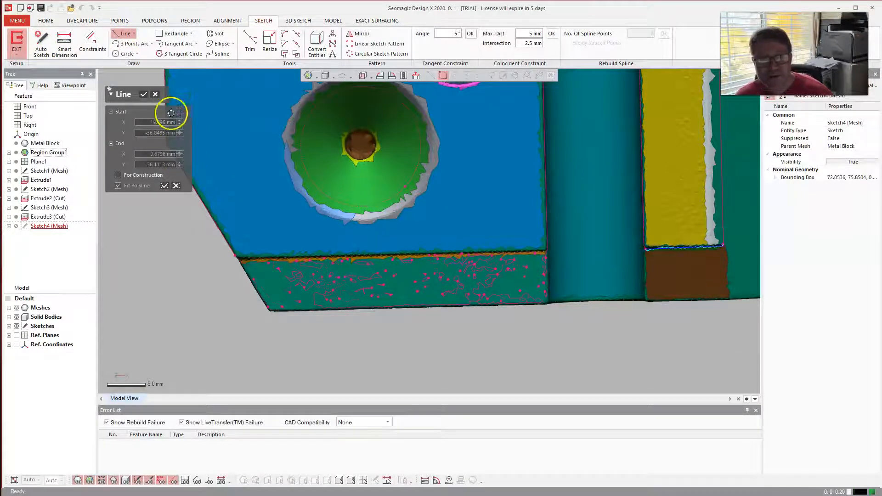
{"action": "left_click", "coordinate": [144, 95]}
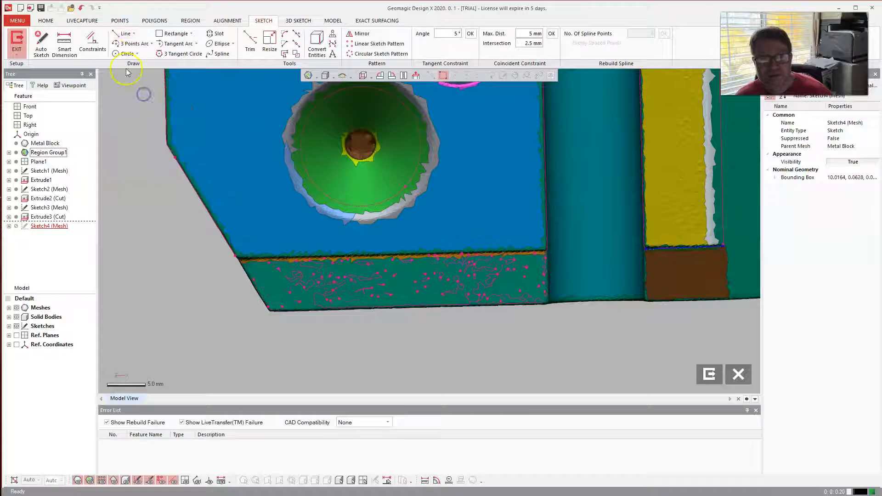
Step: Draw a line from the fitted line's end along the ledge's inner edge, past the chamfered corner to about X -44.07 mm
{"action": "left_click", "coordinate": [122, 34]}
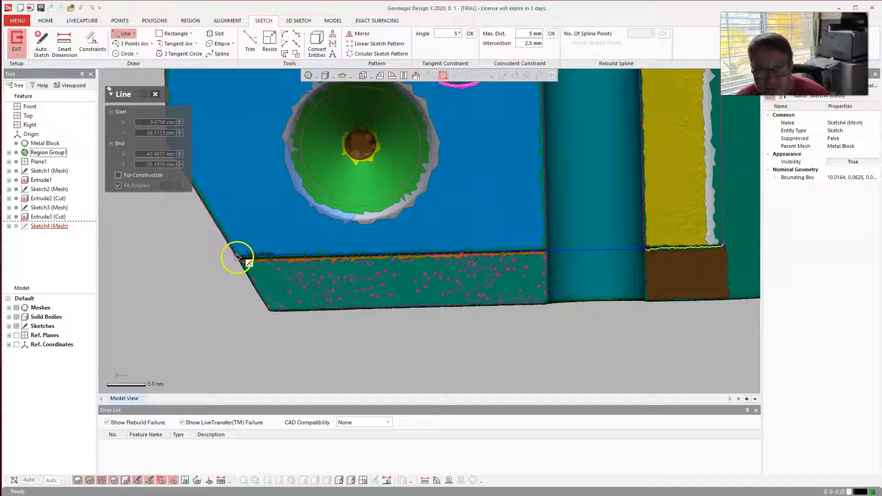
{"action": "scroll", "coordinate": [222, 258], "scroll_direction": "up", "scroll_amount": 2}
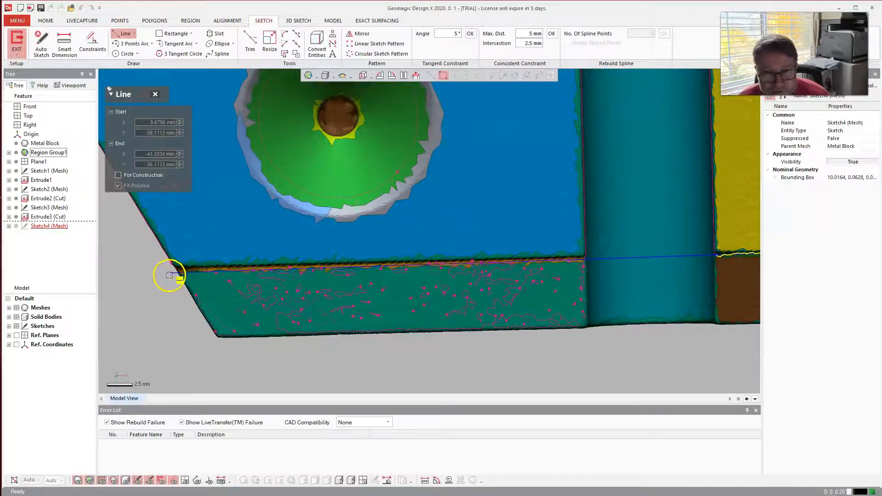
{"action": "scroll", "coordinate": [169, 275], "scroll_direction": "up", "scroll_amount": 1}
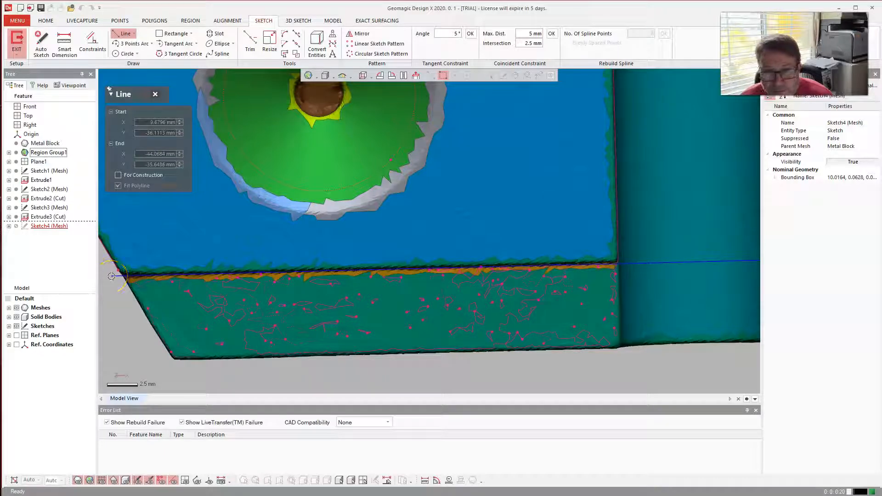
{"action": "left_click", "coordinate": [111, 276]}
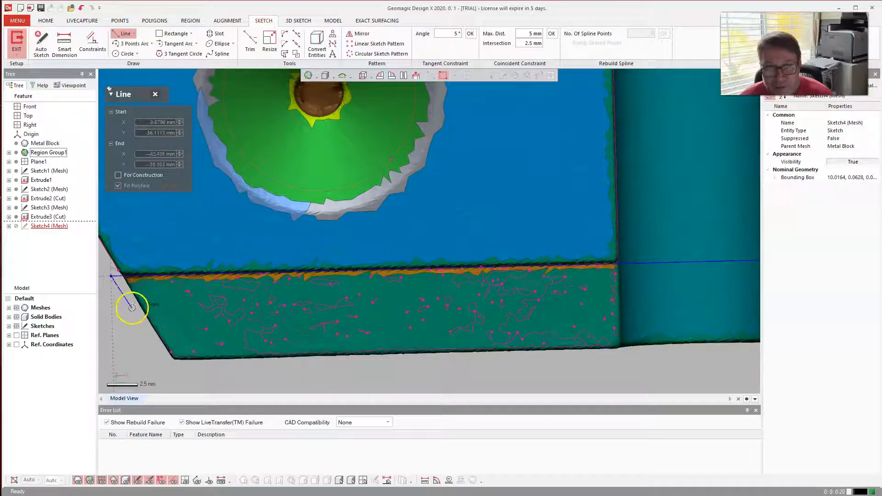
Step: Complete the ledge outline as an oversized closed profile of about 69 by 14 mm beyond the block's edge, and exit the sketch
{"action": "scroll", "coordinate": [179, 289], "scroll_direction": "down", "scroll_amount": 4}
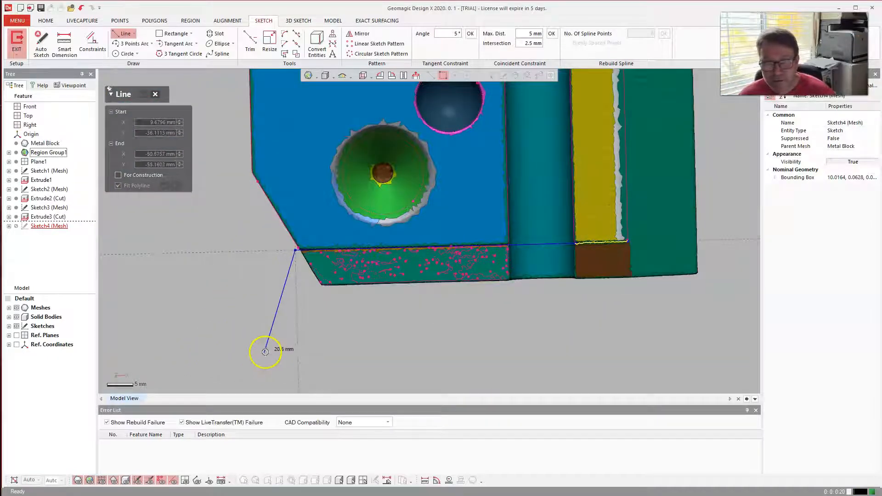
{"action": "left_click", "coordinate": [297, 318]}
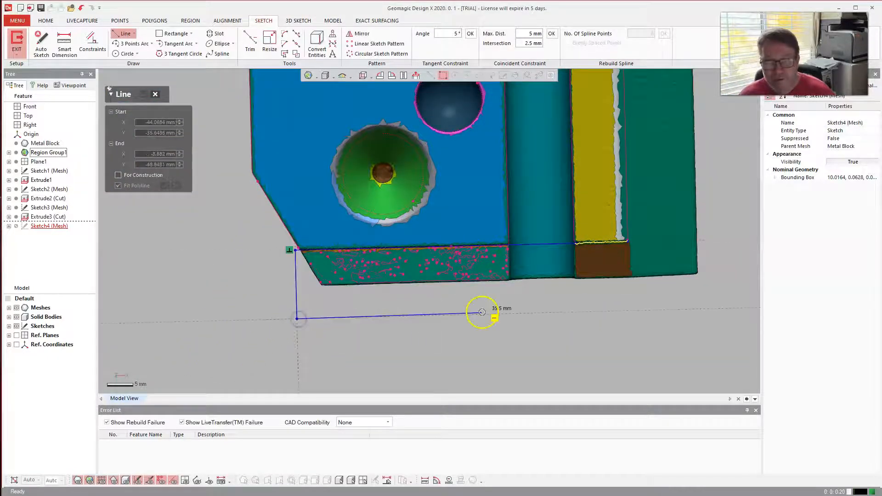
{"action": "left_click", "coordinate": [657, 311]}
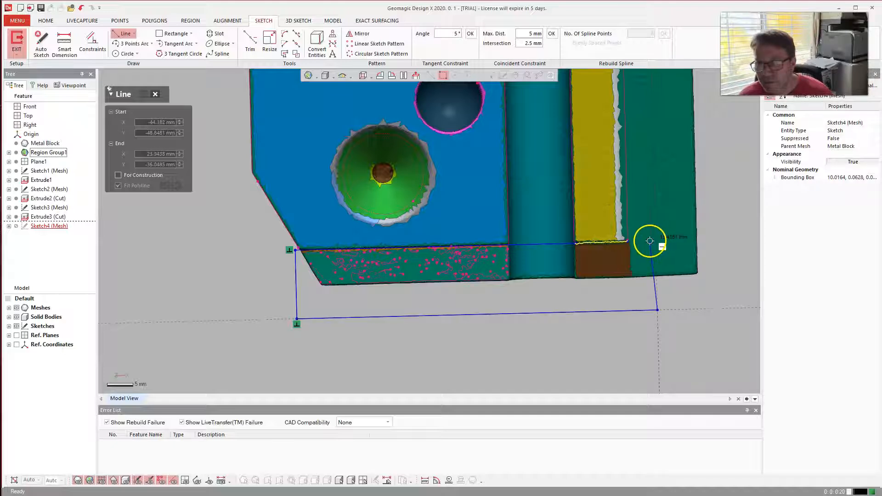
{"action": "mouse_move", "coordinate": [639, 241]}
{"action": "right_mouse_down"}
{"action": "mouse_move", "coordinate": [577, 236]}
{"action": "mouse_move", "coordinate": [739, 252]}
{"action": "mouse_move", "coordinate": [620, 246]}
{"action": "right_mouse_up"}
{"action": "scroll", "coordinate": [620, 245], "scroll_direction": "up", "scroll_amount": 2}
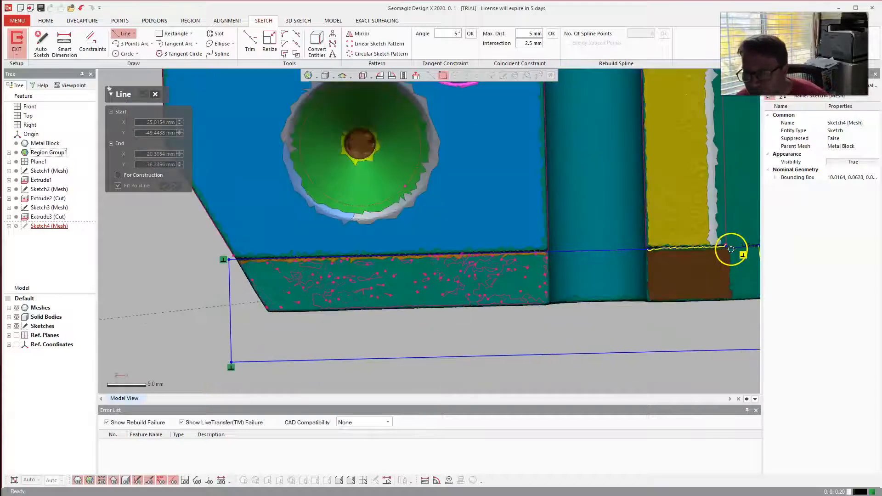
{"action": "left_click", "coordinate": [725, 248]}
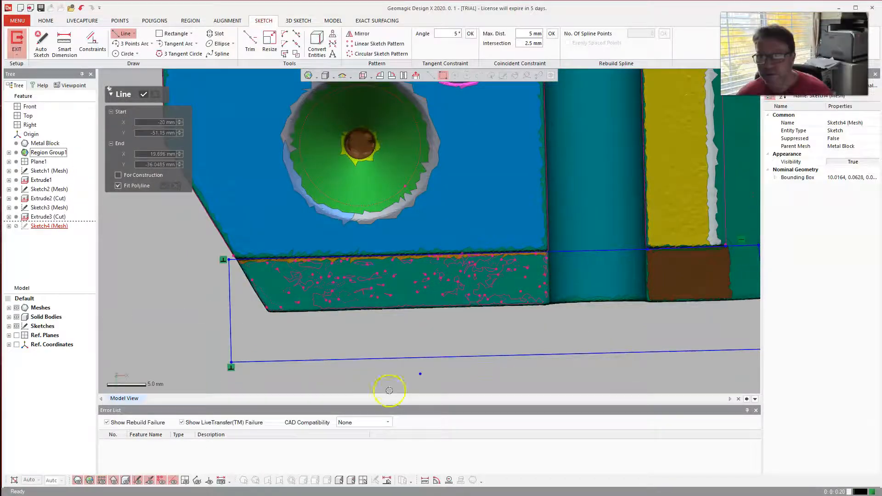
{"action": "left_click", "coordinate": [145, 95]}
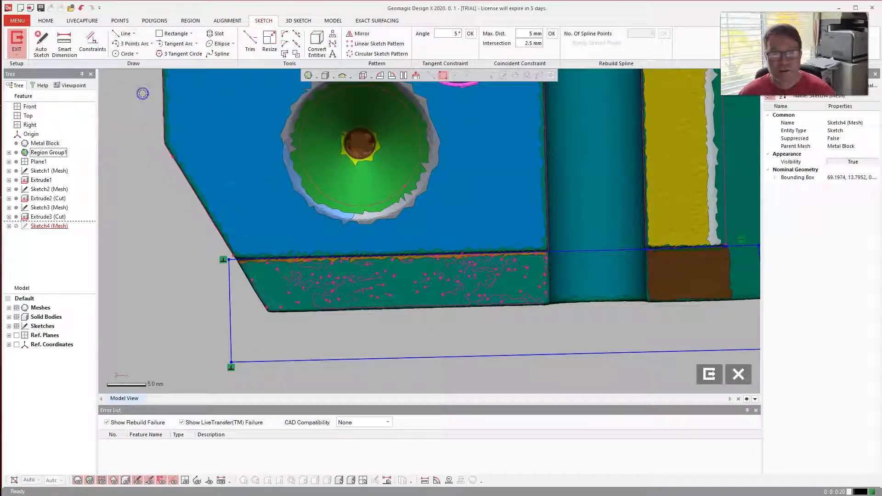
{"action": "scroll", "coordinate": [177, 262], "scroll_direction": "up", "scroll_amount": 3}
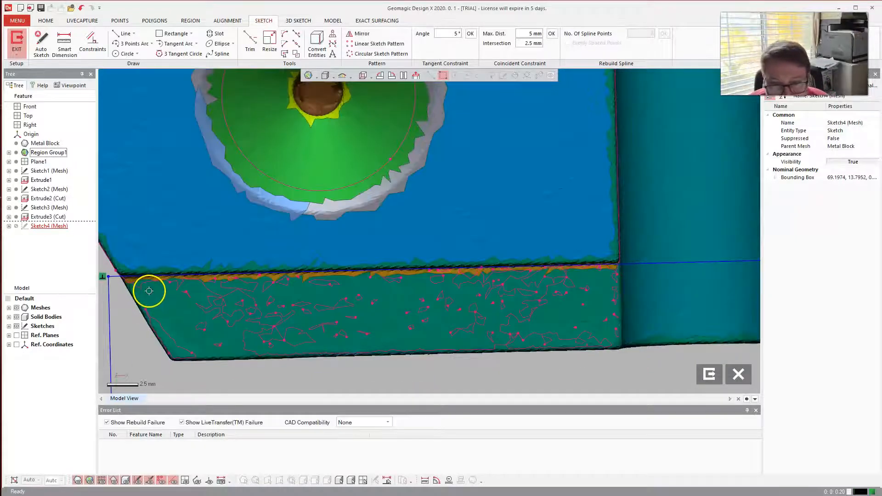
{"action": "scroll", "coordinate": [149, 294], "scroll_direction": "down", "scroll_amount": 3}
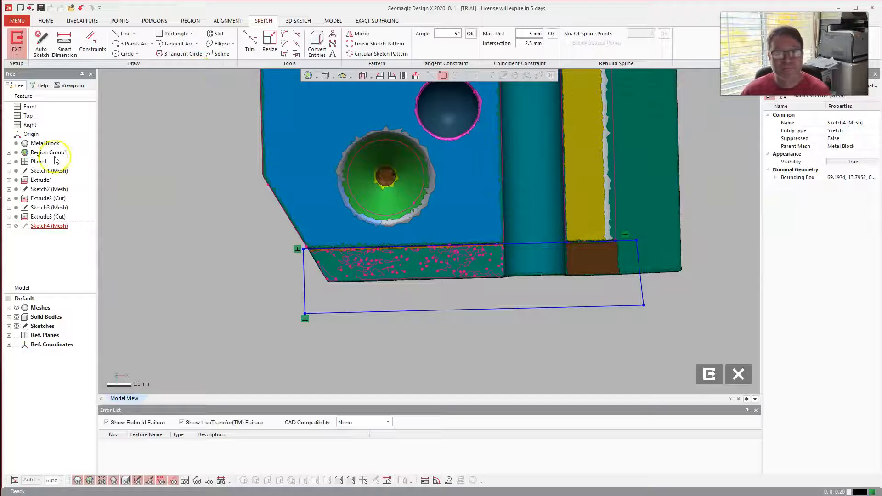
{"action": "left_click", "coordinate": [19, 39]}
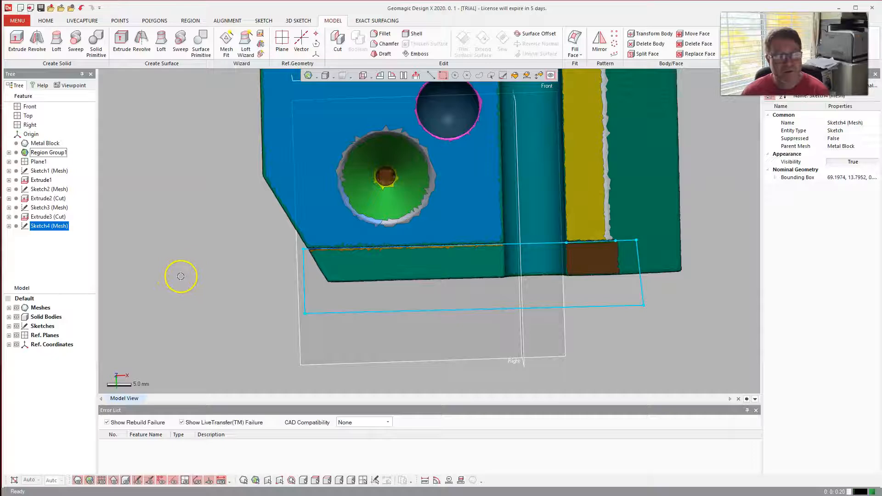
Step: Extrude the closed ledge profile as a blind 7.35 mm cut through the block's edge
{"action": "left_click", "coordinate": [16, 42]}
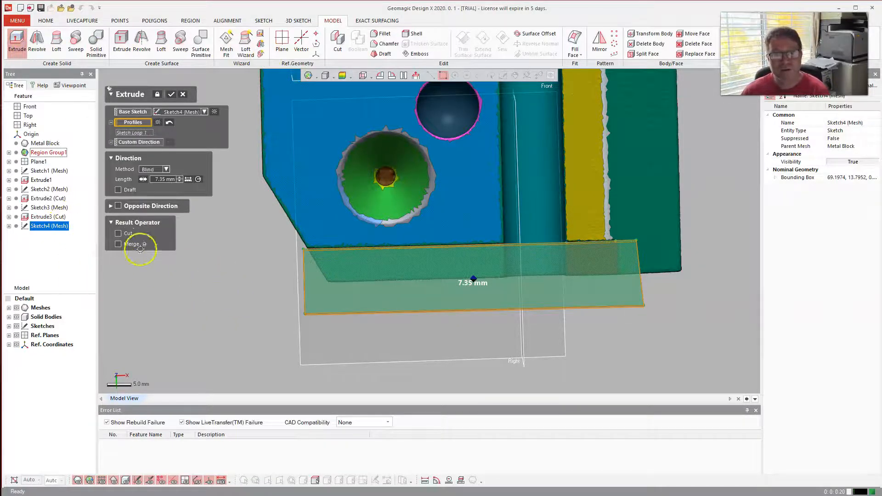
{"action": "left_click", "coordinate": [117, 233]}
{"action": "right_click_drag", "start_coordinate": [229, 281], "coordinate": [289, 97]}
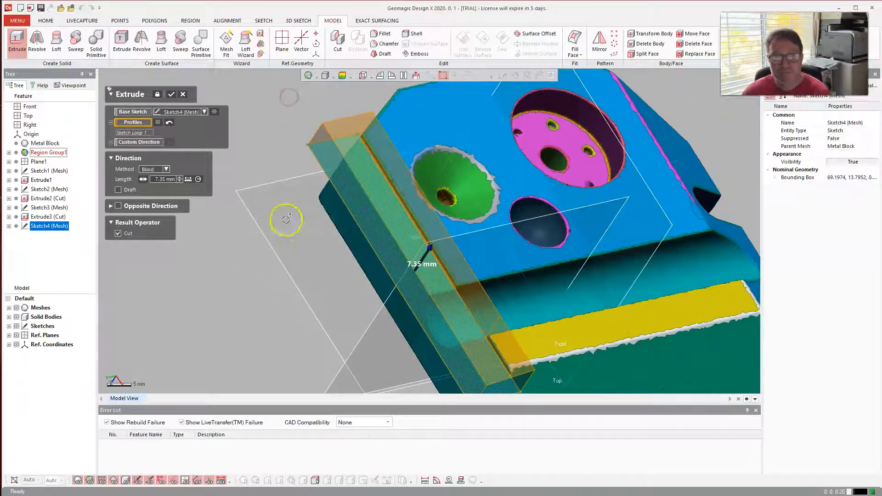
{"action": "left_click", "coordinate": [172, 95]}
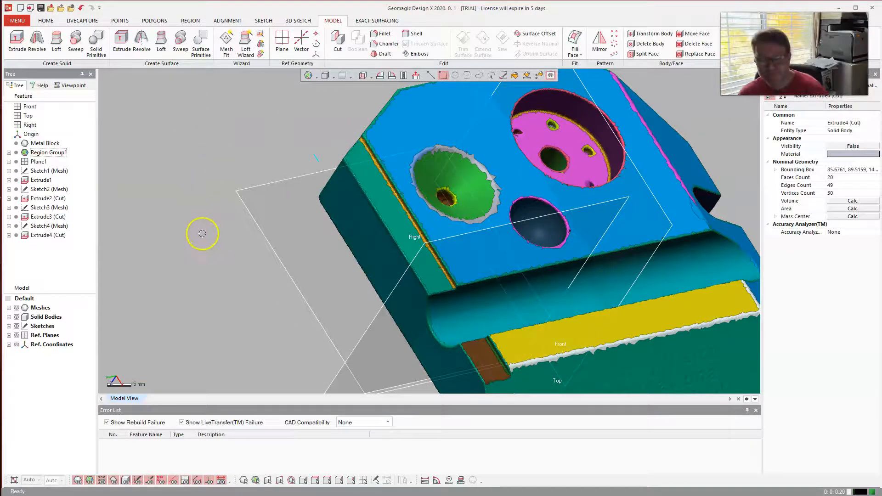
Step: Show the solid body and hide the mesh to check the ledge cut
{"action": "right_click", "coordinate": [41, 181]}
{"action": "left_click", "coordinate": [67, 235]}
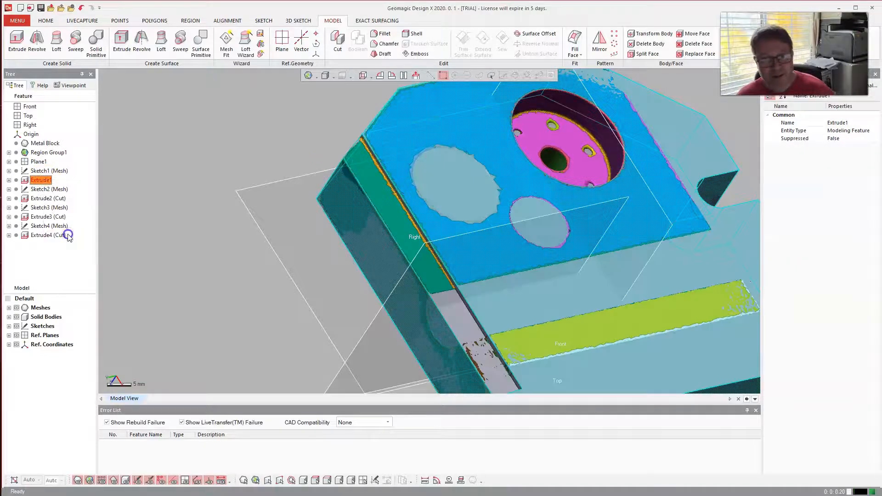
{"action": "left_click", "coordinate": [188, 229]}
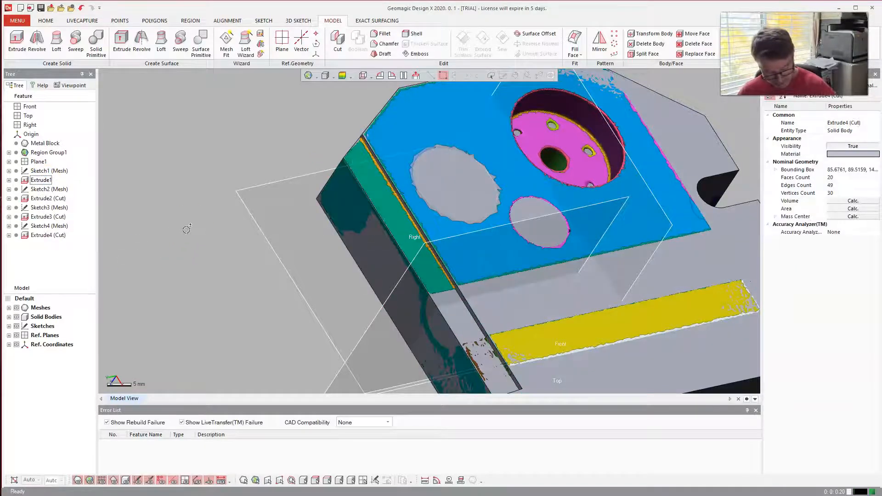
{"action": "key", "text": "ctrl+1"}
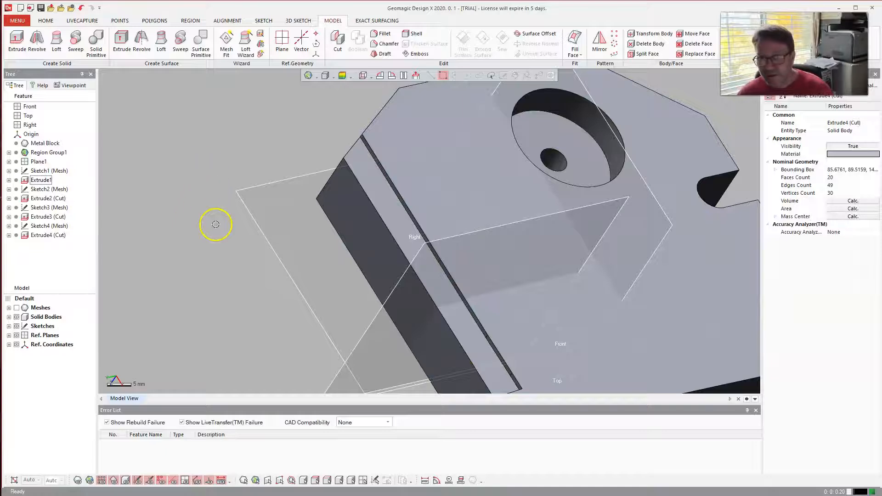
{"action": "scroll", "coordinate": [215, 224], "scroll_direction": "up", "scroll_amount": 1}
{"action": "scroll", "coordinate": [256, 244], "scroll_direction": "down", "scroll_amount": 3}
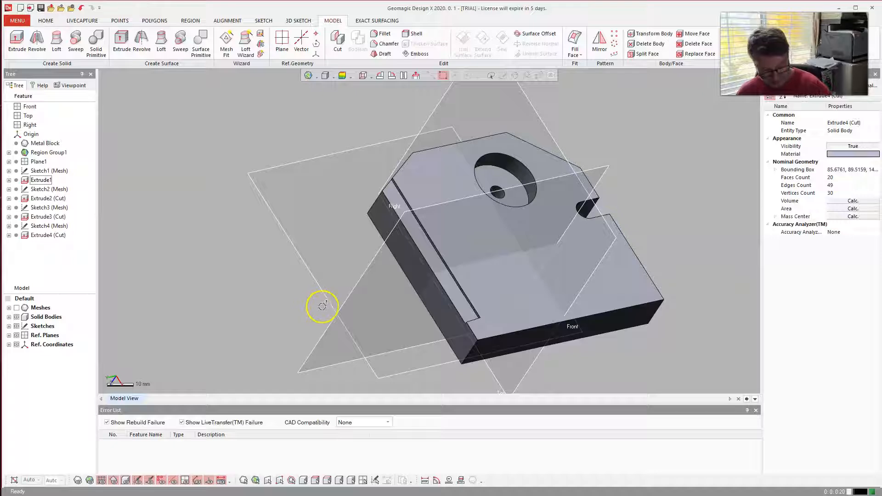
Step: Show the segmented mesh again and hide the solid body to expose the remaining pockets and groove
{"action": "key", "text": "ctrl+1"}
{"action": "key", "text": "ctrl+2"}
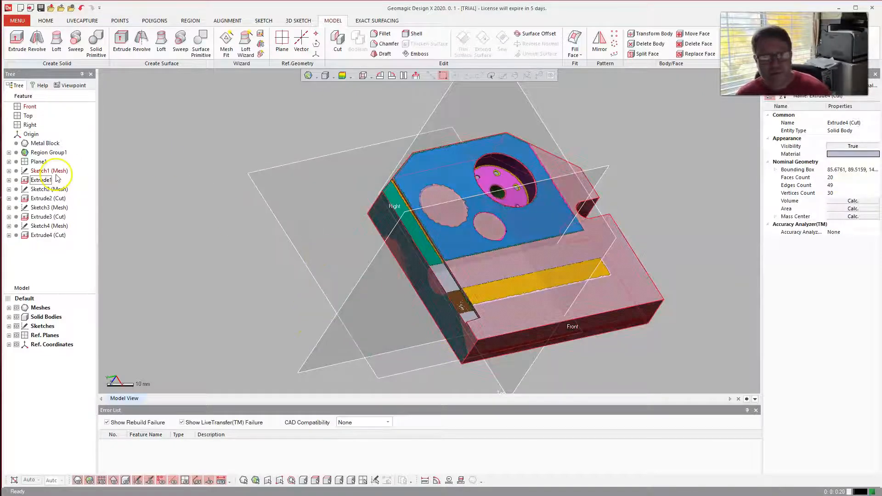
{"action": "right_click", "coordinate": [39, 182]}
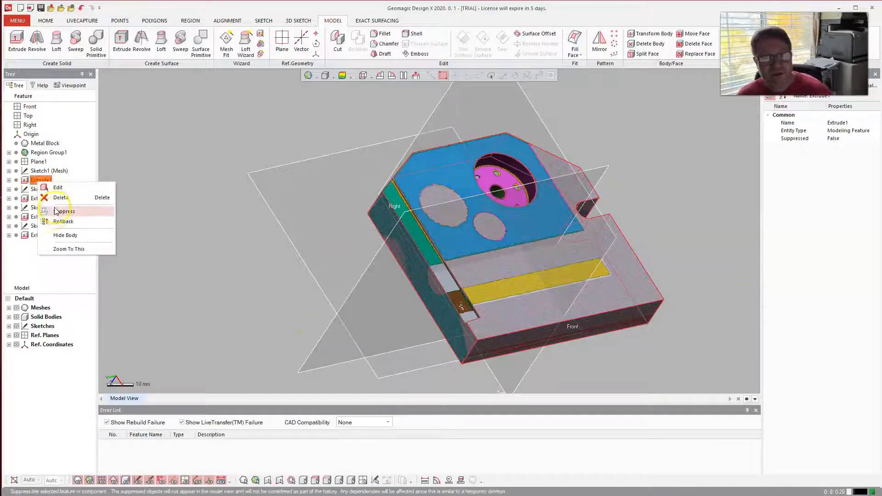
{"action": "left_click", "coordinate": [56, 235]}
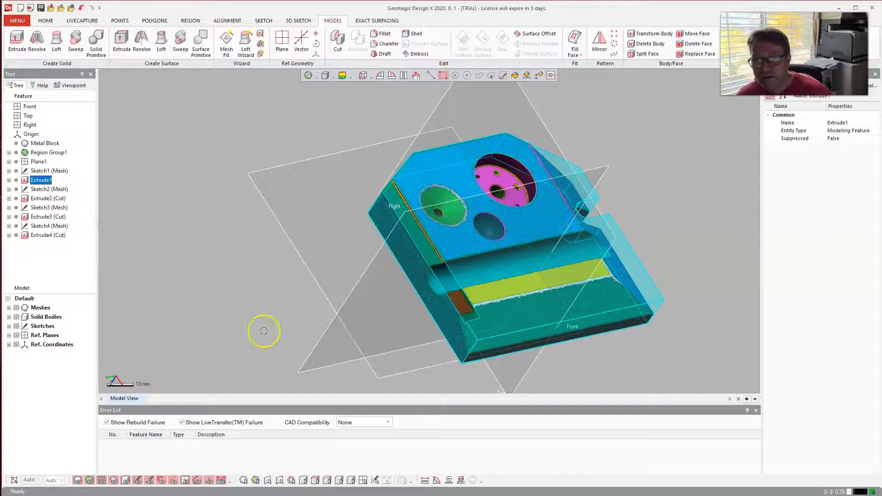
Step: Start a planar mesh sketch on the large sloped face beside the yellow ledge, with a section offset of 0 mm
{"action": "left_click", "coordinate": [207, 316]}
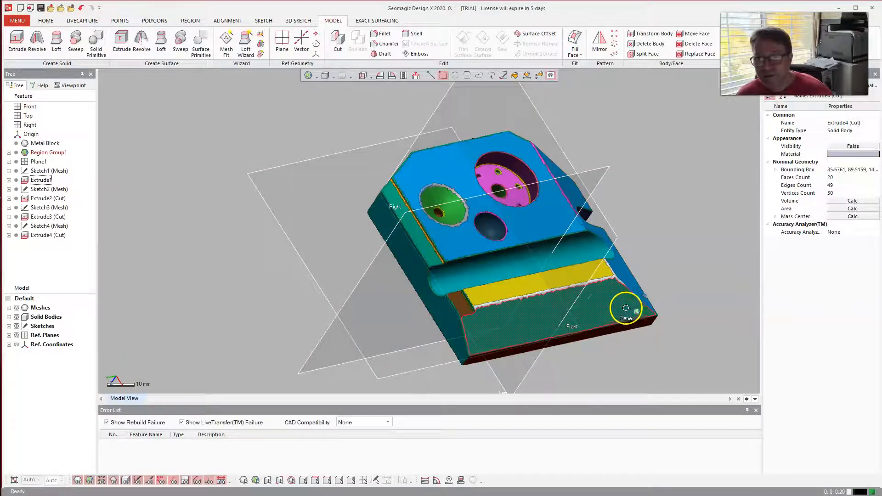
{"action": "left_click", "coordinate": [612, 304]}
{"action": "right_click", "coordinate": [614, 304]}
{"action": "left_click", "coordinate": [619, 284]}
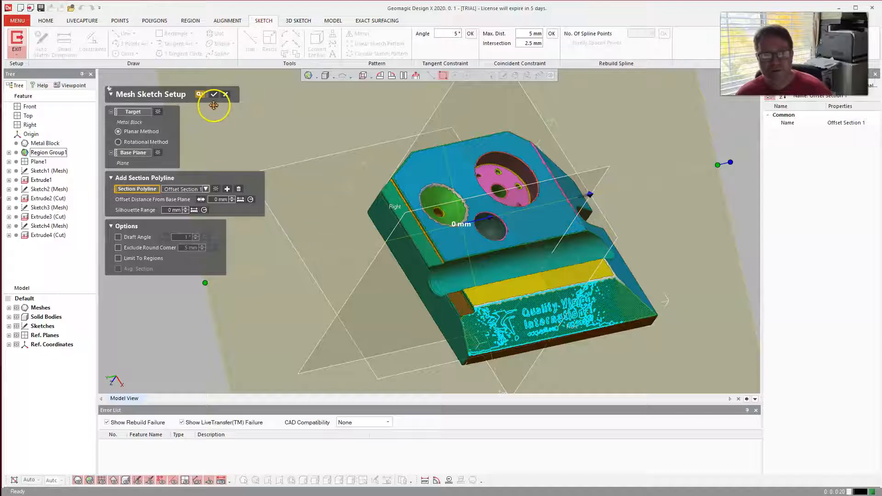
{"action": "left_click", "coordinate": [214, 94]}
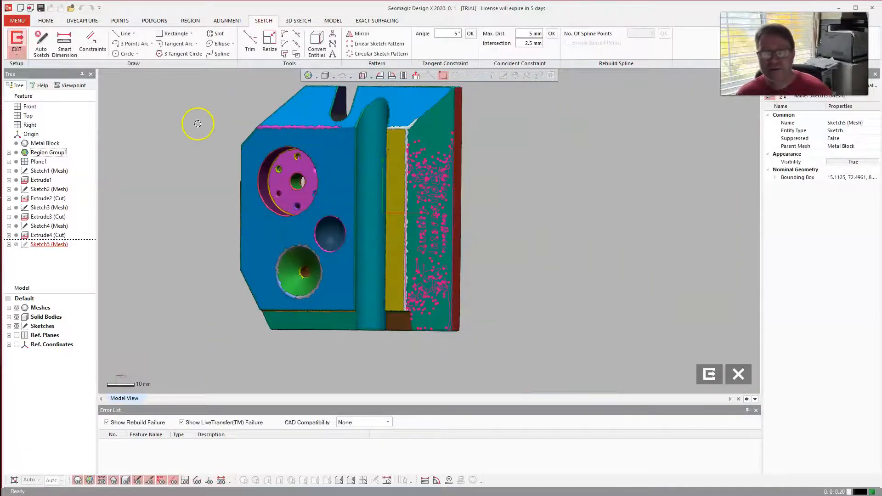
Step: Sketch an oversized rectangle about 112 mm long enclosing the whole sloped face beyond the block's edges, and exit the sketch
{"action": "left_click", "coordinate": [158, 35]}
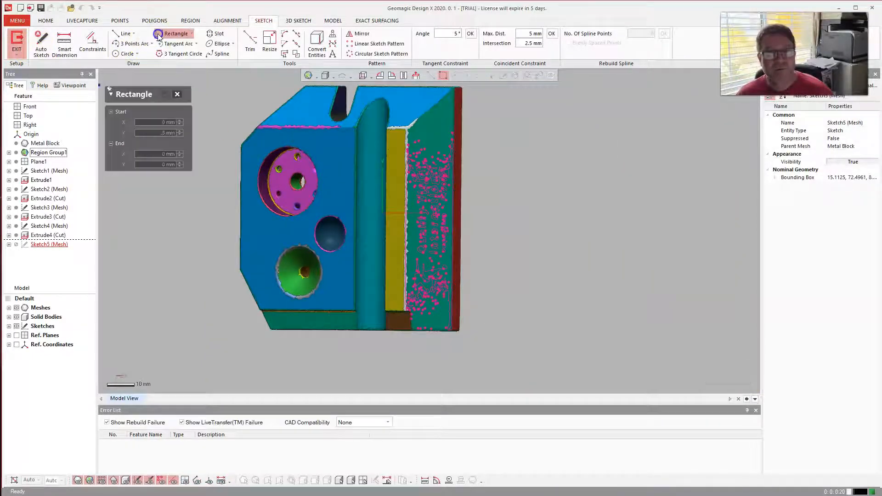
{"action": "scroll", "coordinate": [419, 173], "scroll_direction": "up", "scroll_amount": 2}
{"action": "scroll", "coordinate": [408, 202], "scroll_direction": "down", "scroll_amount": 3}
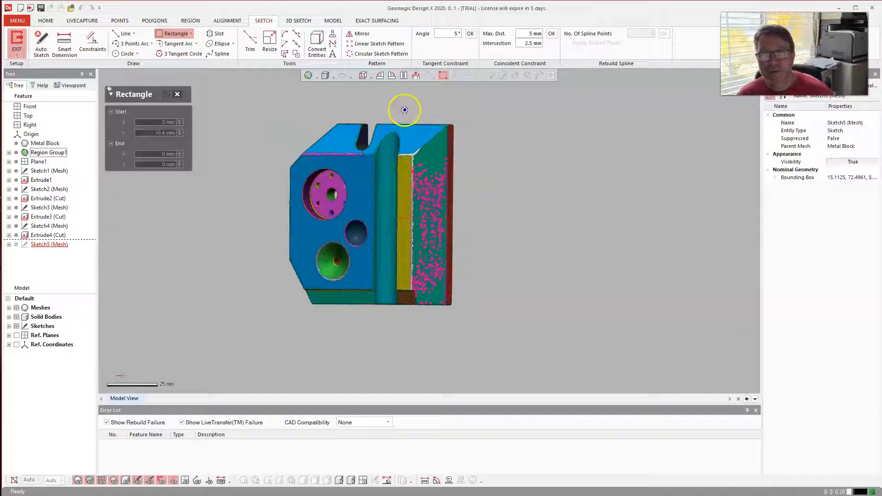
{"action": "mouse_move", "coordinate": [398, 110]}
{"action": "left_mouse_down"}
{"action": "mouse_move", "coordinate": [429, 250]}
{"action": "mouse_move", "coordinate": [514, 337]}
{"action": "left_mouse_up"}
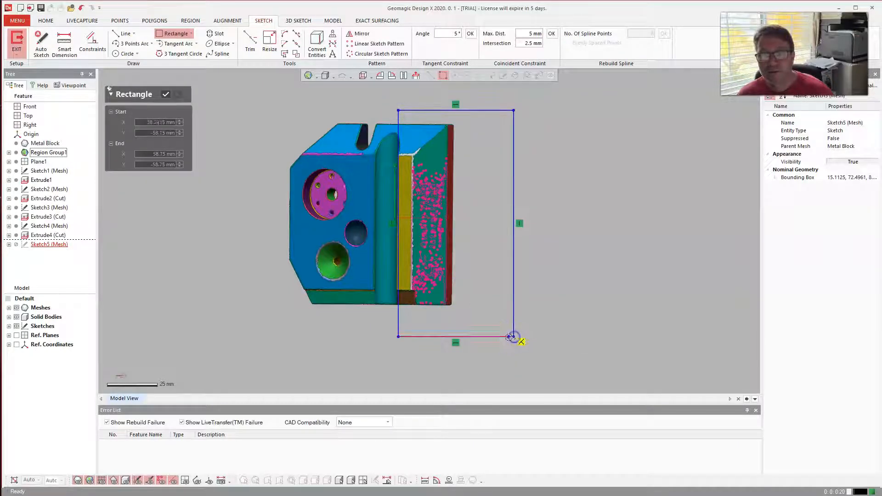
{"action": "left_click", "coordinate": [165, 95]}
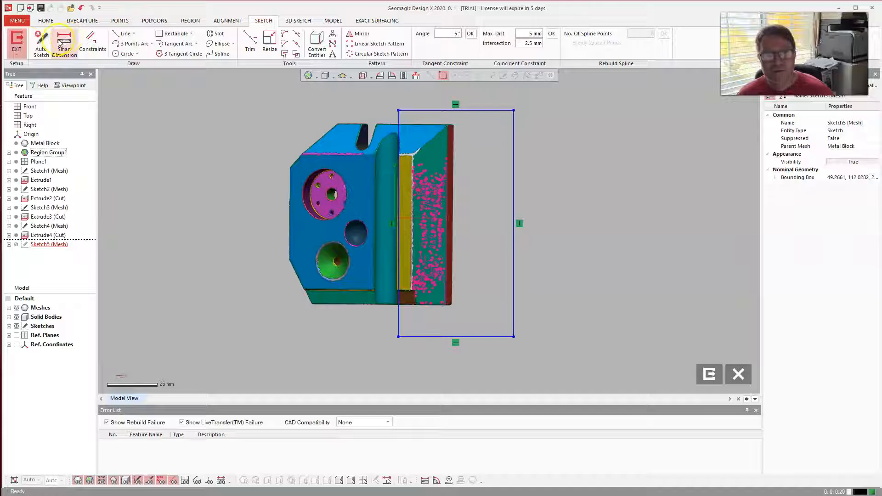
{"action": "left_click", "coordinate": [17, 41]}
Step: Extrude the rectangle as a blind 22 mm cut to bevel the block along the large sloped face
{"action": "right_click_drag", "start_coordinate": [214, 322], "coordinate": [418, 131]}
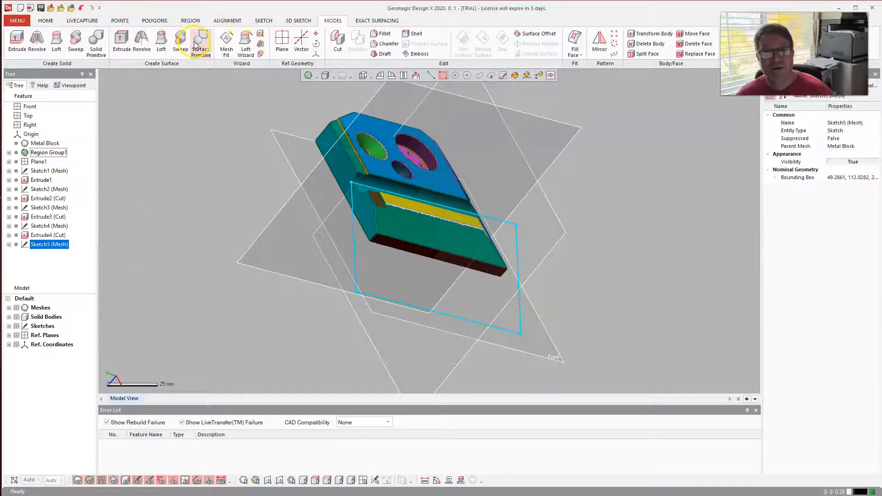
{"action": "left_click", "coordinate": [16, 42]}
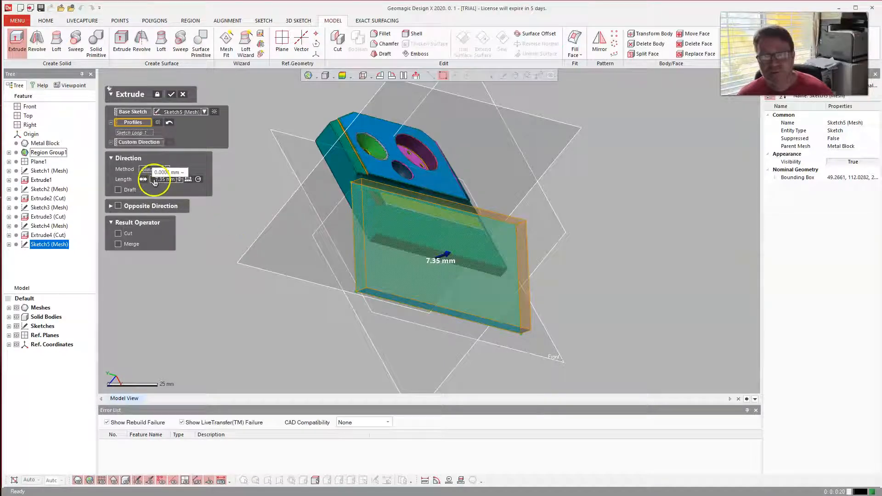
{"action": "left_click", "coordinate": [118, 234]}
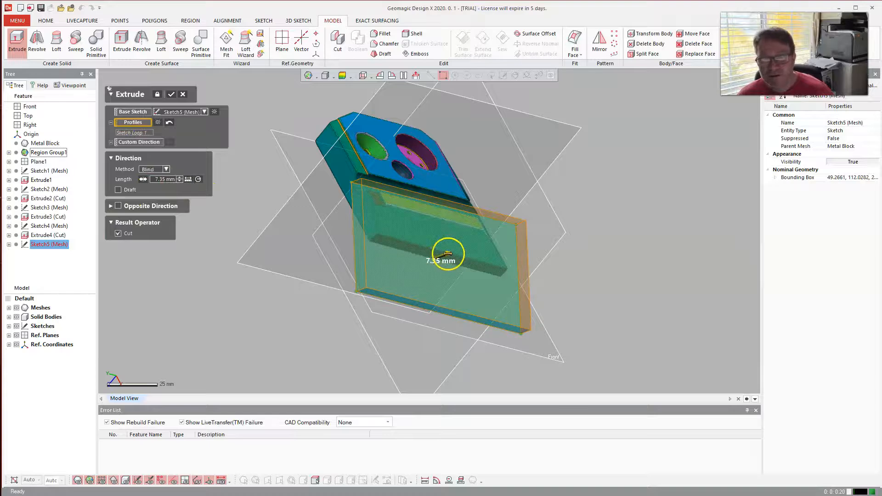
{"action": "left_click_drag", "start_coordinate": [448, 253], "coordinate": [470, 252]}
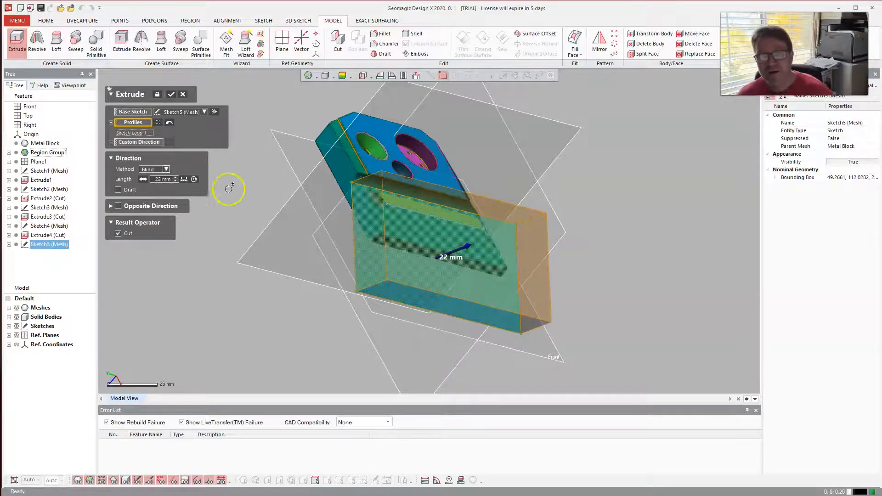
{"action": "left_click", "coordinate": [171, 94]}
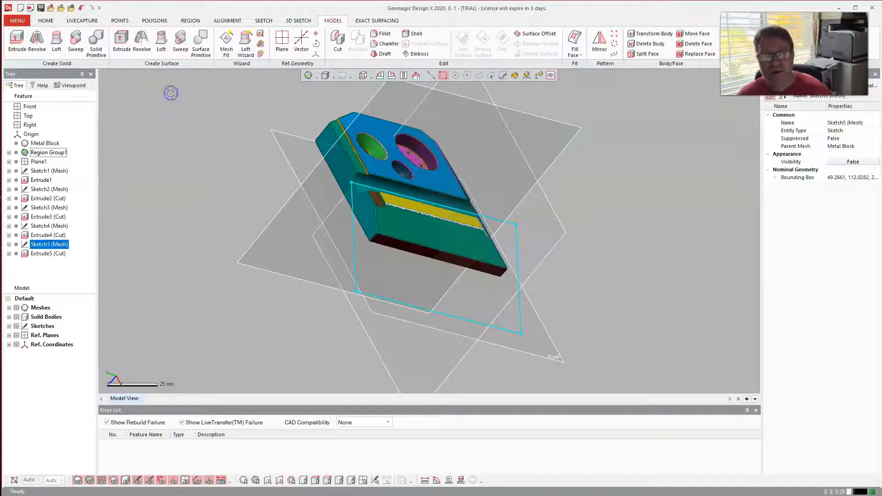
{"action": "left_click", "coordinate": [256, 184]}
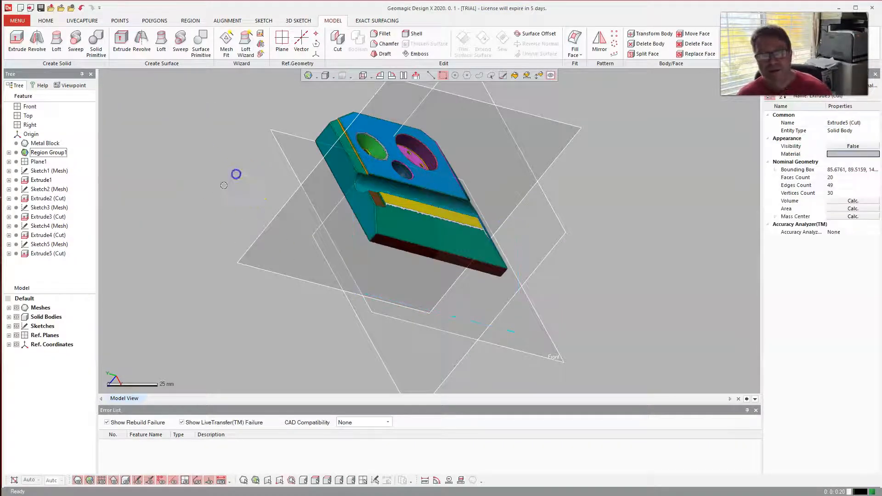
Step: Show the solid body and toggle the mesh off and on to check the bevel cut against the scan
{"action": "right_click", "coordinate": [41, 184]}
{"action": "left_click", "coordinate": [69, 232]}
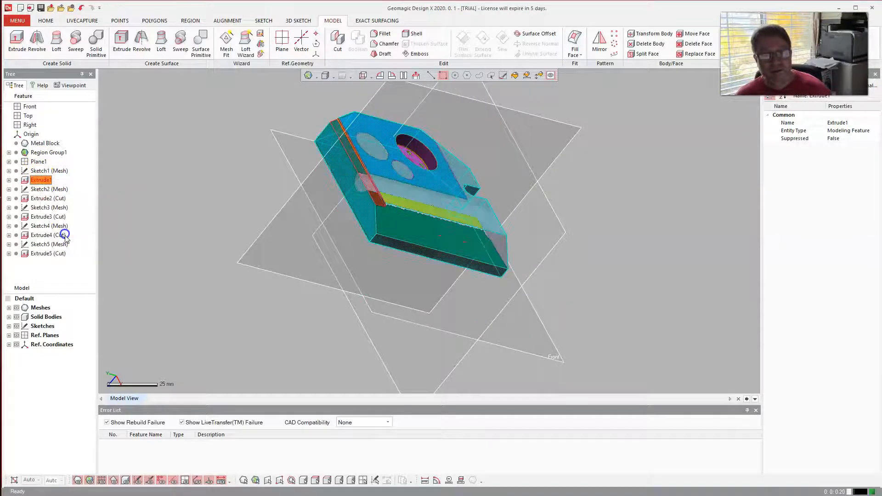
{"action": "left_click", "coordinate": [181, 197]}
{"action": "key", "text": "ctrl+1"}
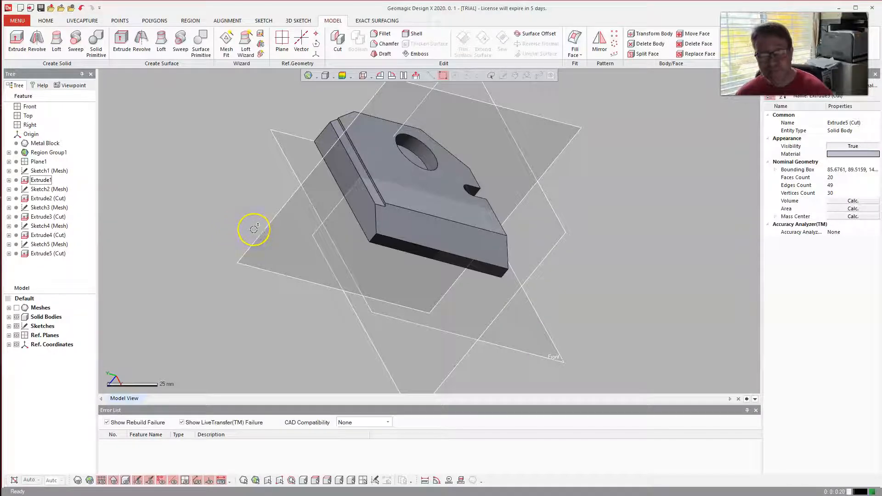
{"action": "key", "text": "ctrl+1"}
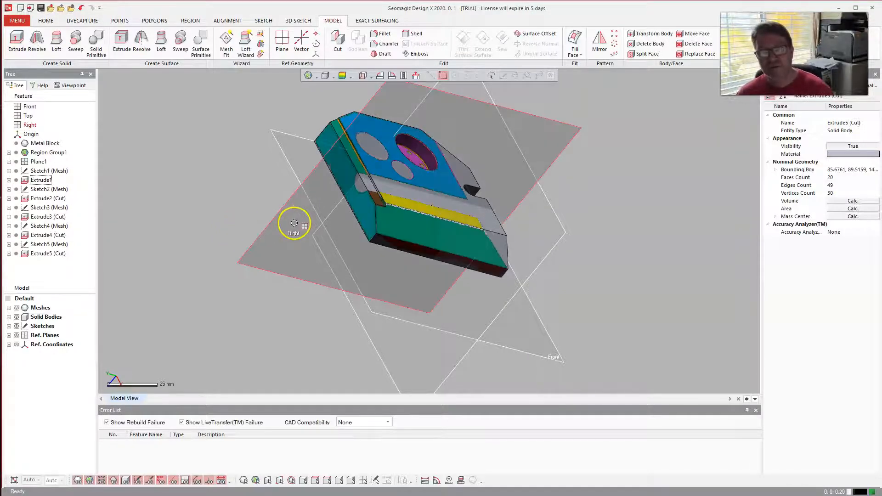
{"action": "right_click_drag", "start_coordinate": [305, 312], "coordinate": [174, 248]}
{"action": "right_click_drag", "start_coordinate": [243, 128], "coordinate": [230, 208]}
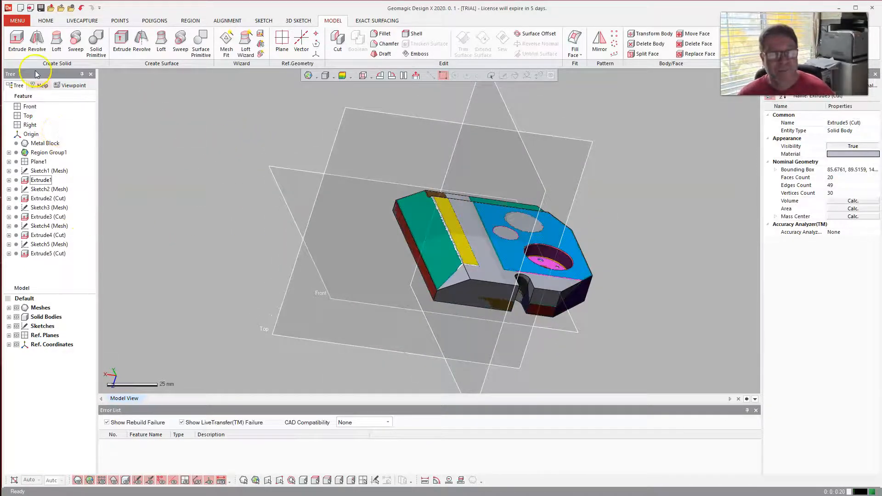
Step: Hide the solid body and start a planar mesh sketch on the sloped end face around the notch, with 0 mm offset
{"action": "right_click", "coordinate": [36, 182]}
{"action": "left_click", "coordinate": [62, 236]}
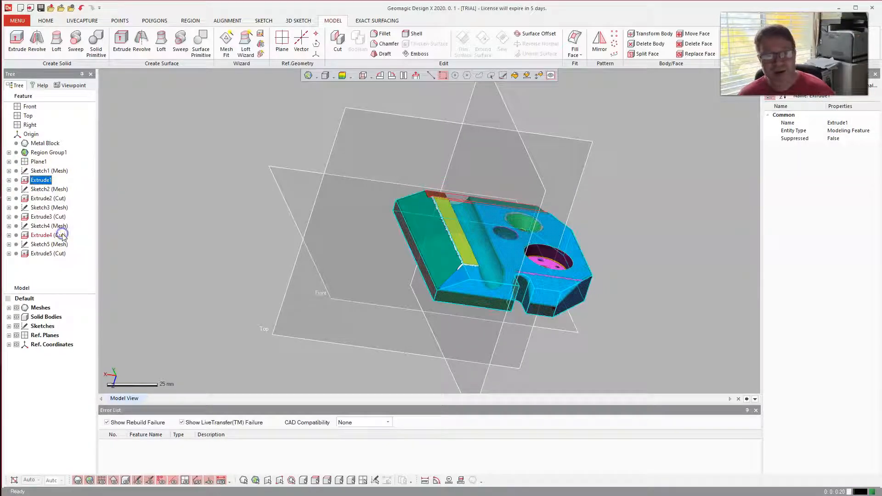
{"action": "left_click", "coordinate": [225, 193]}
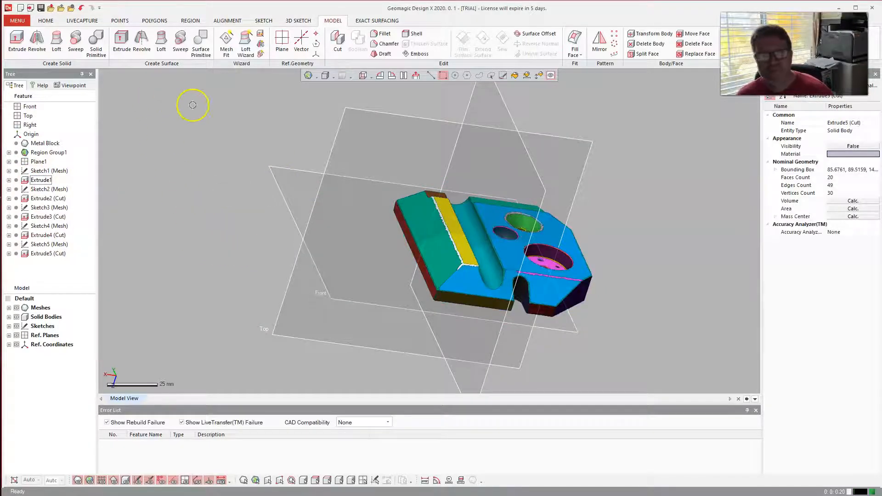
{"action": "left_click", "coordinate": [469, 285]}
{"action": "right_click", "coordinate": [473, 285]}
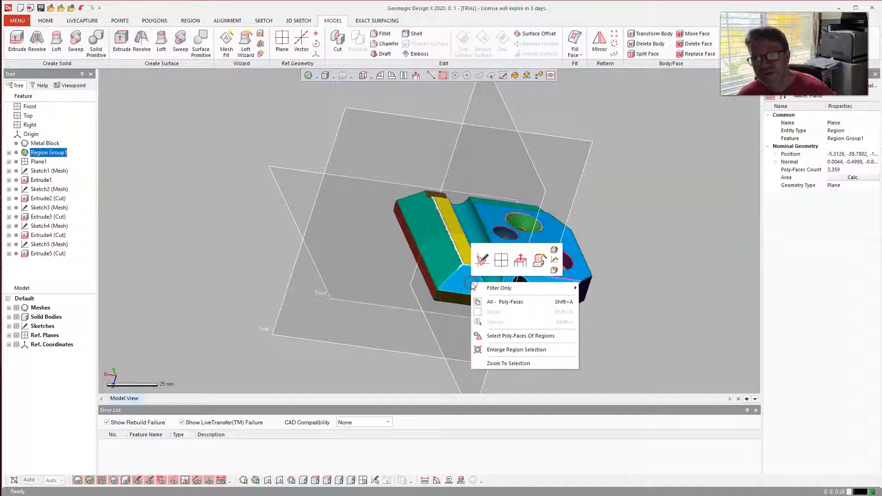
{"action": "left_click", "coordinate": [482, 260]}
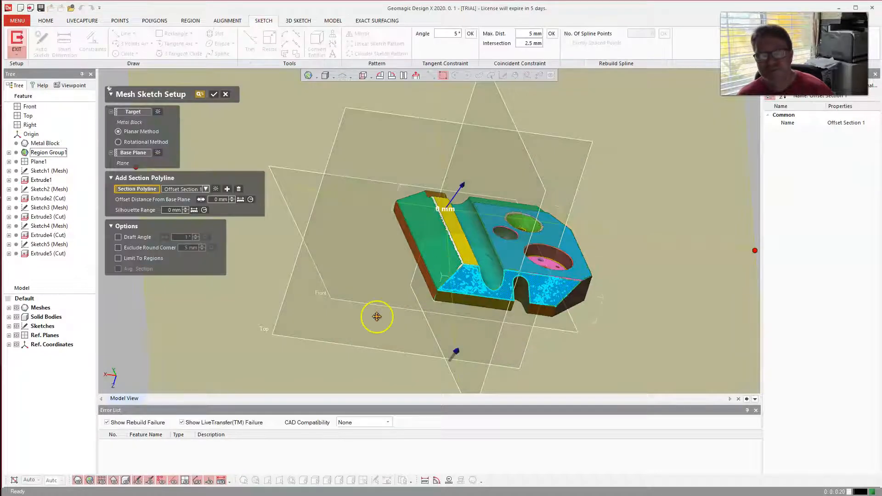
{"action": "left_click", "coordinate": [216, 95]}
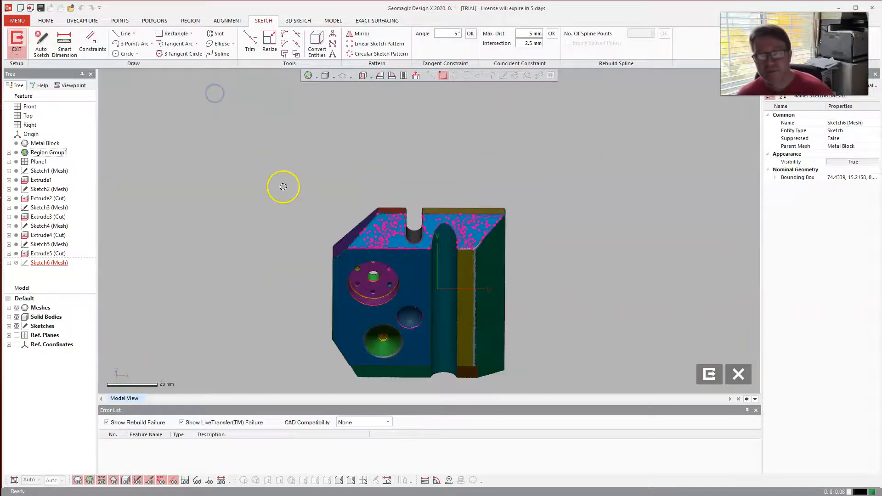
Step: Sketch an oversized rectangle about 121 mm wide enclosing the sloped end face around the notch, and exit the sketch
{"action": "left_click", "coordinate": [172, 34]}
{"action": "mouse_move", "coordinate": [309, 186]}
{"action": "left_mouse_down"}
{"action": "mouse_move", "coordinate": [311, 205]}
{"action": "mouse_move", "coordinate": [492, 266]}
{"action": "mouse_move", "coordinate": [555, 261]}
{"action": "left_mouse_up"}
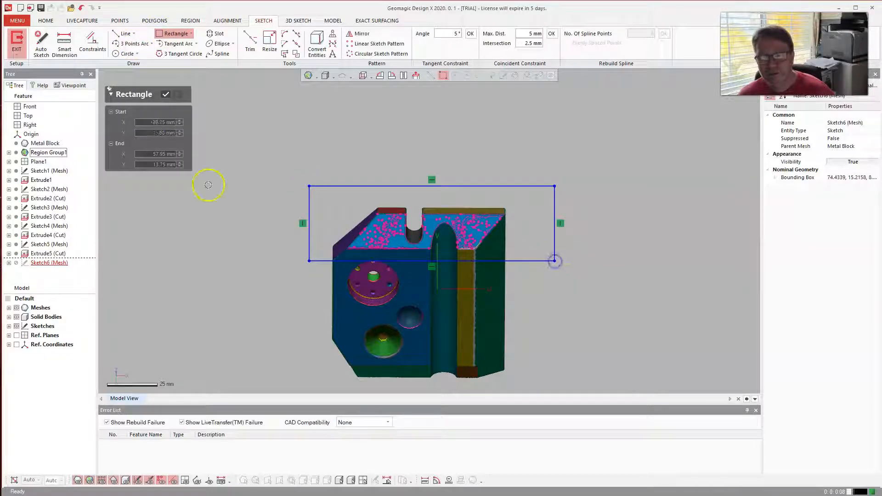
{"action": "left_click", "coordinate": [166, 95]}
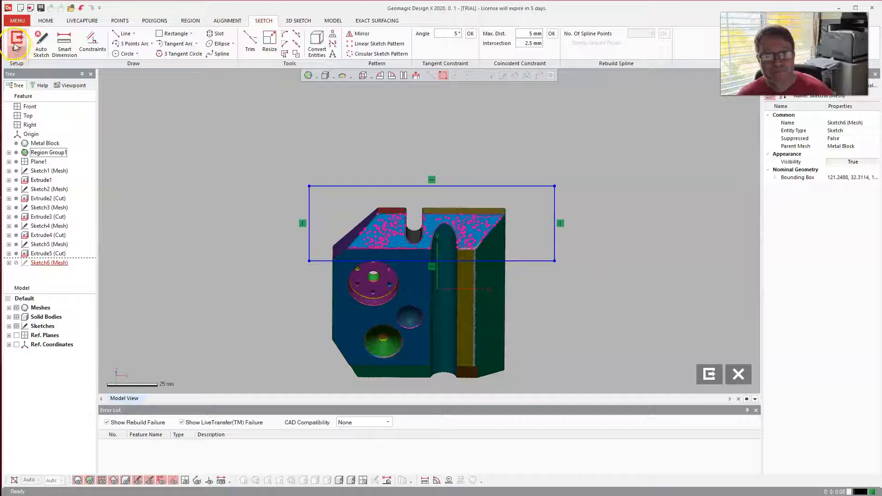
{"action": "left_click", "coordinate": [17, 41]}
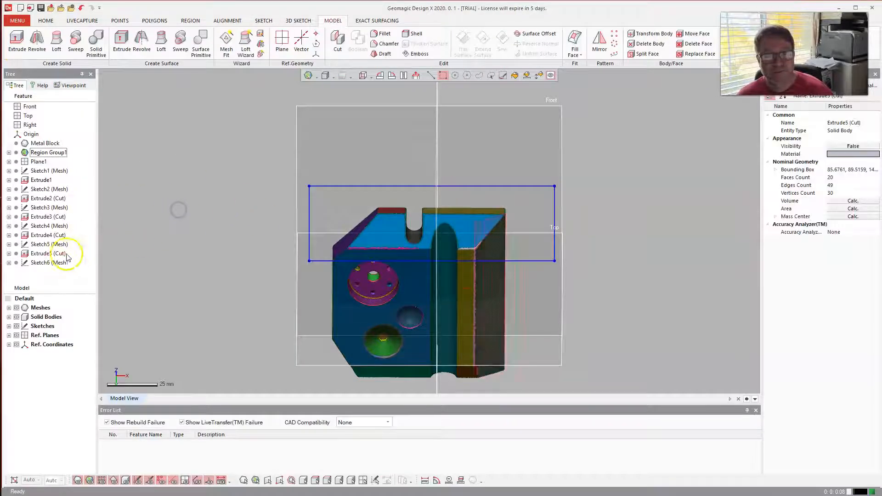
Step: Extrude the end-face rectangle as a blind 22 mm cut to bevel the notched end of the block
{"action": "left_click", "coordinate": [50, 263]}
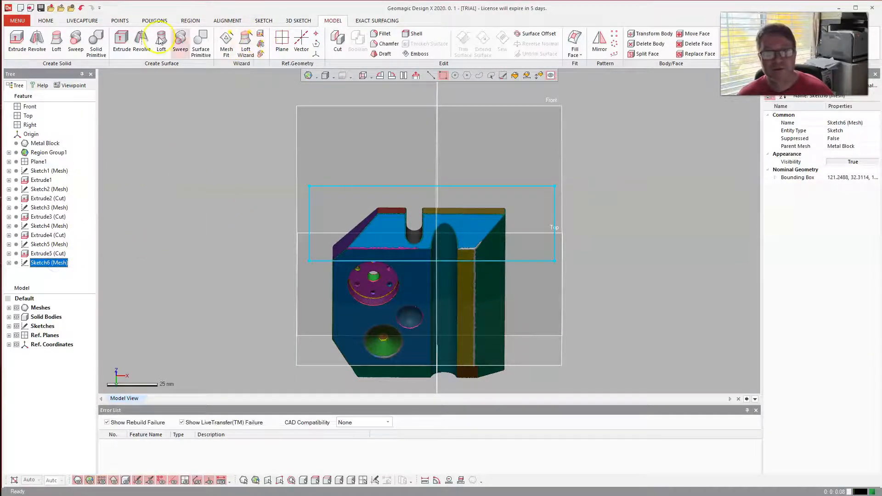
{"action": "left_click", "coordinate": [16, 40]}
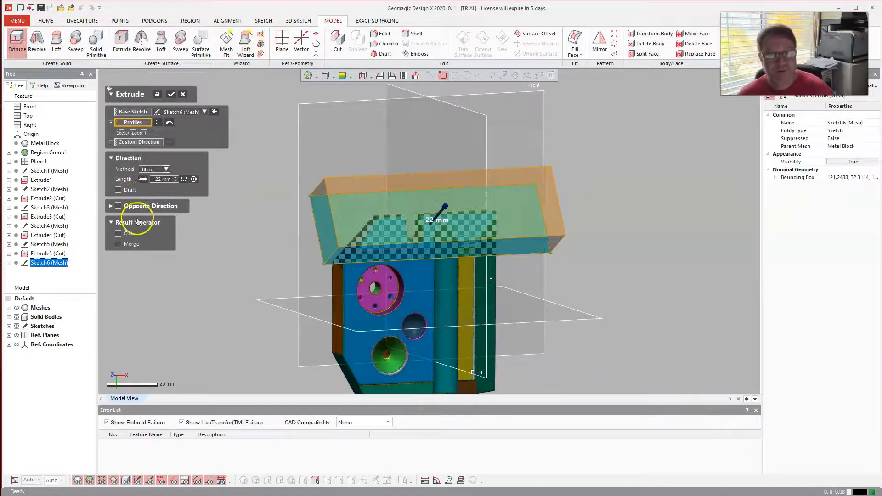
{"action": "left_click", "coordinate": [118, 233]}
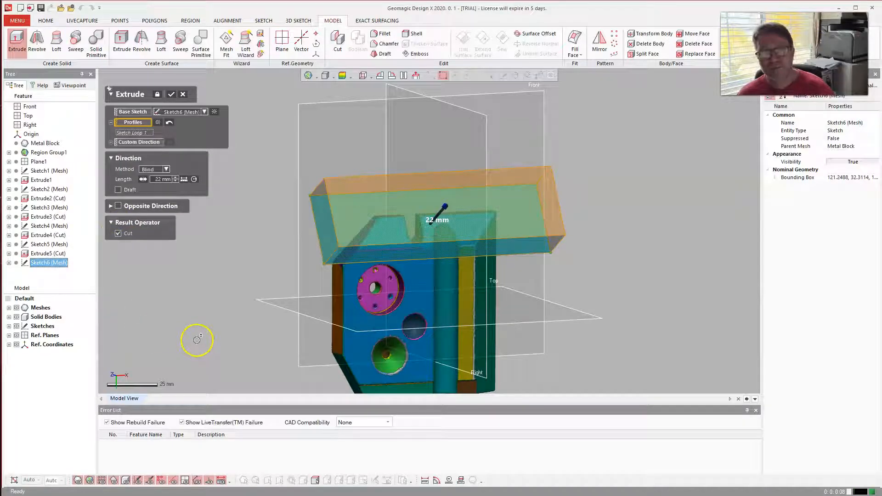
{"action": "left_click", "coordinate": [171, 95]}
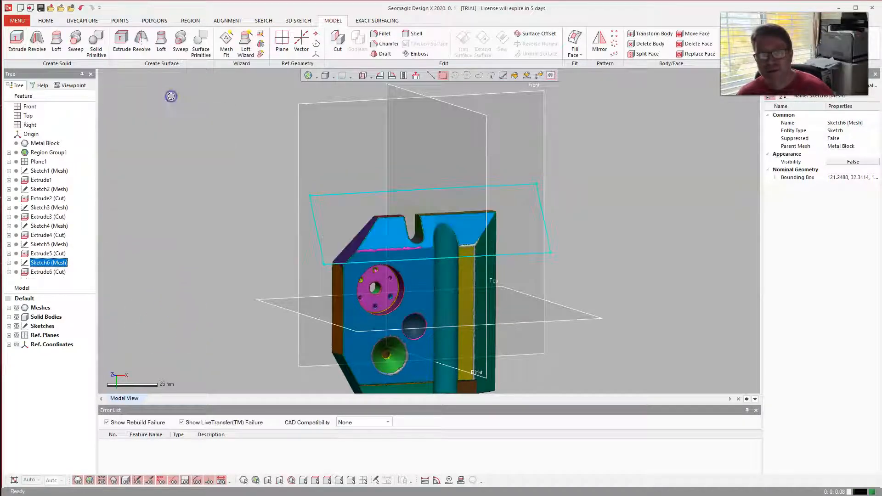
{"action": "left_click", "coordinate": [228, 143]}
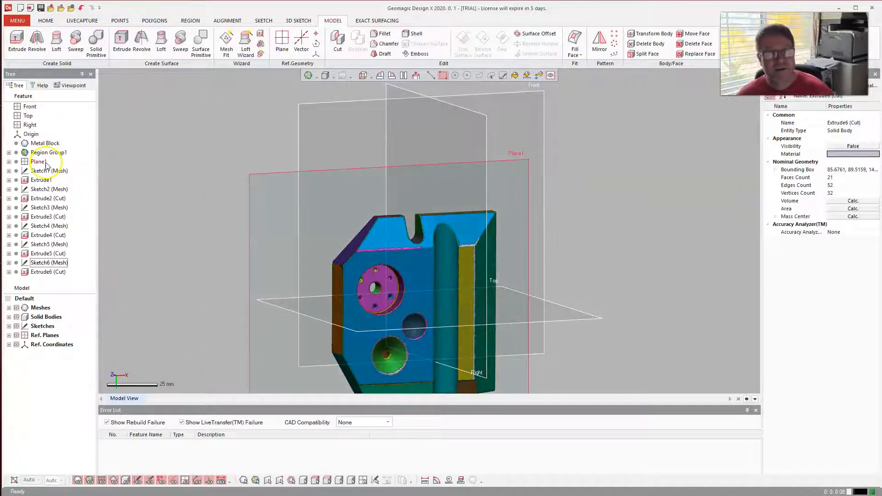
Step: Show the solid body and toggle the mesh and its regions off and on to compare the end bevel with the scan
{"action": "right_click", "coordinate": [43, 184]}
{"action": "left_click", "coordinate": [79, 223]}
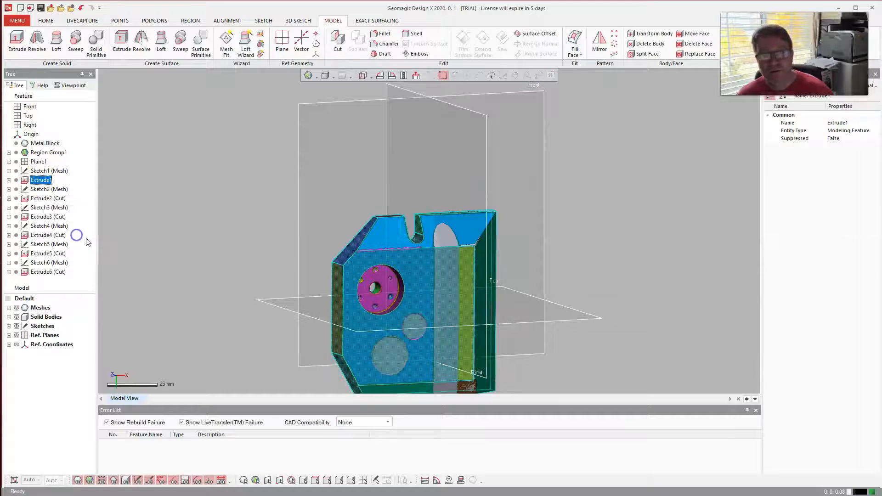
{"action": "key", "text": "ctrl+1"}
{"action": "key", "text": "ctrl+2"}
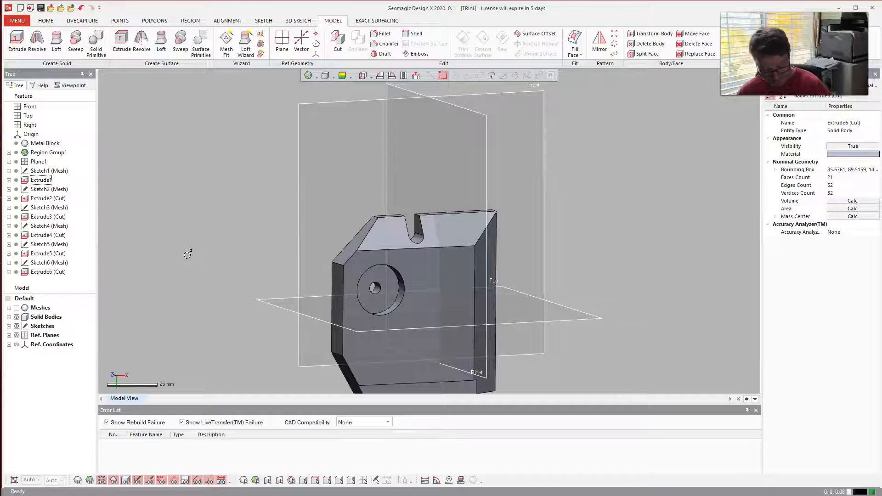
{"action": "key", "text": "ctrl+1"}
{"action": "key", "text": "ctrl+2"}
{"action": "scroll", "coordinate": [440, 234], "scroll_direction": "up", "scroll_amount": 3}
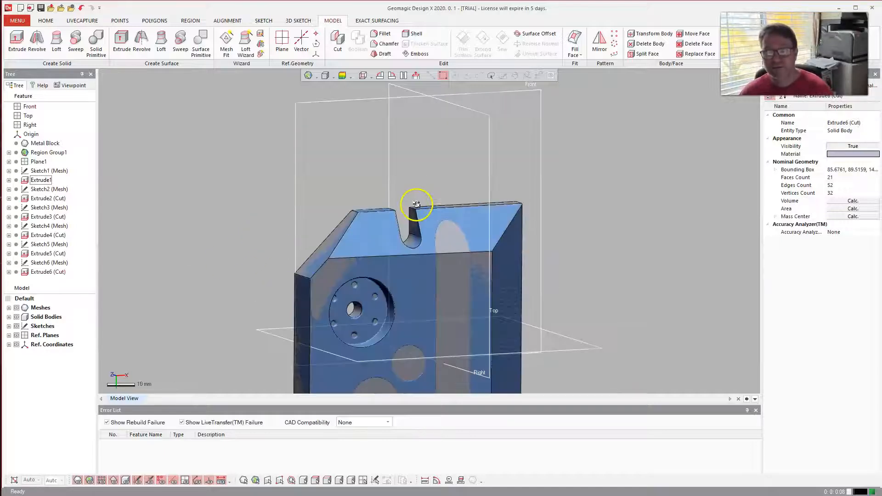
{"action": "scroll", "coordinate": [416, 204], "scroll_direction": "down", "scroll_amount": 3}
{"action": "right_click_drag", "start_coordinate": [421, 257], "coordinate": [231, 141]}
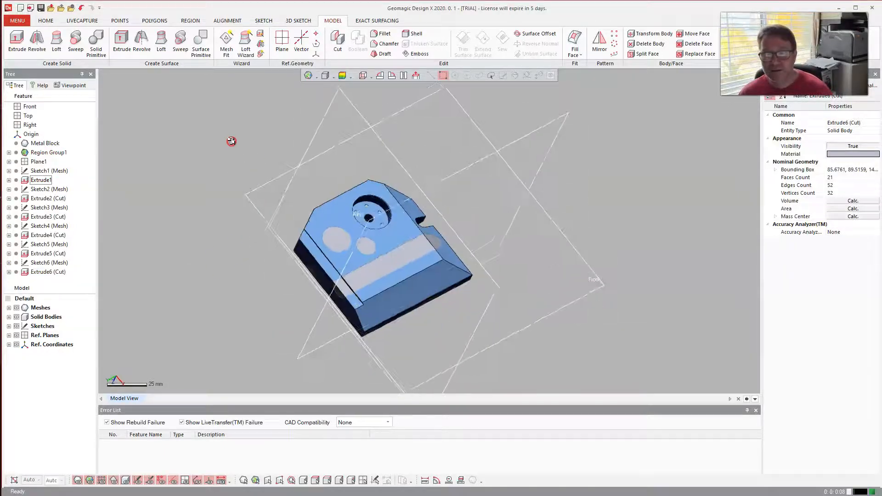
{"action": "right_click_drag", "start_coordinate": [319, 227], "coordinate": [346, 288], "text": "shift"}
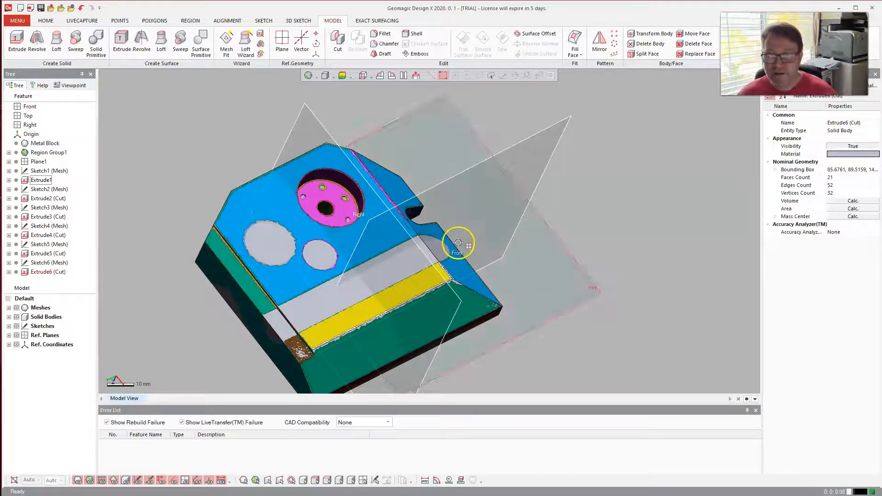
{"action": "right_click", "coordinate": [235, 298]}
{"action": "left_click", "coordinate": [245, 277]}
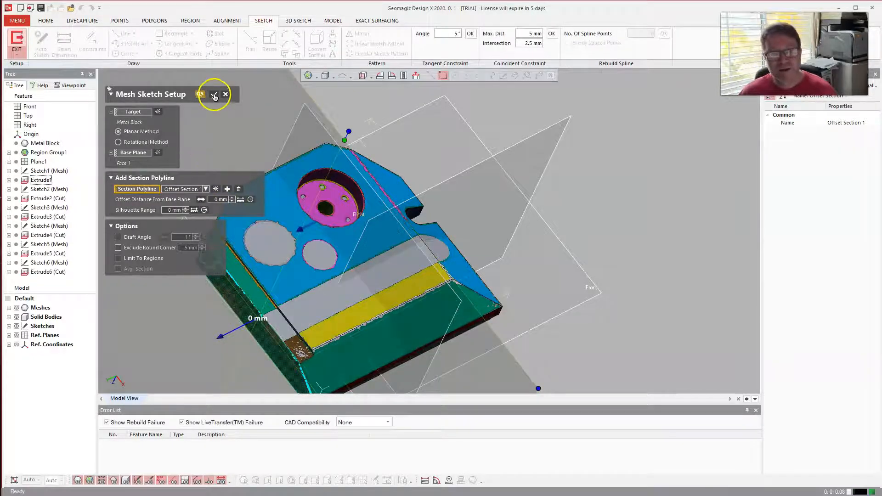
{"action": "left_click", "coordinate": [214, 95]}
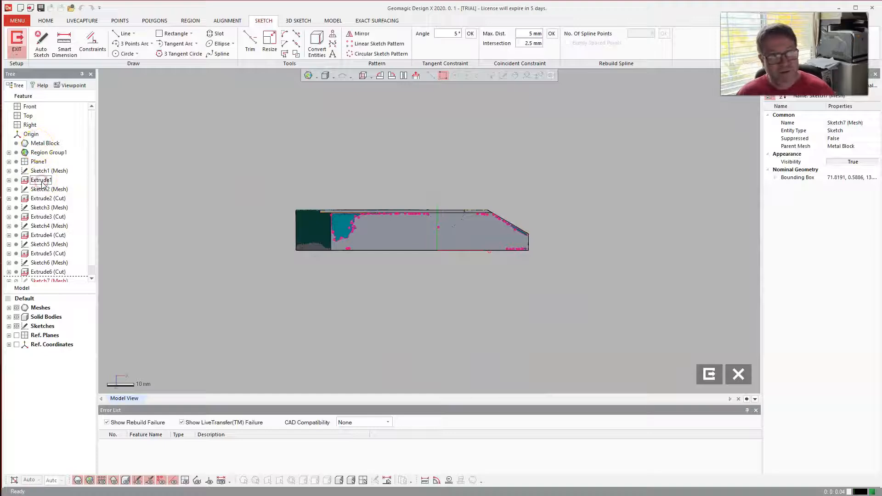
{"action": "left_click", "coordinate": [737, 376]}
{"action": "left_click", "coordinate": [510, 281]}
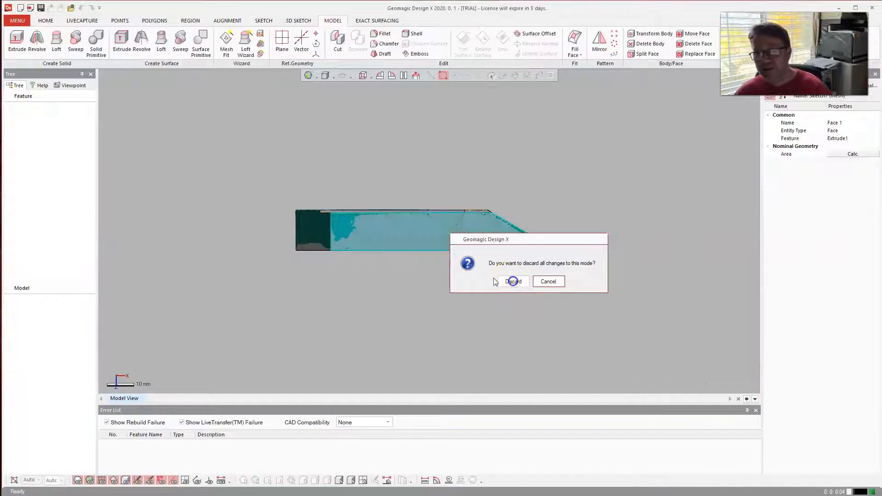
Step: Hide the solid body and start a planar mesh sketch on the long side face's plane region, with 0 mm offset
{"action": "right_click", "coordinate": [41, 180]}
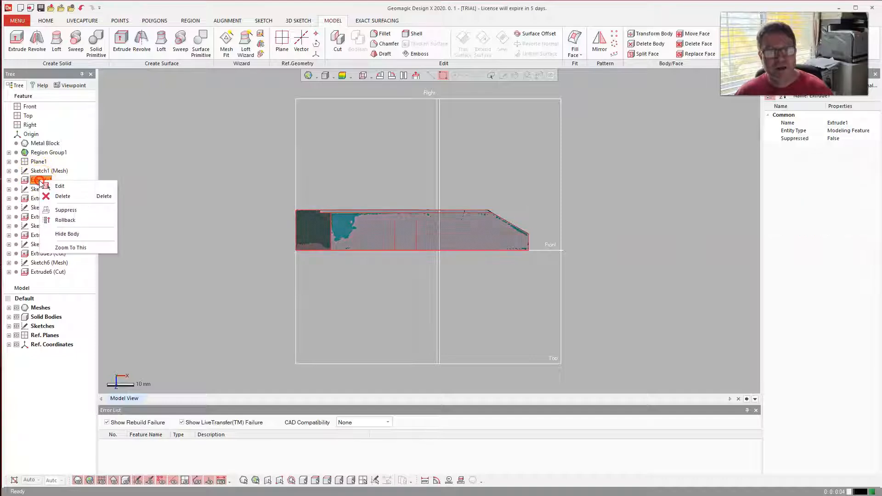
{"action": "left_click", "coordinate": [65, 234]}
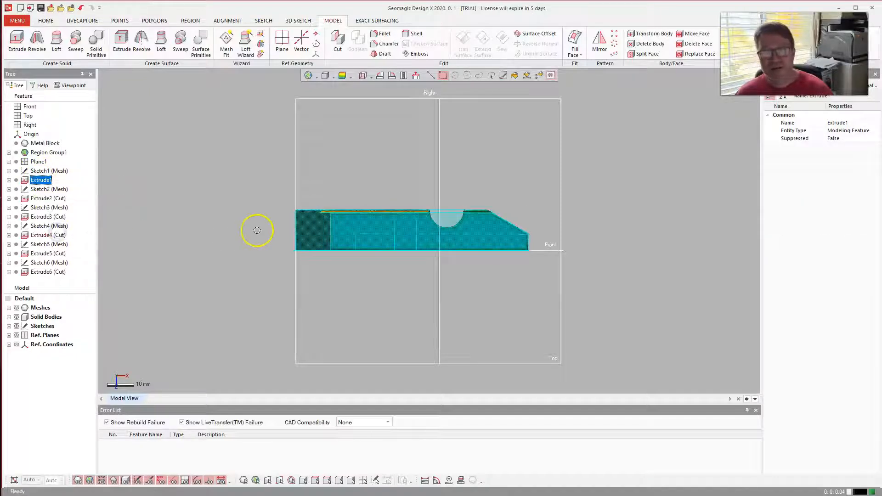
{"action": "left_click", "coordinate": [421, 234]}
{"action": "right_click", "coordinate": [421, 234]}
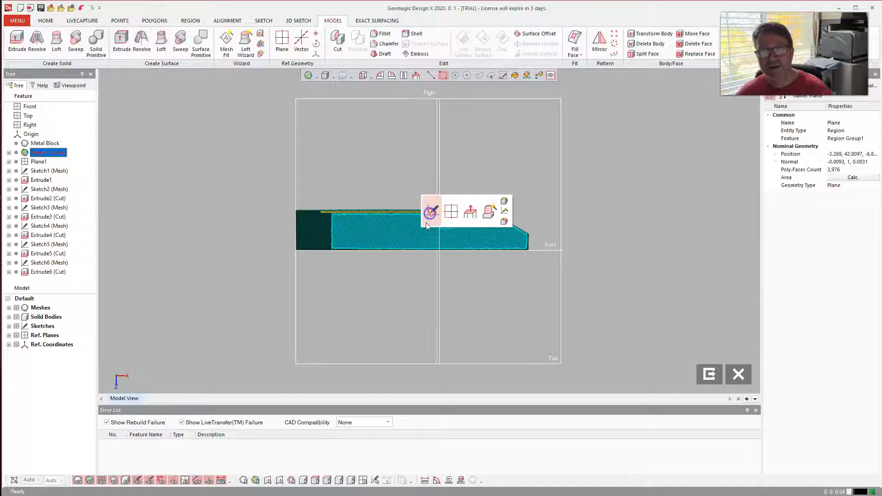
{"action": "left_click", "coordinate": [428, 220]}
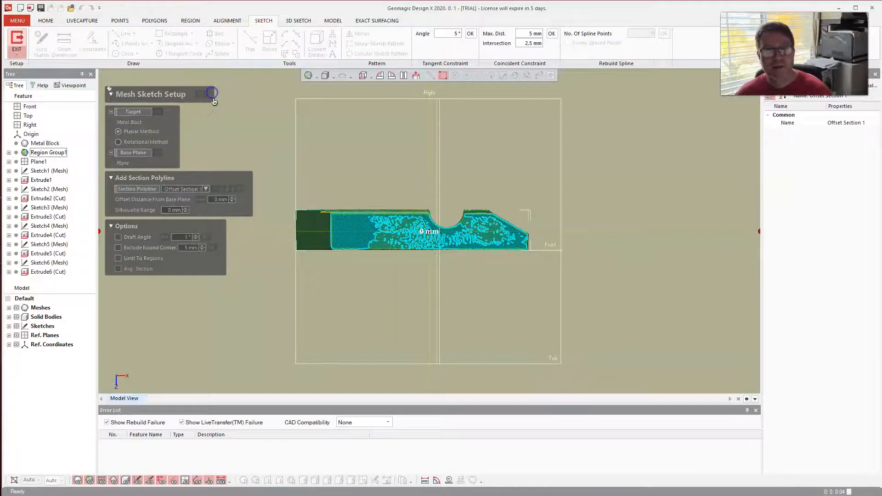
{"action": "left_click", "coordinate": [212, 96]}
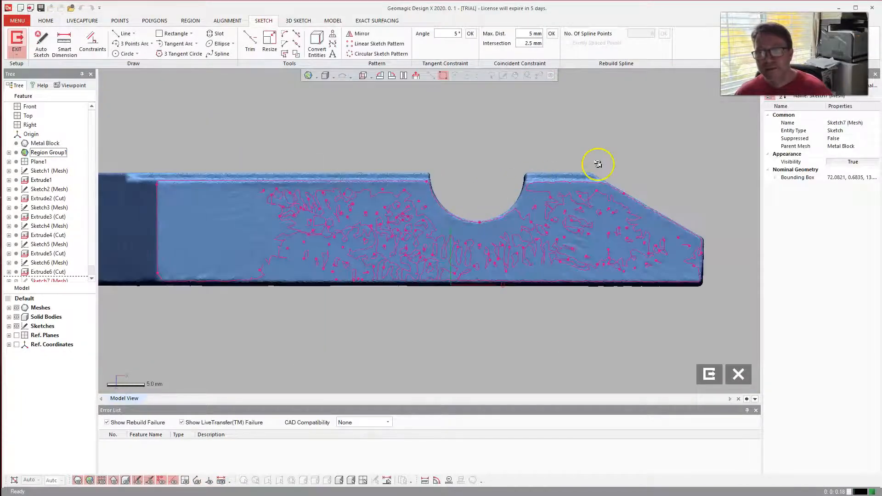
Step: Sketch a circle fitted to the mesh polyline of the round groove, with a radius of about 6.76 mm
{"action": "scroll", "coordinate": [536, 163], "scroll_direction": "up", "scroll_amount": 4}
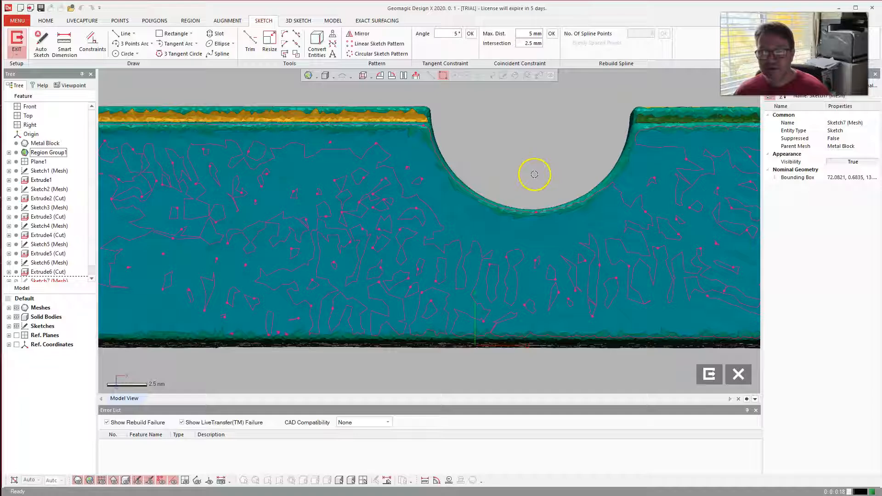
{"action": "right_click_drag", "start_coordinate": [517, 116], "coordinate": [387, 189]}
{"action": "scroll", "coordinate": [387, 188], "scroll_direction": "up", "scroll_amount": 2}
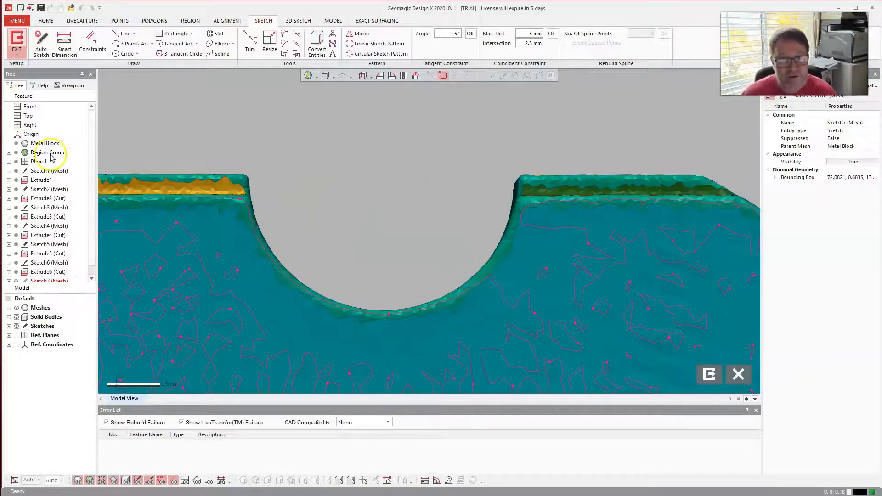
{"action": "left_click", "coordinate": [120, 54]}
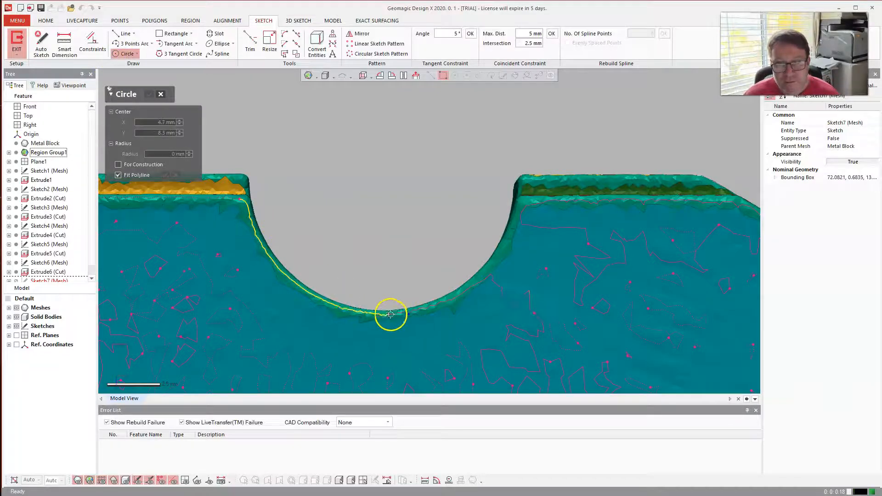
{"action": "left_click", "coordinate": [352, 312]}
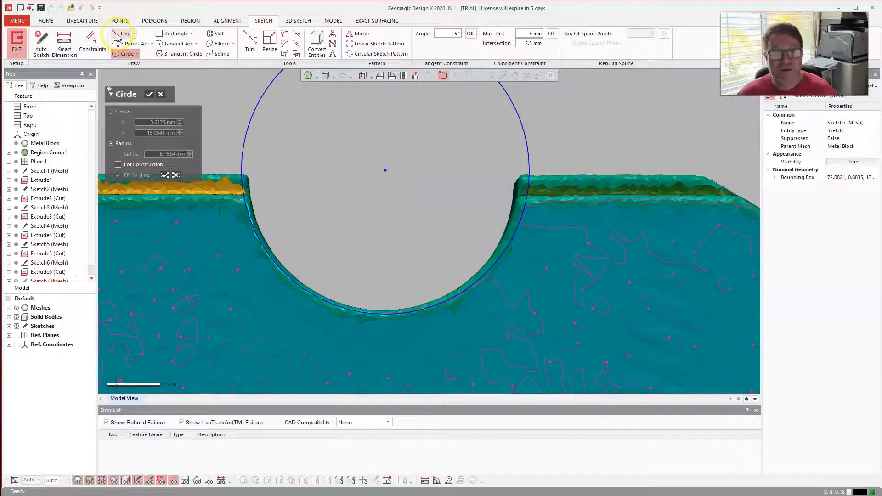
{"action": "left_click", "coordinate": [149, 93]}
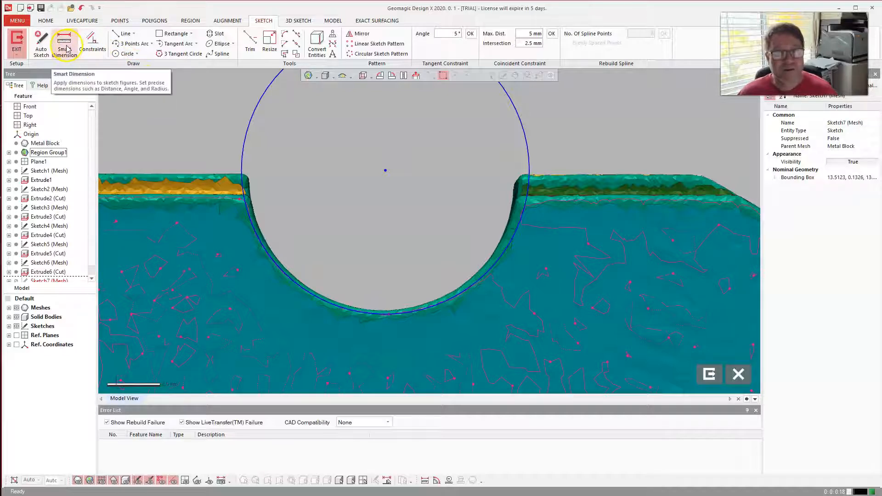
Step: Dimension the groove circle's radius, set it to 6.6 mm, and exit the sketch
{"action": "left_click", "coordinate": [65, 46]}
{"action": "left_click", "coordinate": [242, 124]}
{"action": "left_click", "coordinate": [222, 145]}
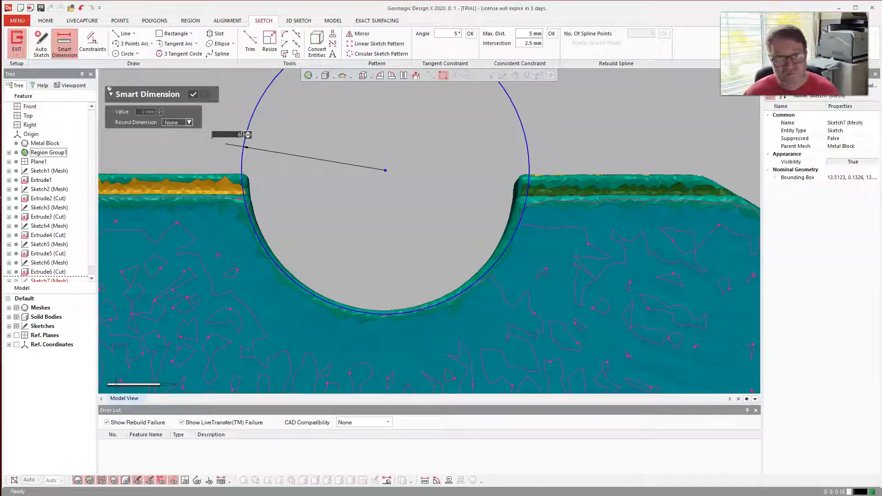
{"action": "key", "text": "Return"}
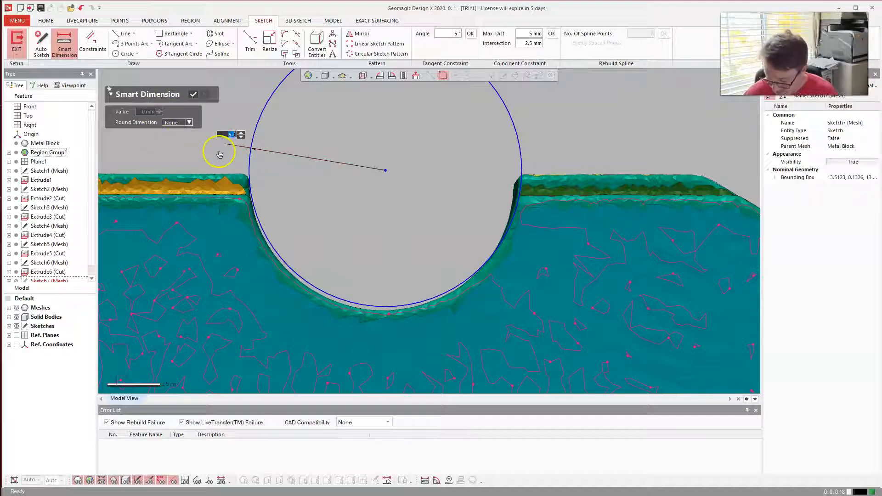
{"action": "key", "text": "Return"}
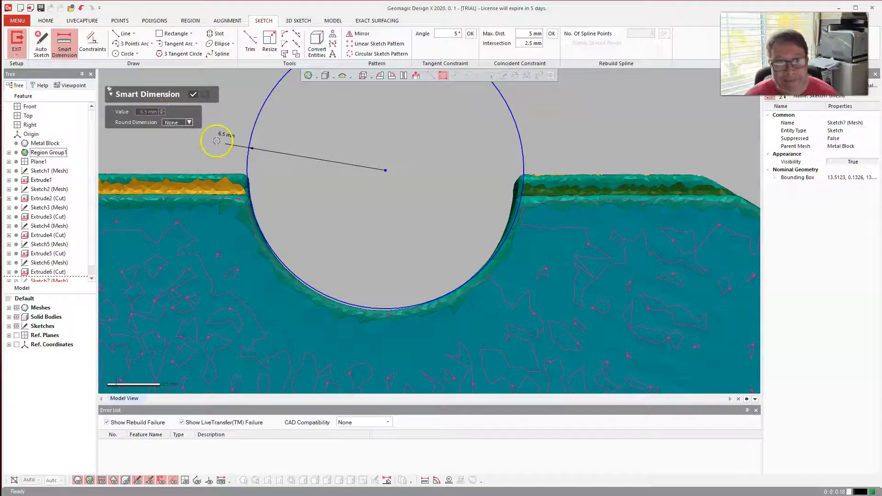
{"action": "type", "text": "6"}
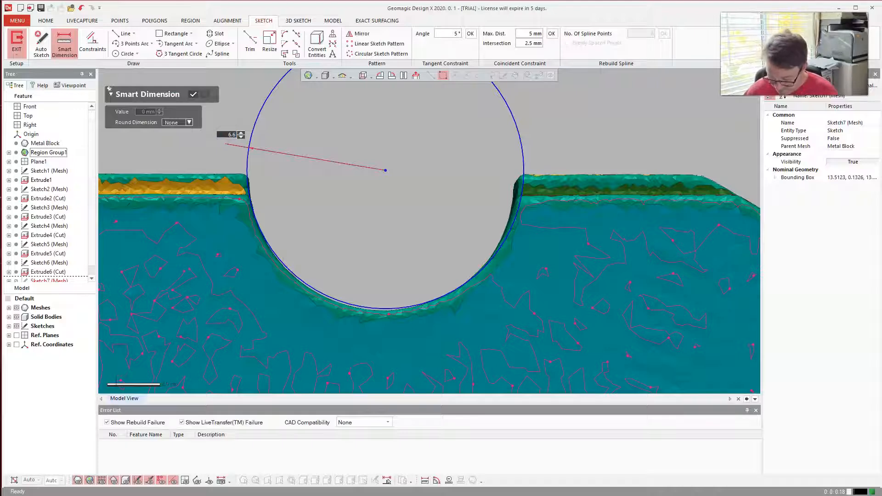
{"action": "type", "text": ".6"}
{"action": "key", "text": "Return"}
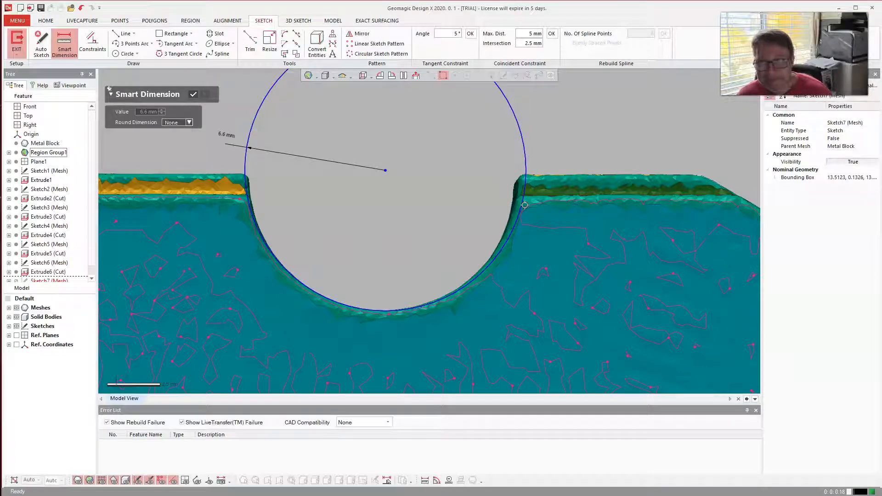
{"action": "left_click", "coordinate": [194, 95]}
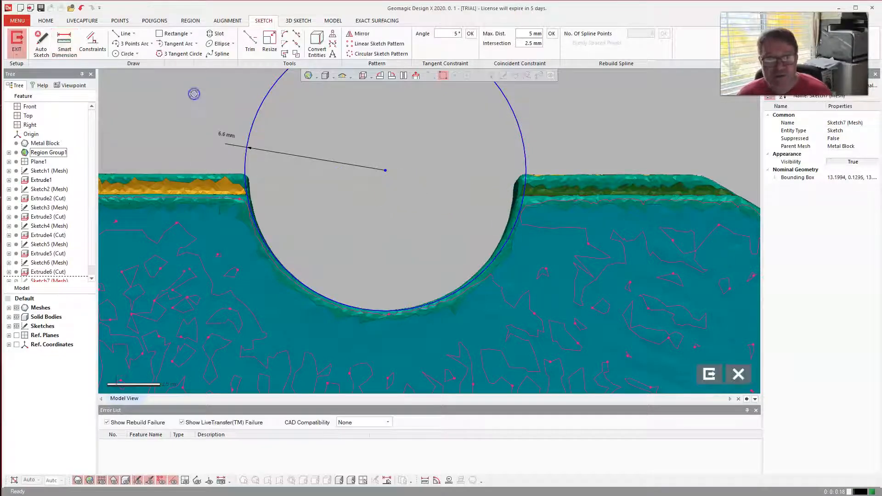
{"action": "left_click", "coordinate": [17, 42]}
Step: Extrude the groove circle as a Through All cut in the flipped direction, into the block
{"action": "mouse_move", "coordinate": [244, 178]}
{"action": "right_mouse_down"}
{"action": "mouse_move", "coordinate": [351, 195]}
{"action": "mouse_move", "coordinate": [316, 191]}
{"action": "right_mouse_up"}
{"action": "right_click_drag", "start_coordinate": [306, 157], "coordinate": [244, 188]}
{"action": "scroll", "coordinate": [256, 185], "scroll_direction": "up", "scroll_amount": 2}
{"action": "scroll", "coordinate": [264, 186], "scroll_direction": "down", "scroll_amount": 5}
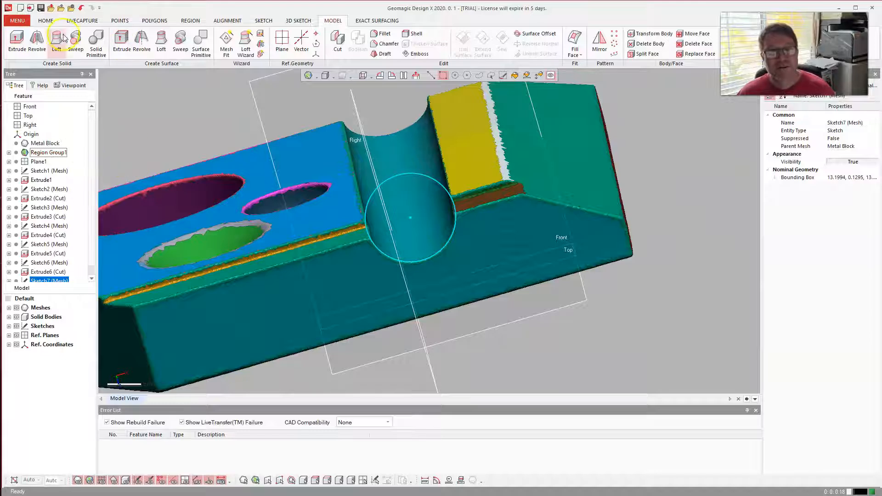
{"action": "left_click", "coordinate": [19, 41]}
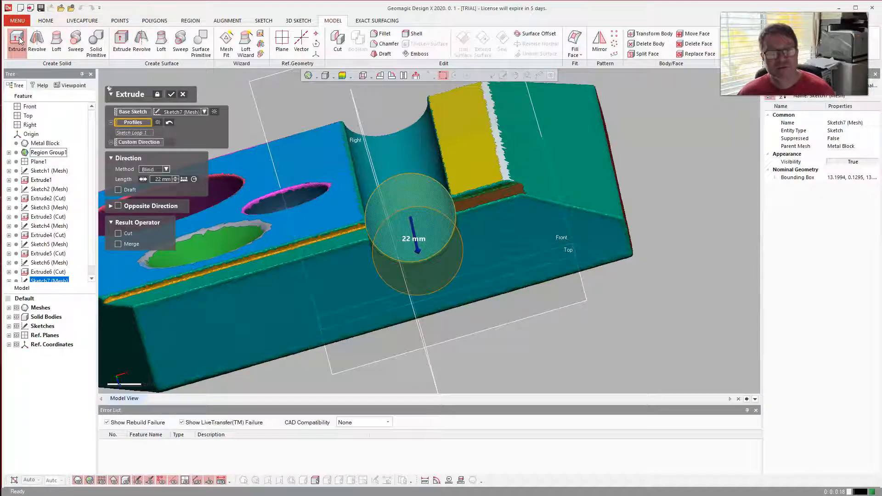
{"action": "left_click", "coordinate": [143, 180]}
{"action": "left_click", "coordinate": [118, 234]}
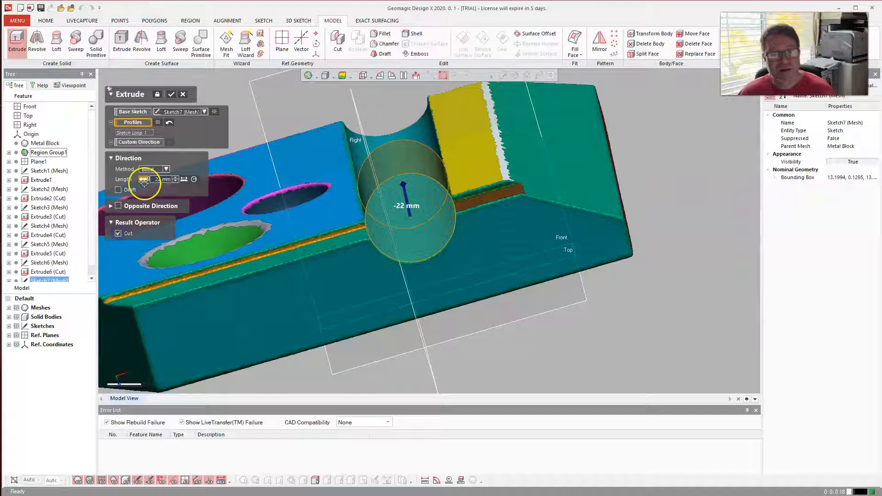
{"action": "left_click", "coordinate": [164, 170]}
{"action": "left_click", "coordinate": [157, 186]}
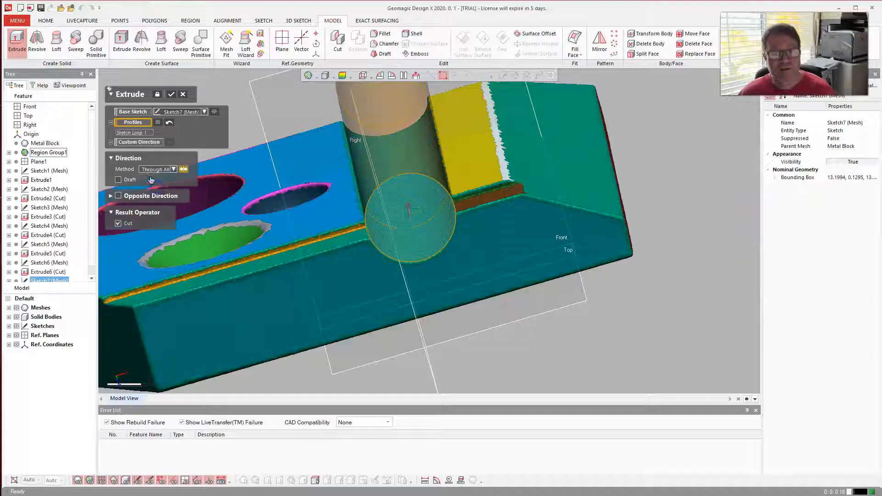
{"action": "left_click", "coordinate": [171, 94]}
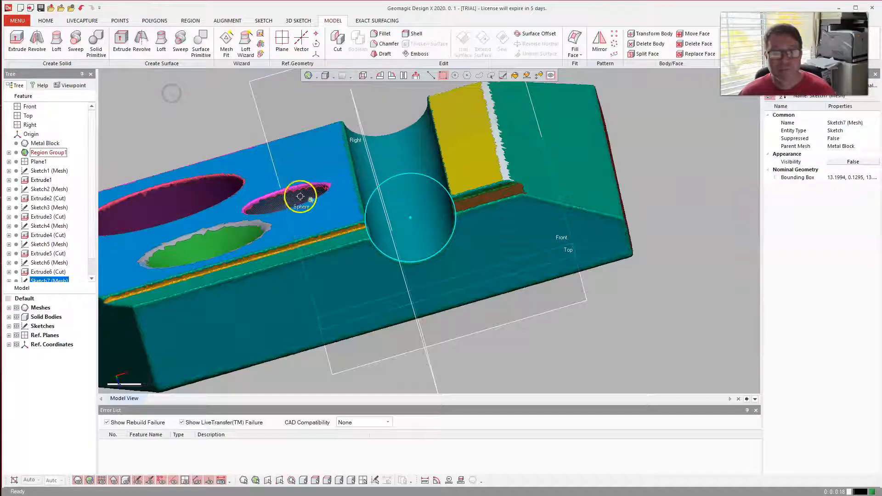
Step: Show the solid body and check the groove cut against the scan at the side face
{"action": "right_click_drag", "start_coordinate": [394, 235], "coordinate": [416, 270]}
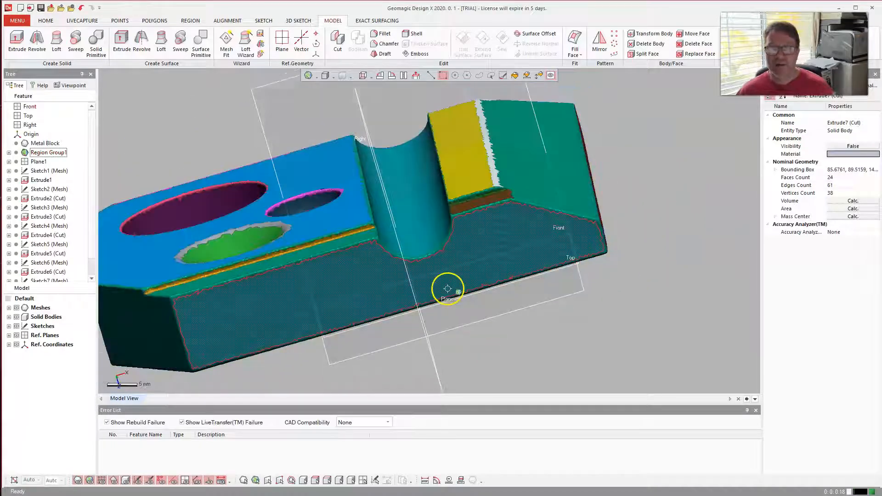
{"action": "left_click", "coordinate": [41, 180]}
{"action": "right_click", "coordinate": [41, 184]}
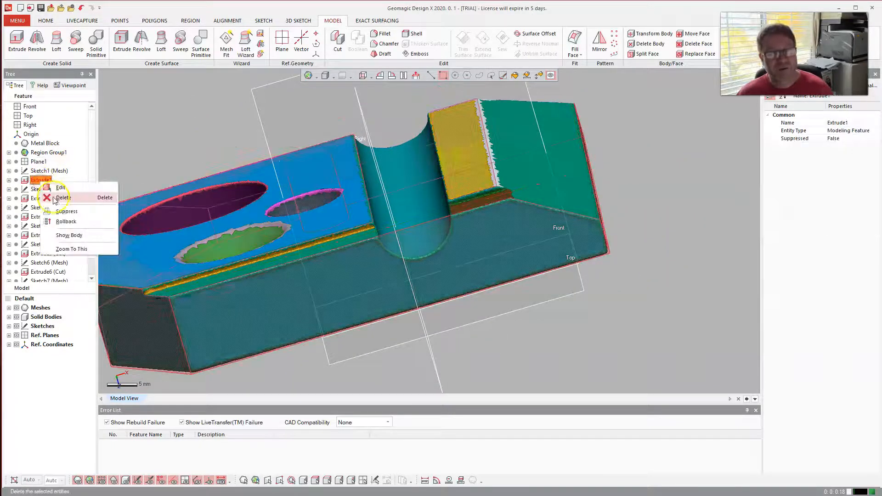
{"action": "left_click", "coordinate": [69, 230]}
{"action": "mouse_move", "coordinate": [197, 231]}
{"action": "right_mouse_down"}
{"action": "mouse_move", "coordinate": [240, 211]}
{"action": "mouse_move", "coordinate": [262, 216]}
{"action": "mouse_move", "coordinate": [269, 166]}
{"action": "right_mouse_up"}
{"action": "left_click", "coordinate": [270, 166]}
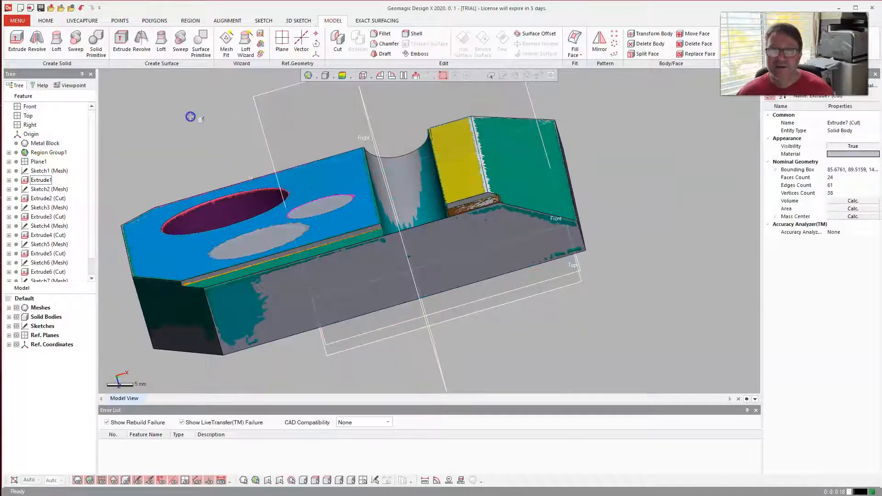
{"action": "mouse_move", "coordinate": [384, 217]}
{"action": "right_mouse_down"}
{"action": "mouse_move", "coordinate": [312, 203]}
{"action": "mouse_move", "coordinate": [411, 211]}
{"action": "mouse_move", "coordinate": [465, 325]}
{"action": "mouse_move", "coordinate": [506, 364]}
{"action": "mouse_move", "coordinate": [497, 330]}
{"action": "mouse_move", "coordinate": [420, 233]}
{"action": "mouse_move", "coordinate": [364, 191]}
{"action": "mouse_move", "coordinate": [300, 195]}
{"action": "mouse_move", "coordinate": [280, 220]}
{"action": "mouse_move", "coordinate": [282, 211]}
{"action": "mouse_move", "coordinate": [395, 268]}
{"action": "right_mouse_up"}
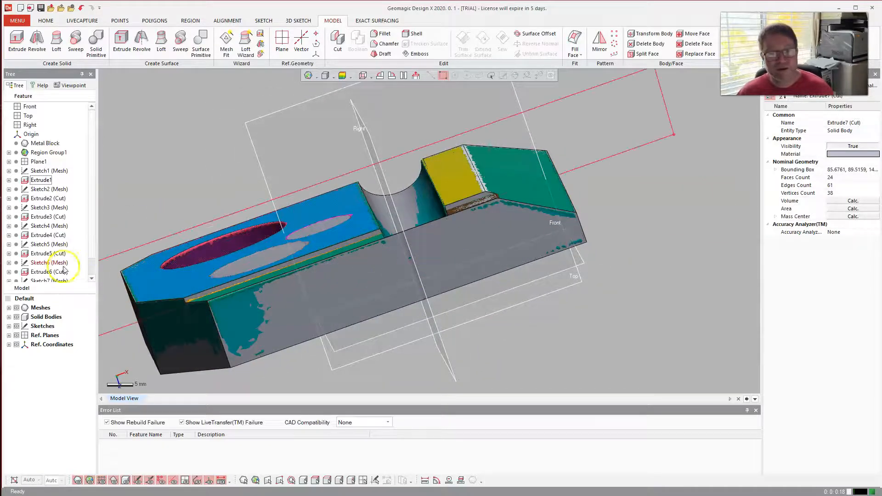
Step: Edit the groove cut to also extend 5 mm blind in the opposite direction
{"action": "scroll", "coordinate": [76, 230], "scroll_direction": "down", "scroll_amount": 1}
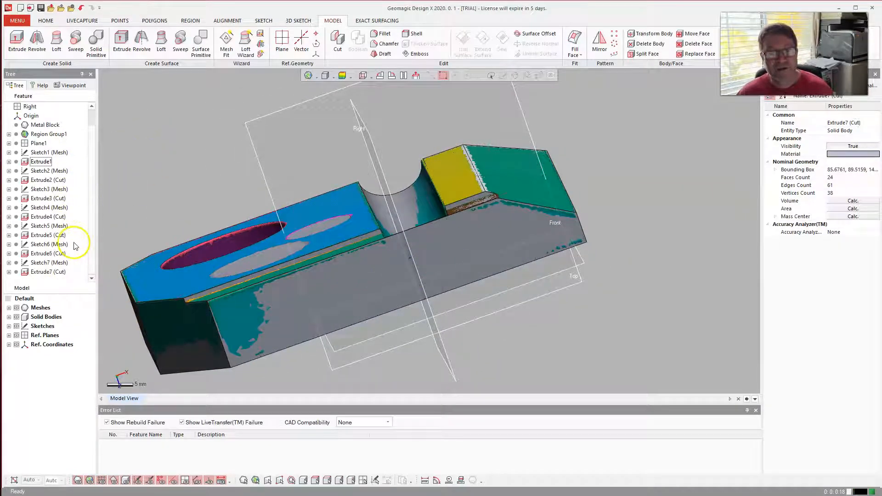
{"action": "right_click", "coordinate": [50, 272]}
{"action": "left_click", "coordinate": [64, 278]}
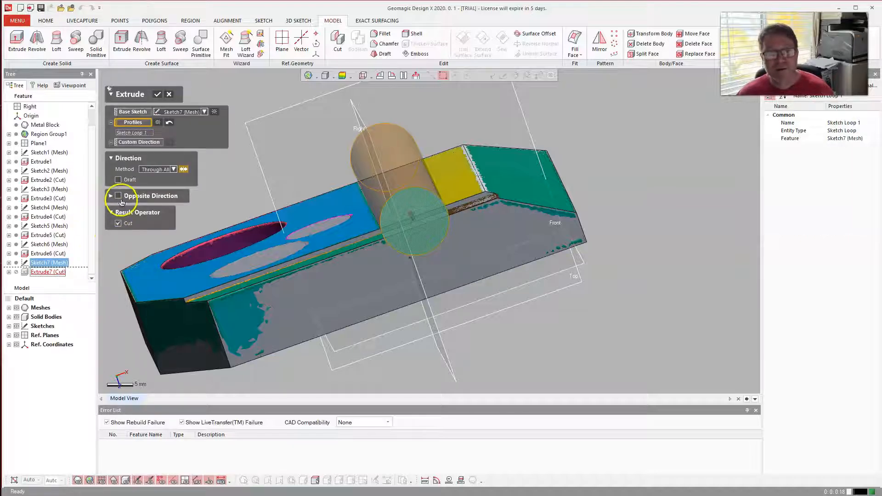
{"action": "left_click", "coordinate": [119, 197]}
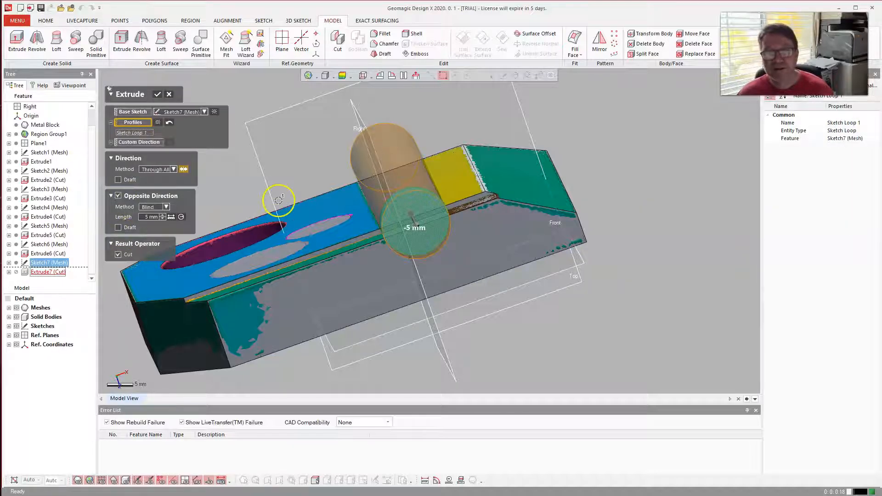
{"action": "left_click", "coordinate": [158, 94]}
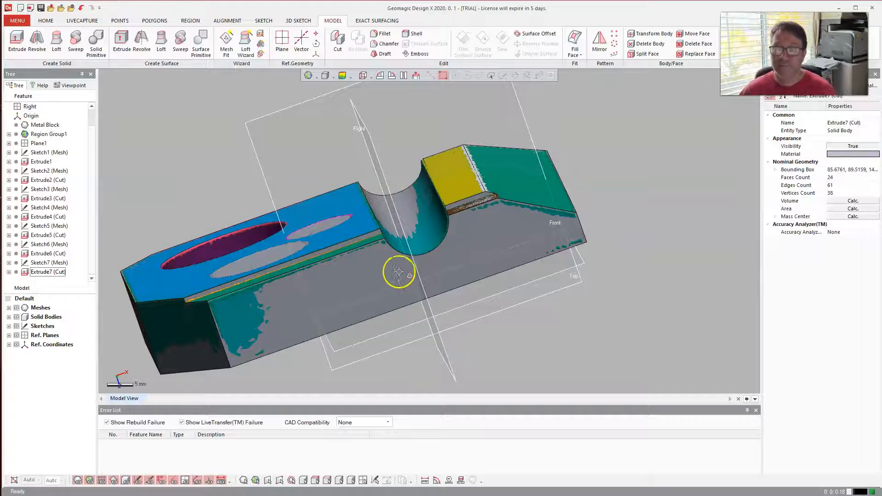
Step: Examine the body's deviation from the scan around the groove with the Accuracy Analyzer color map, and turn the map off
{"action": "right_click_drag", "start_coordinate": [396, 264], "coordinate": [482, 296]}
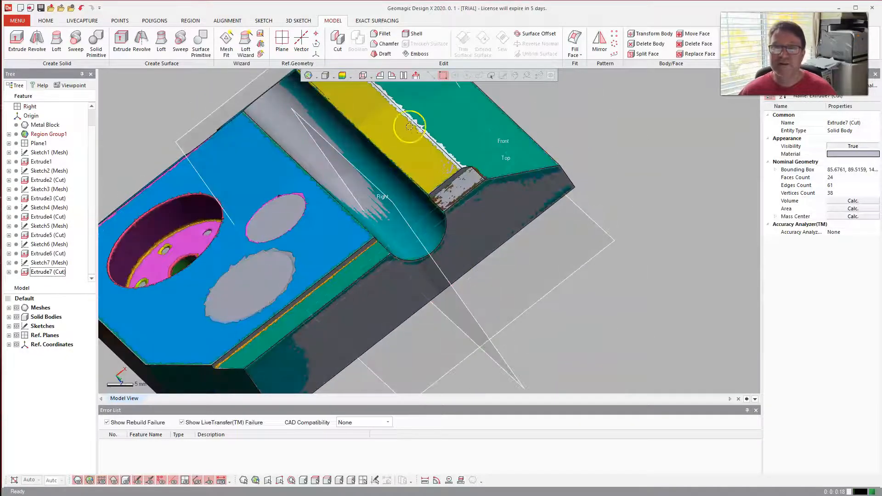
{"action": "left_click", "coordinate": [342, 77]}
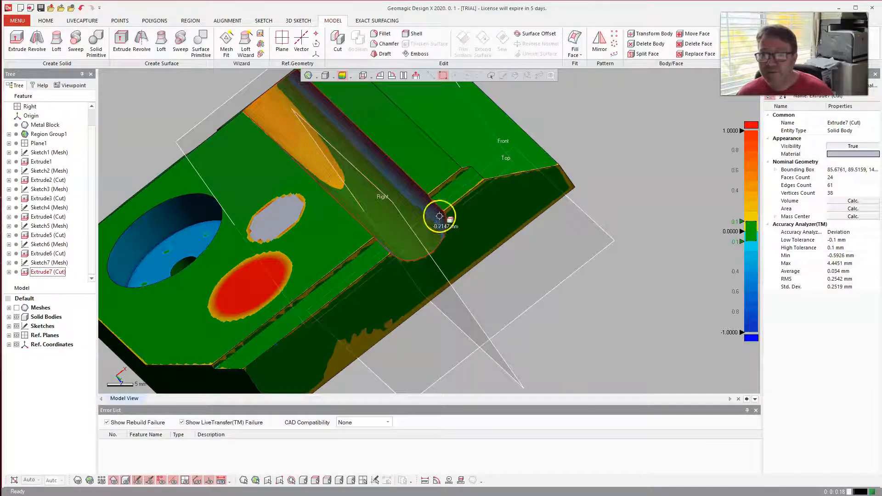
{"action": "left_click", "coordinate": [343, 77]}
{"action": "right_click_drag", "start_coordinate": [285, 164], "coordinate": [381, 324]}
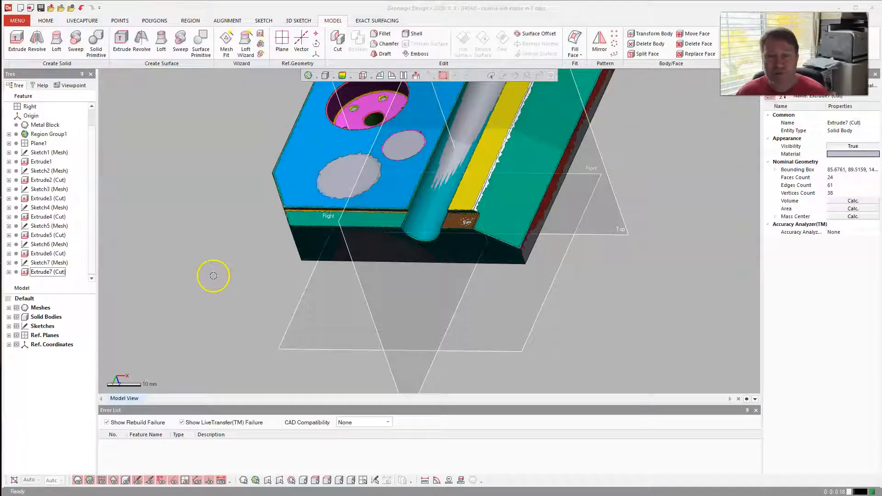
Step: Hide the extruded solid body so the scanned block's colored regions and round pockets are exposed
{"action": "right_click_drag", "start_coordinate": [222, 270], "coordinate": [401, 149]}
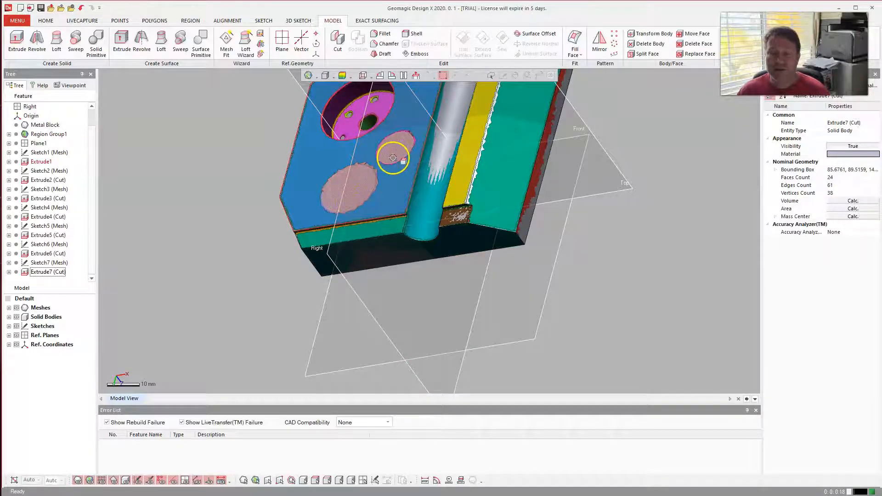
{"action": "right_click", "coordinate": [40, 162]}
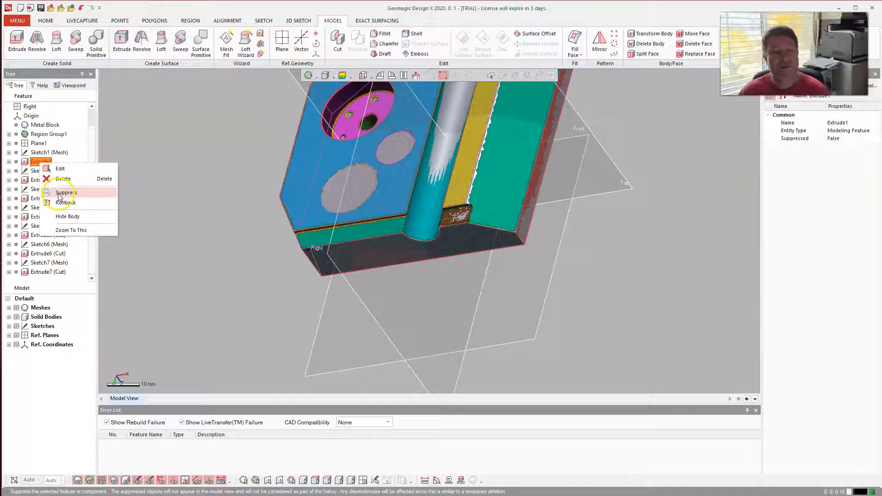
{"action": "left_click", "coordinate": [64, 216]}
{"action": "left_click", "coordinate": [177, 234]}
{"action": "left_click", "coordinate": [263, 322]}
{"action": "right_click_drag", "start_coordinate": [241, 297], "coordinate": [354, 261]}
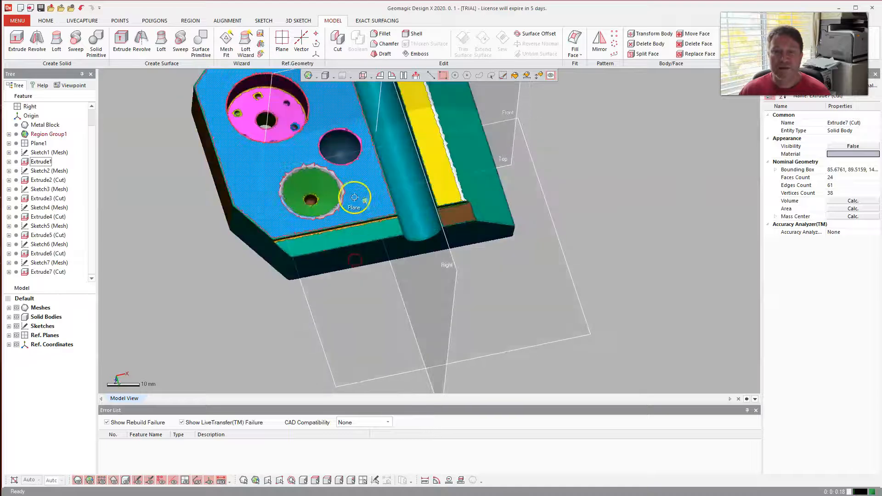
Step: Start a mesh sketch on the blue top-face plane region, using the planar method with a 0 mm section offset
{"action": "left_click", "coordinate": [354, 174]}
{"action": "right_click", "coordinate": [355, 177]}
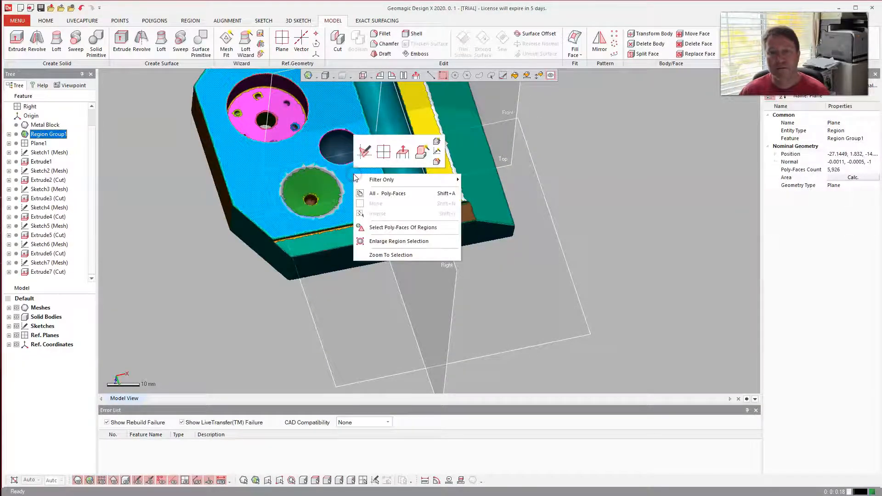
{"action": "left_click", "coordinate": [363, 154]}
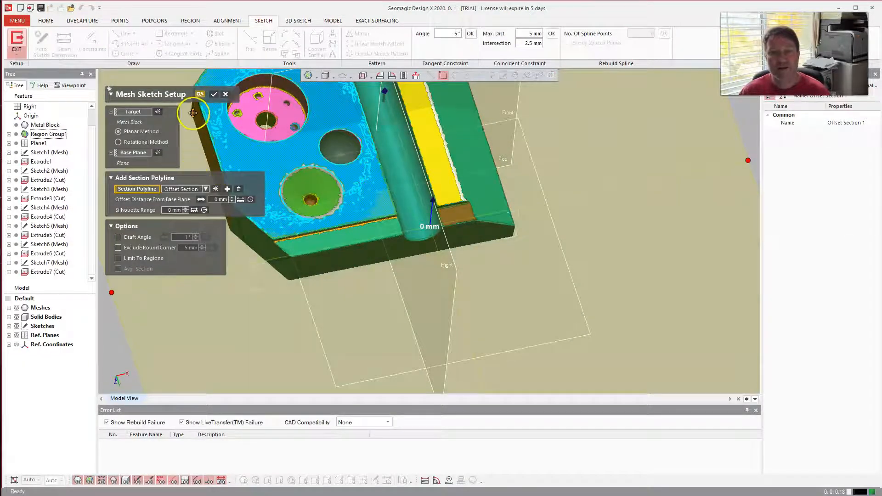
{"action": "left_click", "coordinate": [215, 95]}
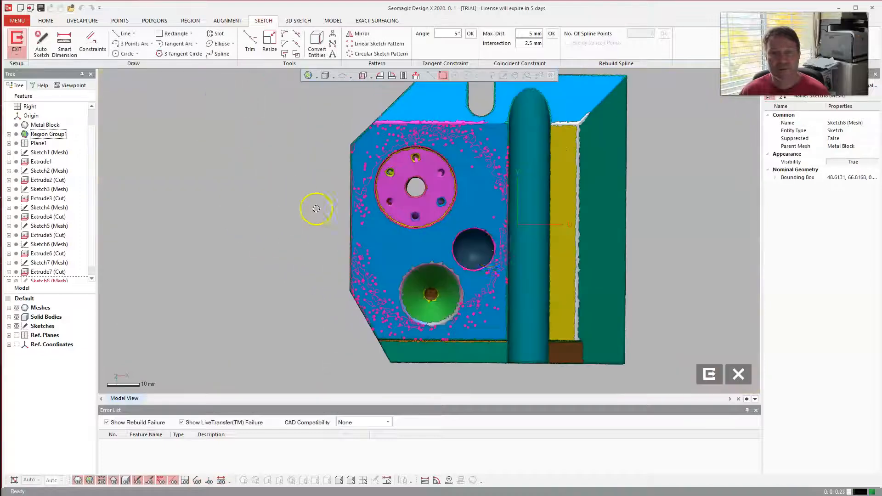
Step: Fit a circle of about 6.6 mm radius to the section polyline around the spherical pocket's rim
{"action": "scroll", "coordinate": [494, 260], "scroll_direction": "up", "scroll_amount": 4}
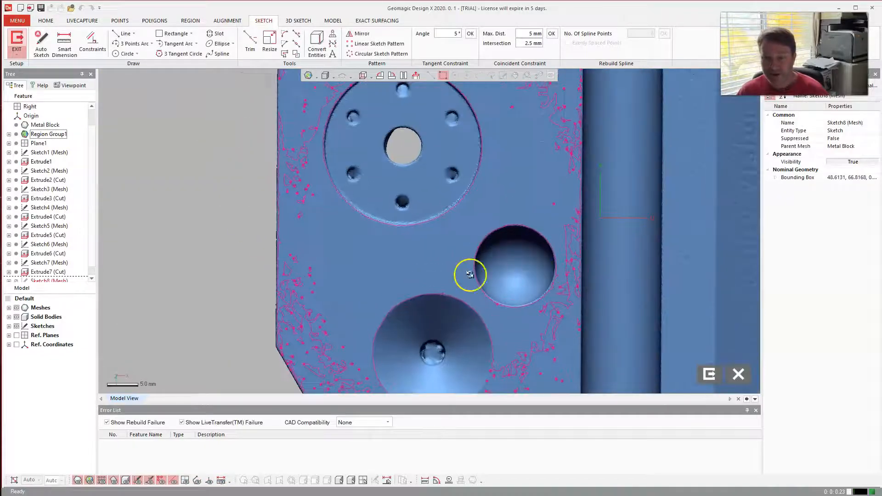
{"action": "right_click_drag", "start_coordinate": [211, 223], "coordinate": [89, 164], "text": "ctrl"}
{"action": "scroll", "coordinate": [409, 201], "scroll_direction": "up", "scroll_amount": 1}
{"action": "scroll", "coordinate": [409, 200], "scroll_direction": "up", "scroll_amount": 3}
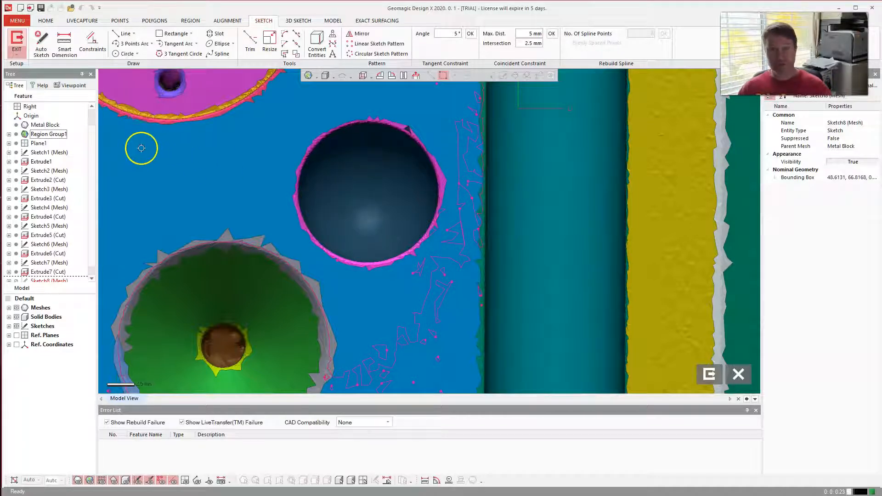
{"action": "left_click", "coordinate": [126, 53]}
{"action": "left_click", "coordinate": [343, 128]}
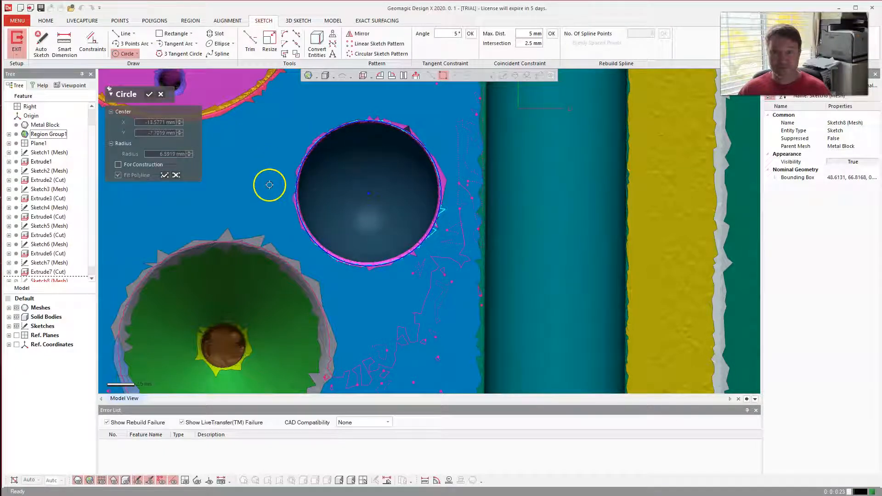
{"action": "left_click", "coordinate": [149, 95]}
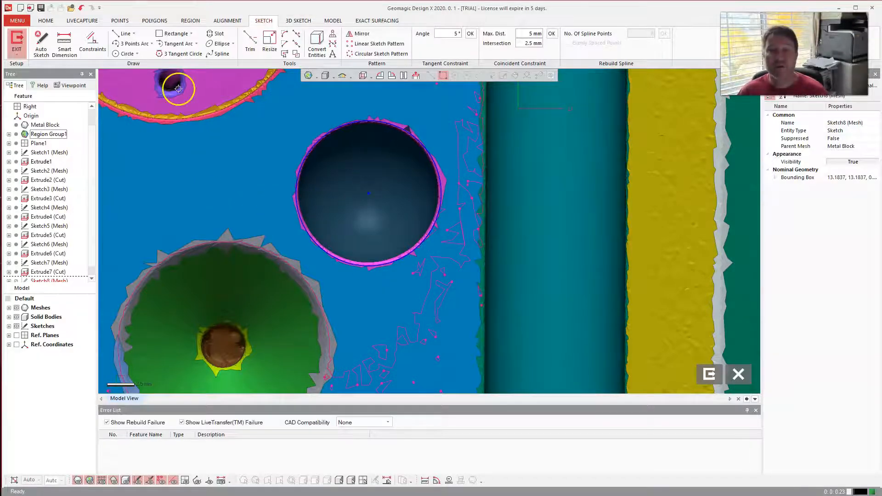
Step: Draw a horizontal line through the circle's center, spanning its full diameter from edge to edge
{"action": "left_click", "coordinate": [120, 34]}
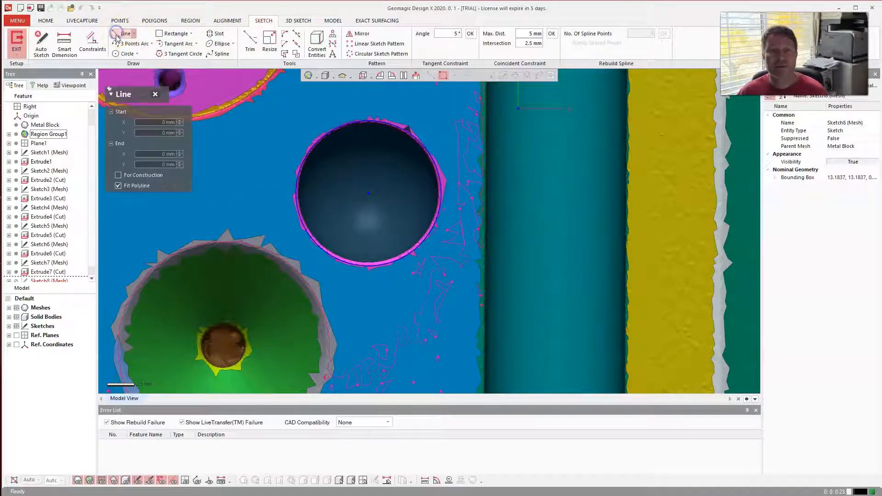
{"action": "left_click", "coordinate": [297, 195]}
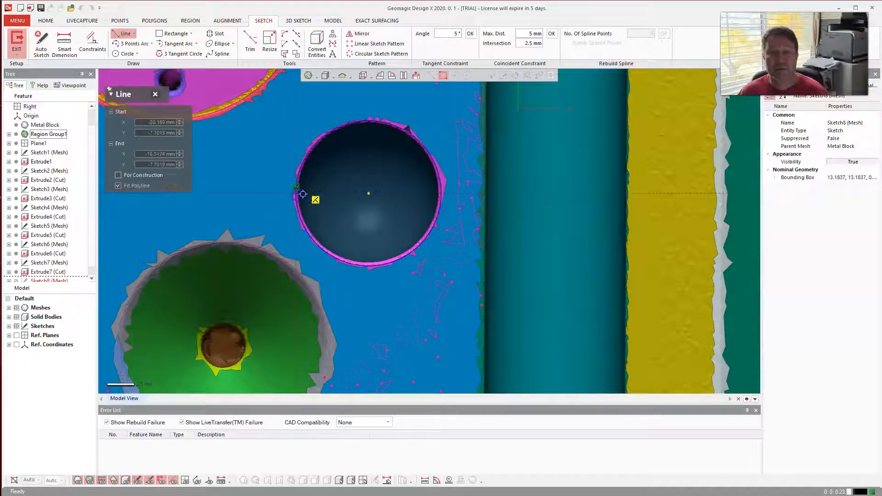
{"action": "left_click", "coordinate": [440, 194]}
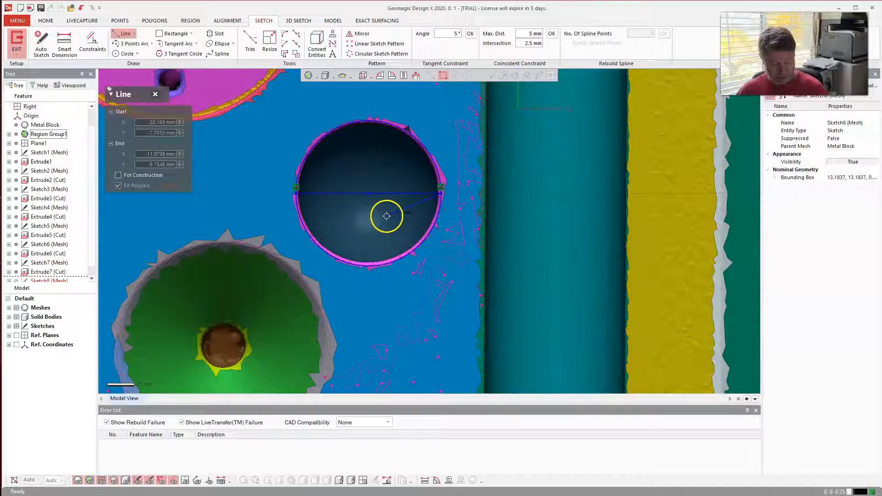
{"action": "left_click", "coordinate": [153, 96]}
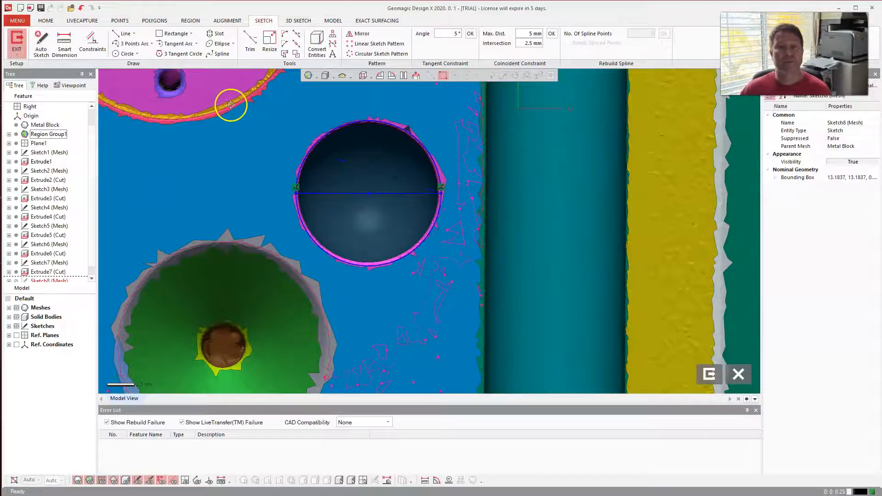
Step: Trim away the upper half of the circle to leave a closed semicircle, and exit the sketch
{"action": "left_click", "coordinate": [250, 46]}
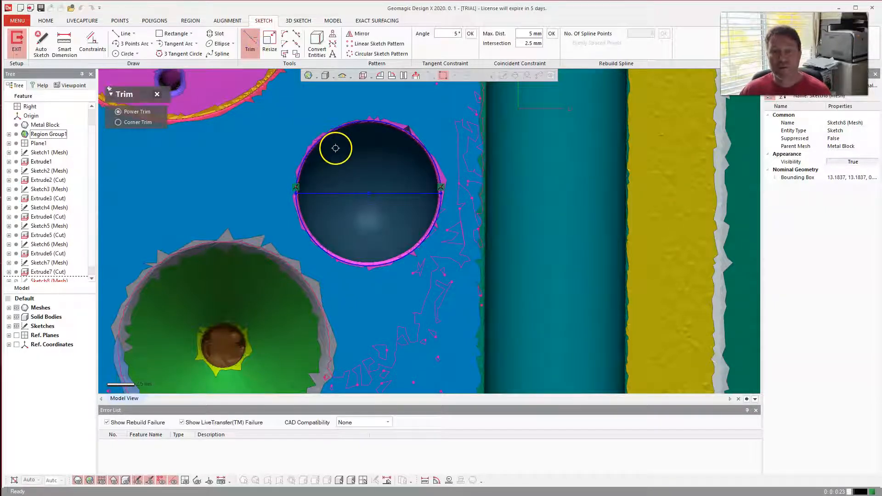
{"action": "left_click", "coordinate": [329, 133]}
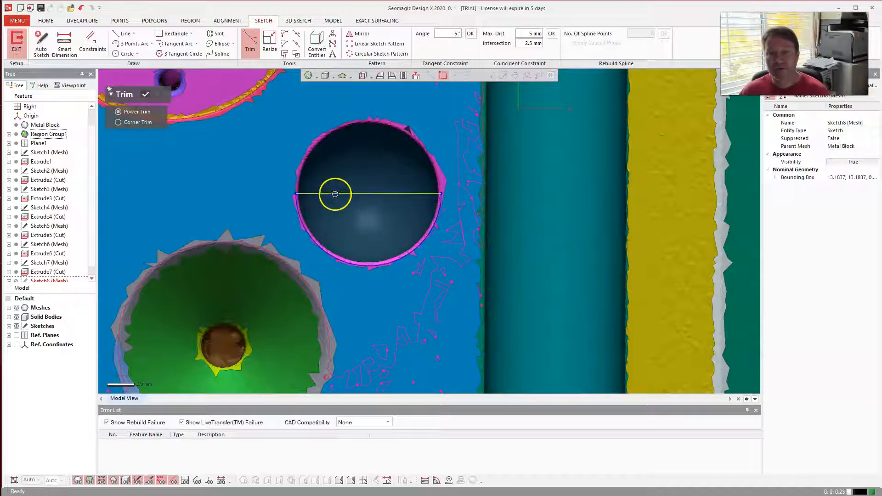
{"action": "left_click", "coordinate": [148, 94]}
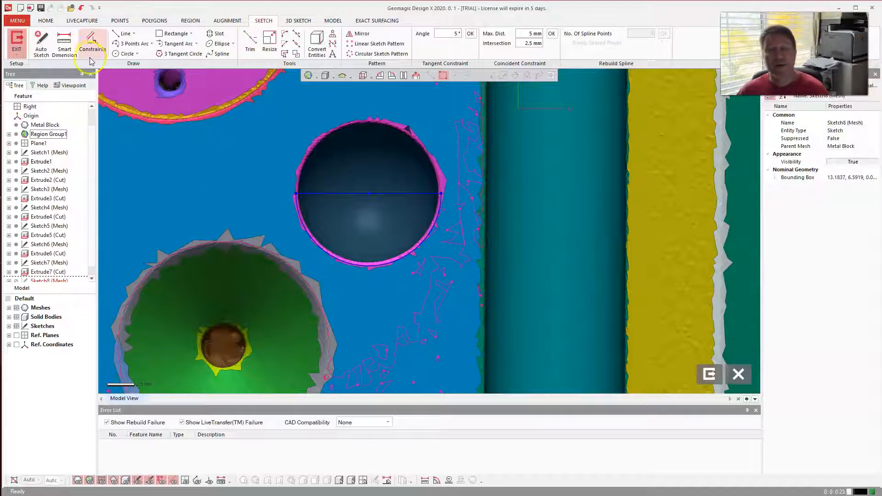
{"action": "left_click", "coordinate": [19, 43]}
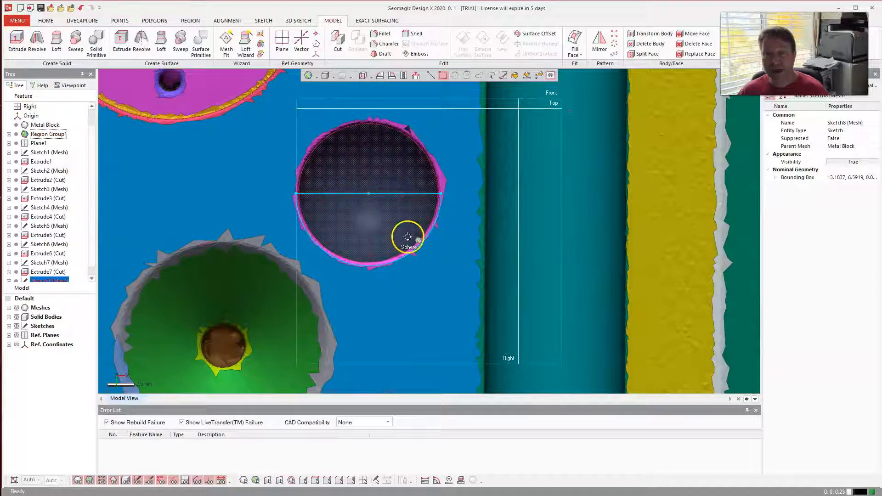
Step: Revolve the semicircle profile 360° about its diameter line as a cut to form the spherical pocket
{"action": "scroll", "coordinate": [61, 250], "scroll_direction": "down", "scroll_amount": 1}
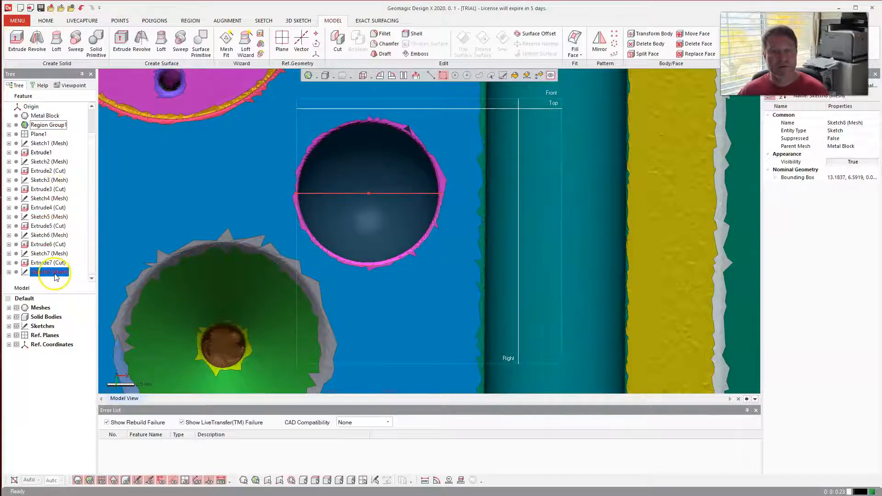
{"action": "left_click", "coordinate": [35, 43]}
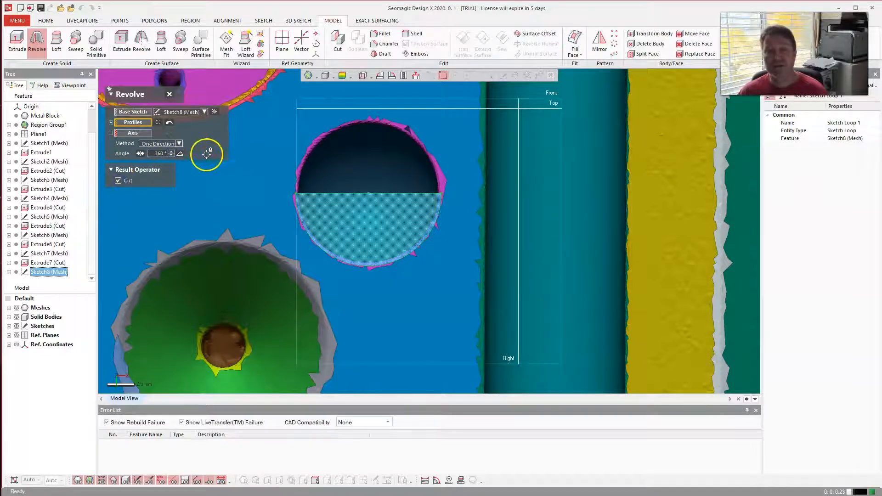
{"action": "left_click", "coordinate": [349, 220]}
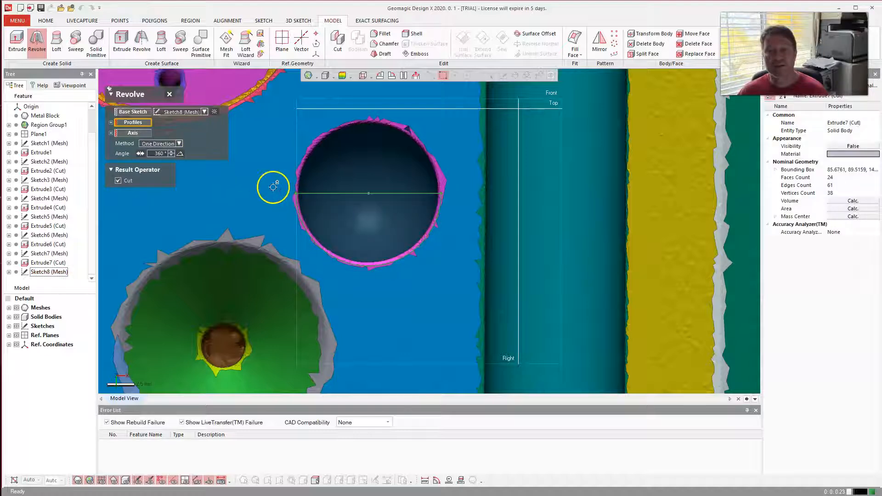
{"action": "mouse_move", "coordinate": [255, 187]}
{"action": "right_mouse_down"}
{"action": "mouse_move", "coordinate": [257, 79]}
{"action": "mouse_move", "coordinate": [386, 109]}
{"action": "right_mouse_up"}
{"action": "left_click", "coordinate": [377, 173]}
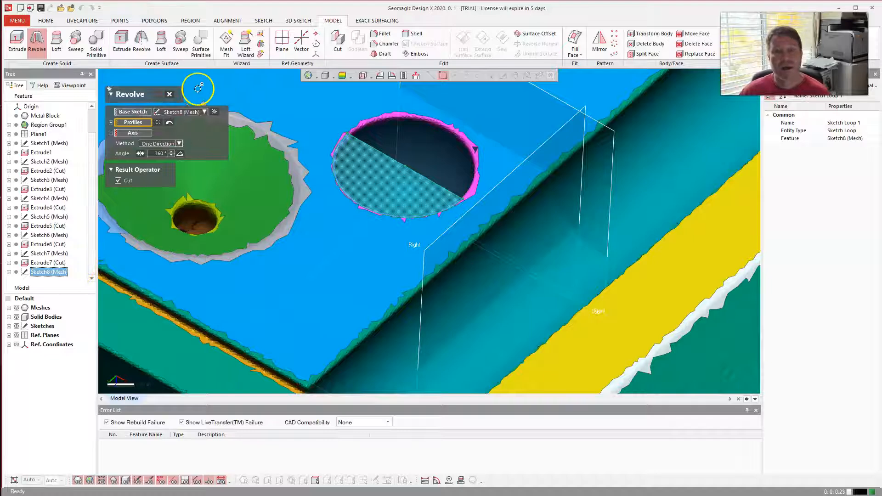
{"action": "left_click", "coordinate": [141, 136]}
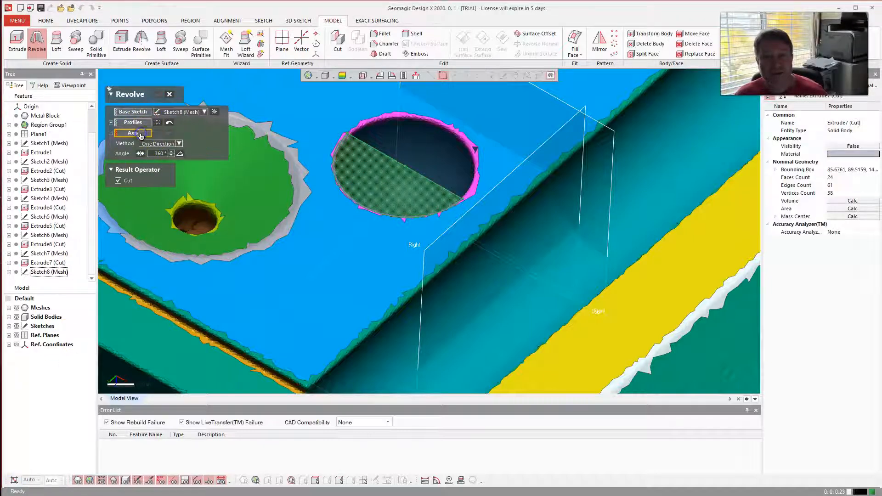
{"action": "left_click", "coordinate": [371, 147]}
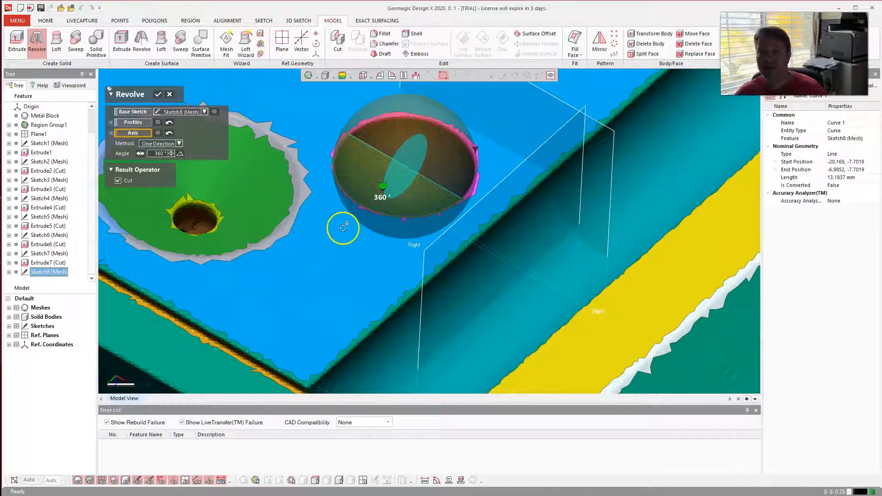
{"action": "right_click_drag", "start_coordinate": [366, 254], "coordinate": [278, 201]}
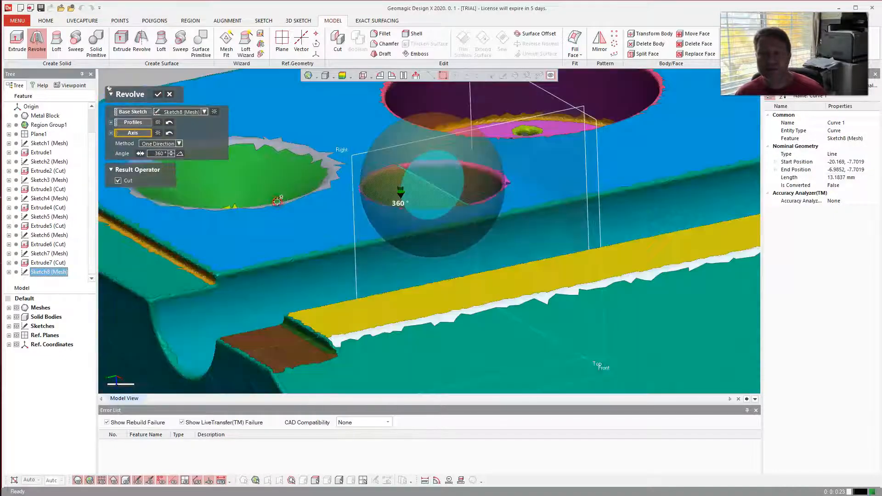
{"action": "left_click", "coordinate": [158, 95]}
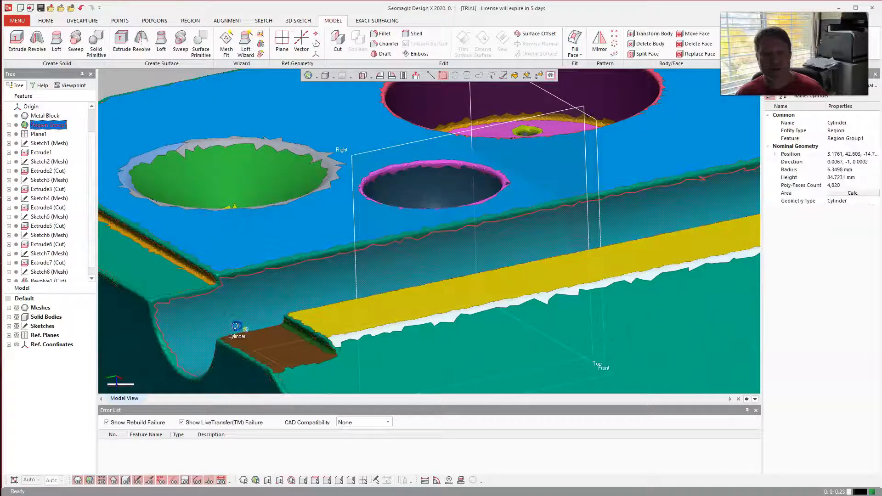
Step: Show the solid body, hide the scan mesh, and check the spherical pocket cut in the block's top face
{"action": "left_click", "coordinate": [236, 329]}
{"action": "right_click_drag", "start_coordinate": [235, 329], "coordinate": [242, 299]}
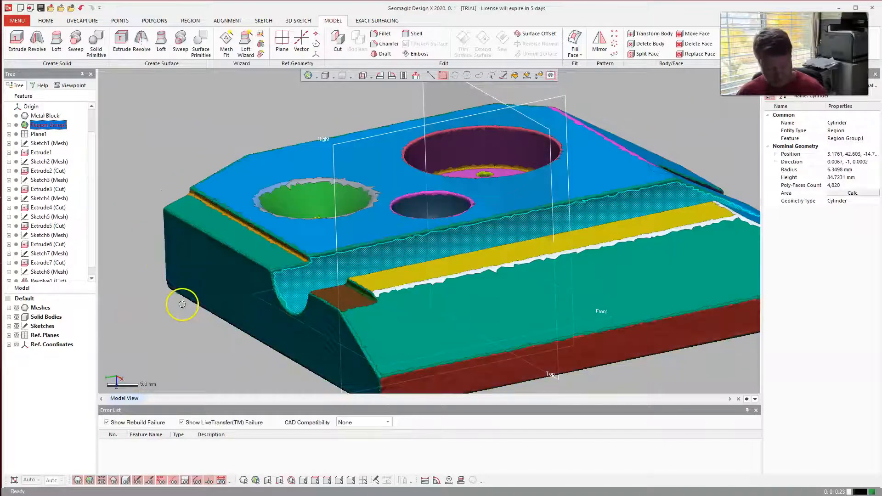
{"action": "right_click", "coordinate": [41, 153]}
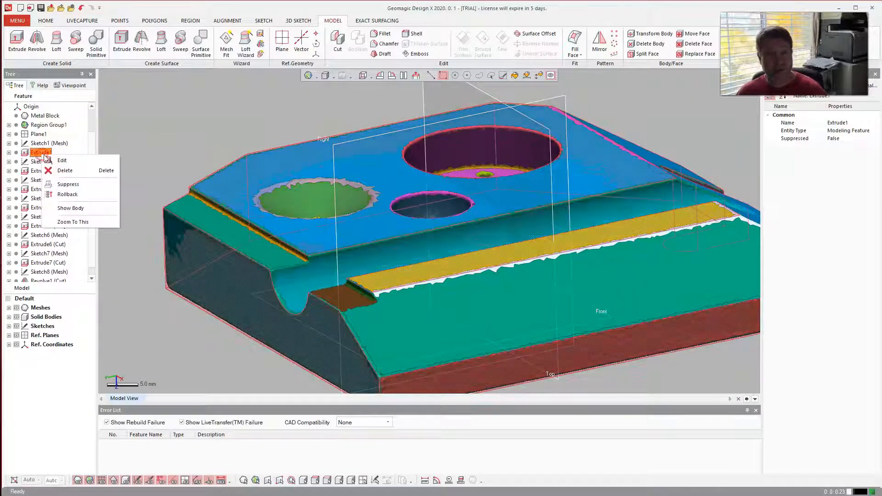
{"action": "left_click", "coordinate": [64, 209]}
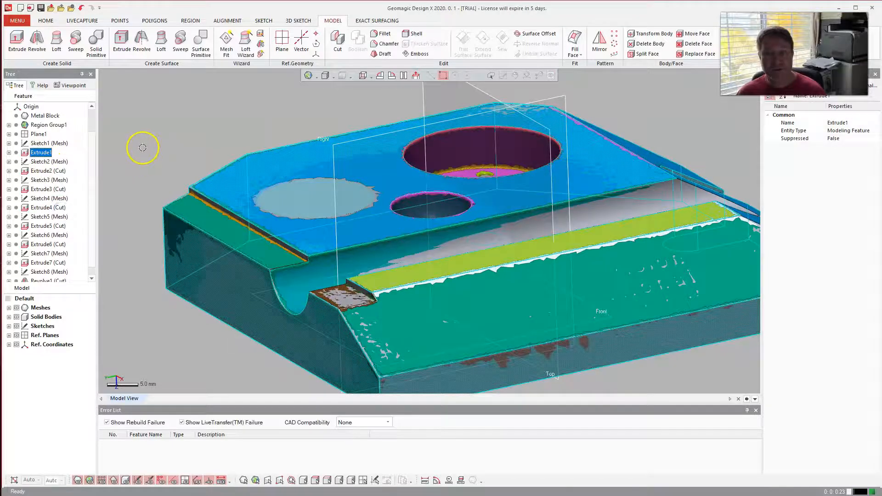
{"action": "key", "text": "ctrl+1"}
{"action": "left_click", "coordinate": [319, 234]}
{"action": "mouse_move", "coordinate": [304, 204]}
{"action": "right_mouse_down"}
{"action": "mouse_move", "coordinate": [301, 234]}
{"action": "mouse_move", "coordinate": [317, 291]}
{"action": "mouse_move", "coordinate": [299, 250]}
{"action": "right_mouse_up"}
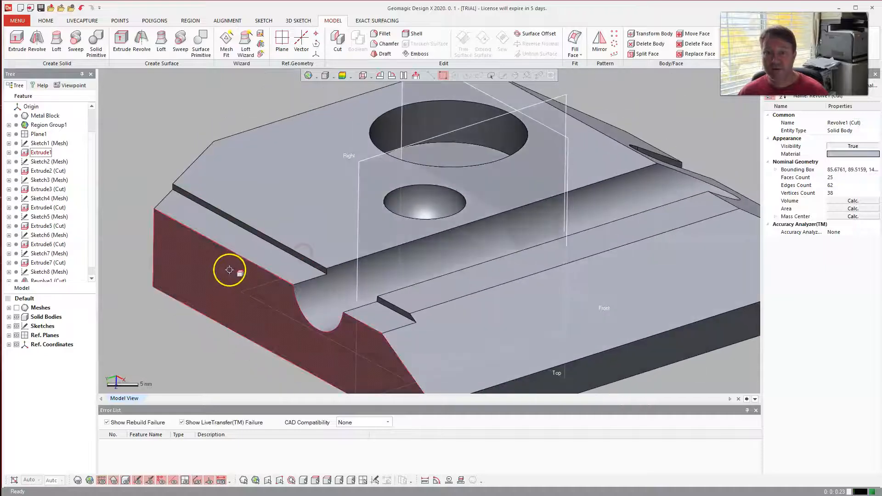
Step: Display the mesh regions and hide the Extrude1 body to expose the green conical hole in the scan
{"action": "left_click", "coordinate": [325, 227]}
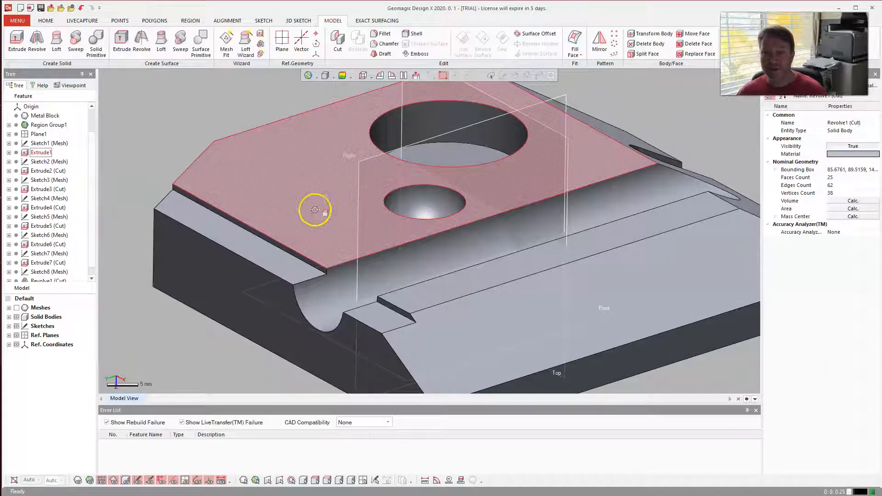
{"action": "left_click", "coordinate": [237, 225]}
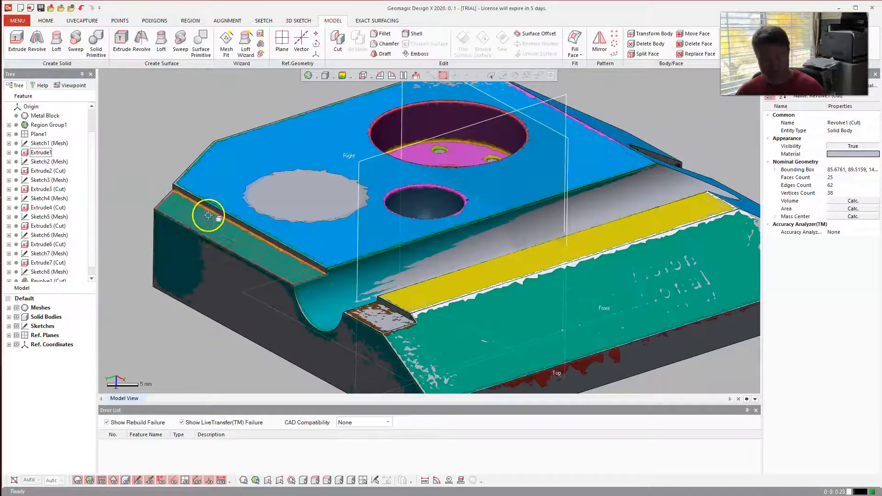
{"action": "right_click", "coordinate": [39, 153]}
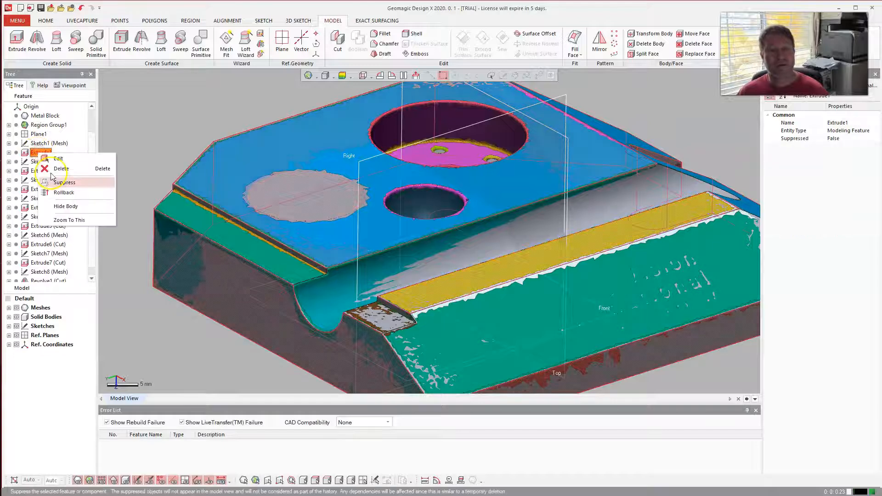
{"action": "left_click", "coordinate": [62, 206]}
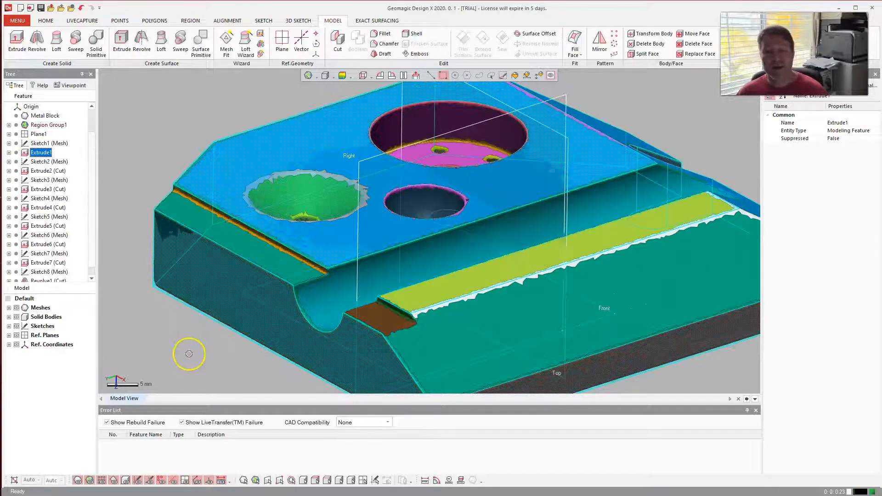
{"action": "right_click_drag", "start_coordinate": [157, 230], "coordinate": [211, 282]}
{"action": "right_click_drag", "start_coordinate": [315, 223], "coordinate": [279, 284]}
{"action": "scroll", "coordinate": [279, 283], "scroll_direction": "up", "scroll_amount": 2}
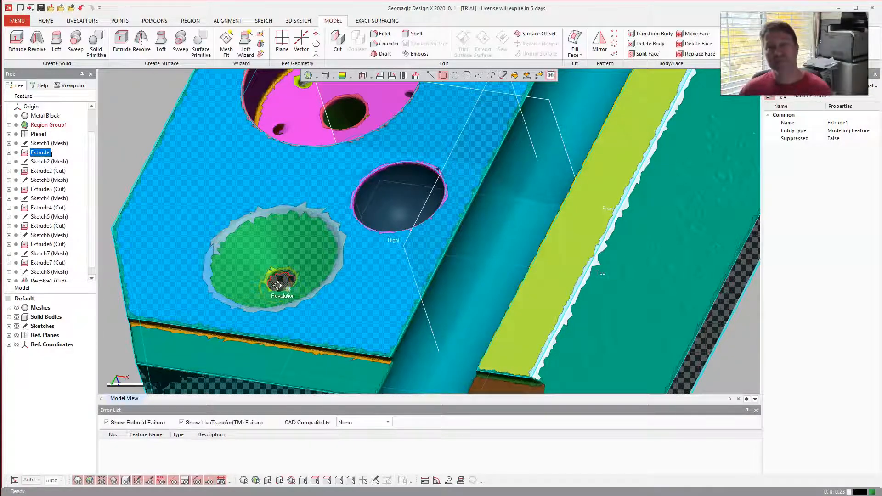
{"action": "mouse_move", "coordinate": [252, 262]}
{"action": "right_mouse_down"}
{"action": "mouse_move", "coordinate": [264, 288]}
{"action": "mouse_move", "coordinate": [276, 271]}
{"action": "mouse_move", "coordinate": [311, 299]}
{"action": "right_mouse_up"}
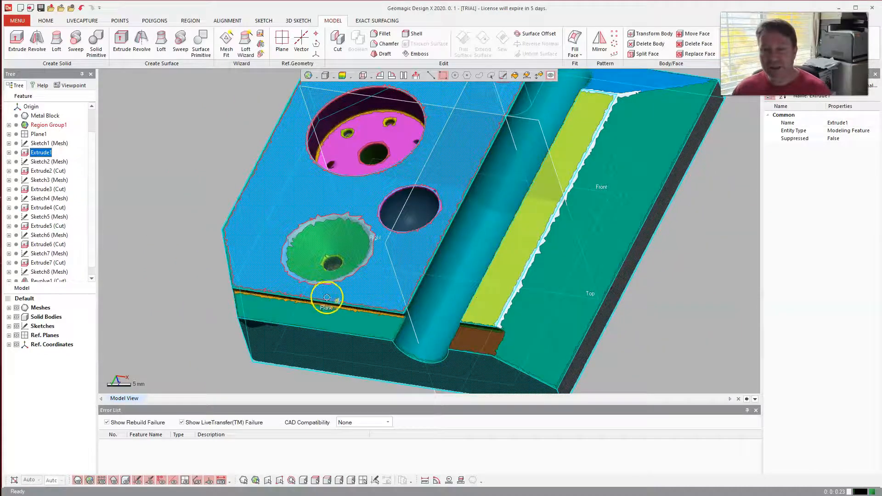
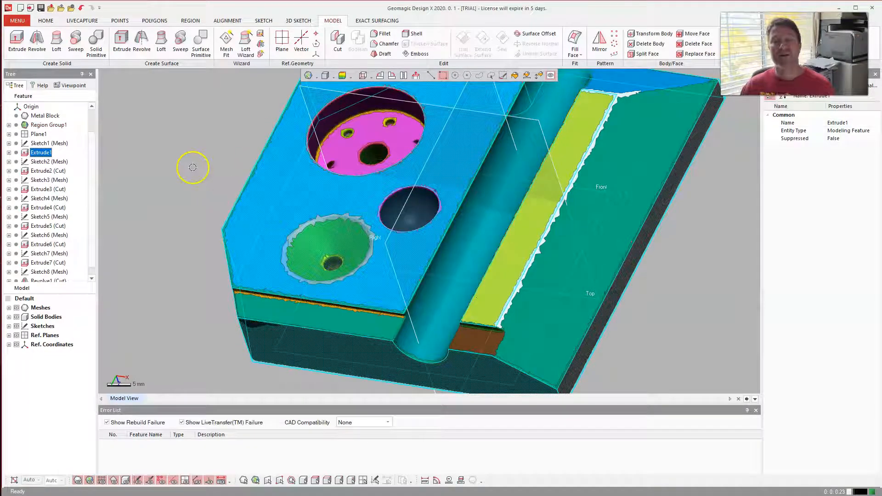
{"action": "left_click", "coordinate": [282, 43]}
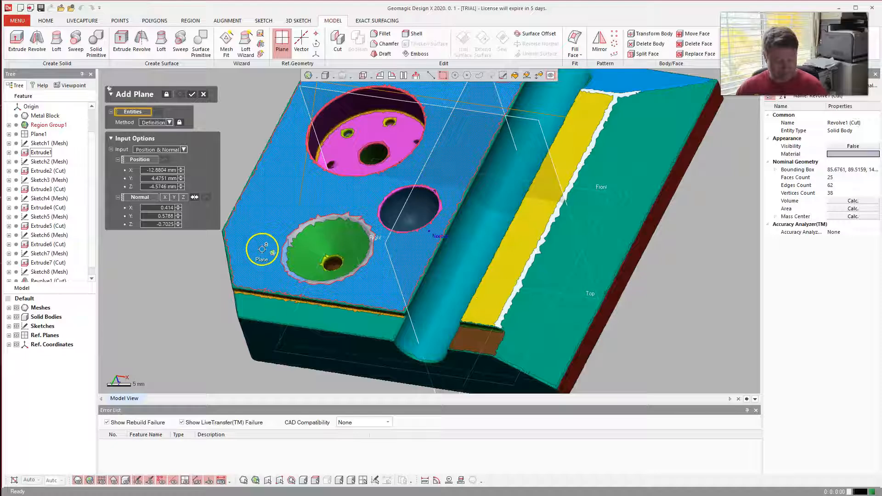
{"action": "key", "text": "Escape"}
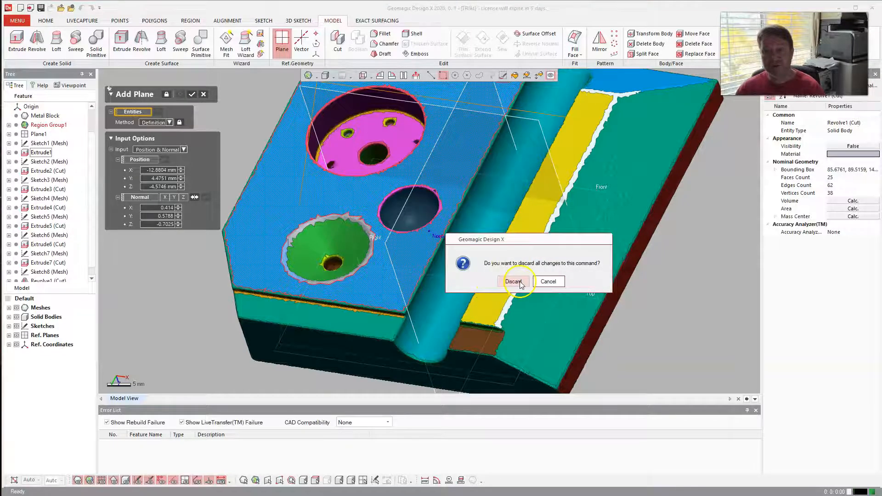
{"action": "left_click", "coordinate": [521, 282]}
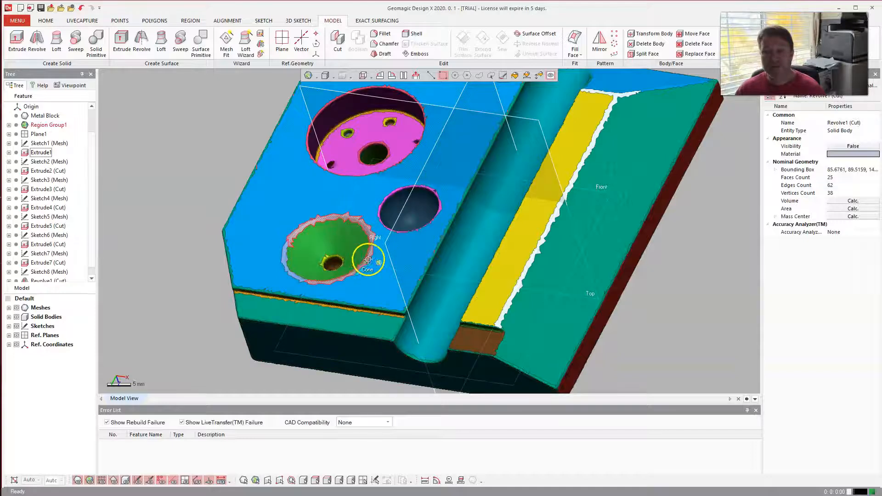
Step: Start a mesh sketch on the blue planar region surrounding the conical hole
{"action": "right_click", "coordinate": [286, 191]}
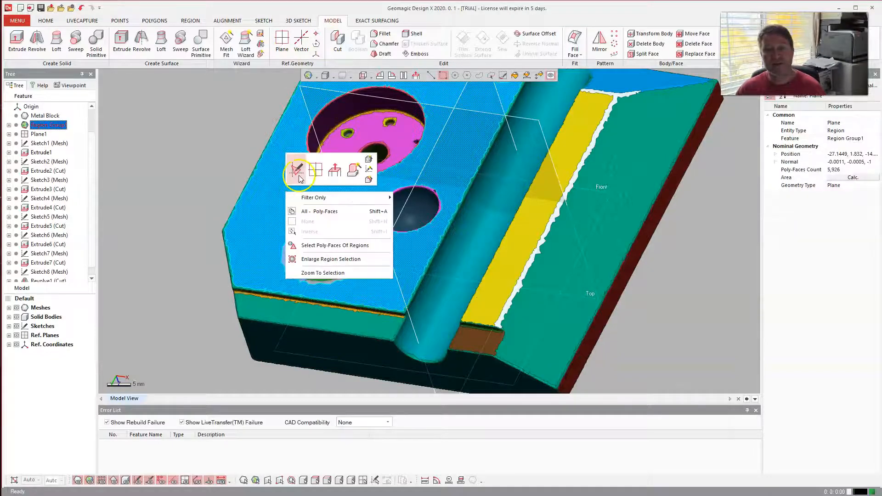
{"action": "left_click", "coordinate": [298, 176]}
{"action": "left_click", "coordinate": [213, 95]}
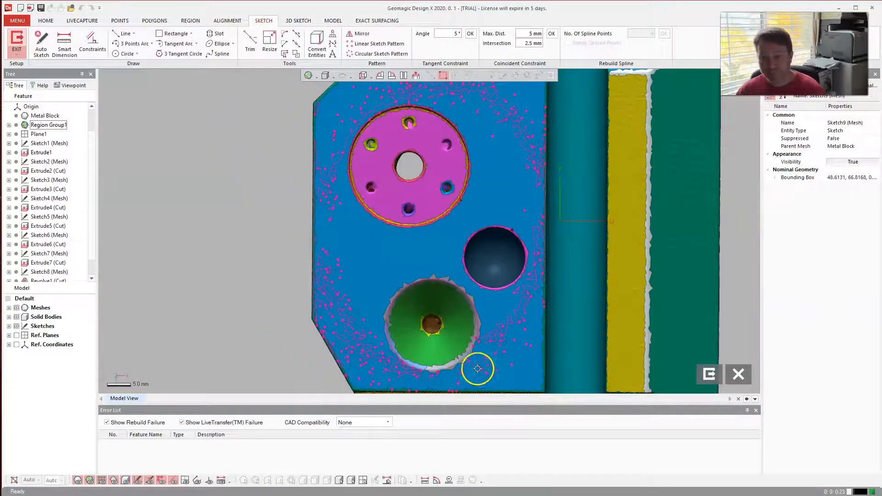
{"action": "scroll", "coordinate": [473, 368], "scroll_direction": "up", "scroll_amount": 1}
{"action": "scroll", "coordinate": [423, 321], "scroll_direction": "down", "scroll_amount": 3}
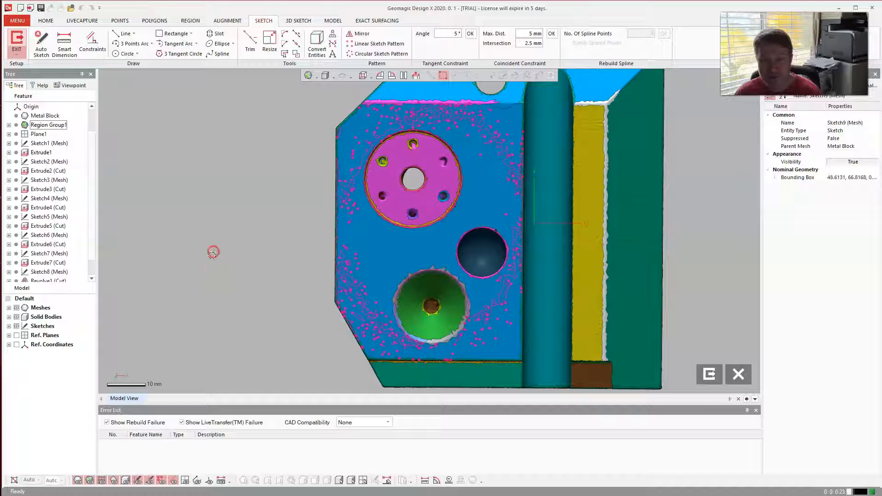
{"action": "right_click", "coordinate": [275, 265]}
{"action": "left_click", "coordinate": [229, 271]}
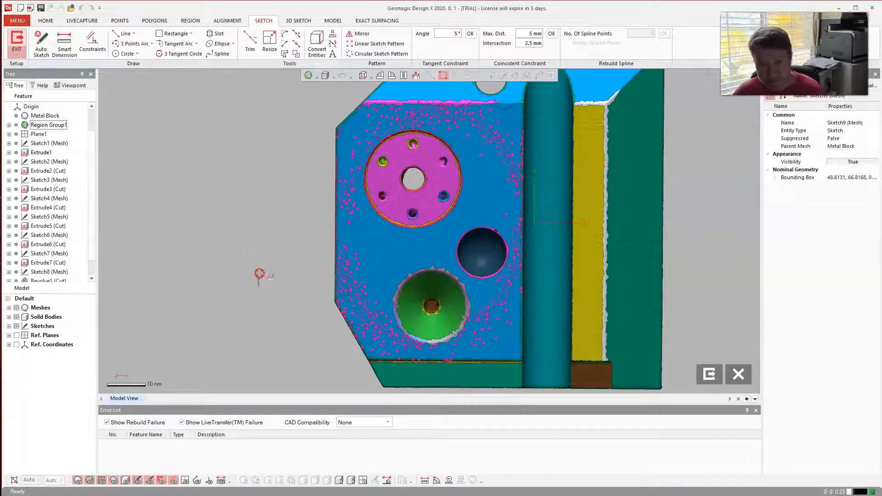
{"action": "scroll", "coordinate": [439, 374], "scroll_direction": "up", "scroll_amount": 4}
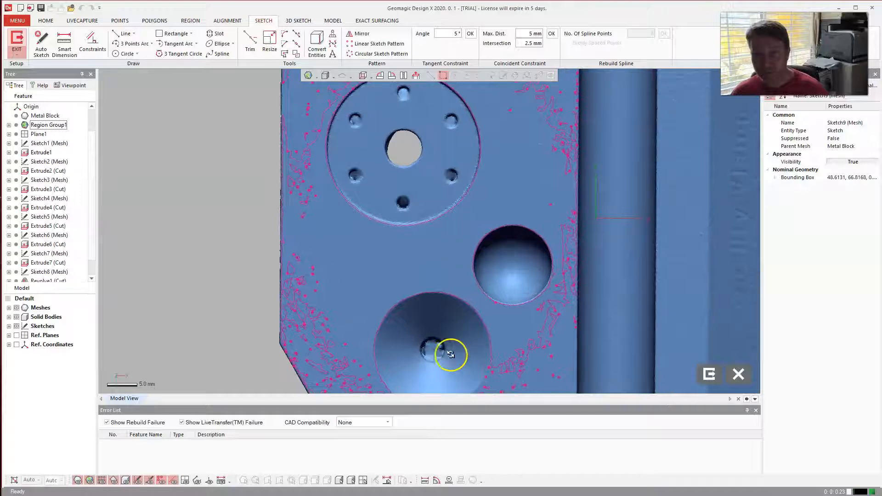
{"action": "scroll", "coordinate": [222, 225], "scroll_direction": "down", "scroll_amount": 4}
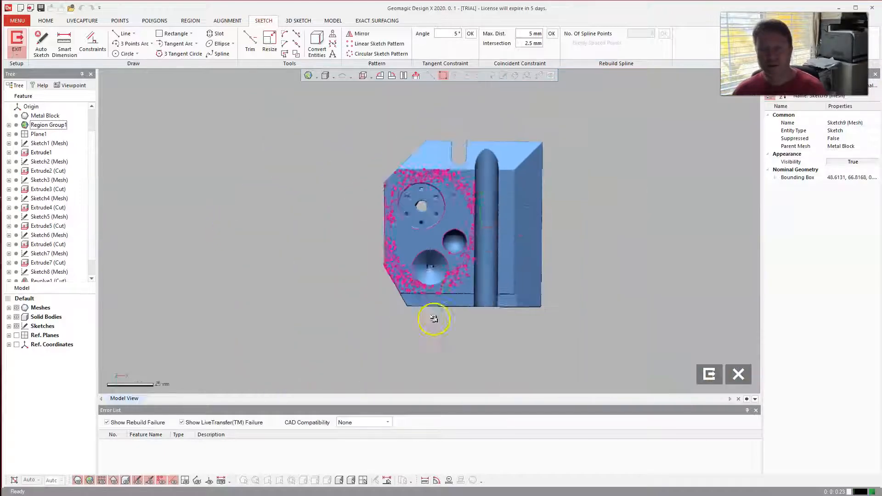
{"action": "scroll", "coordinate": [264, 304], "scroll_direction": "up", "scroll_amount": 3}
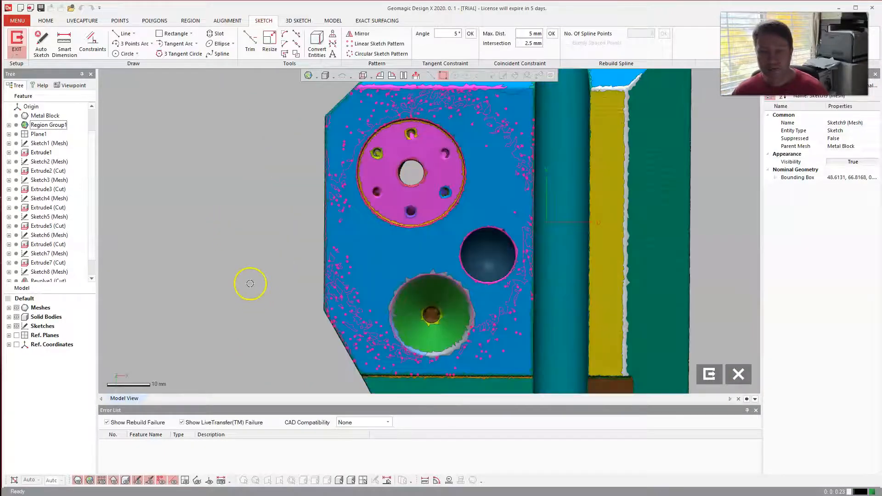
{"action": "right_click_drag", "start_coordinate": [249, 284], "coordinate": [195, 176], "text": "ctrl"}
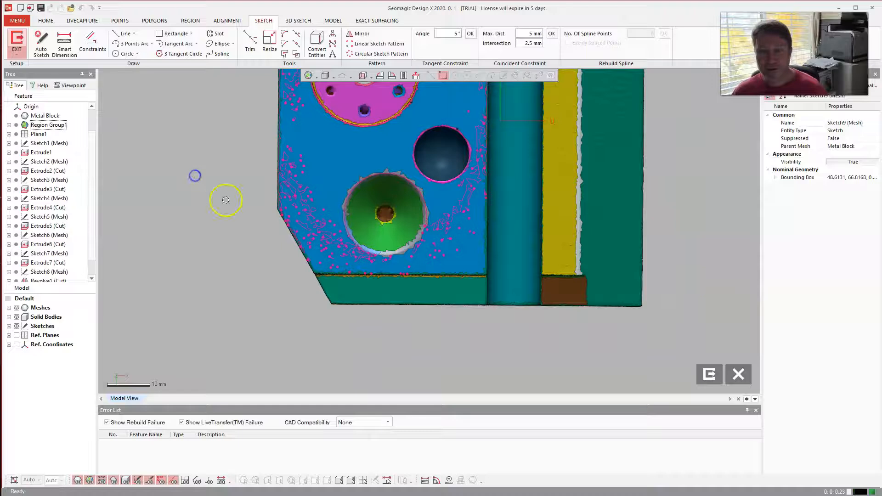
{"action": "scroll", "coordinate": [369, 197], "scroll_direction": "up", "scroll_amount": 2}
{"action": "right_click_drag", "start_coordinate": [369, 196], "coordinate": [270, 196], "text": "shift"}
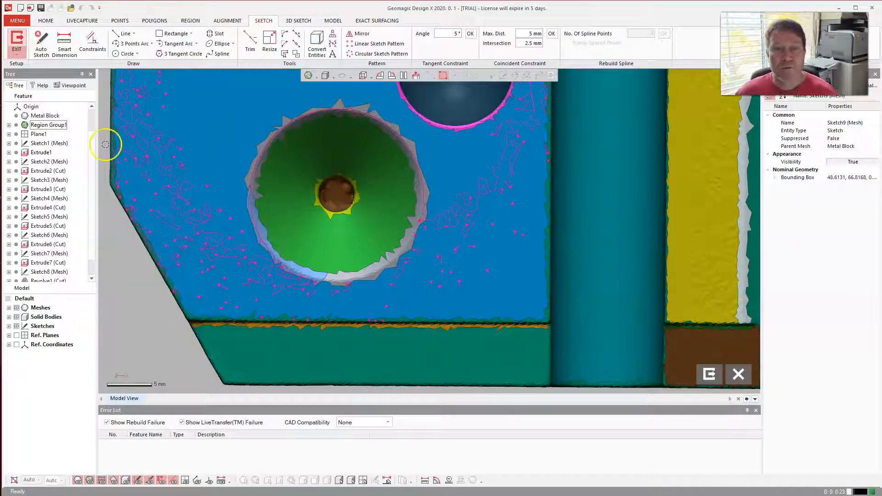
Step: Try to fit a circle of about 10 mm radius to the section outline around the conical hole's rim
{"action": "left_click", "coordinate": [117, 54]}
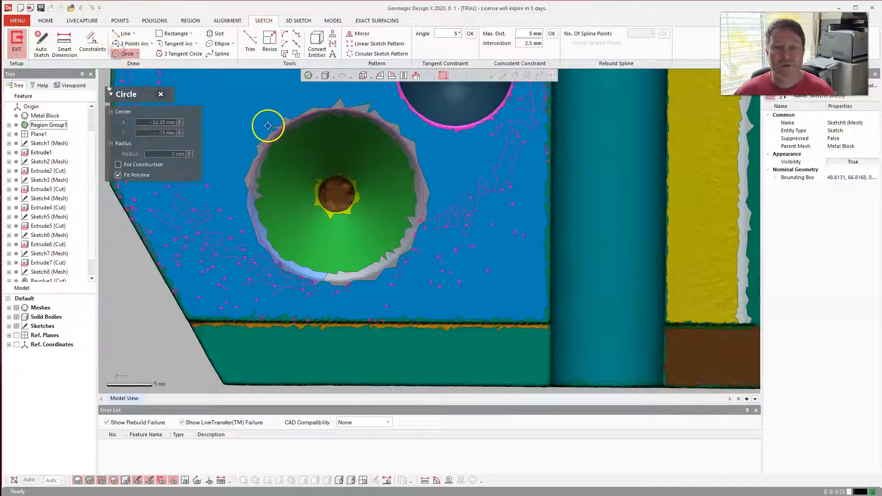
{"action": "left_click", "coordinate": [307, 116]}
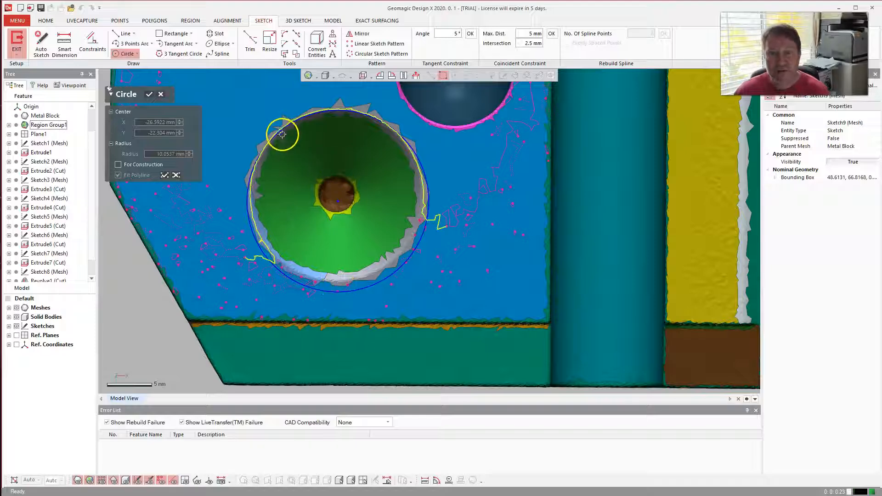
{"action": "left_click", "coordinate": [161, 93]}
{"action": "left_click", "coordinate": [127, 55]}
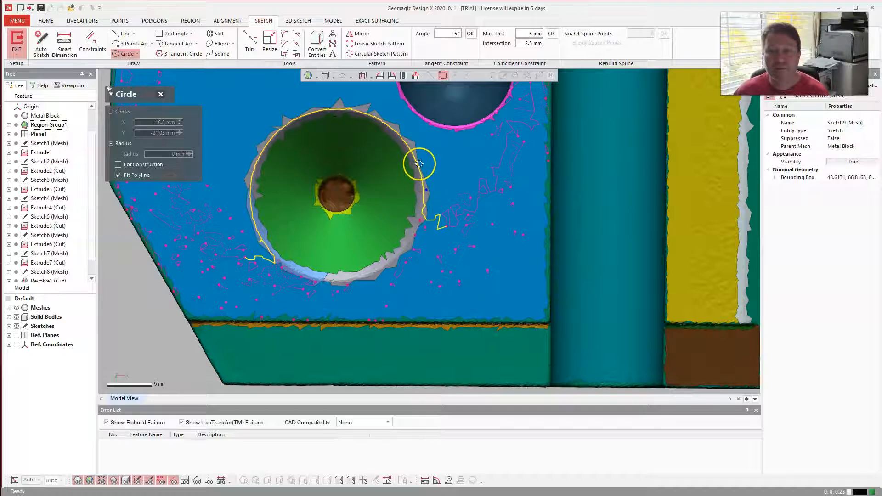
{"action": "left_click", "coordinate": [383, 122]}
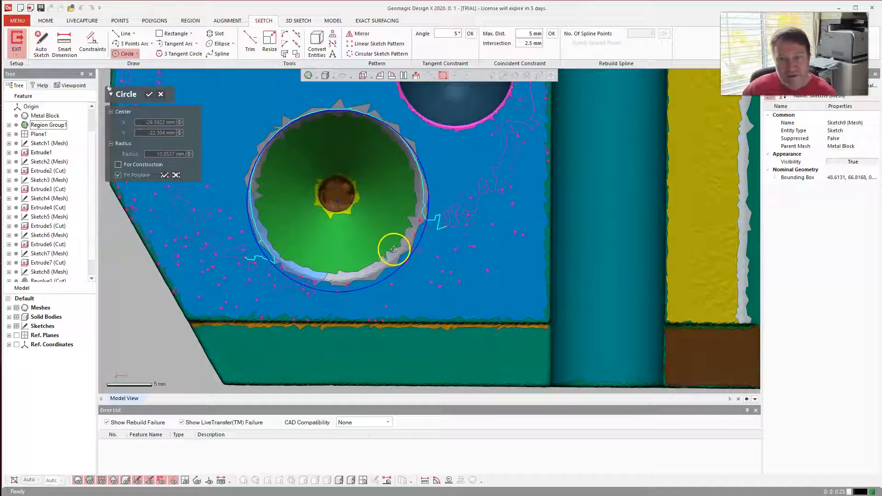
{"action": "left_click", "coordinate": [149, 97]}
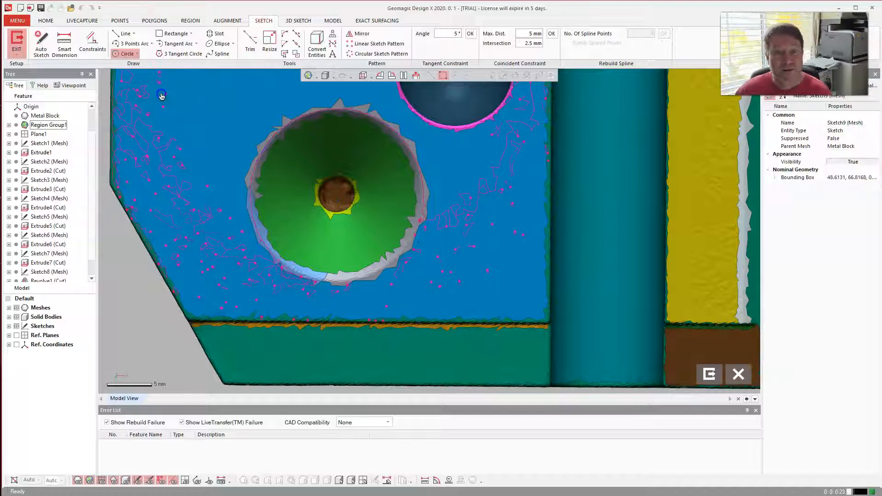
Step: Try a line about 9.7 mm long from the conical hole's centre to its rim, and delete it
{"action": "left_click", "coordinate": [118, 35]}
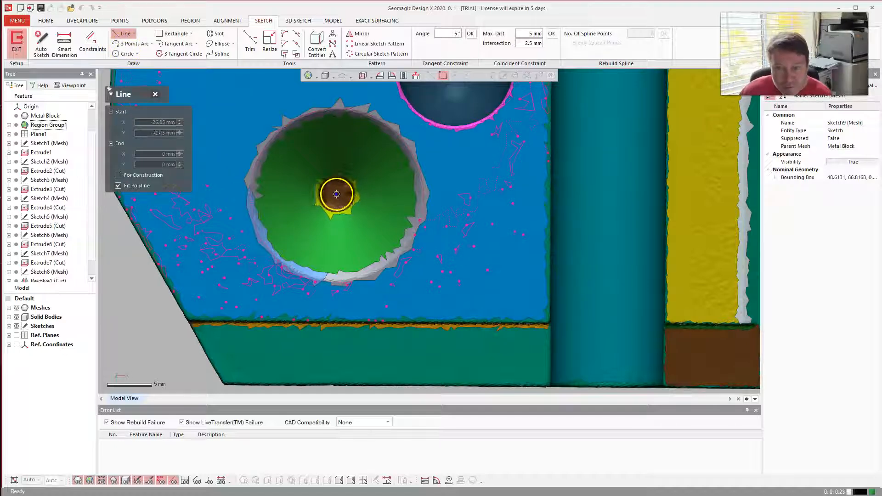
{"action": "left_click", "coordinate": [337, 194]}
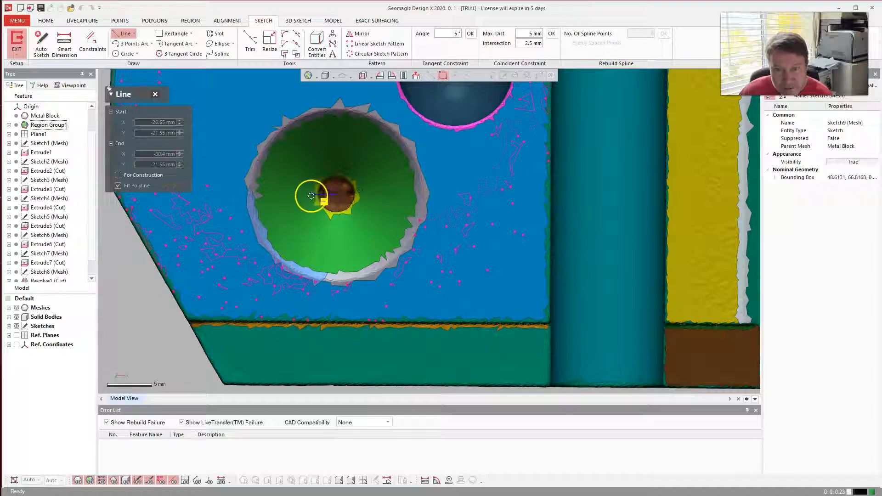
{"action": "left_click", "coordinate": [250, 194]}
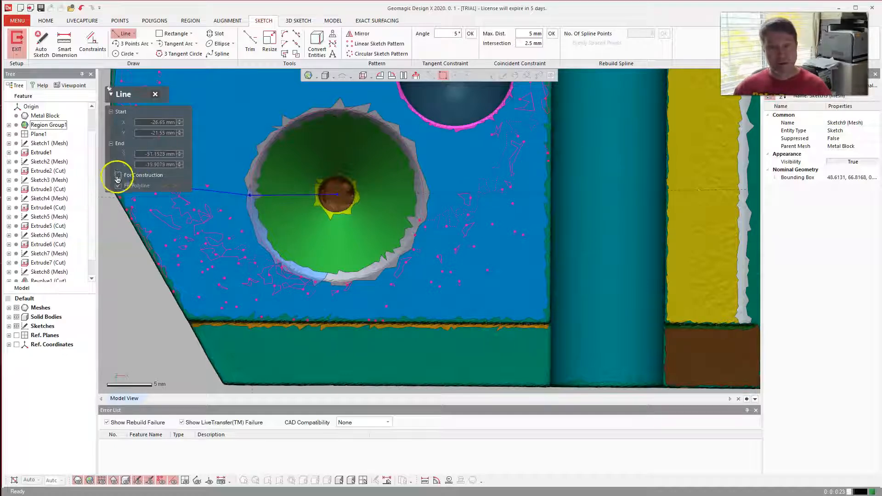
{"action": "key", "text": "Escape"}
{"action": "key", "text": "Escape"}
{"action": "left_click", "coordinate": [288, 196]}
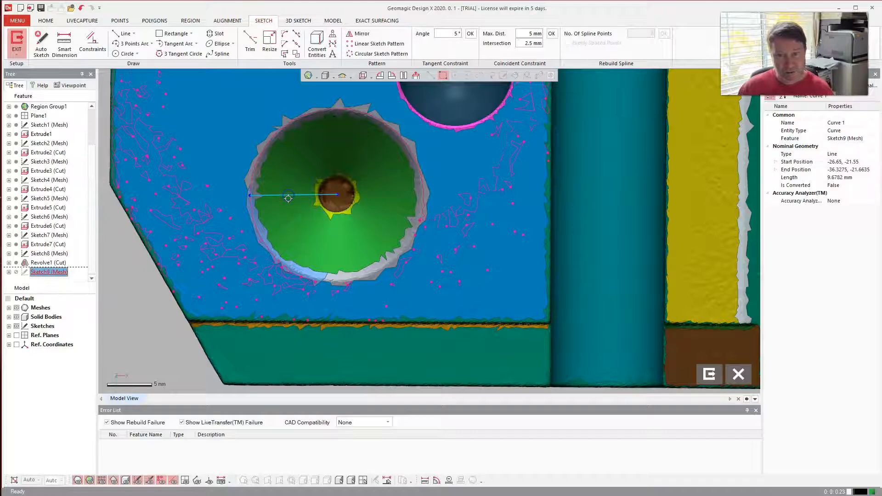
{"action": "key", "text": "Delete"}
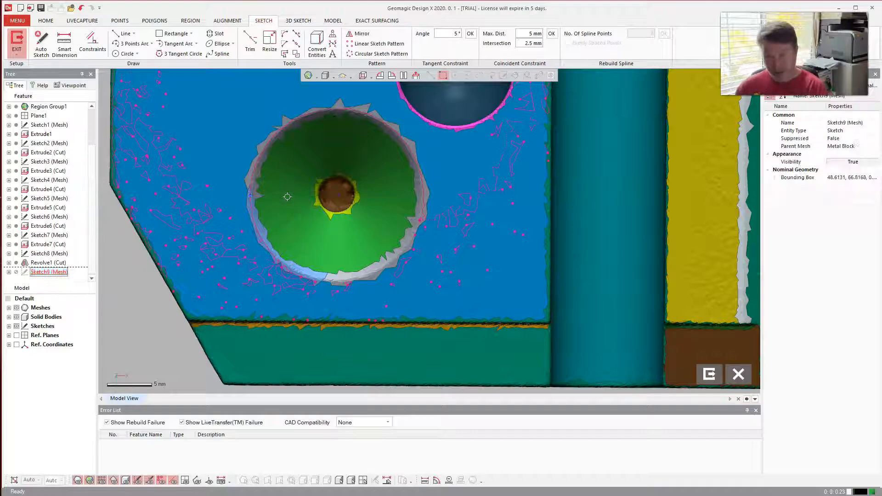
Step: Sketch a horizontal construction line in two segments, about 11.6 mm in total, from the conical hole's centre out past its rim
{"action": "left_click", "coordinate": [115, 34]}
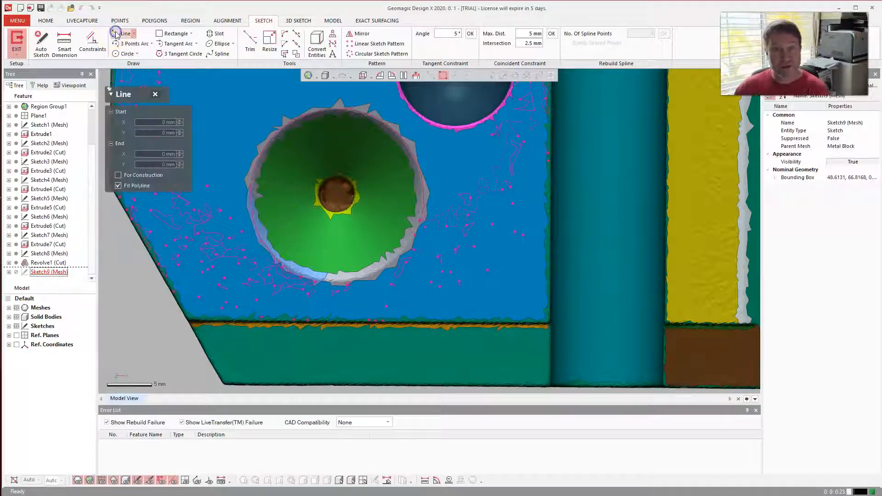
{"action": "left_click", "coordinate": [119, 175]}
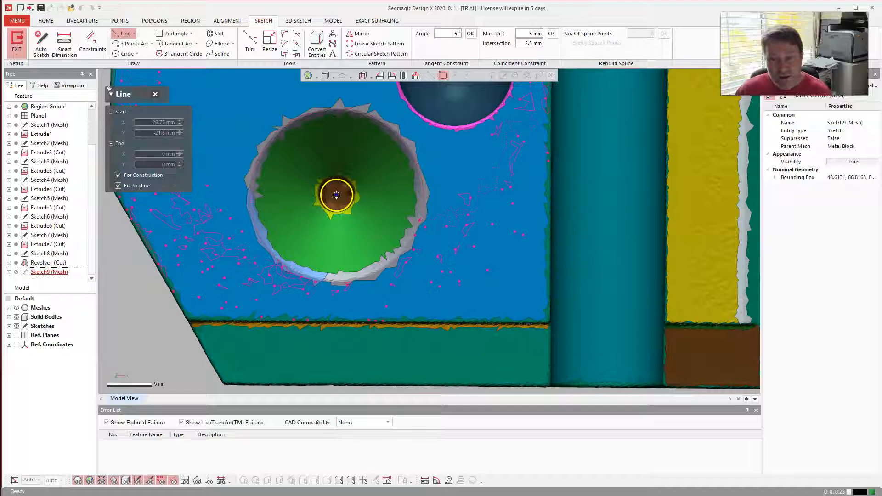
{"action": "scroll", "coordinate": [336, 195], "scroll_direction": "up", "scroll_amount": 3}
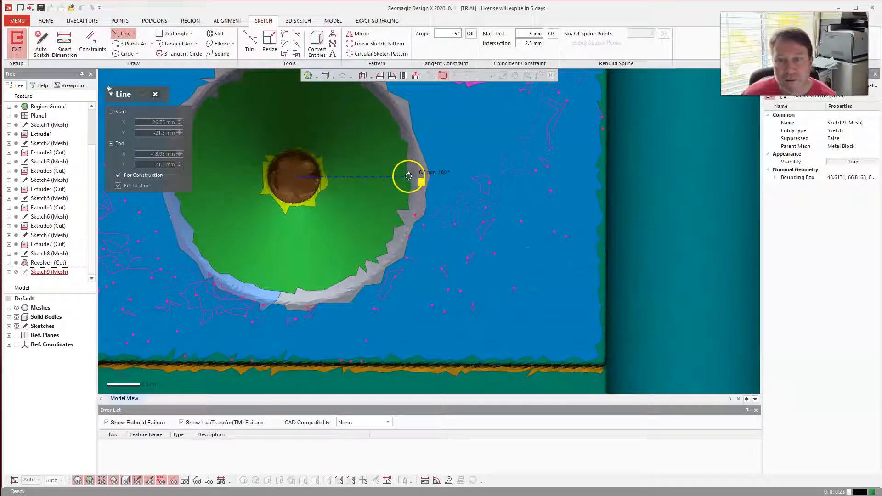
{"action": "left_click", "coordinate": [408, 180]}
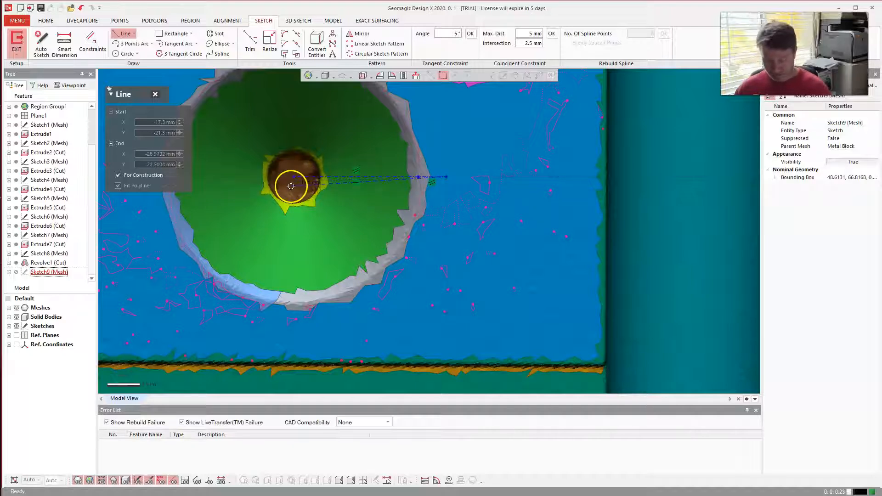
{"action": "key", "text": "Escape"}
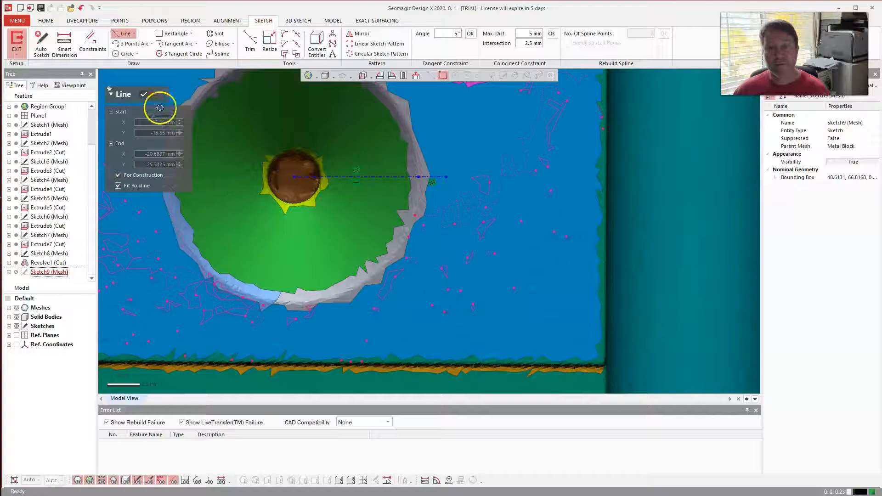
{"action": "left_click", "coordinate": [143, 94]}
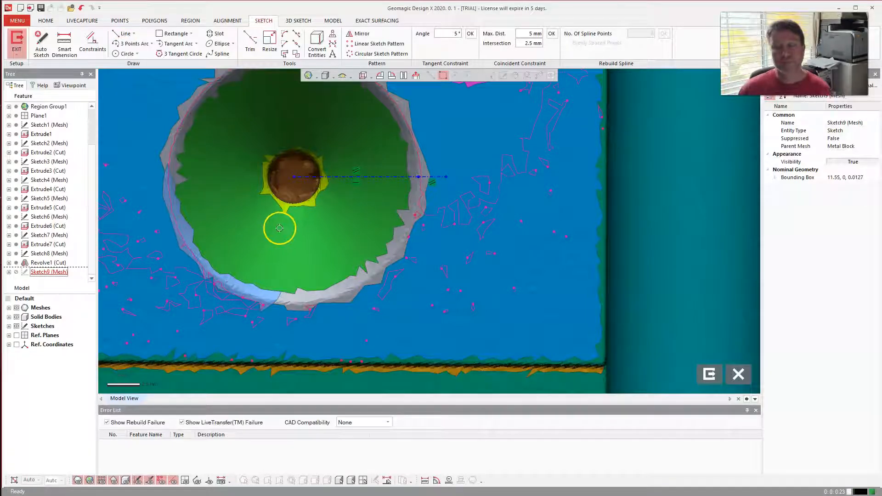
Step: Finish the sketch and add a reference plane through its construction line, using the block's dark side face and the Projection method
{"action": "left_click", "coordinate": [15, 45]}
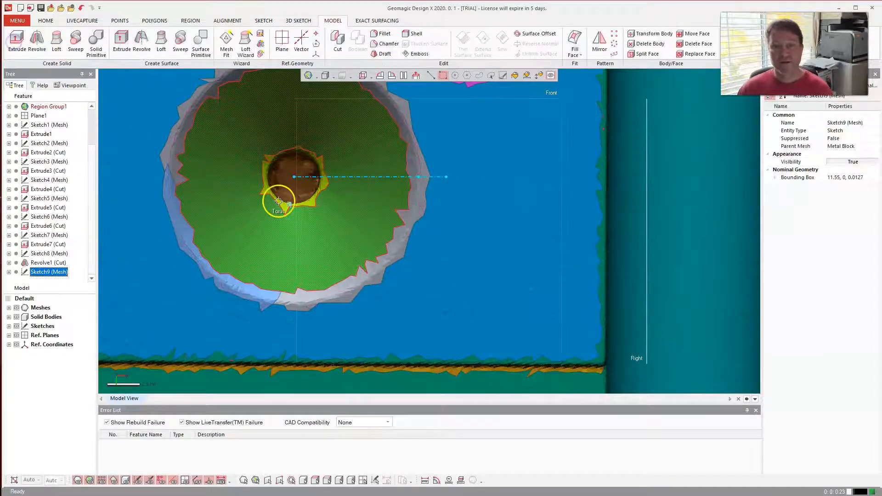
{"action": "scroll", "coordinate": [321, 201], "scroll_direction": "up", "scroll_amount": 2}
{"action": "scroll", "coordinate": [335, 189], "scroll_direction": "down", "scroll_amount": 5}
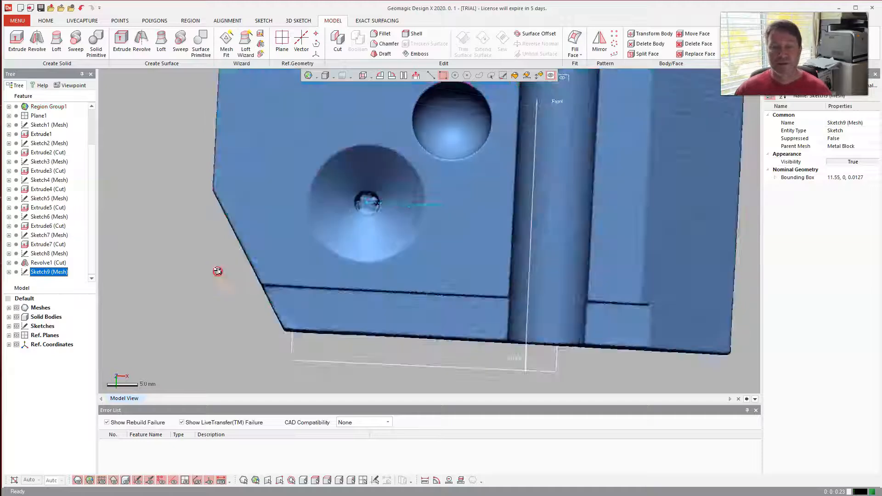
{"action": "right_click_drag", "start_coordinate": [219, 272], "coordinate": [222, 156]}
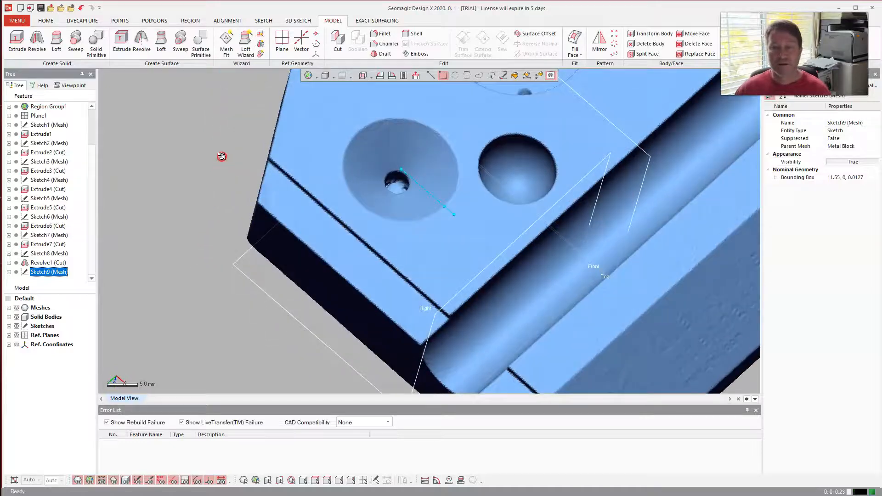
{"action": "left_click", "coordinate": [447, 206]}
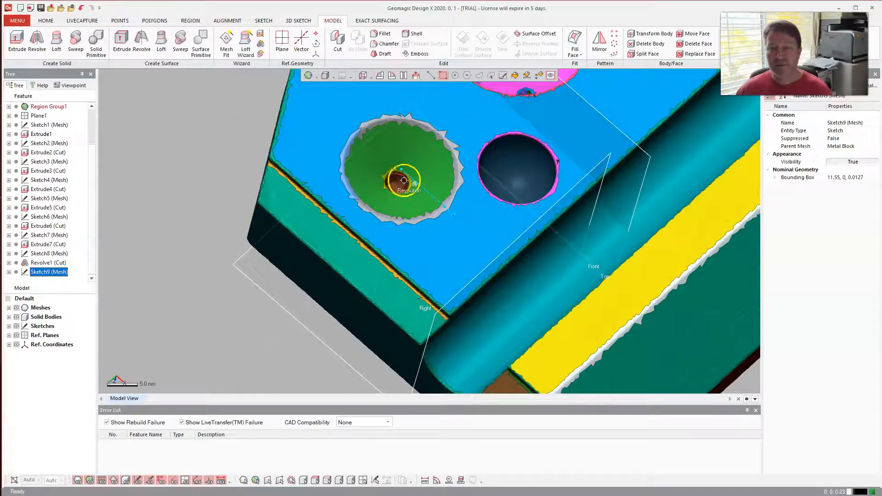
{"action": "left_click", "coordinate": [284, 44]}
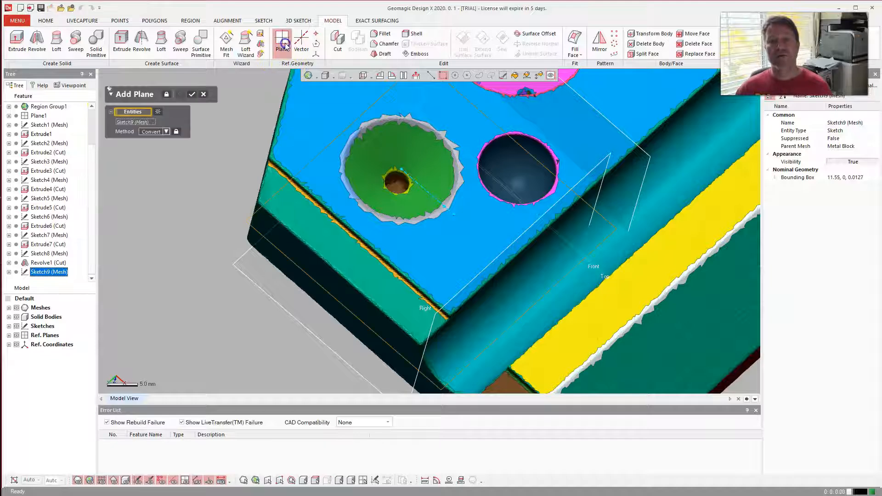
{"action": "left_click", "coordinate": [287, 248]}
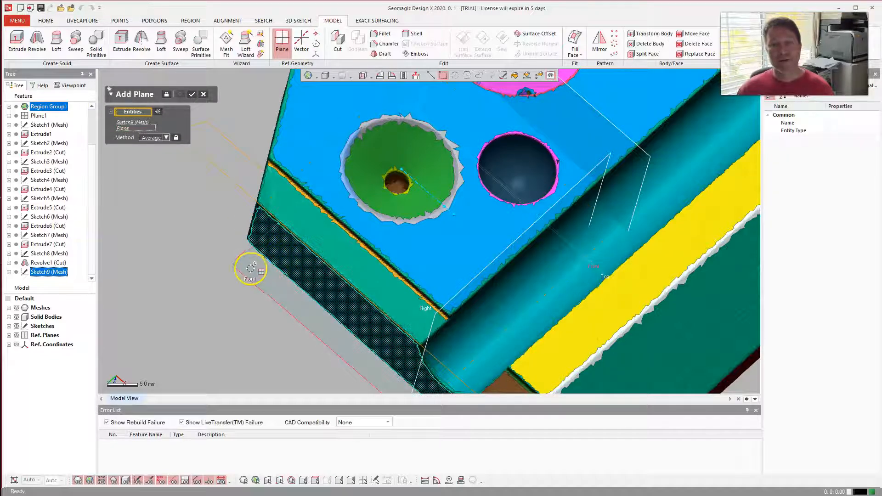
{"action": "left_click", "coordinate": [265, 224]}
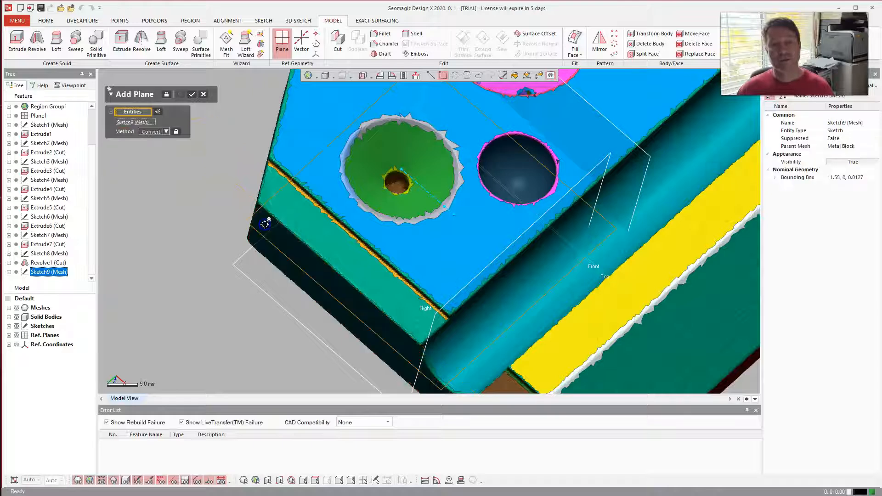
{"action": "left_click", "coordinate": [256, 240]}
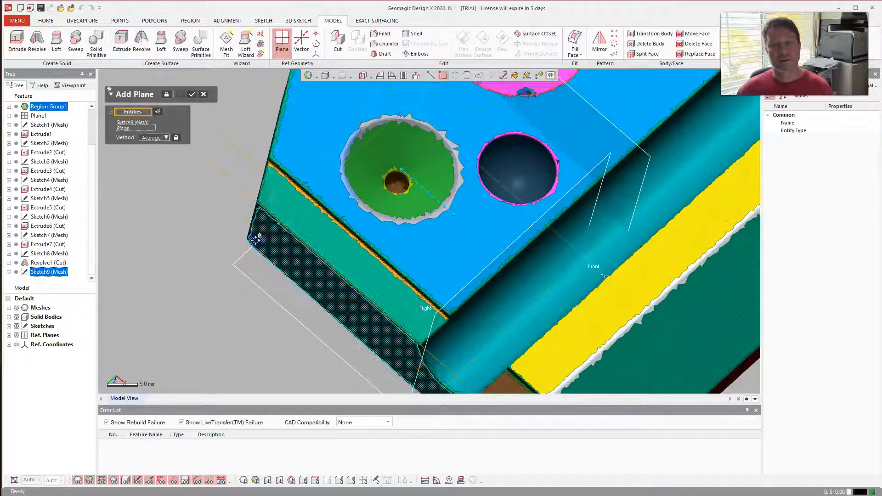
{"action": "left_click", "coordinate": [419, 184]}
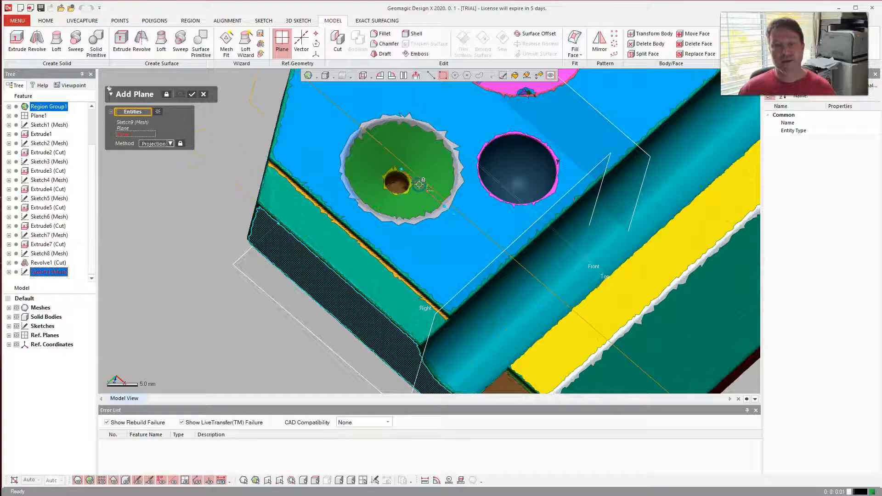
{"action": "left_click", "coordinate": [191, 95]}
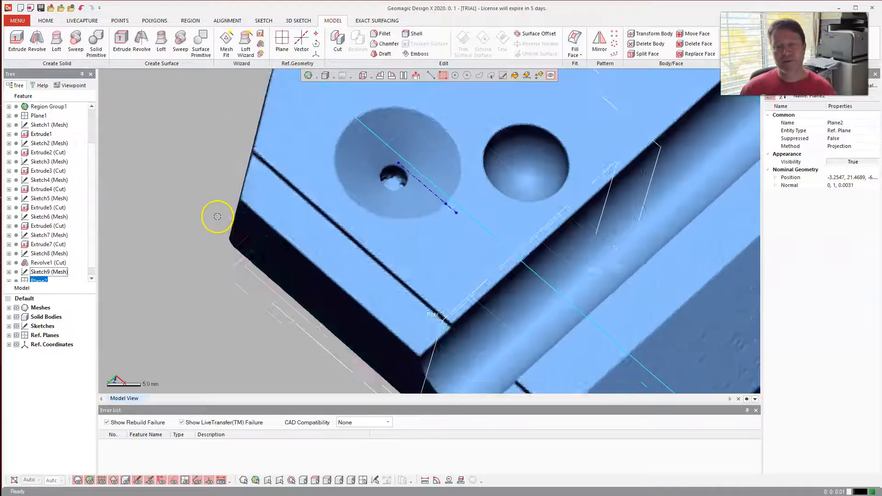
Step: Start a planar mesh sketch on the new reference plane through the conical hole with a 0 mm section offset
{"action": "mouse_move", "coordinate": [213, 213]}
{"action": "right_mouse_down"}
{"action": "mouse_move", "coordinate": [308, 236]}
{"action": "mouse_move", "coordinate": [179, 170]}
{"action": "mouse_move", "coordinate": [167, 263]}
{"action": "mouse_move", "coordinate": [408, 284]}
{"action": "mouse_move", "coordinate": [402, 137]}
{"action": "mouse_move", "coordinate": [354, 193]}
{"action": "right_mouse_up"}
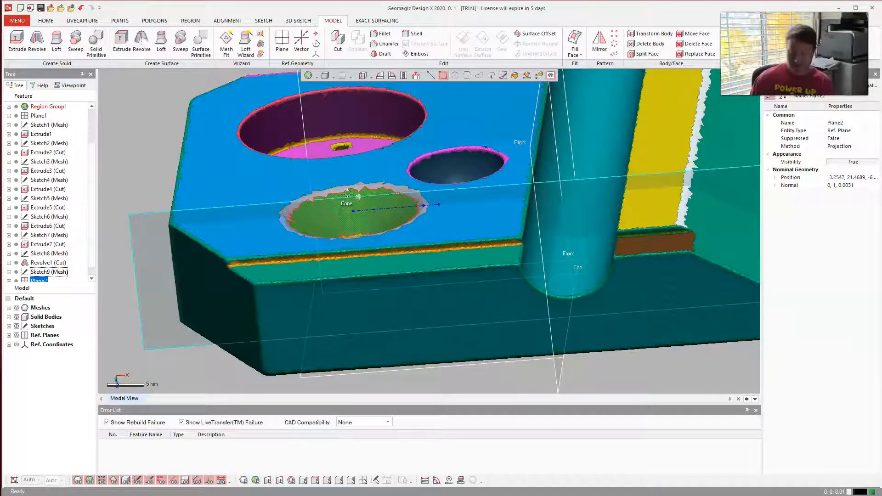
{"action": "left_click", "coordinate": [143, 283]}
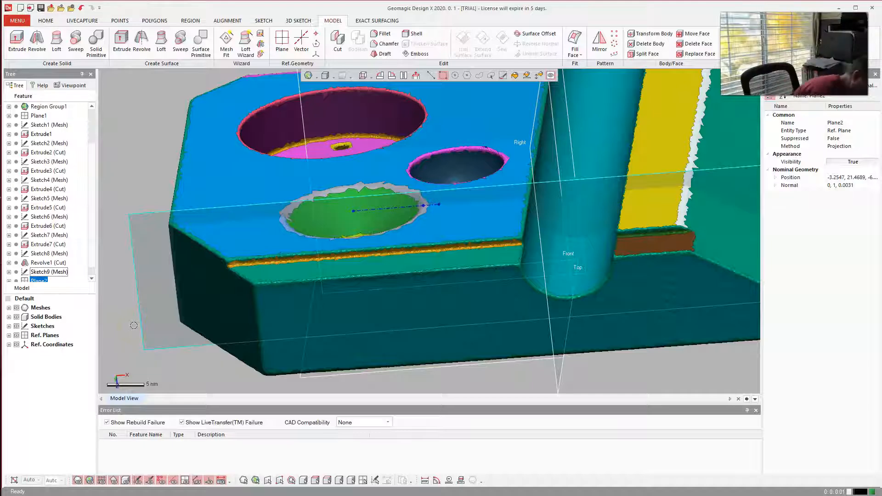
{"action": "left_click", "coordinate": [142, 261]}
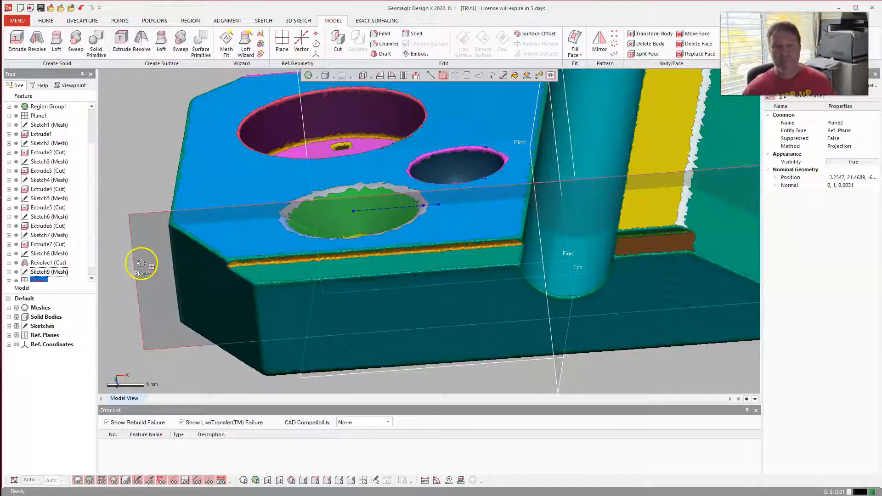
{"action": "right_click", "coordinate": [149, 228]}
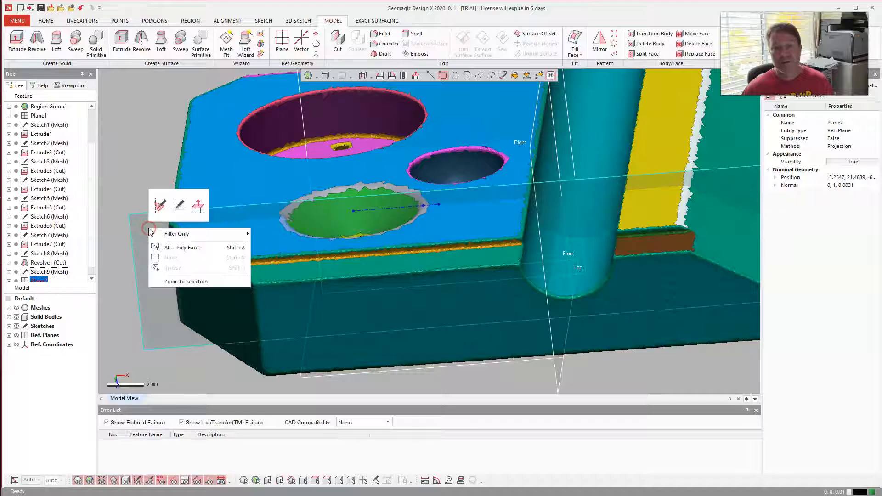
{"action": "left_click", "coordinate": [157, 205]}
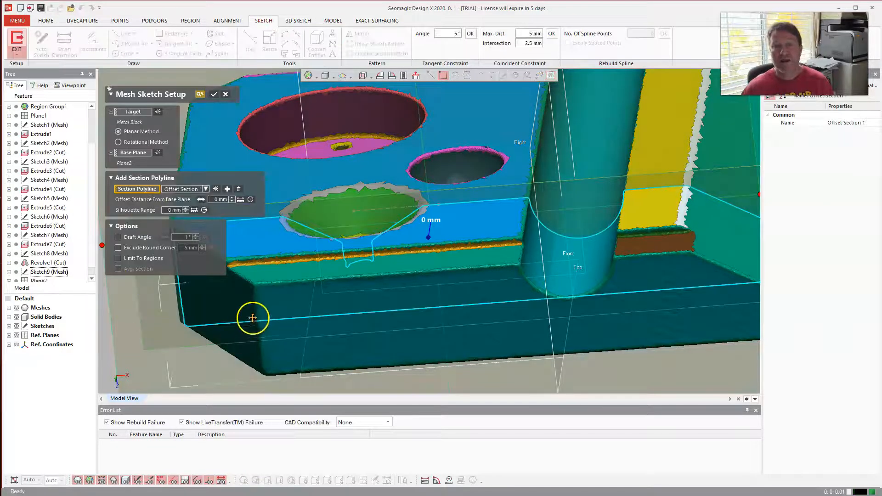
{"action": "left_click", "coordinate": [216, 94]}
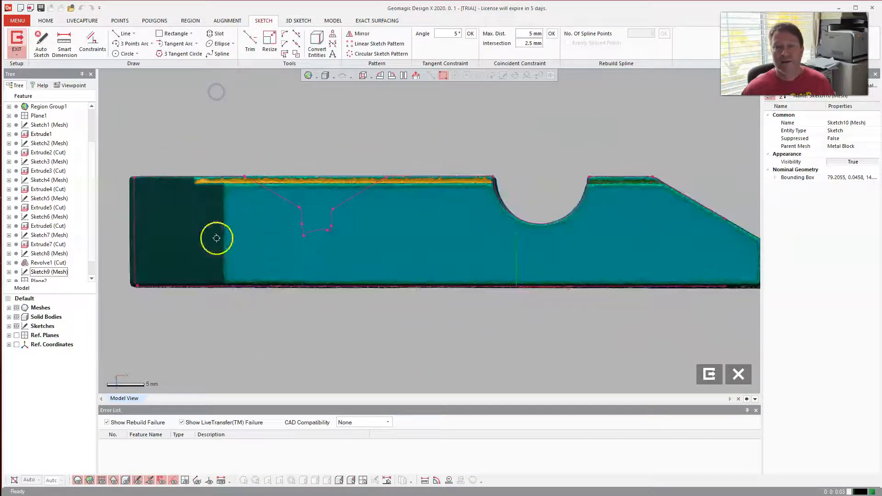
Step: Fit a line to one sloped wall of the conical hole's section outline, spanning about 7.3 mm by 4.2 mm
{"action": "scroll", "coordinate": [315, 206], "scroll_direction": "up", "scroll_amount": 5}
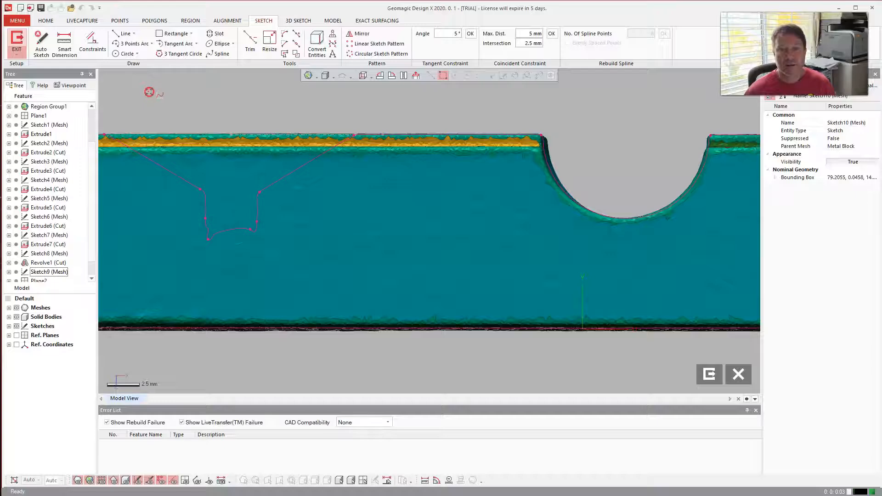
{"action": "scroll", "coordinate": [371, 134], "scroll_direction": "down", "scroll_amount": 3}
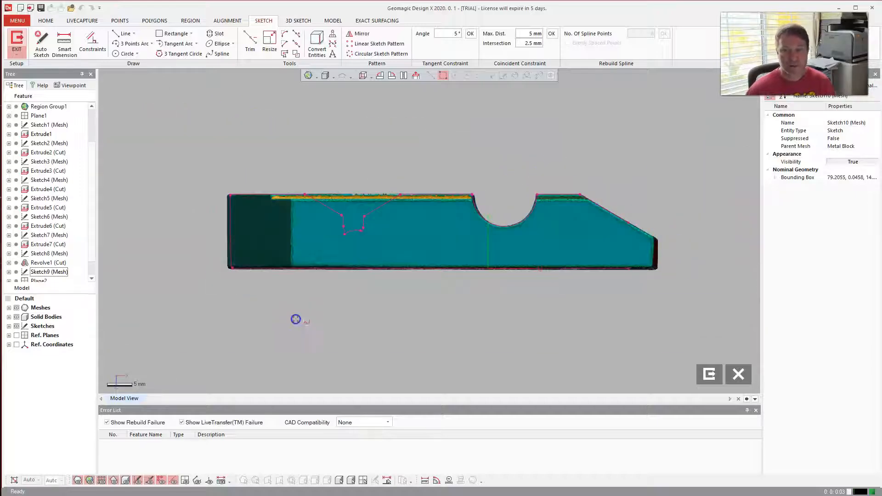
{"action": "right_click_drag", "start_coordinate": [153, 293], "coordinate": [197, 290], "text": "ctrl"}
{"action": "scroll", "coordinate": [249, 205], "scroll_direction": "up", "scroll_amount": 1}
{"action": "scroll", "coordinate": [249, 205], "scroll_direction": "up", "scroll_amount": 5}
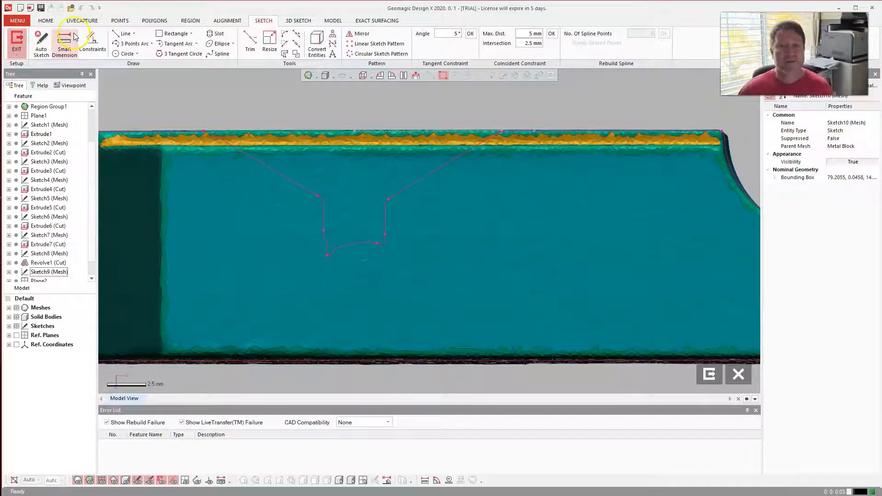
{"action": "left_click", "coordinate": [123, 33]}
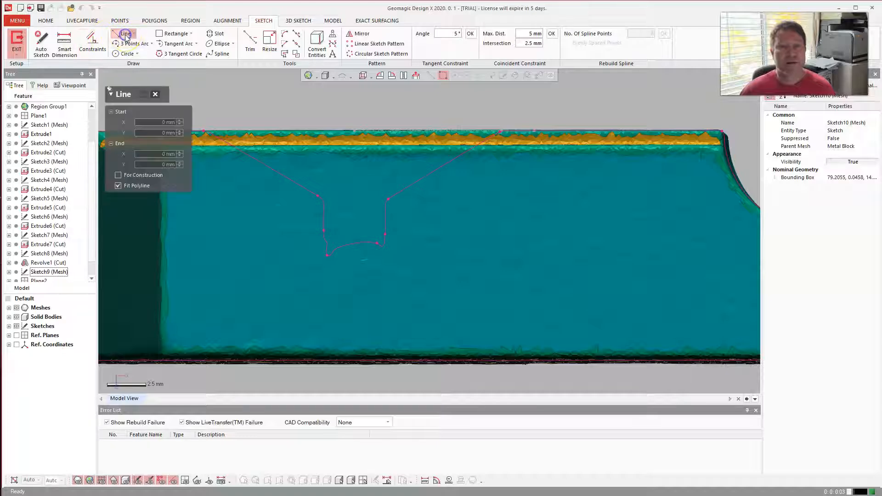
{"action": "left_click", "coordinate": [265, 164]}
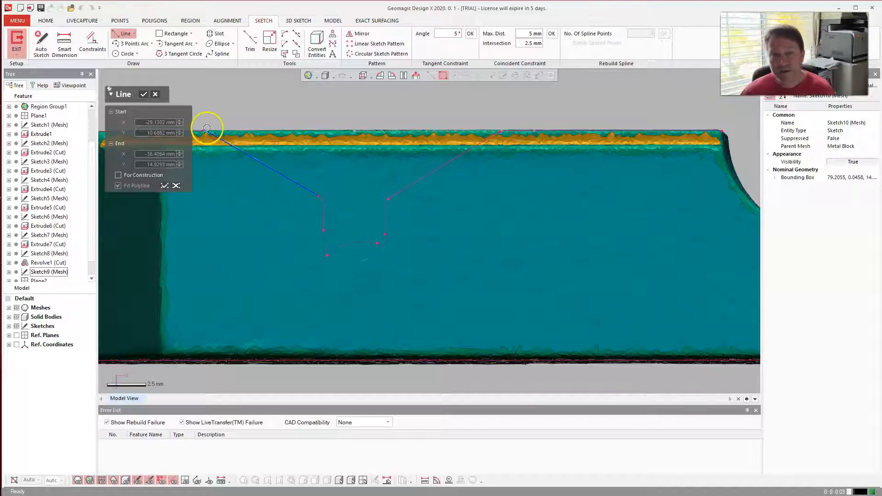
{"action": "left_click", "coordinate": [144, 94]}
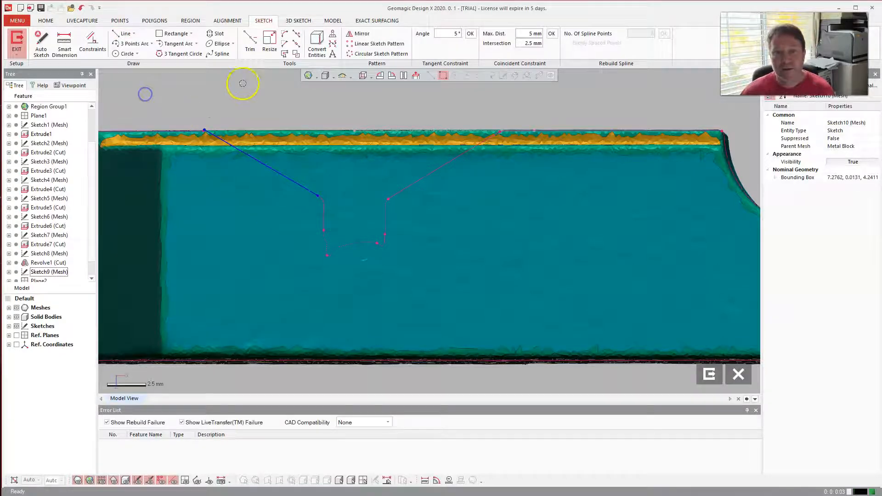
Step: Try to fit a line to the small bore's side wall directly below the fitted sloped line
{"action": "left_click", "coordinate": [113, 36]}
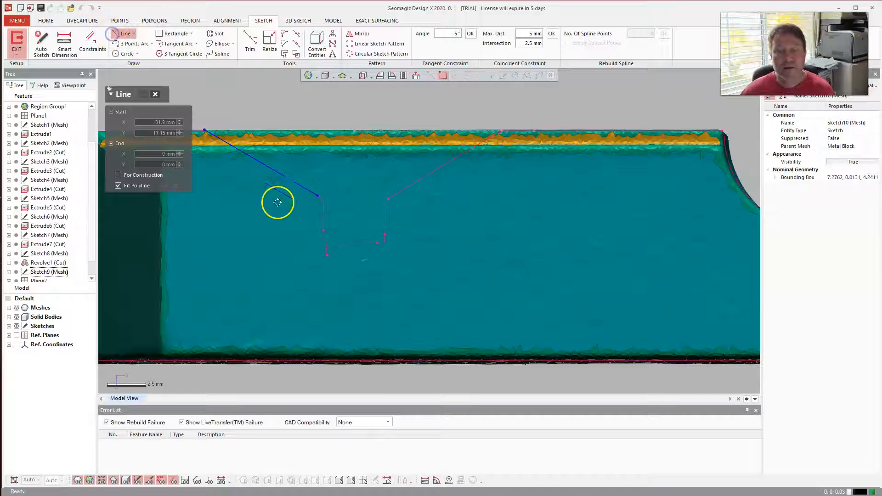
{"action": "scroll", "coordinate": [317, 214], "scroll_direction": "up", "scroll_amount": 5}
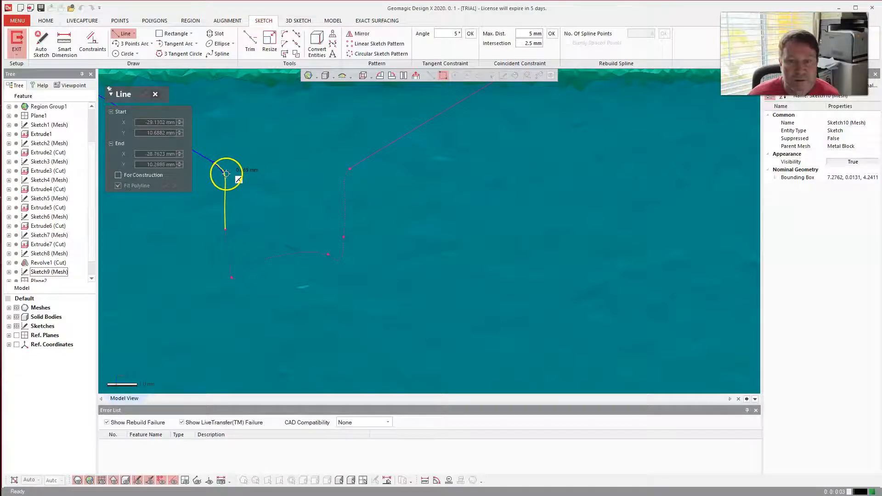
{"action": "scroll", "coordinate": [207, 163], "scroll_direction": "up", "scroll_amount": 4}
{"action": "scroll", "coordinate": [356, 186], "scroll_direction": "down", "scroll_amount": 5}
{"action": "scroll", "coordinate": [255, 176], "scroll_direction": "down", "scroll_amount": 2}
{"action": "right_click_drag", "start_coordinate": [243, 167], "coordinate": [378, 189], "text": "ctrl"}
{"action": "scroll", "coordinate": [390, 209], "scroll_direction": "up", "scroll_amount": 1}
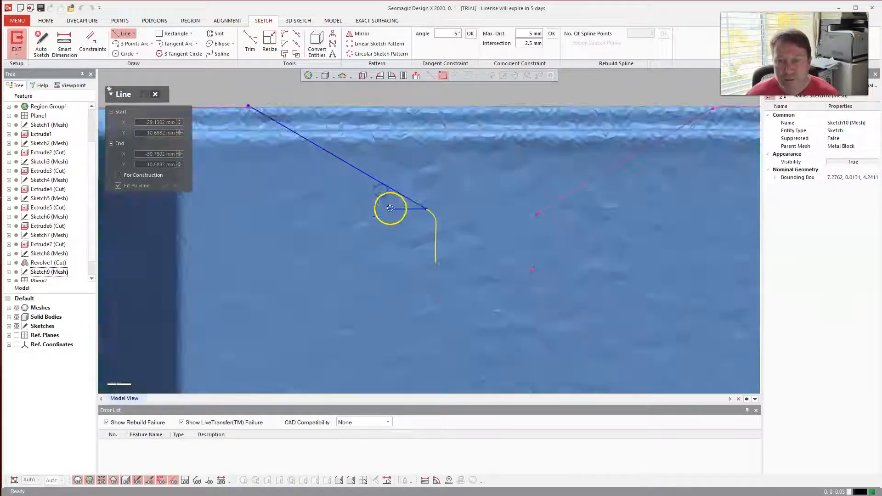
{"action": "scroll", "coordinate": [391, 209], "scroll_direction": "up", "scroll_amount": 5}
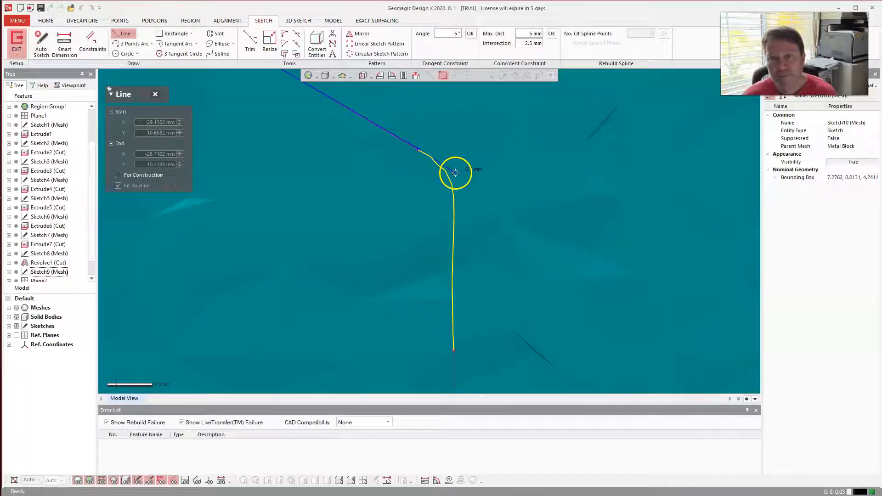
{"action": "left_click", "coordinate": [438, 165]}
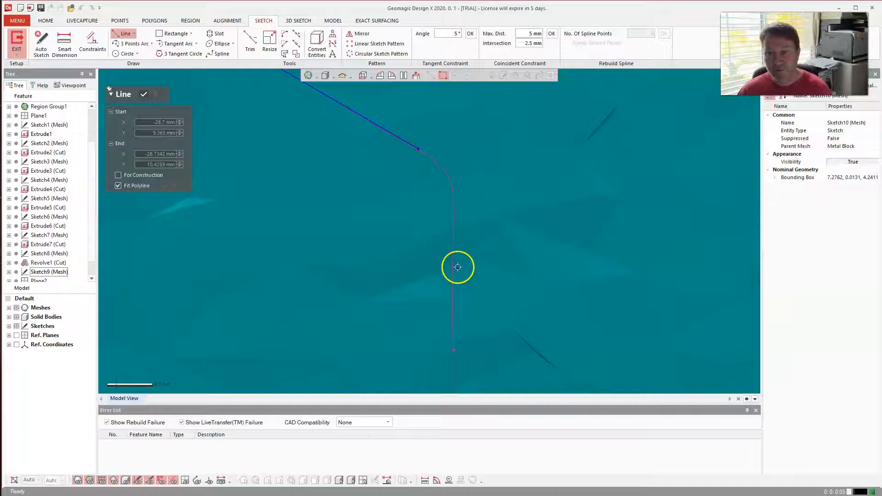
{"action": "left_click", "coordinate": [453, 243]}
{"action": "left_click", "coordinate": [452, 244]}
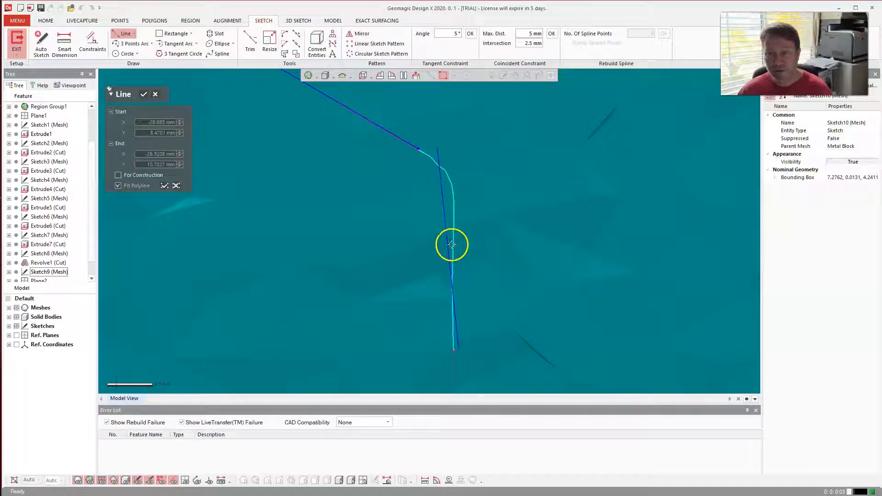
{"action": "left_click", "coordinate": [451, 206]}
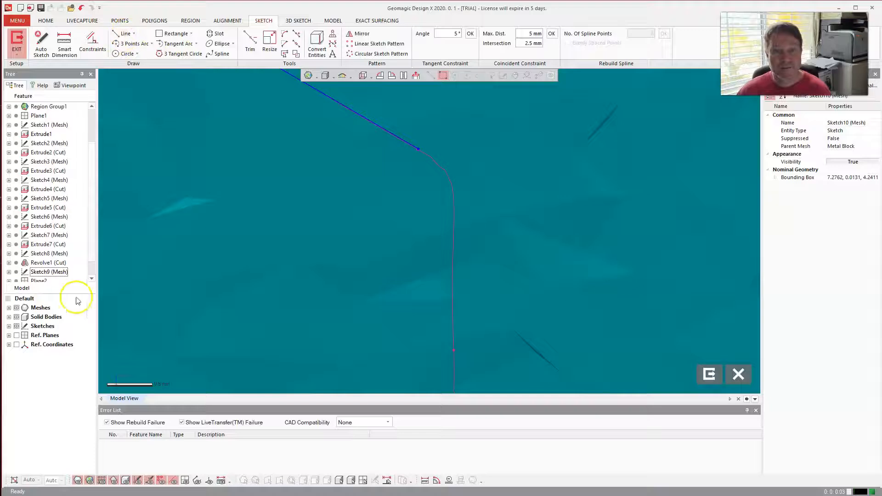
Step: Draw a vertical line about 2.4 mm long along the small bore's side wall, reaching above the end of the sloped line
{"action": "left_click", "coordinate": [123, 34]}
{"action": "left_click", "coordinate": [248, 132]}
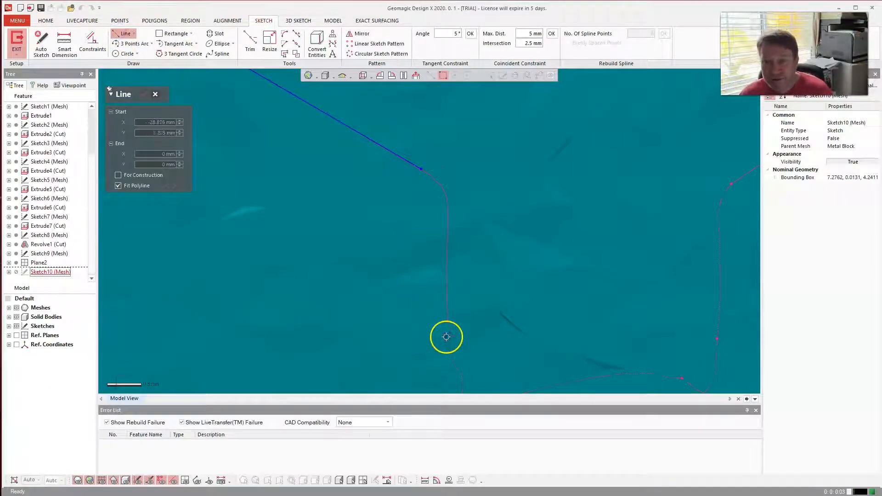
{"action": "left_click_drag", "start_coordinate": [448, 328], "coordinate": [448, 162]}
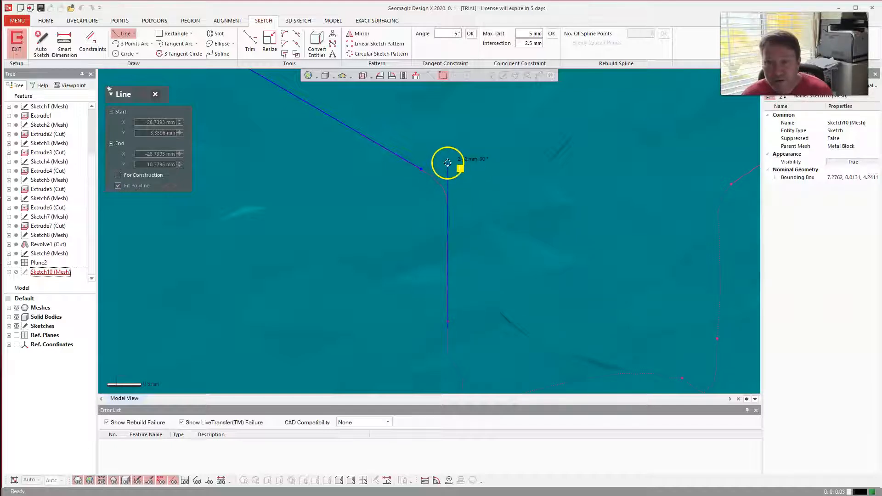
{"action": "left_click", "coordinate": [448, 161]}
{"action": "key", "text": "Escape"}
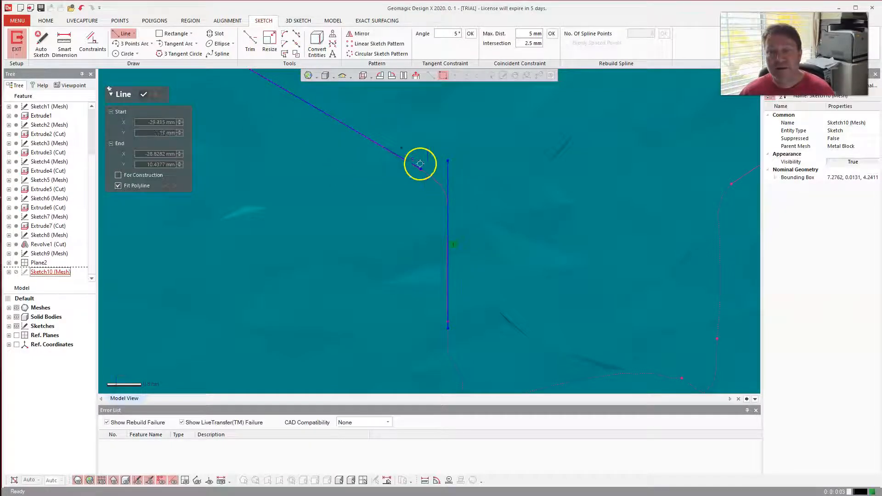
Step: Extend the sloped line to the vertical line and trim the vertical line's excess above their intersection
{"action": "left_click", "coordinate": [296, 34]}
{"action": "left_click", "coordinate": [394, 152]}
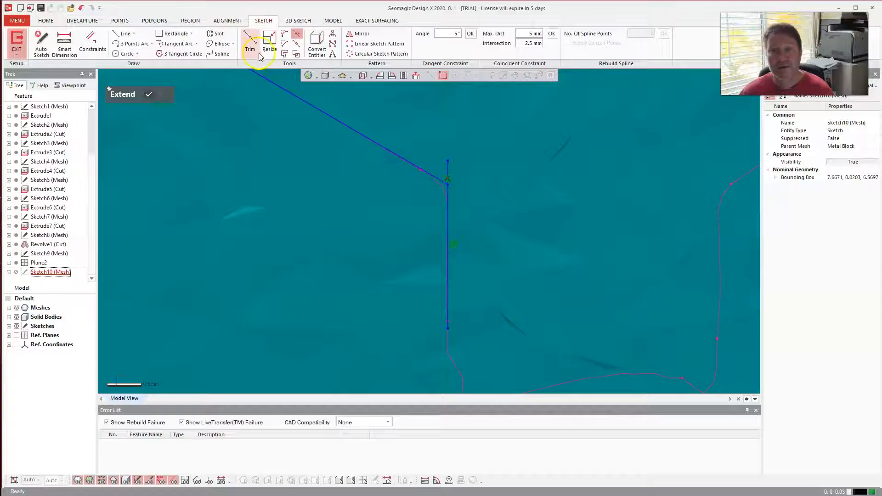
{"action": "left_click", "coordinate": [250, 42]}
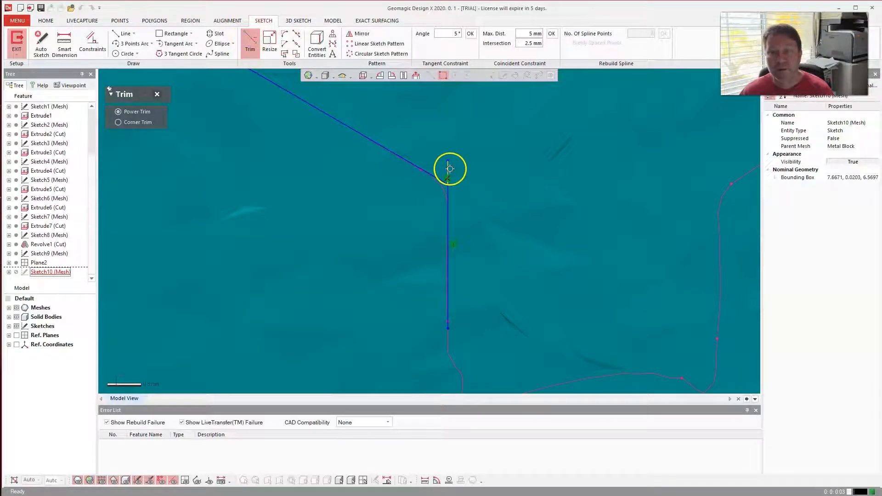
{"action": "mouse_move", "coordinate": [377, 275]}
{"action": "right_mouse_down"}
{"action": "mouse_move", "coordinate": [468, 276]}
{"action": "mouse_move", "coordinate": [427, 262]}
{"action": "mouse_move", "coordinate": [424, 274]}
{"action": "mouse_move", "coordinate": [506, 306]}
{"action": "mouse_move", "coordinate": [528, 244]}
{"action": "mouse_move", "coordinate": [610, 212]}
{"action": "mouse_move", "coordinate": [464, 257]}
{"action": "right_mouse_up"}
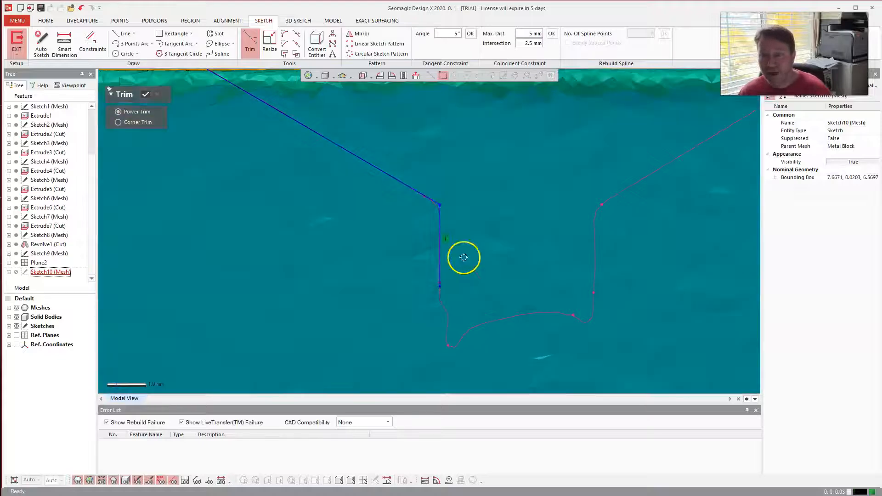
Step: Draw a horizontal construction line about 3.9 mm long from the vertical line's lower end to the small bore's opposite wall
{"action": "left_click", "coordinate": [122, 34]}
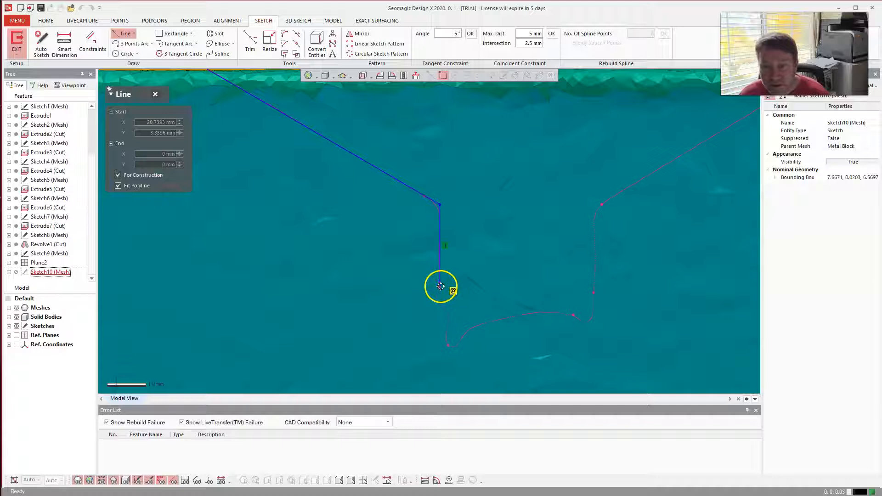
{"action": "left_click_drag", "start_coordinate": [440, 286], "coordinate": [595, 288]}
{"action": "scroll", "coordinate": [594, 290], "scroll_direction": "up", "scroll_amount": 2}
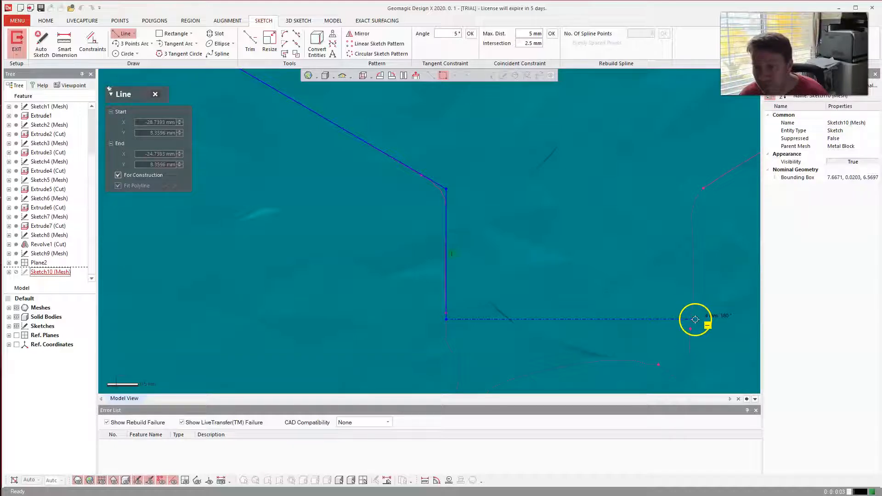
{"action": "left_click", "coordinate": [693, 320]}
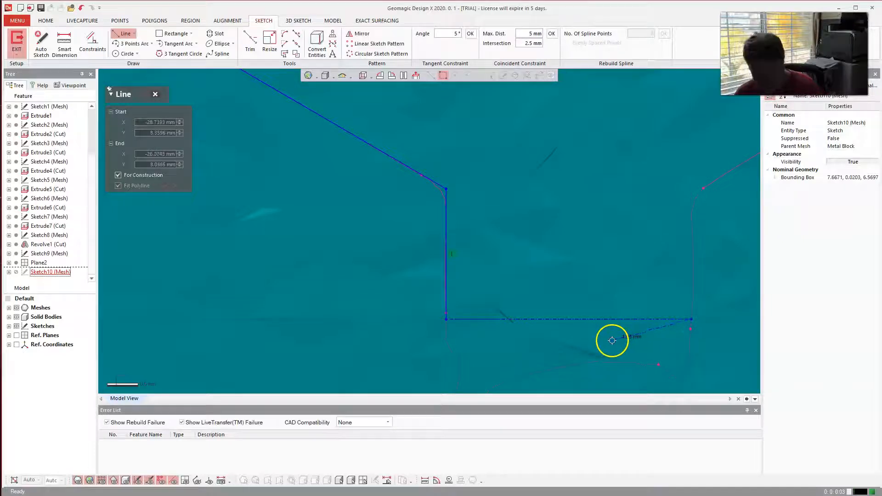
{"action": "key", "text": "Escape"}
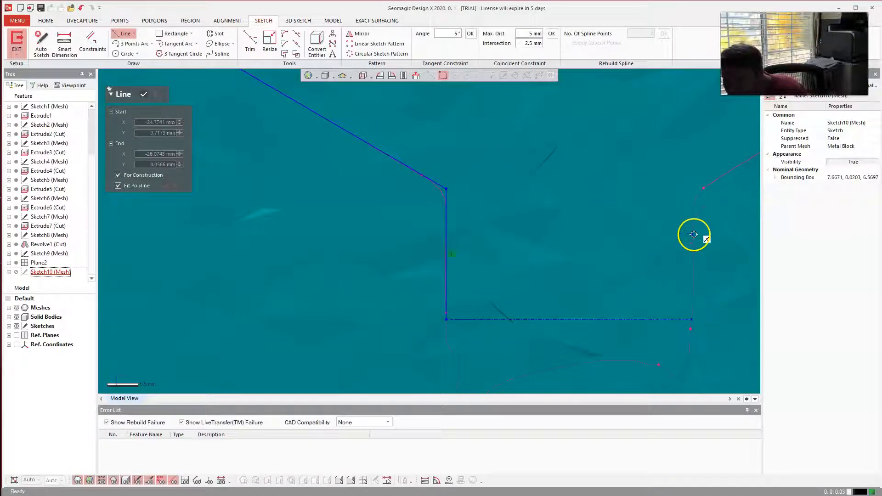
{"action": "key", "text": "Return"}
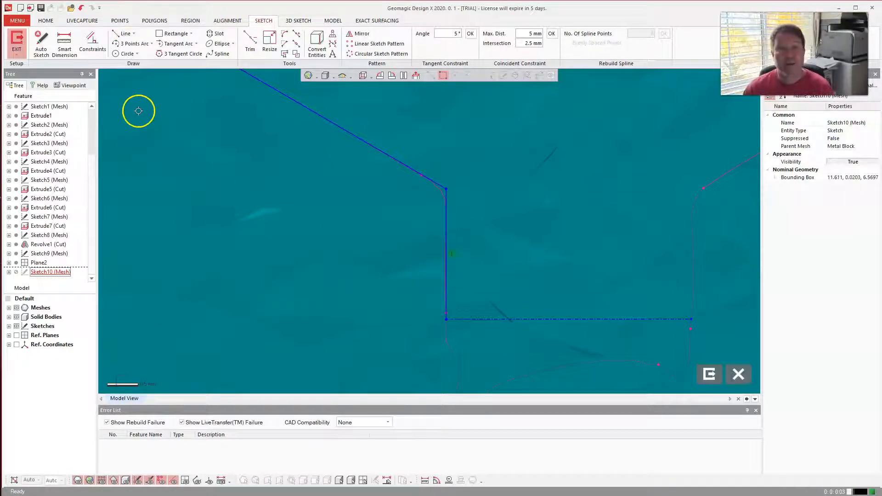
Step: Draw a 7.65 mm vertical centre line up from the construction line's midpoint, continuing about 9.6 mm across and 1.1 mm down to the sloped line's upper end
{"action": "left_click", "coordinate": [123, 34]}
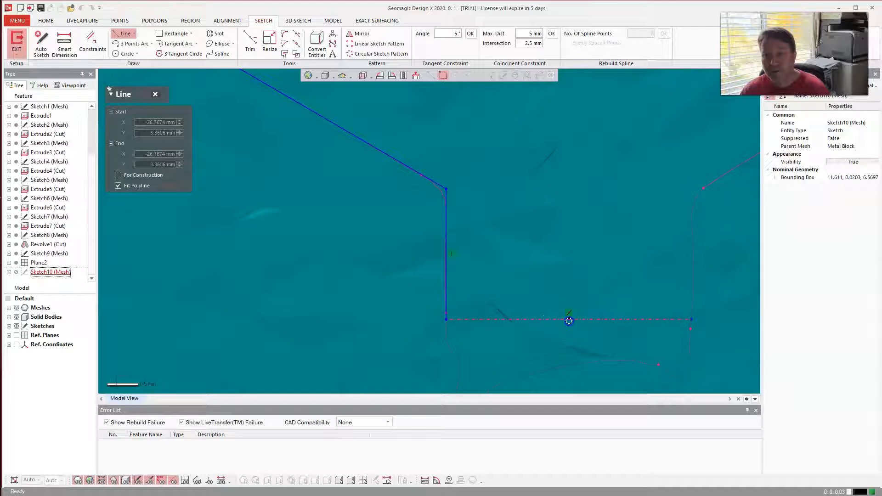
{"action": "mouse_move", "coordinate": [563, 242]}
{"action": "right_mouse_down"}
{"action": "mouse_move", "coordinate": [565, 302]}
{"action": "mouse_move", "coordinate": [577, 319]}
{"action": "mouse_move", "coordinate": [544, 219]}
{"action": "right_mouse_up"}
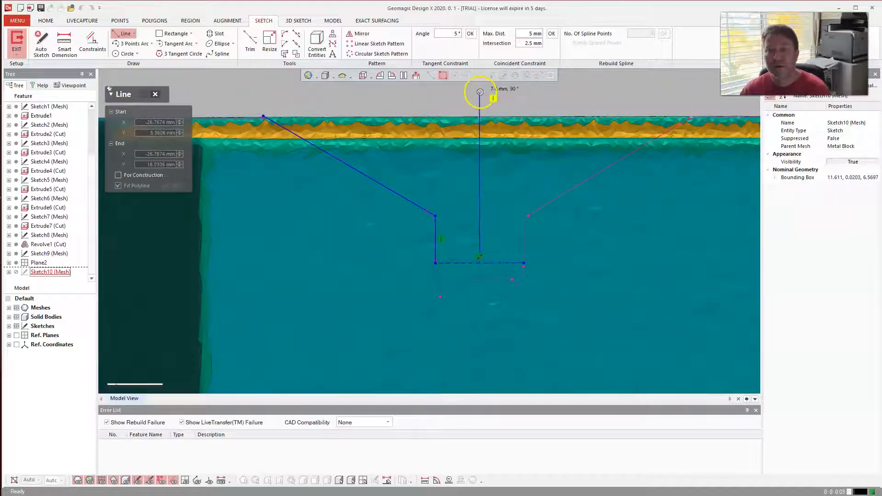
{"action": "left_click", "coordinate": [478, 91]}
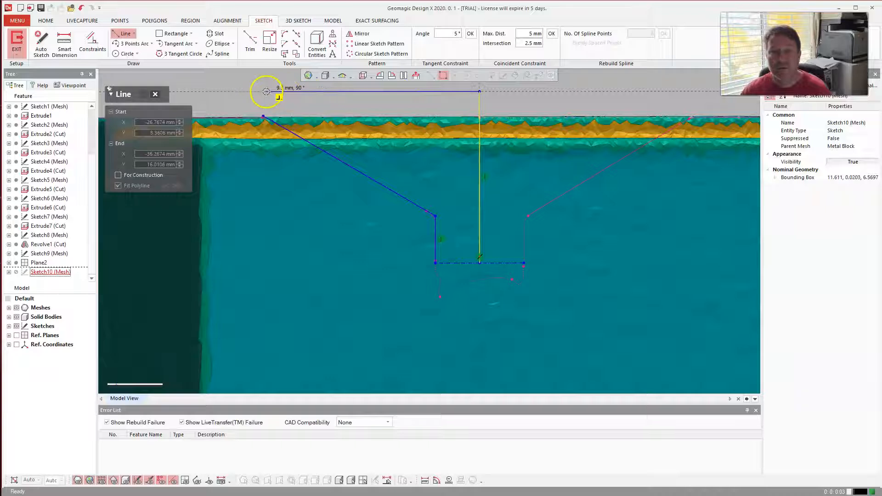
{"action": "left_click", "coordinate": [264, 92]}
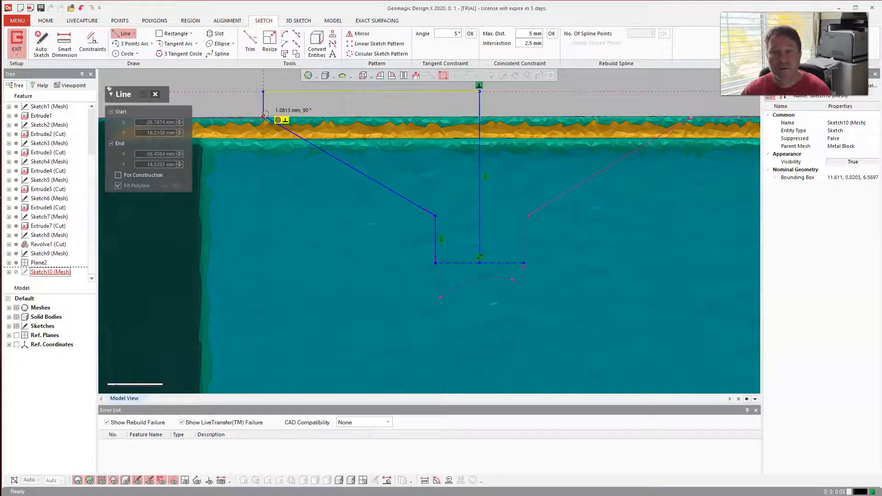
{"action": "left_click", "coordinate": [264, 115]}
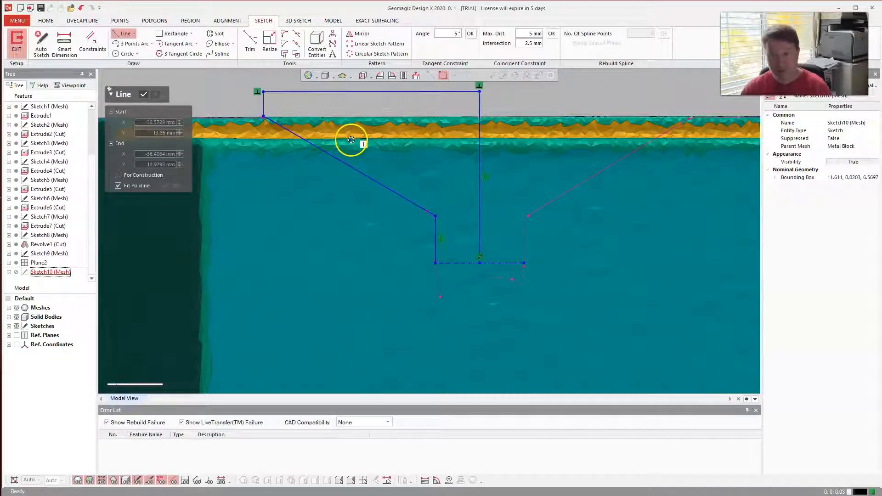
{"action": "key", "text": "Return"}
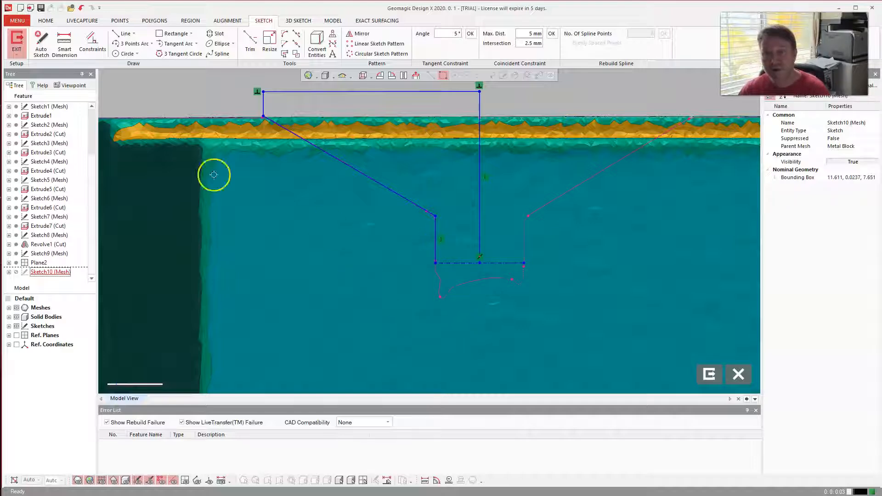
Step: Close the half profile's base with a solid line from the bore wall's lower end to the foot of the centre line
{"action": "left_click", "coordinate": [116, 34]}
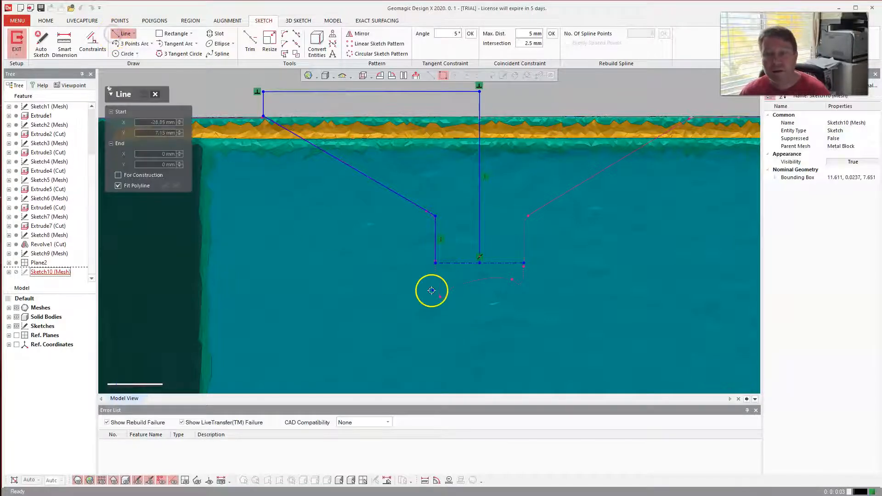
{"action": "scroll", "coordinate": [435, 277], "scroll_direction": "up", "scroll_amount": 6}
{"action": "scroll", "coordinate": [503, 359], "scroll_direction": "up", "scroll_amount": 2}
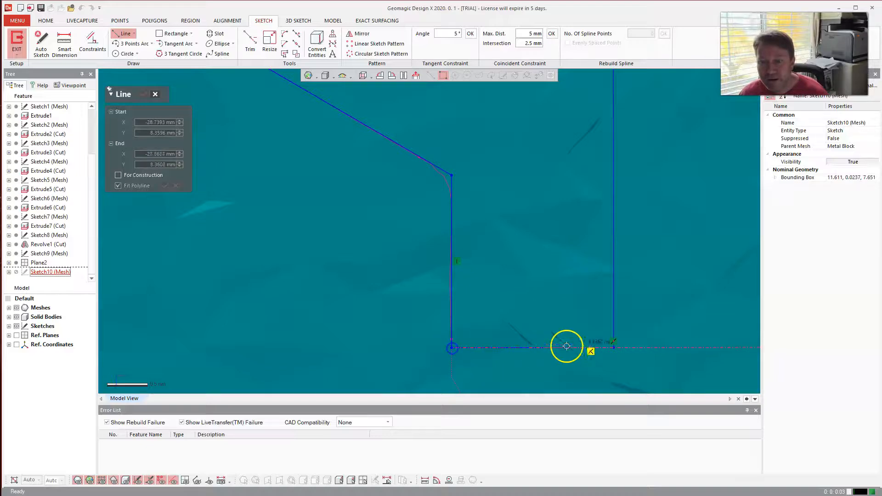
{"action": "left_click", "coordinate": [472, 368]}
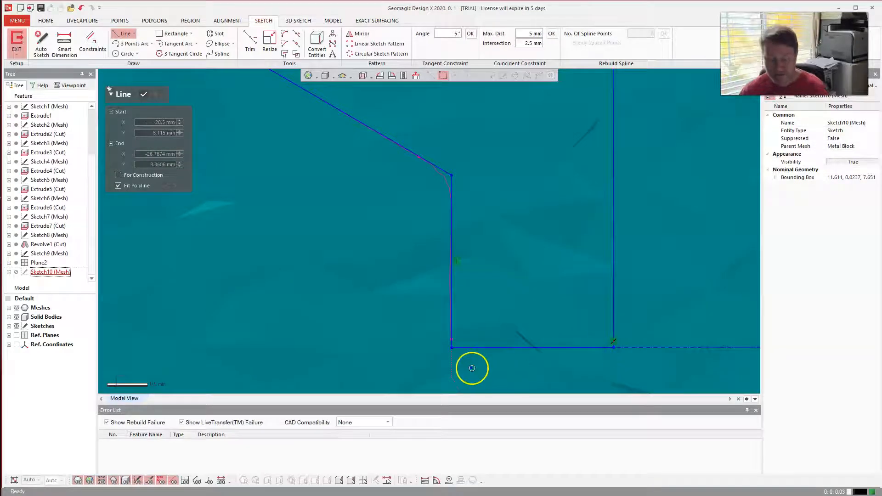
{"action": "key", "text": "Escape"}
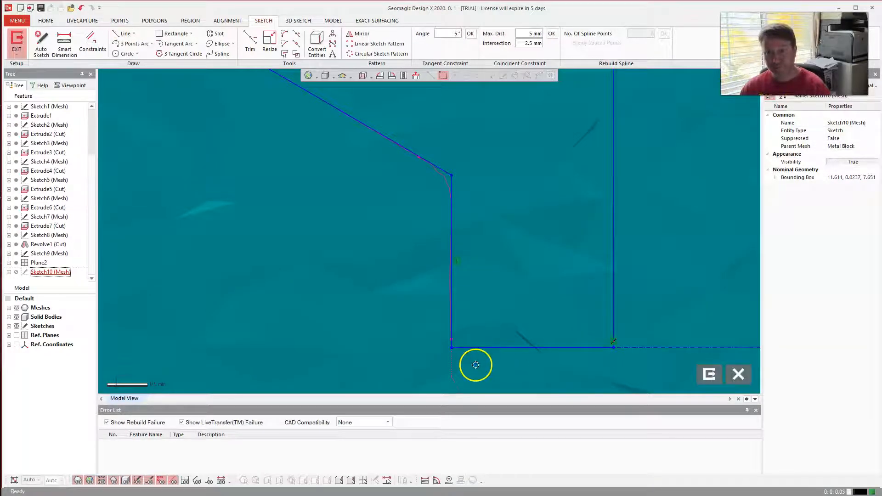
Step: Dimension the vertical length of the small bore's wall line
{"action": "scroll", "coordinate": [495, 301], "scroll_direction": "down", "scroll_amount": 5}
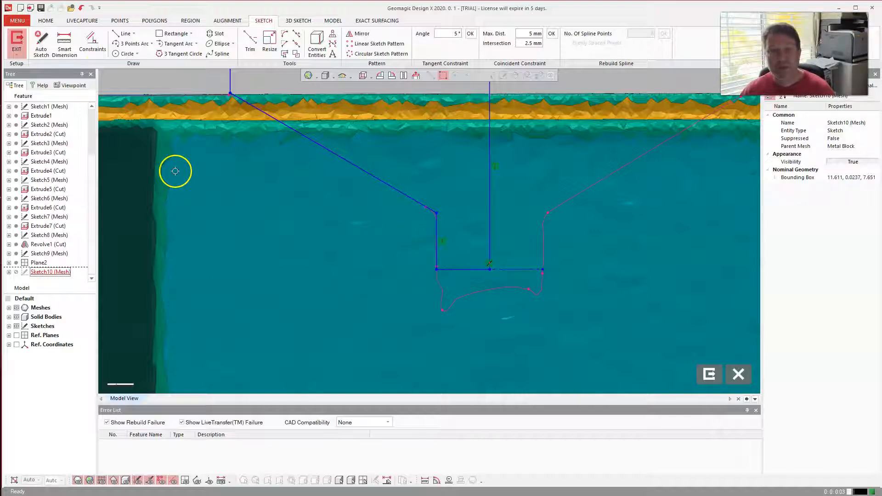
{"action": "left_click", "coordinate": [65, 50]}
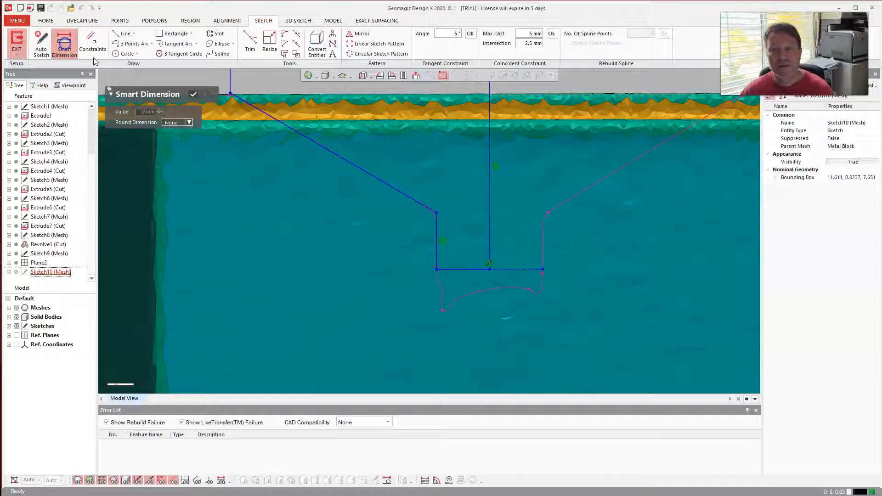
{"action": "left_click", "coordinate": [437, 227]}
{"action": "left_click", "coordinate": [394, 234]}
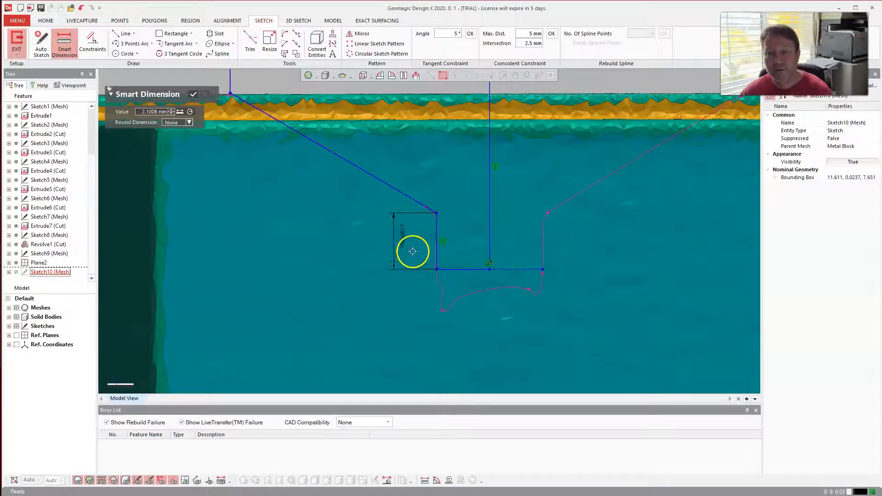
Step: Try to set the bore wall's vertical dimension to 3.175 mm, and undo the change
{"action": "double_click", "coordinate": [403, 235]}
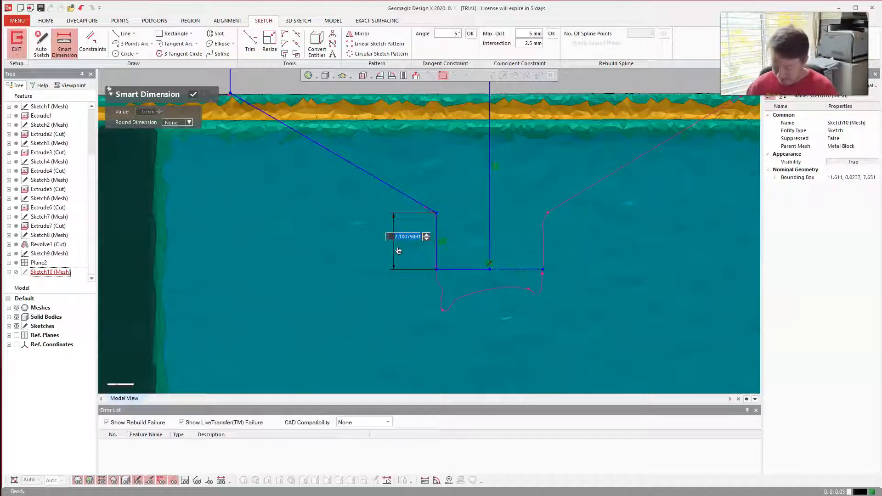
{"action": "type", "text": "3.175"}
{"action": "key", "text": "Return"}
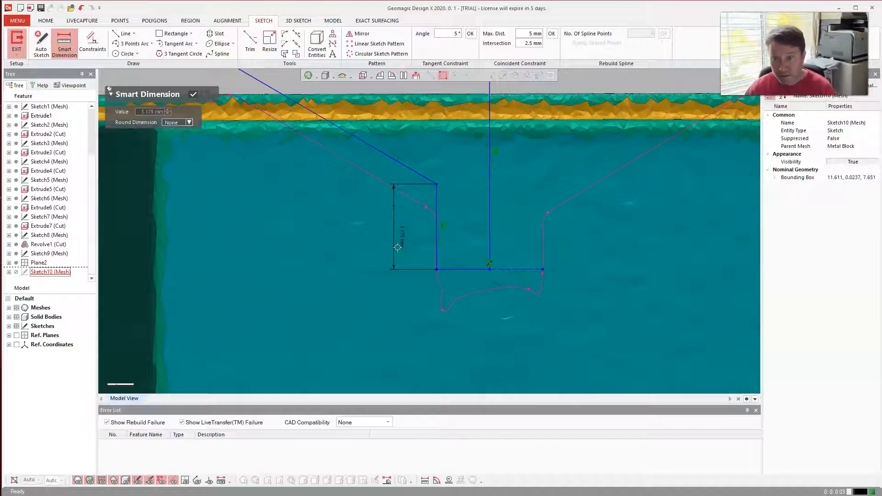
{"action": "left_click", "coordinate": [402, 250]}
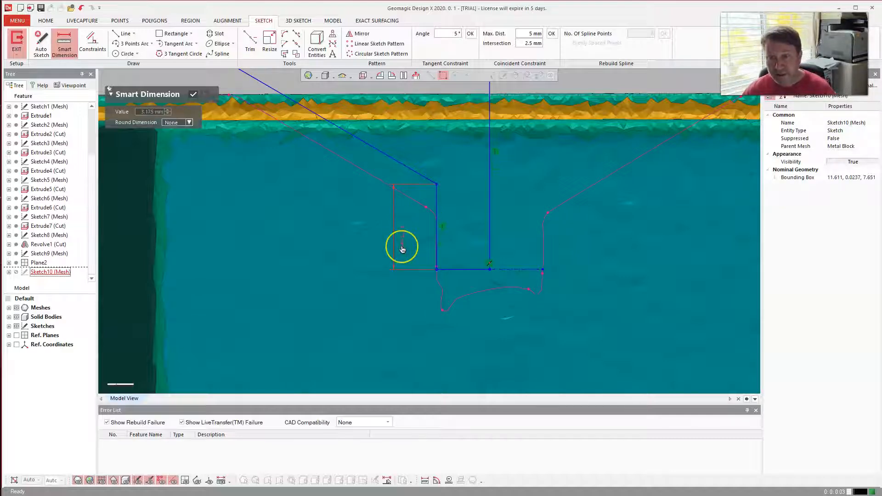
{"action": "left_click", "coordinate": [286, 158]}
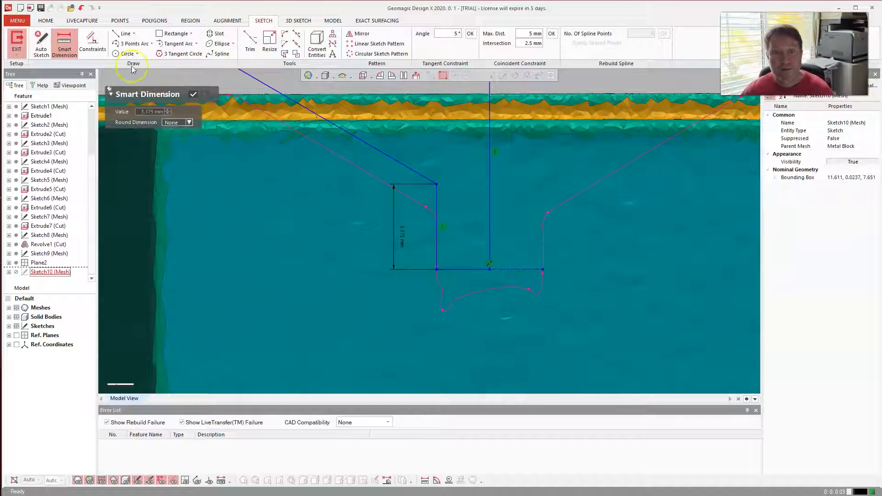
{"action": "left_click", "coordinate": [81, 8]}
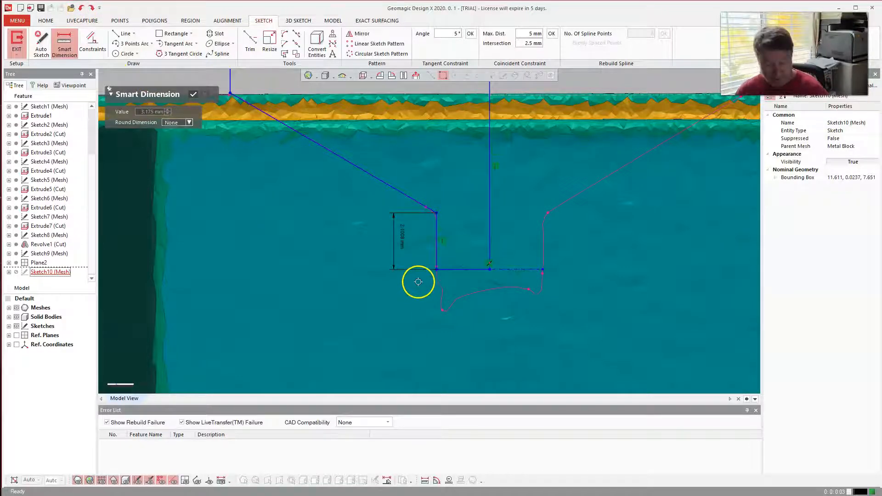
{"action": "key", "text": "Escape"}
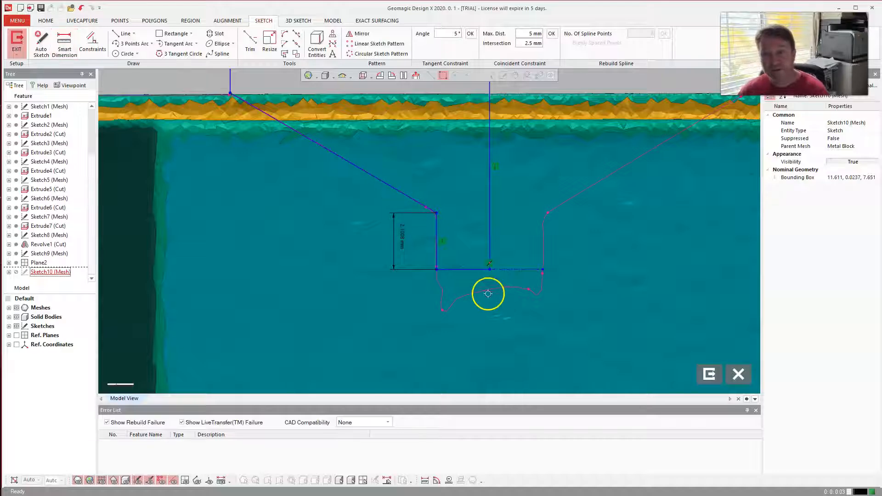
Step: Delete the horizontal construction line and apply a Fix constraint to the sloped wall line
{"action": "left_click", "coordinate": [517, 270]}
{"action": "key", "text": "Delete"}
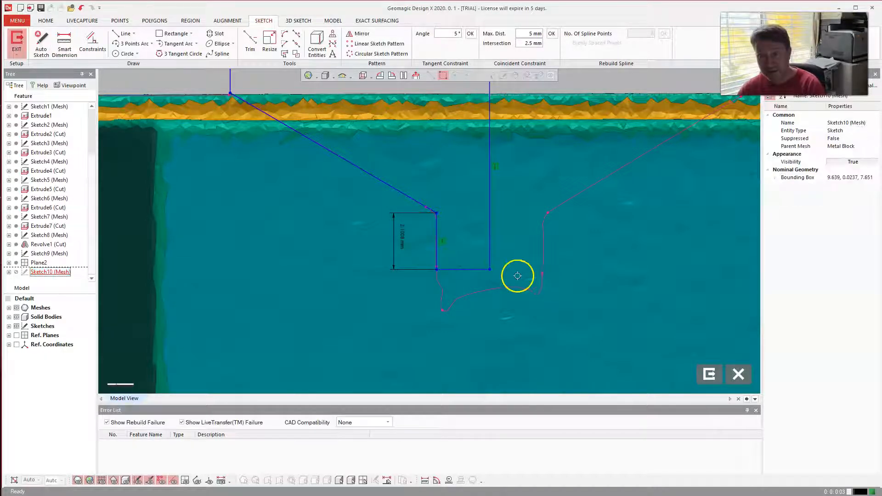
{"action": "right_click_drag", "start_coordinate": [504, 224], "coordinate": [486, 273]}
{"action": "scroll", "coordinate": [477, 274], "scroll_direction": "up", "scroll_amount": 5}
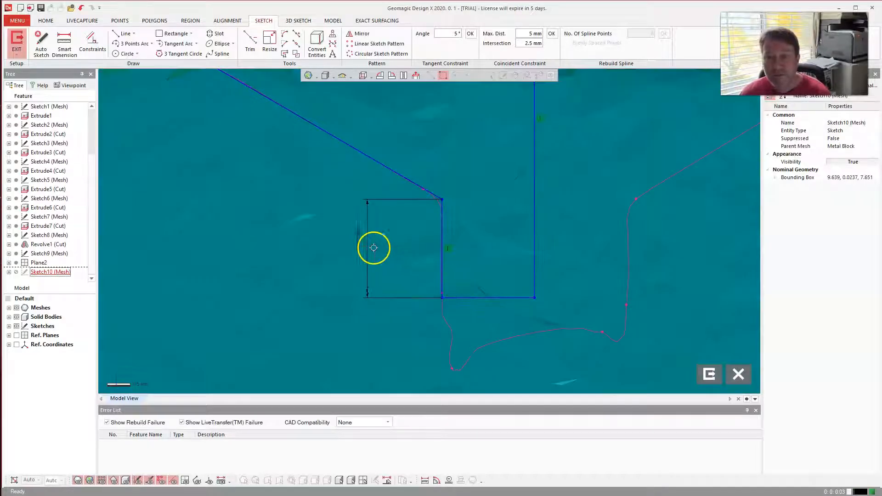
{"action": "scroll", "coordinate": [439, 274], "scroll_direction": "down", "scroll_amount": 2}
{"action": "left_click", "coordinate": [375, 171]}
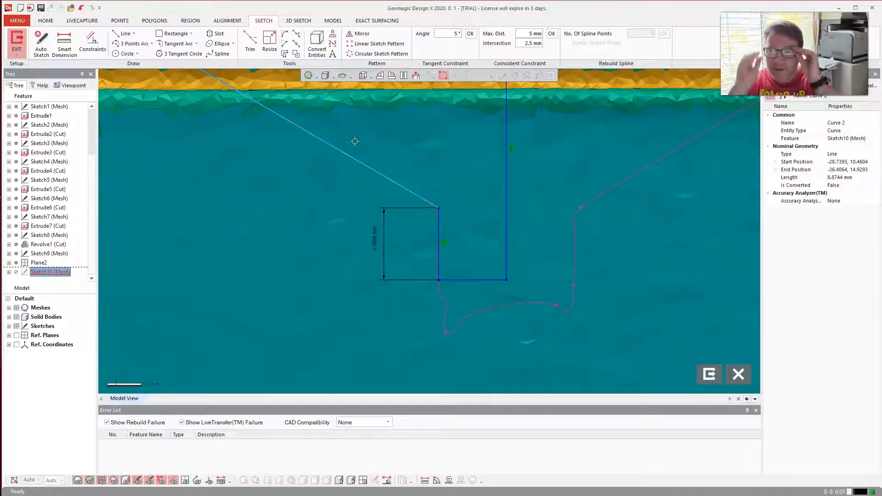
{"action": "left_click", "coordinate": [93, 43]}
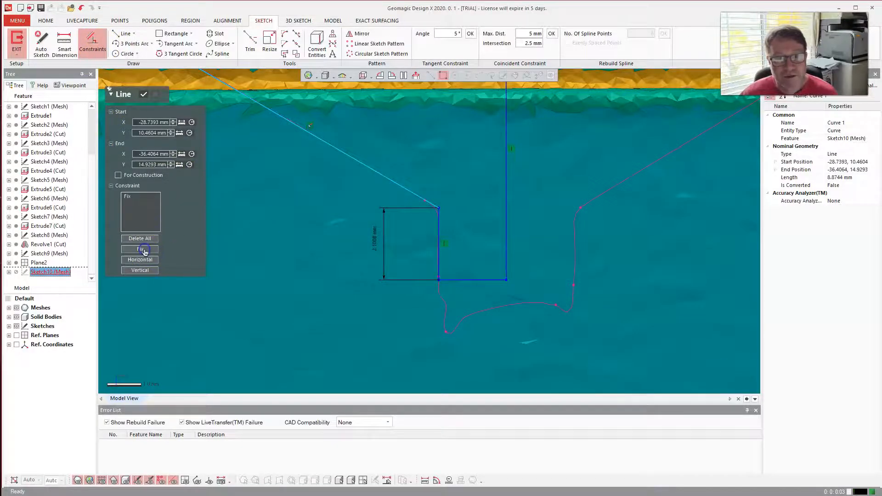
{"action": "left_click", "coordinate": [144, 95]}
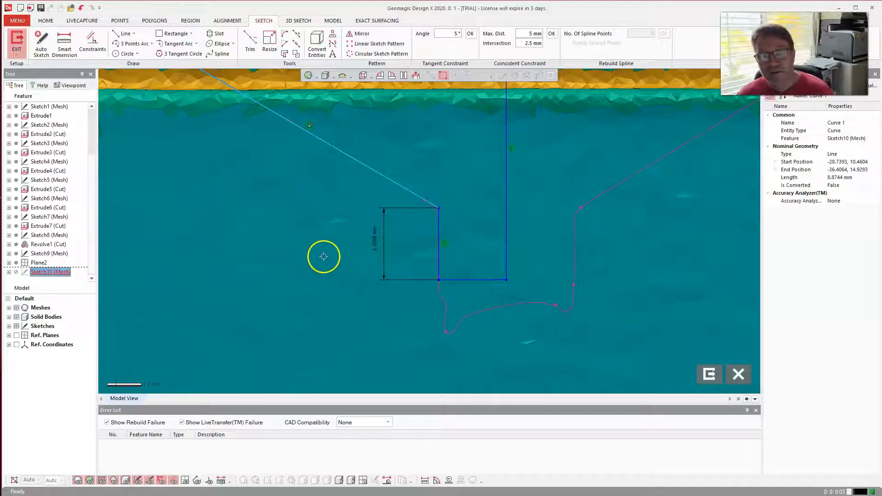
Step: Set the bore wall's vertical dimension to 3.175 mm with the sloped line fixed
{"action": "left_click", "coordinate": [374, 241]}
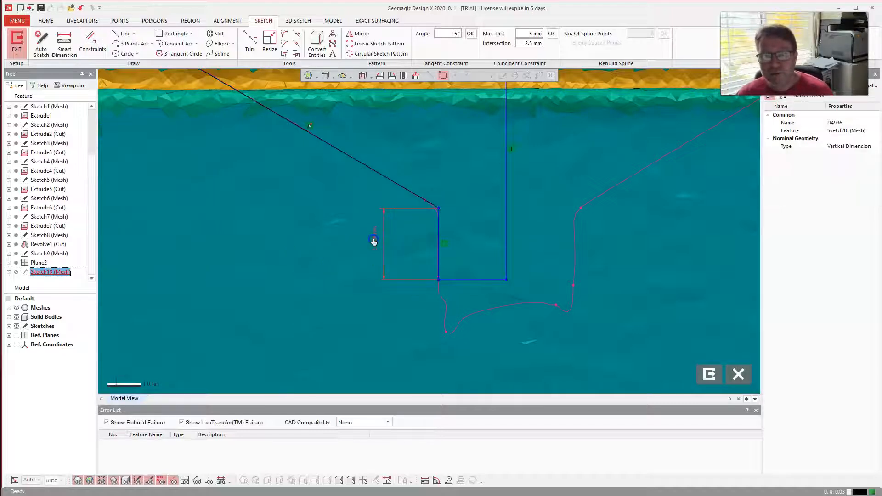
{"action": "left_click", "coordinate": [379, 271]}
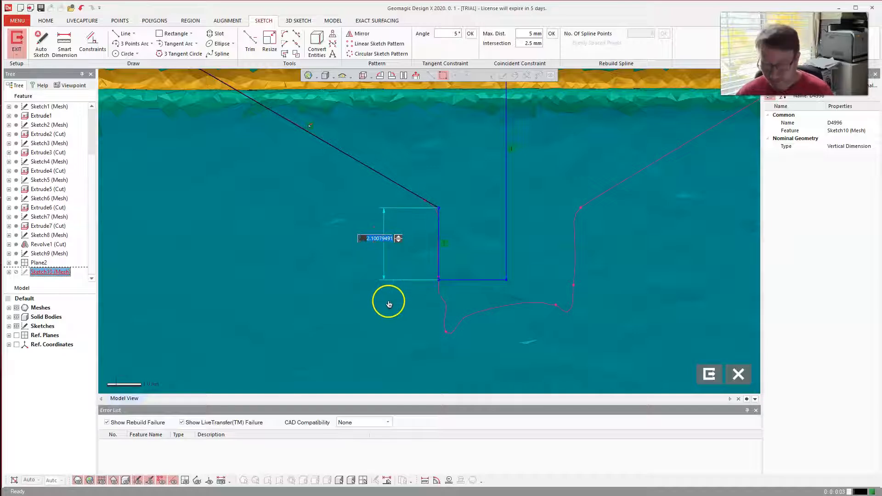
{"action": "key", "text": "Return"}
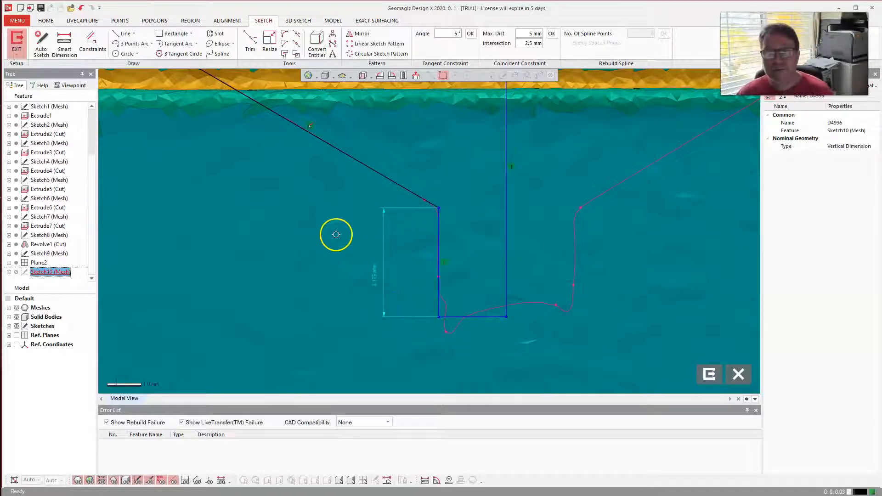
Step: Finish the mesh sketch containing the closed half profile of the conical hole
{"action": "scroll", "coordinate": [465, 239], "scroll_direction": "down", "scroll_amount": 3}
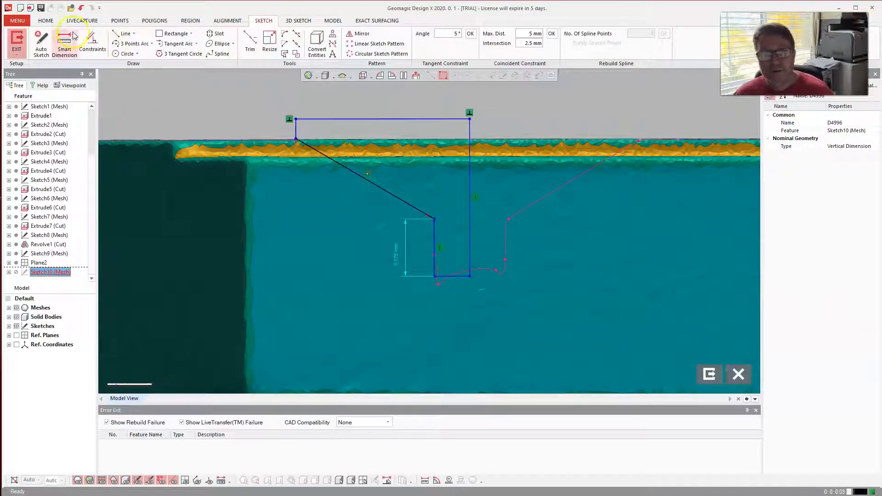
{"action": "left_click", "coordinate": [17, 38]}
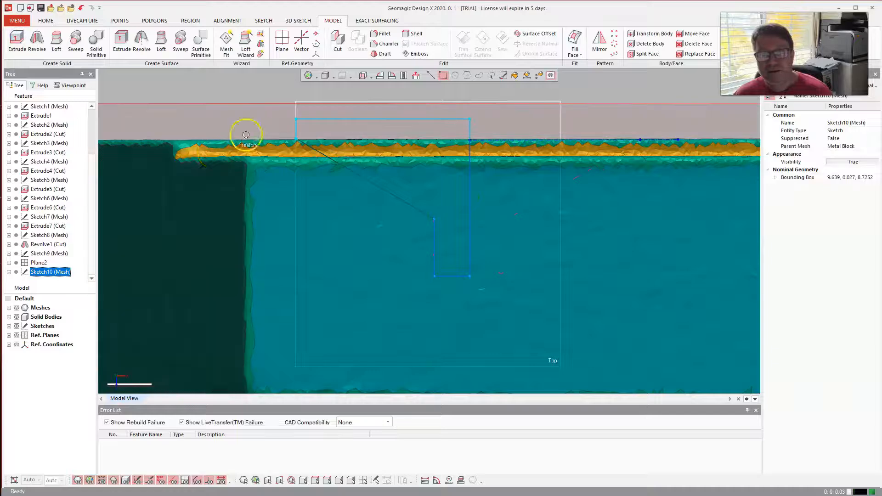
{"action": "mouse_move", "coordinate": [460, 153]}
{"action": "right_mouse_down"}
{"action": "mouse_move", "coordinate": [302, 150]}
{"action": "mouse_move", "coordinate": [370, 126]}
{"action": "mouse_move", "coordinate": [406, 167]}
{"action": "mouse_move", "coordinate": [396, 194]}
{"action": "right_mouse_up"}
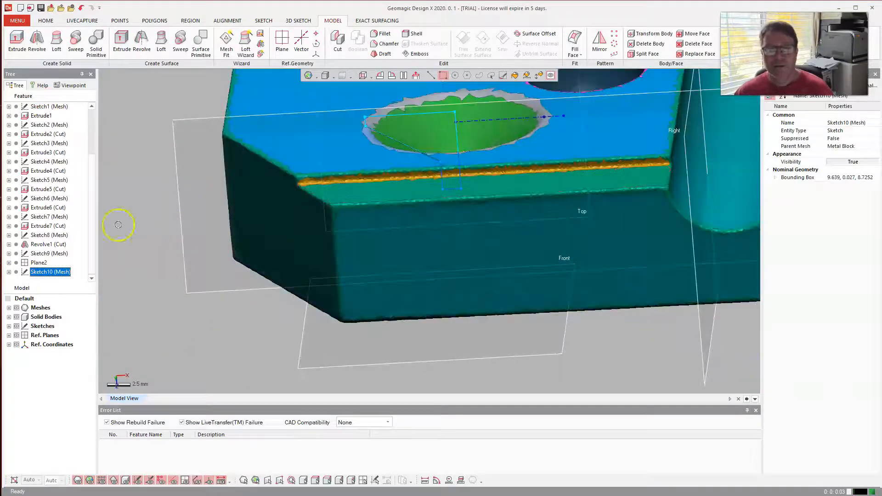
Step: Revolve the half profile from Sketch10 360° about its vertical centre line as a cut for the conical hole
{"action": "left_click", "coordinate": [38, 41]}
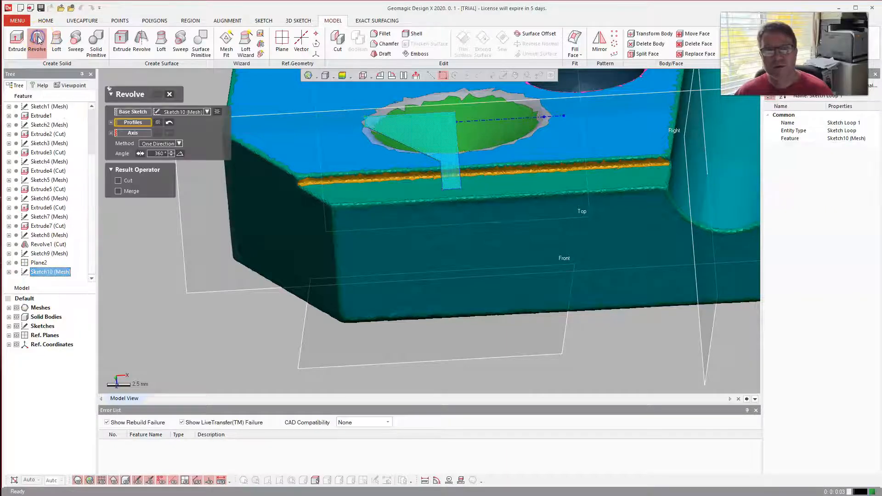
{"action": "left_click", "coordinate": [133, 133]}
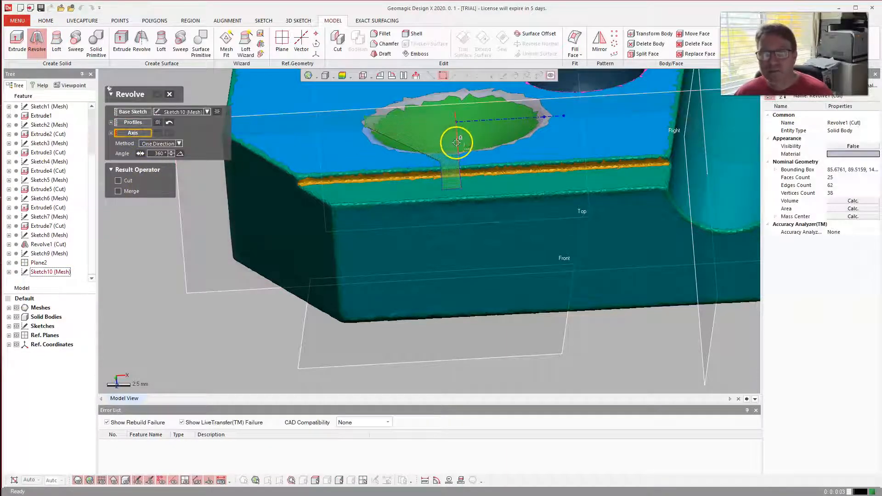
{"action": "left_click", "coordinate": [460, 138]}
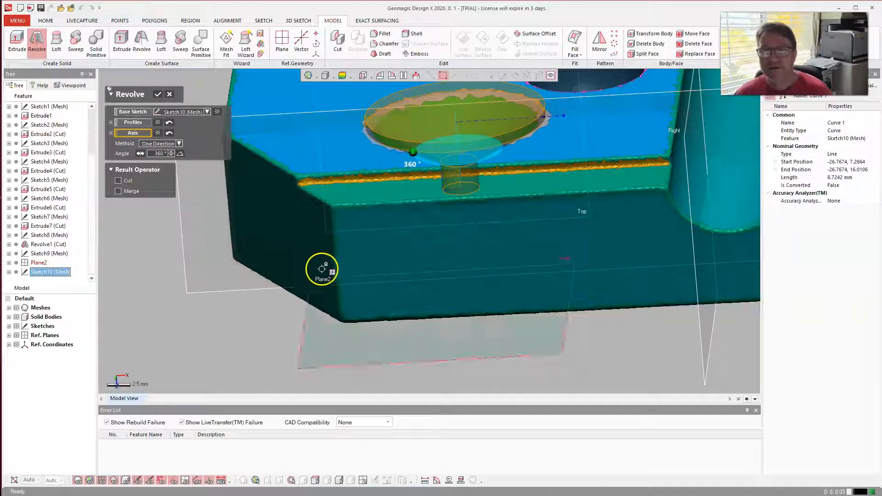
{"action": "left_click", "coordinate": [118, 180]}
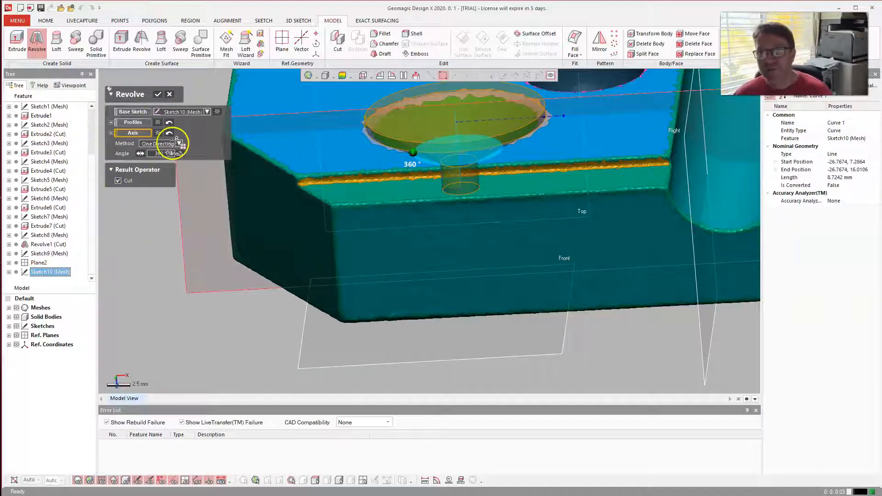
{"action": "left_click", "coordinate": [158, 94]}
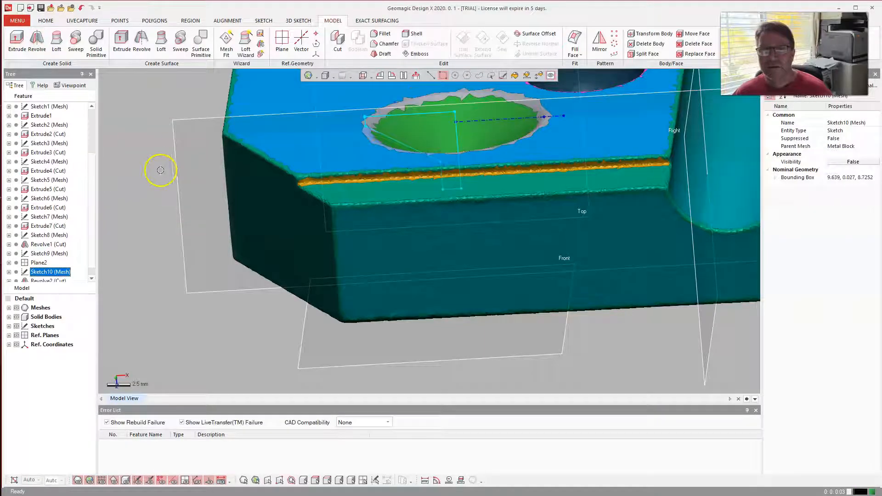
{"action": "left_click", "coordinate": [138, 173]}
Step: Show the solid body created from Extrude1 and hide the scan mesh
{"action": "scroll", "coordinate": [185, 180], "scroll_direction": "up", "scroll_amount": 1}
{"action": "scroll", "coordinate": [208, 179], "scroll_direction": "down", "scroll_amount": 5}
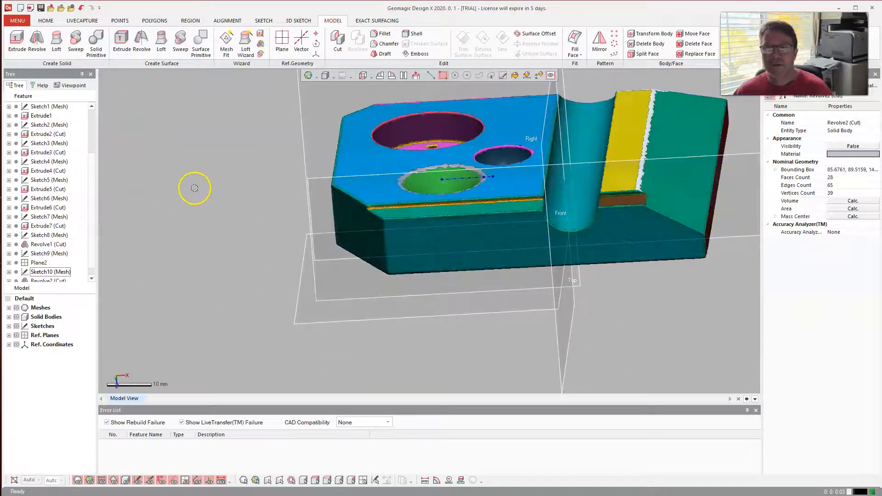
{"action": "scroll", "coordinate": [36, 145], "scroll_direction": "up", "scroll_amount": 3}
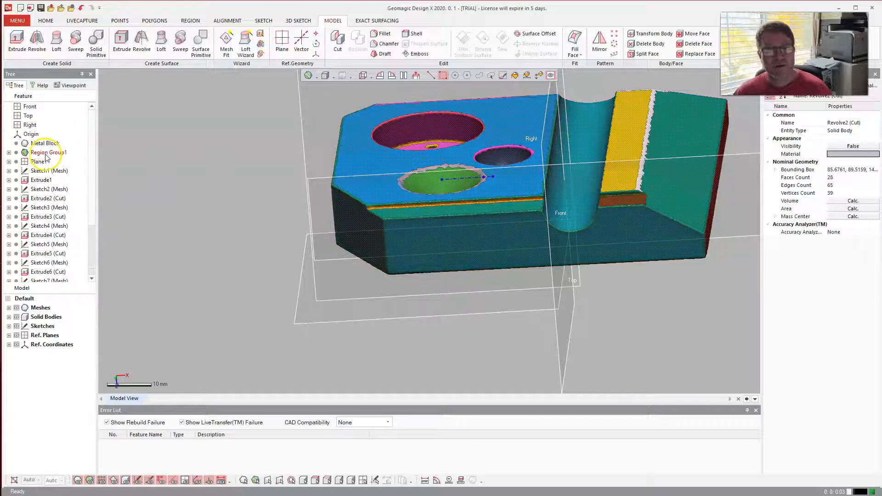
{"action": "right_click", "coordinate": [42, 180]}
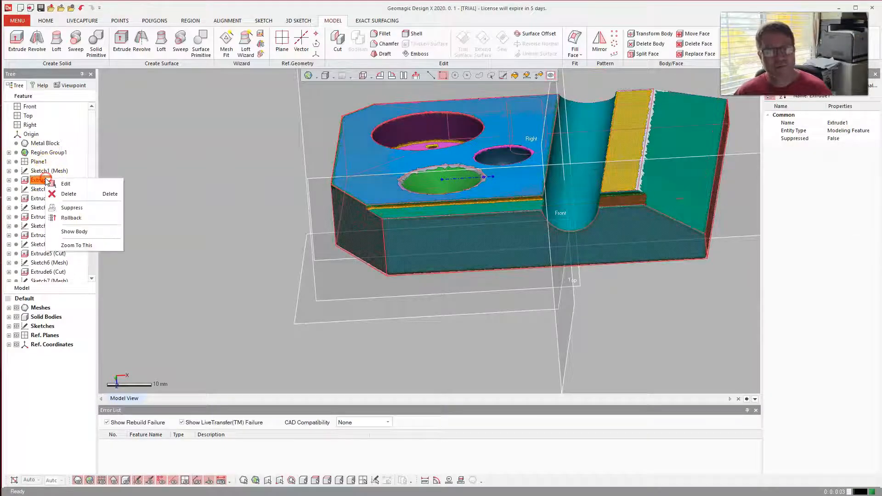
{"action": "left_click", "coordinate": [69, 218]}
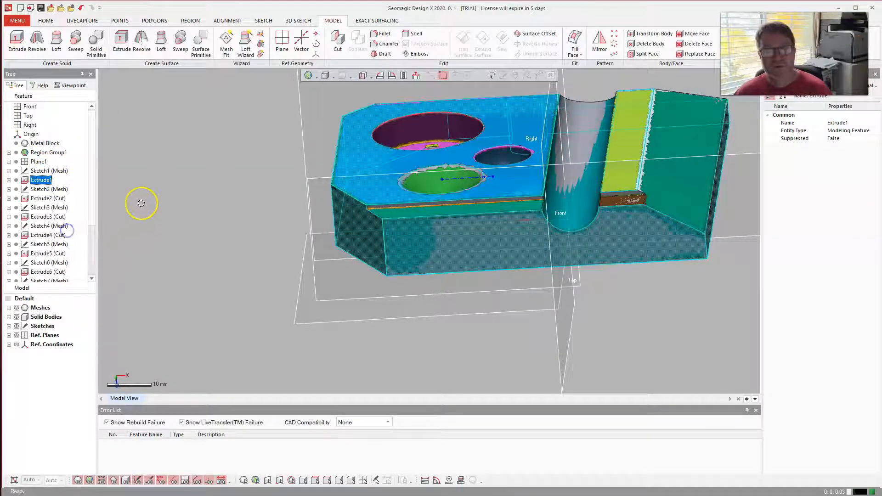
{"action": "key", "text": "ctrl+1"}
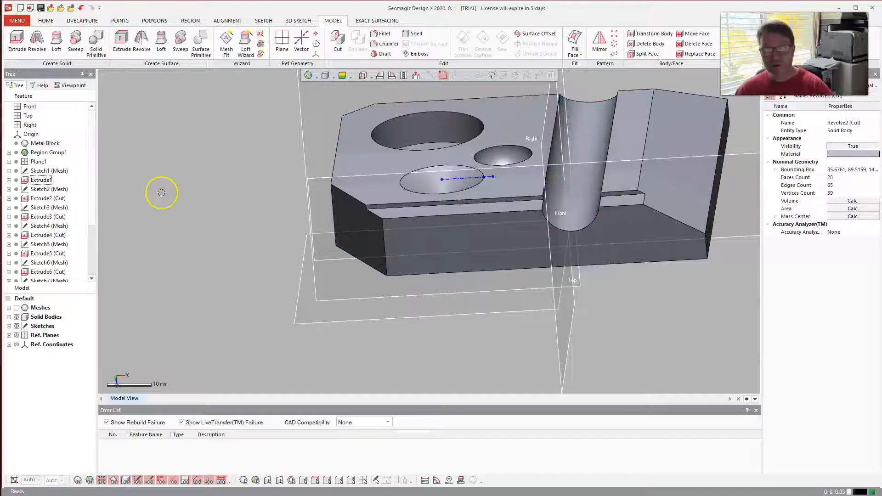
Step: Inspect the solid from several angles and examine its deviation from the scan around the conical hole, counterbore and slot
{"action": "right_click", "coordinate": [237, 186]}
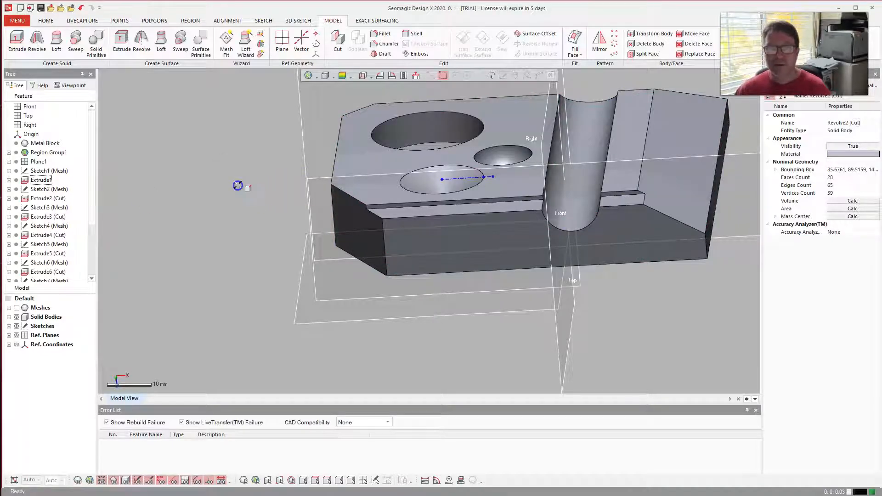
{"action": "left_click", "coordinate": [220, 221]}
{"action": "mouse_move", "coordinate": [212, 210]}
{"action": "right_mouse_down"}
{"action": "mouse_move", "coordinate": [198, 170]}
{"action": "mouse_move", "coordinate": [159, 230]}
{"action": "mouse_move", "coordinate": [247, 187]}
{"action": "mouse_move", "coordinate": [646, 163]}
{"action": "mouse_move", "coordinate": [551, 257]}
{"action": "mouse_move", "coordinate": [508, 284]}
{"action": "mouse_move", "coordinate": [428, 290]}
{"action": "mouse_move", "coordinate": [309, 211]}
{"action": "mouse_move", "coordinate": [316, 157]}
{"action": "mouse_move", "coordinate": [364, 163]}
{"action": "mouse_move", "coordinate": [650, 345]}
{"action": "mouse_move", "coordinate": [640, 344]}
{"action": "mouse_move", "coordinate": [596, 290]}
{"action": "mouse_move", "coordinate": [615, 291]}
{"action": "mouse_move", "coordinate": [676, 338]}
{"action": "mouse_move", "coordinate": [565, 308]}
{"action": "mouse_move", "coordinate": [634, 324]}
{"action": "mouse_move", "coordinate": [636, 299]}
{"action": "mouse_move", "coordinate": [539, 298]}
{"action": "mouse_move", "coordinate": [447, 238]}
{"action": "mouse_move", "coordinate": [451, 284]}
{"action": "mouse_move", "coordinate": [620, 348]}
{"action": "mouse_move", "coordinate": [483, 164]}
{"action": "mouse_move", "coordinate": [407, 145]}
{"action": "mouse_move", "coordinate": [587, 363]}
{"action": "mouse_move", "coordinate": [608, 298]}
{"action": "right_mouse_up"}
{"action": "right_click_drag", "start_coordinate": [601, 343], "coordinate": [527, 360]}
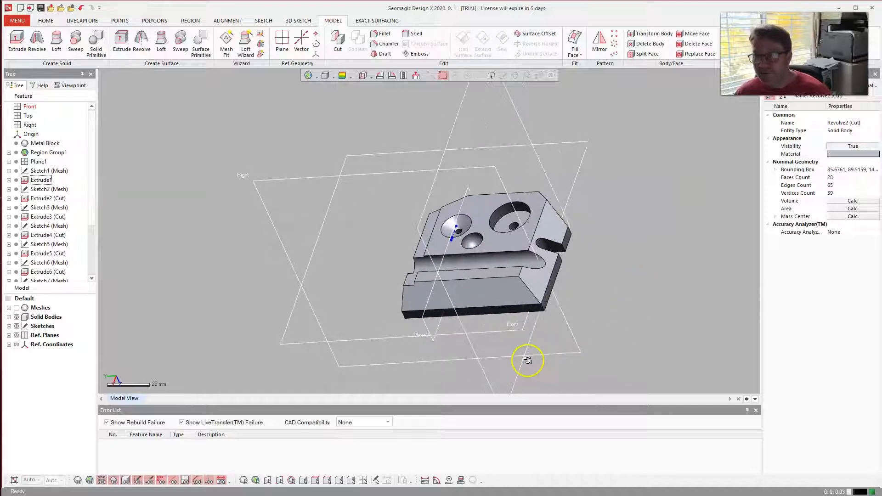
{"action": "scroll", "coordinate": [527, 360], "scroll_direction": "up", "scroll_amount": 3}
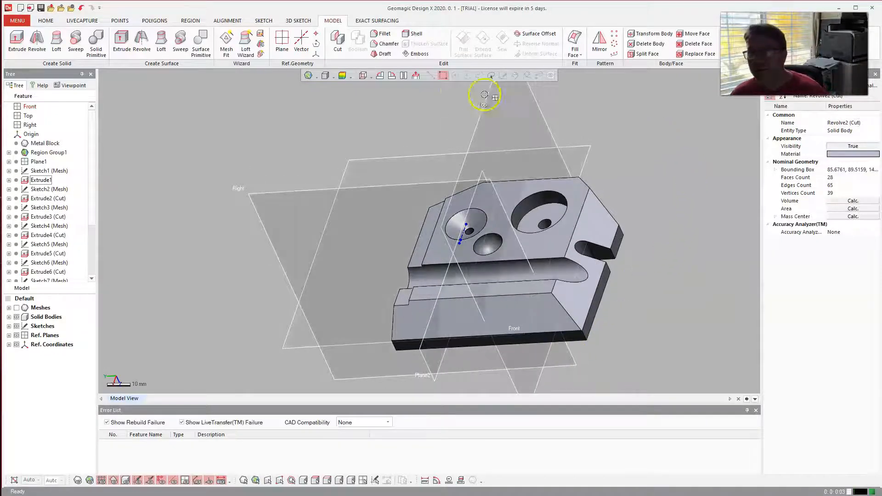
{"action": "left_click", "coordinate": [344, 75]}
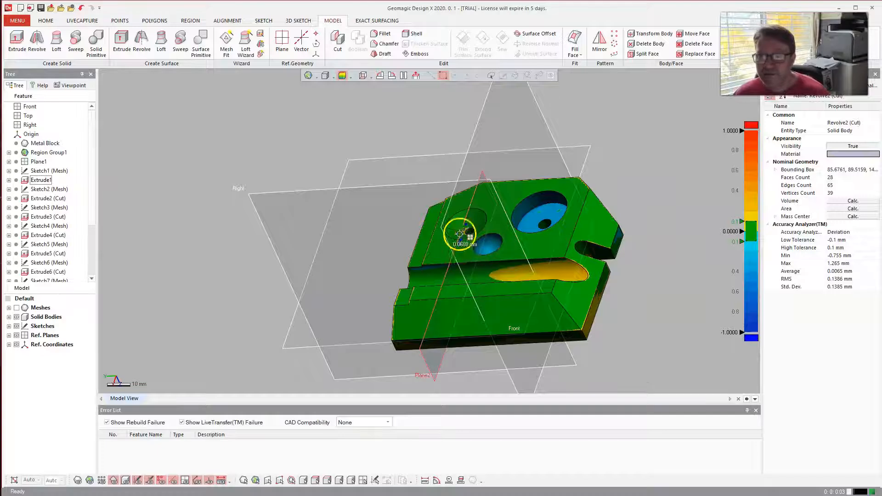
{"action": "scroll", "coordinate": [457, 233], "scroll_direction": "up", "scroll_amount": 5}
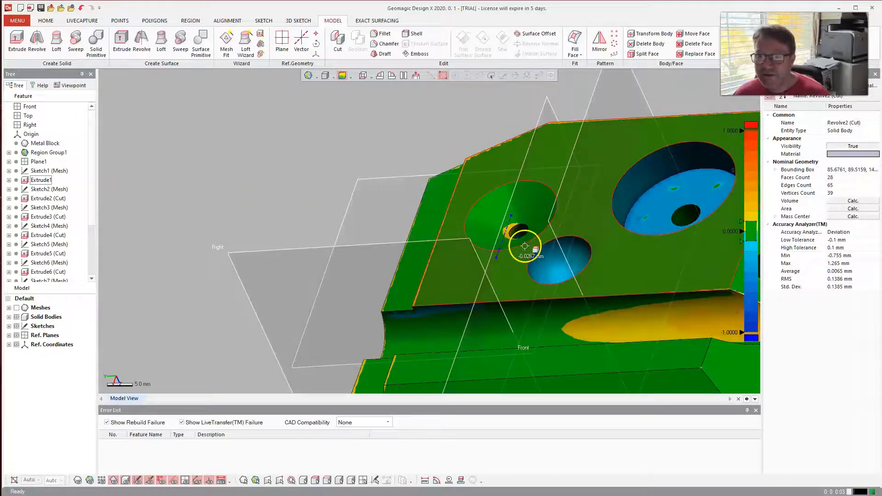
{"action": "mouse_move", "coordinate": [524, 242]}
{"action": "right_mouse_down"}
{"action": "mouse_move", "coordinate": [398, 170]}
{"action": "mouse_move", "coordinate": [433, 153]}
{"action": "mouse_move", "coordinate": [411, 98]}
{"action": "mouse_move", "coordinate": [477, 225]}
{"action": "mouse_move", "coordinate": [522, 275]}
{"action": "right_mouse_up"}
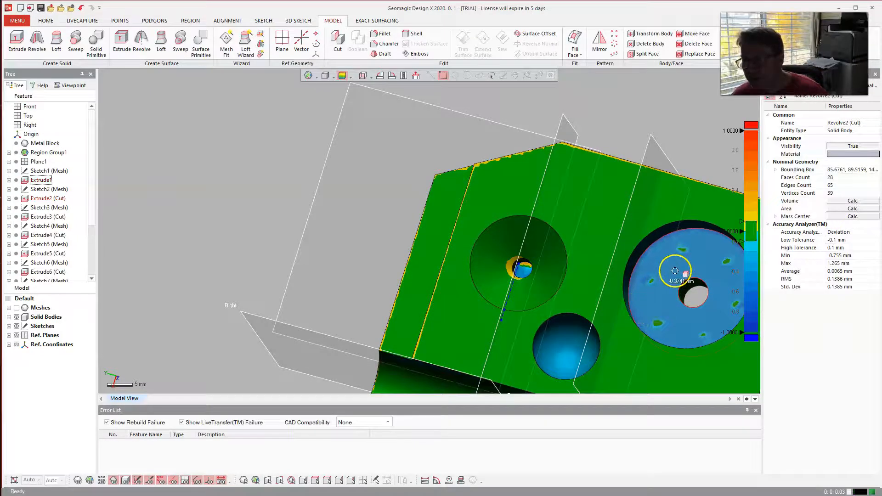
{"action": "mouse_move", "coordinate": [408, 295]}
{"action": "right_mouse_down"}
{"action": "mouse_move", "coordinate": [435, 224]}
{"action": "mouse_move", "coordinate": [484, 221]}
{"action": "mouse_move", "coordinate": [772, 315]}
{"action": "mouse_move", "coordinate": [587, 227]}
{"action": "mouse_move", "coordinate": [546, 222]}
{"action": "right_mouse_up"}
{"action": "scroll", "coordinate": [459, 165], "scroll_direction": "up", "scroll_amount": 5}
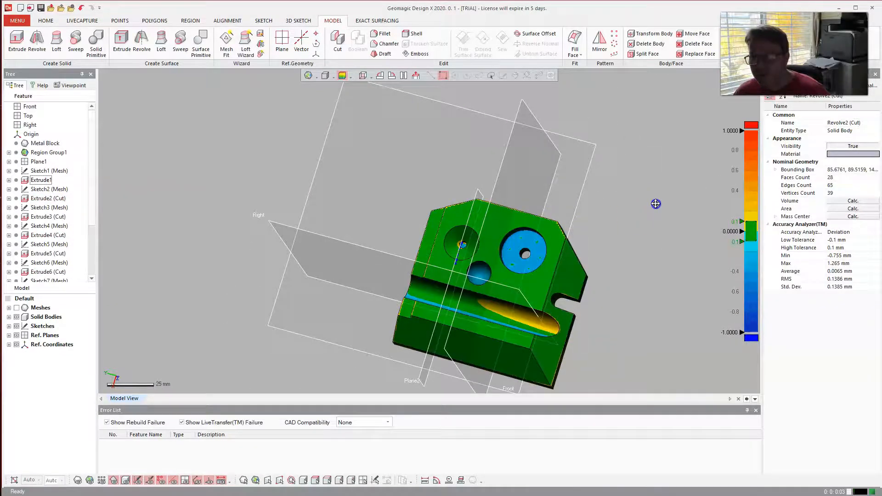
{"action": "right_click_drag", "start_coordinate": [476, 150], "coordinate": [508, 102]}
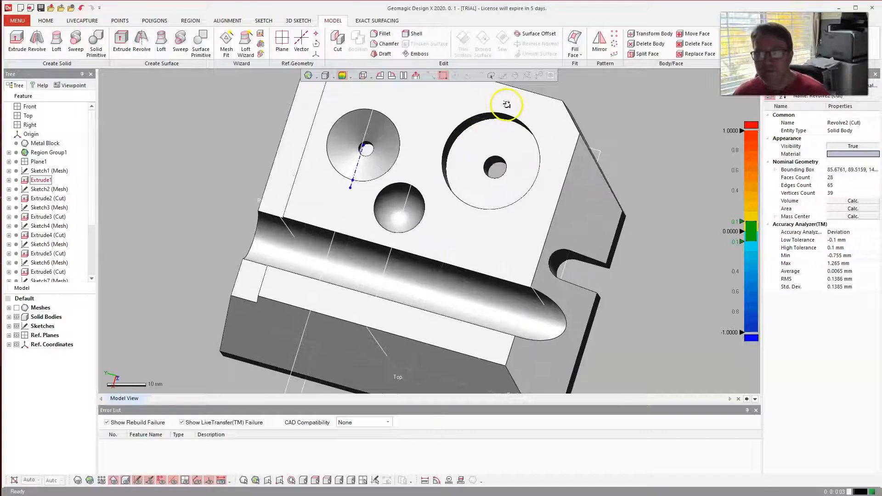
Step: Review the extrusion settings of the large counterbore's Extrude2 cut, accept them and check the counterbore floor's deviation from the scan
{"action": "right_click", "coordinate": [41, 202]}
{"action": "left_click", "coordinate": [62, 203]}
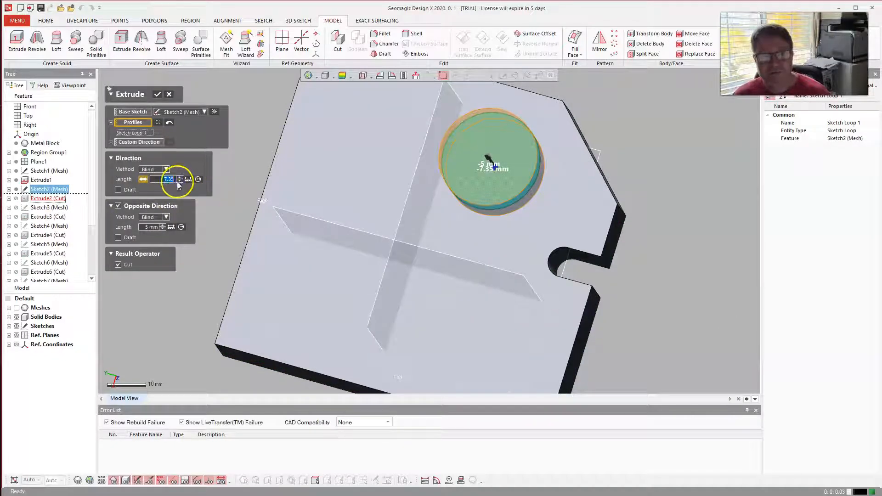
{"action": "left_click", "coordinate": [158, 94]}
{"action": "left_click", "coordinate": [228, 138]}
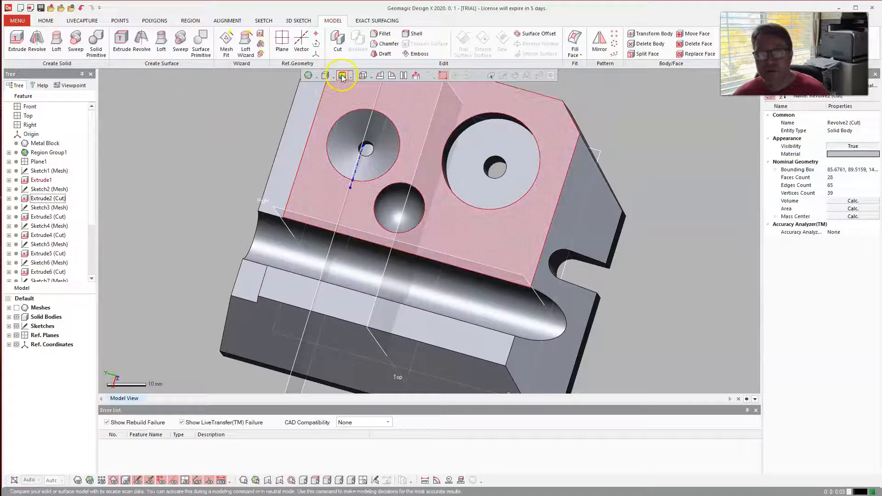
{"action": "left_click", "coordinate": [342, 77]}
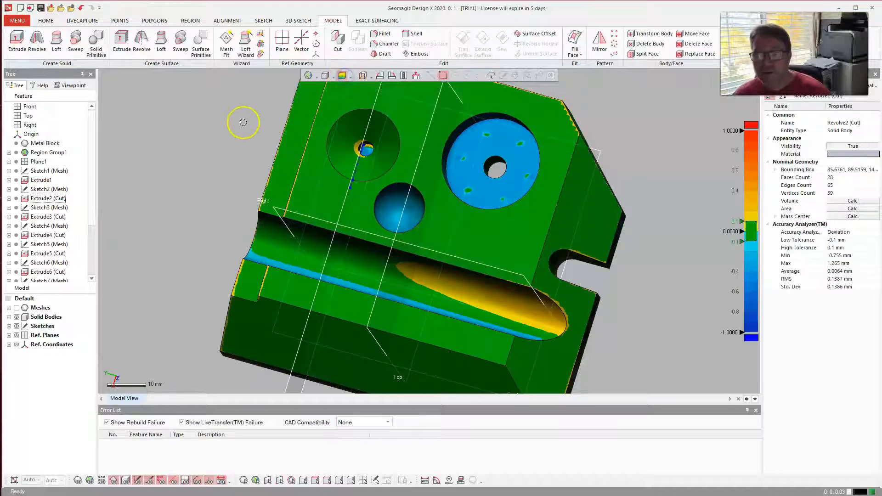
{"action": "mouse_move", "coordinate": [481, 152]}
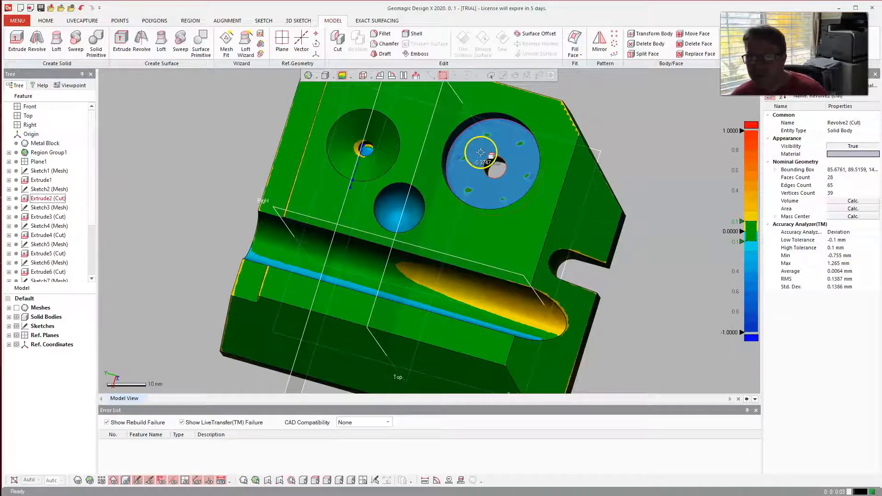
Step: Set the Extrude2 cut's length to 7.36 mm and compare the counterbore floor with the scan using the deviation map
{"action": "right_click", "coordinate": [45, 203]}
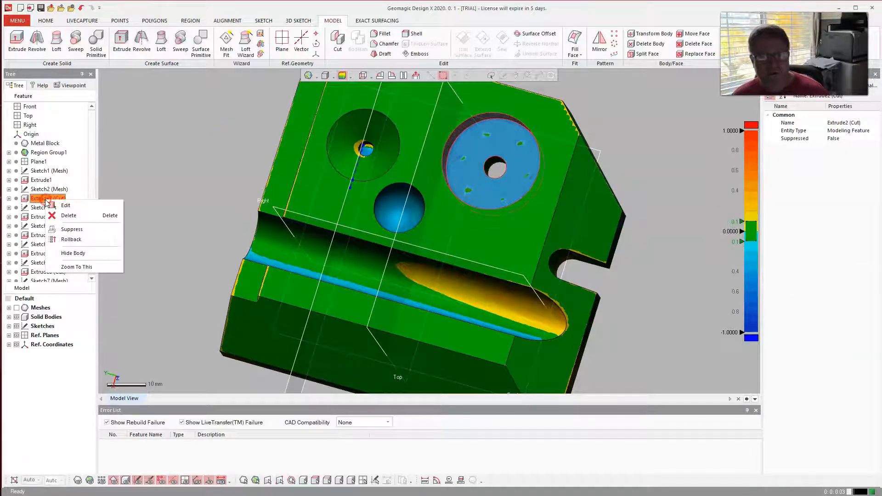
{"action": "left_click", "coordinate": [59, 204]}
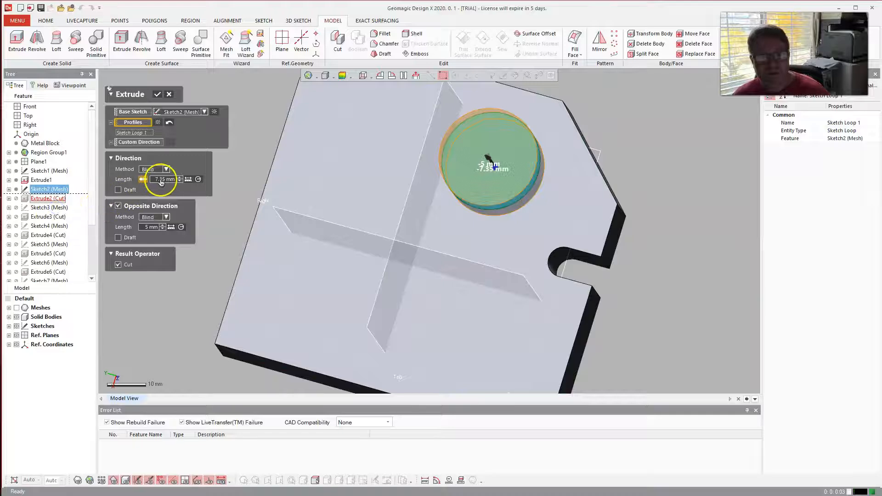
{"action": "key", "text": "BackSpace"}
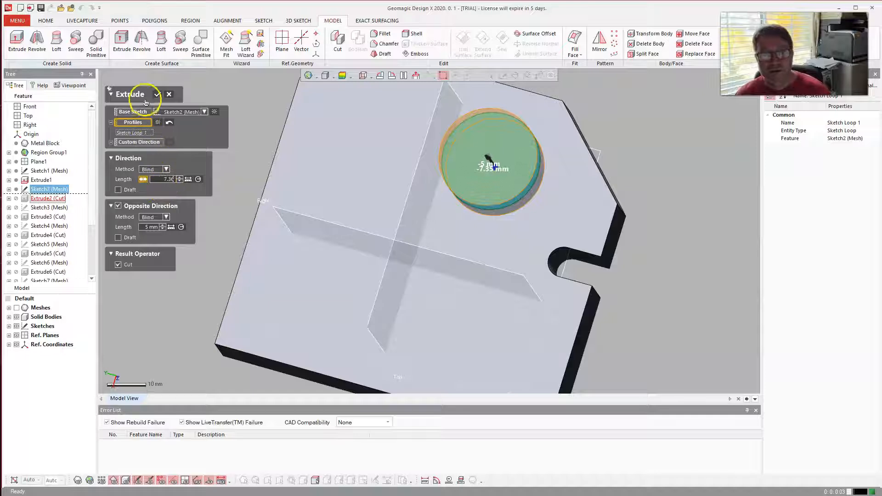
{"action": "left_click", "coordinate": [158, 94]}
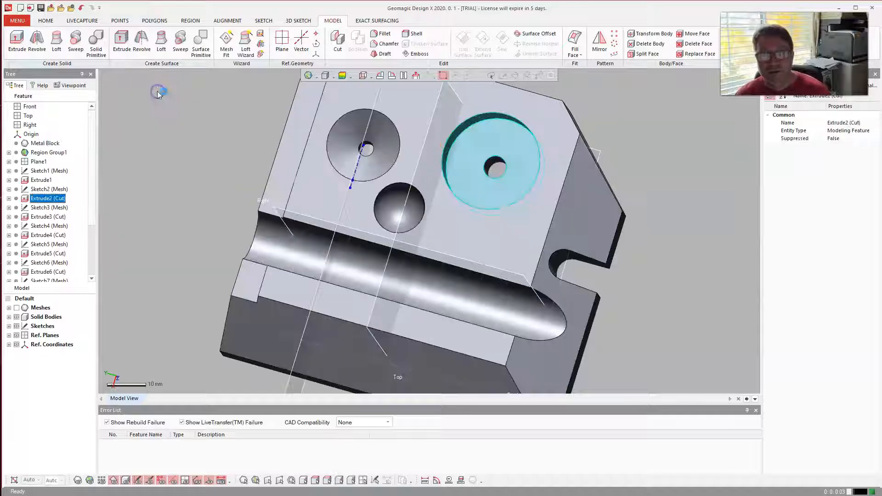
{"action": "left_click", "coordinate": [222, 148]}
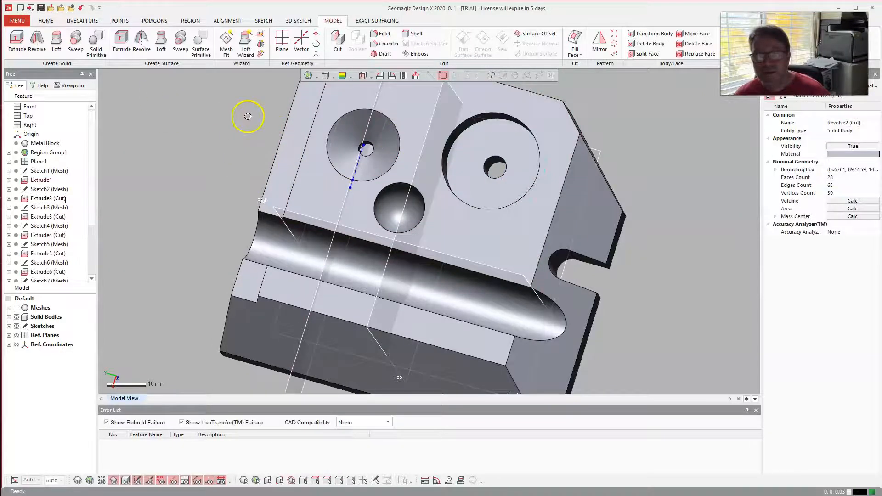
{"action": "left_click", "coordinate": [342, 75]}
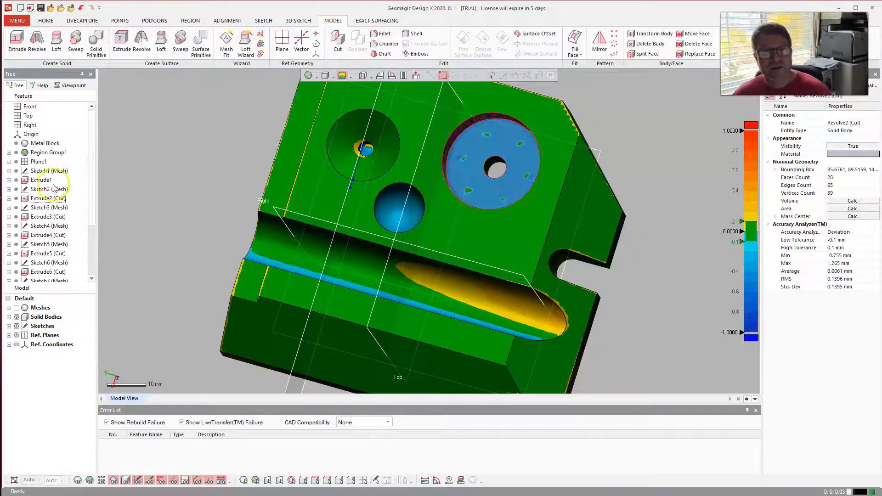
Step: Set the Extrude2 cut's length to 7.2 mm and display the deviation map to recheck the counterbore floor
{"action": "right_click", "coordinate": [47, 200]}
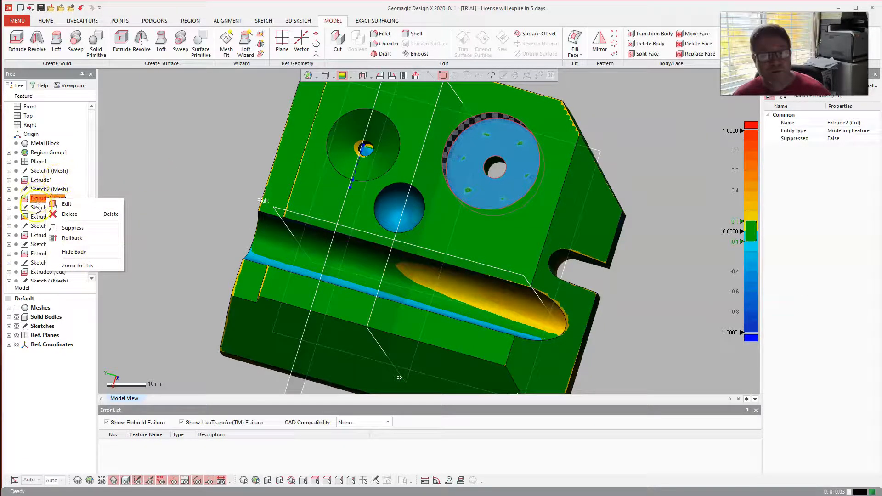
{"action": "left_click", "coordinate": [64, 204]}
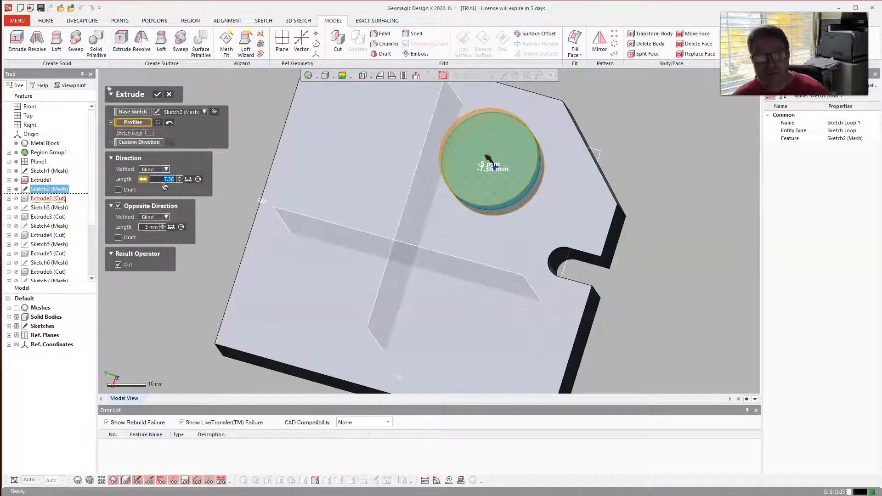
{"action": "key", "text": "BackSpace"}
{"action": "type", "text": "7"}
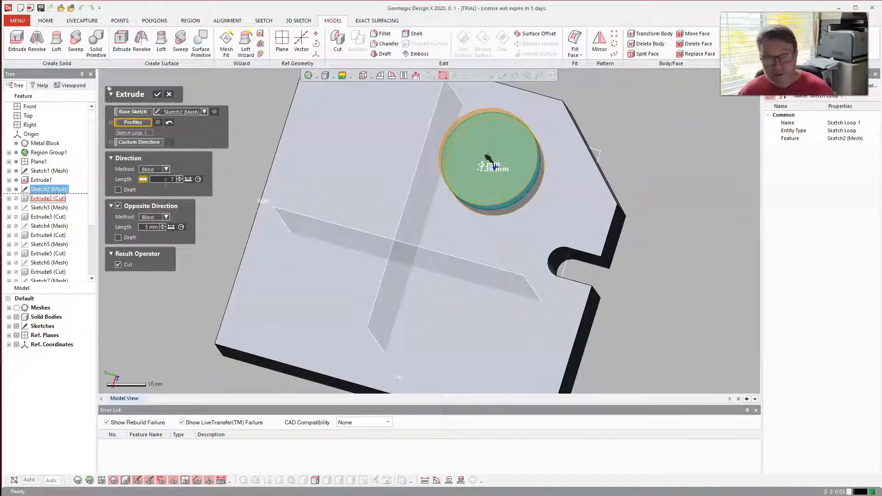
{"action": "type", "text": ".2"}
{"action": "key", "text": "Return"}
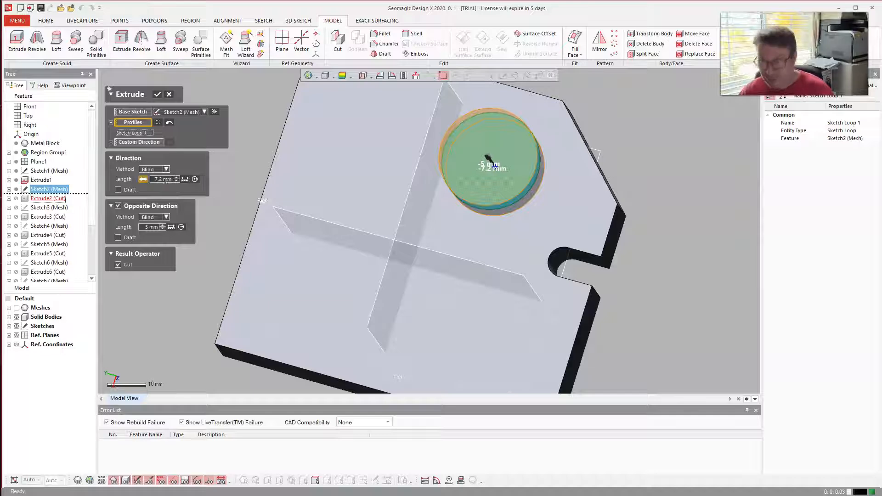
{"action": "left_click", "coordinate": [157, 93]}
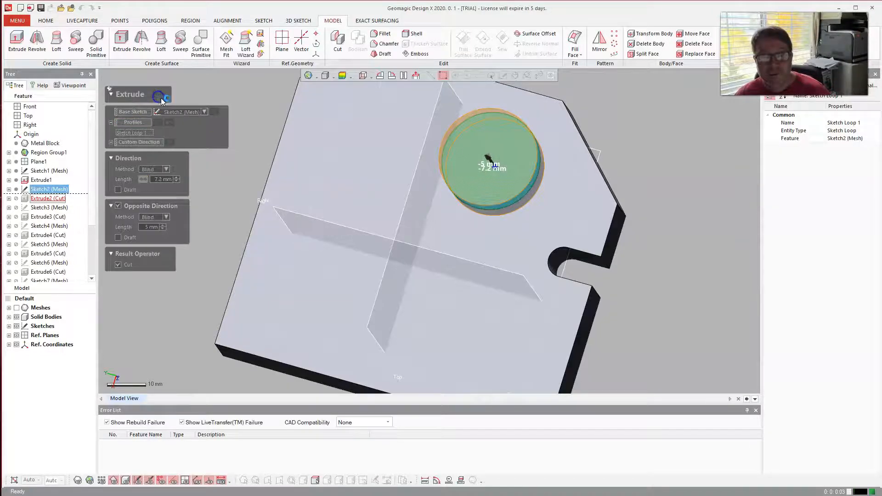
{"action": "left_click", "coordinate": [215, 133]}
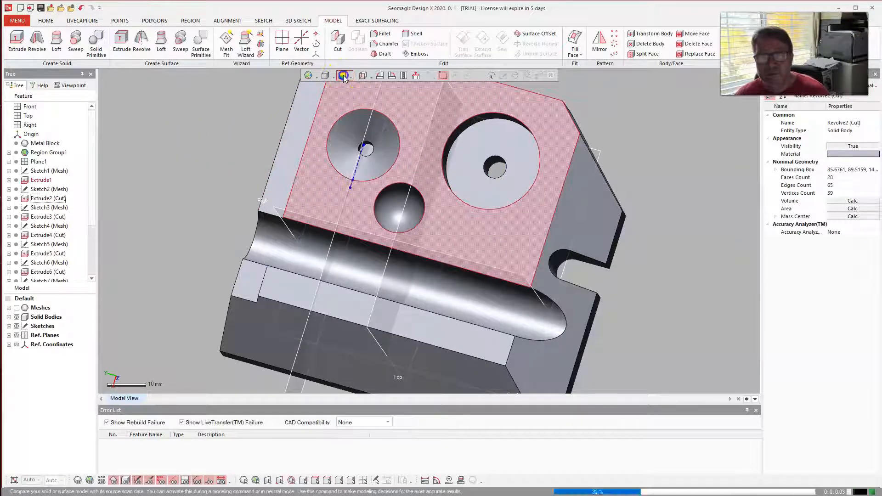
{"action": "left_click", "coordinate": [343, 76]}
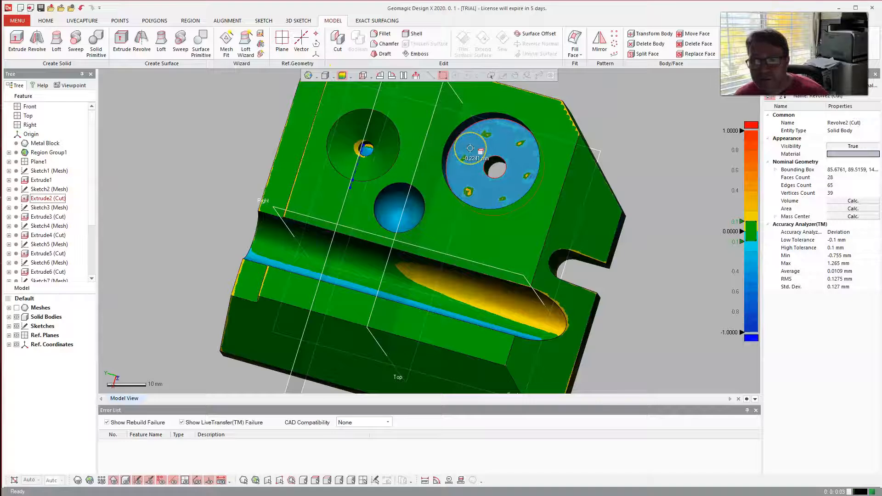
Step: Set the Extrude2 cut's length to 7.1 mm and display the deviation map to check the counterbore floor
{"action": "right_click", "coordinate": [47, 201]}
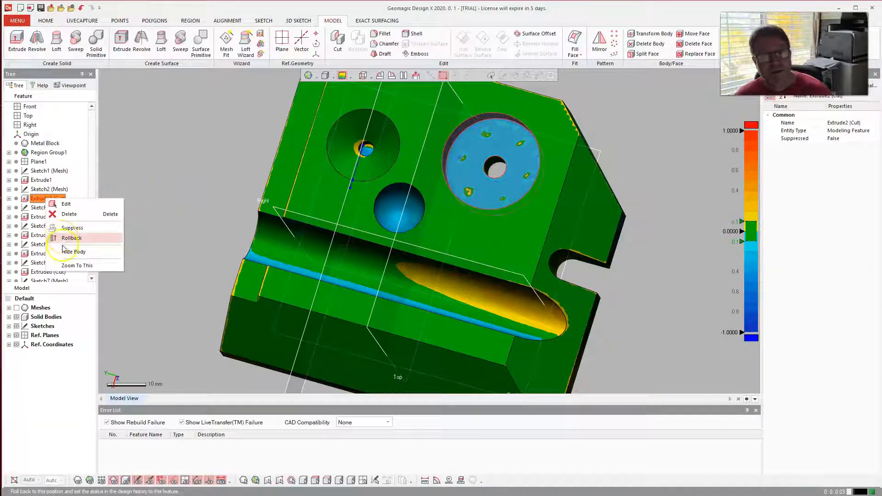
{"action": "left_click", "coordinate": [66, 204]}
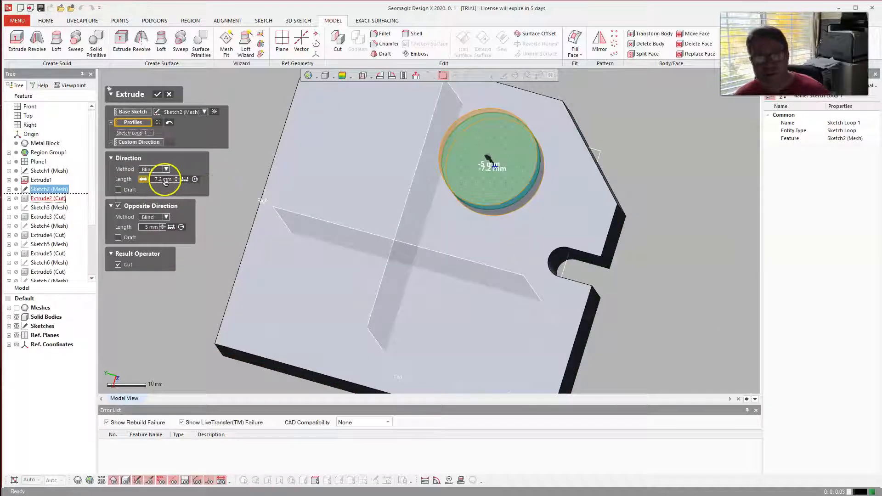
{"action": "type", "text": "7."}
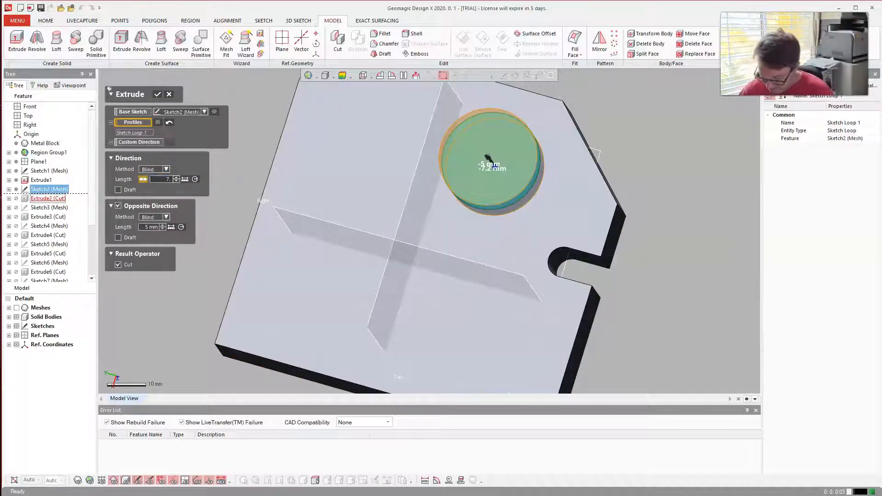
{"action": "key", "text": "BackSpace"}
{"action": "key", "text": "BackSpace"}
{"action": "key", "text": "BackSpace"}
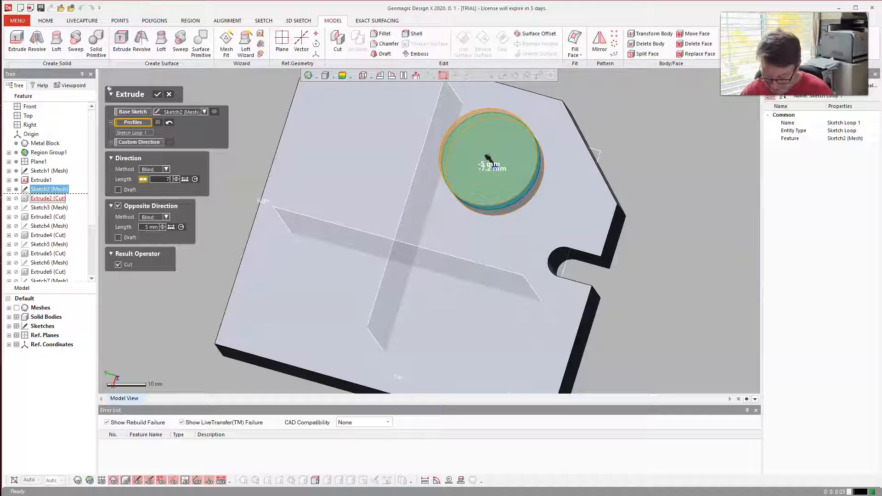
{"action": "left_click", "coordinate": [157, 93]}
{"action": "left_click", "coordinate": [197, 154]}
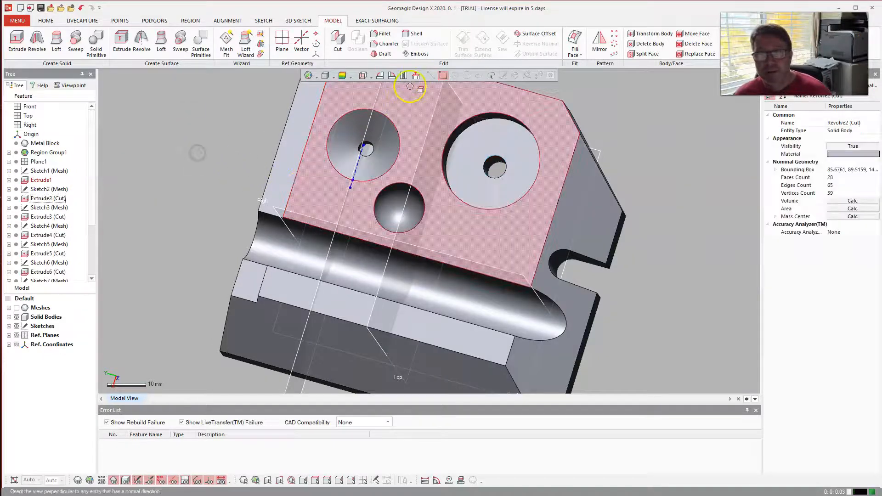
{"action": "left_click", "coordinate": [342, 76]}
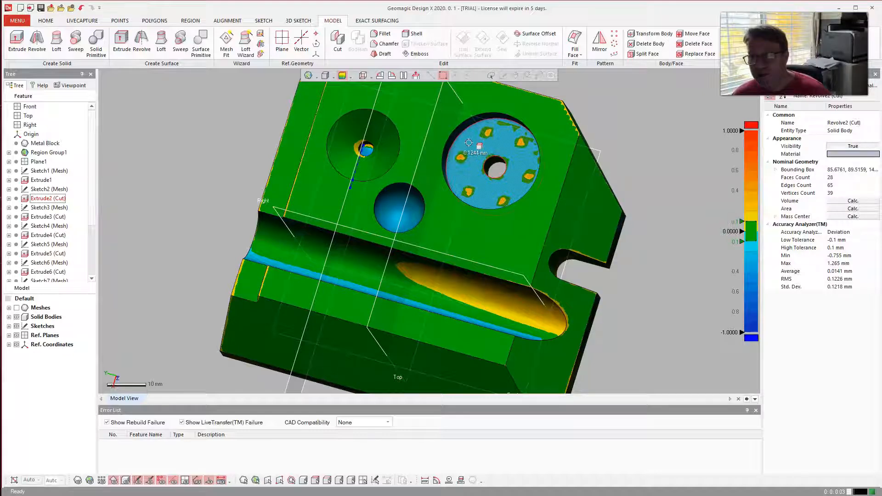
Step: Set the Extrude2 cut's length to 7 mm and compare the counterbore floor with the scan using the deviation map
{"action": "right_click", "coordinate": [46, 199]}
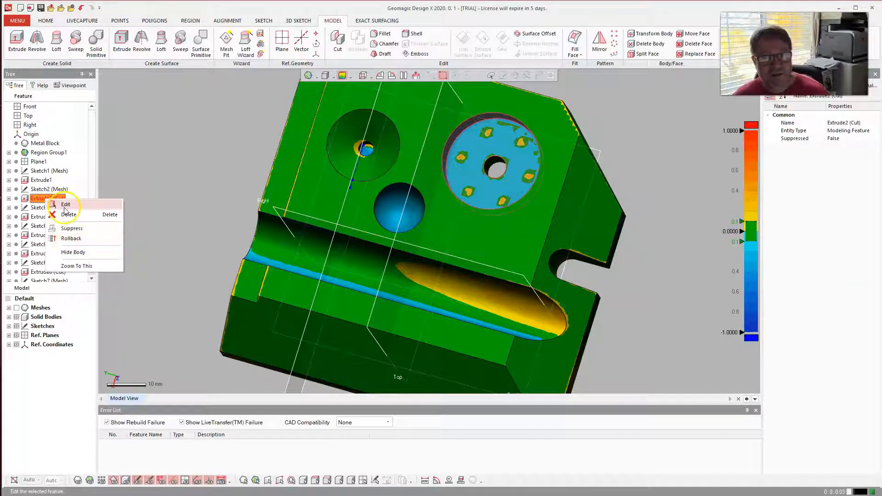
{"action": "left_click", "coordinate": [67, 204]}
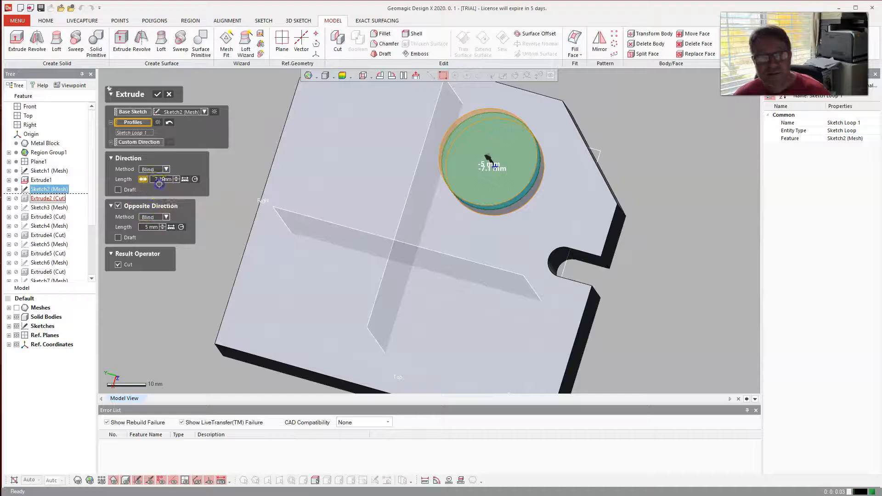
{"action": "type", "text": "7"}
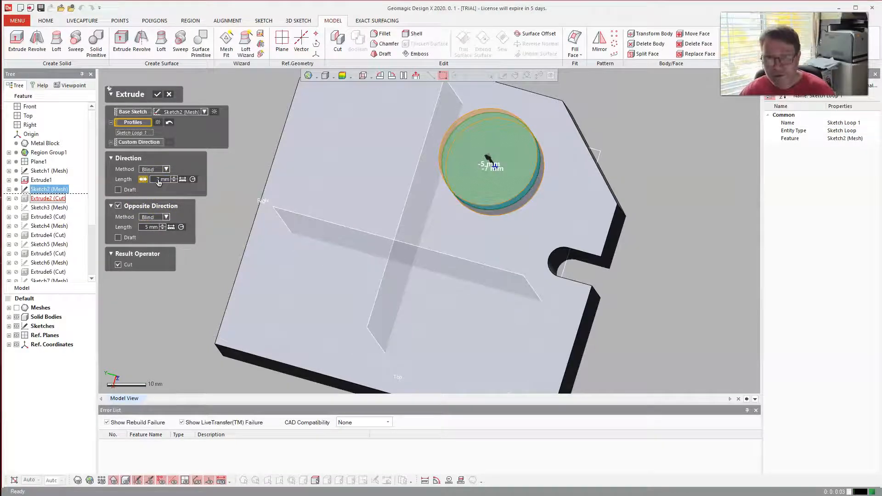
{"action": "key", "text": "Return"}
{"action": "left_click", "coordinate": [157, 95]}
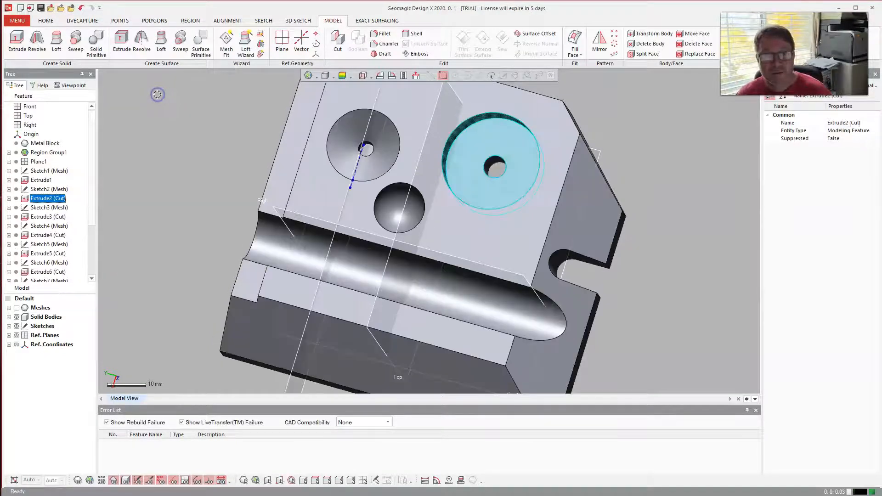
{"action": "left_click", "coordinate": [324, 98]}
{"action": "left_click", "coordinate": [343, 75]}
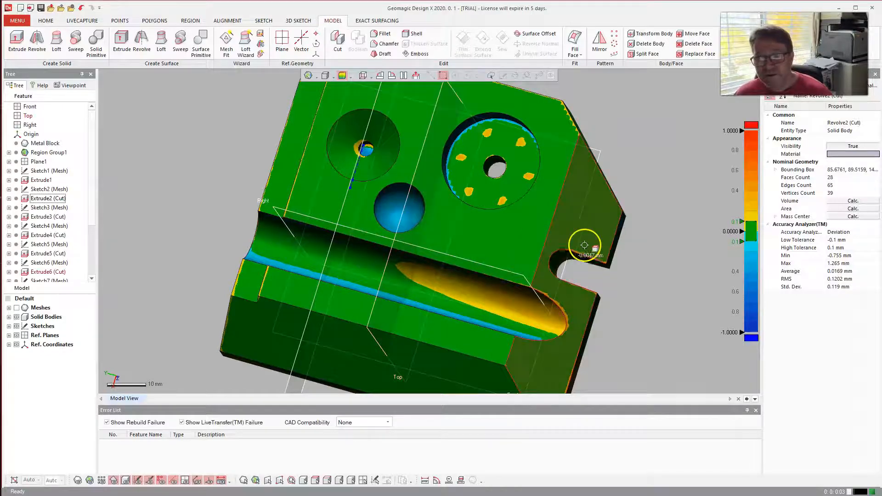
Step: Reopen Sketch8, the profile of the spherical pocket's Revolve1 cut, and add a radius dimension to its arc
{"action": "right_click_drag", "start_coordinate": [658, 246], "coordinate": [684, 196]}
{"action": "scroll", "coordinate": [446, 251], "scroll_direction": "up", "scroll_amount": 5}
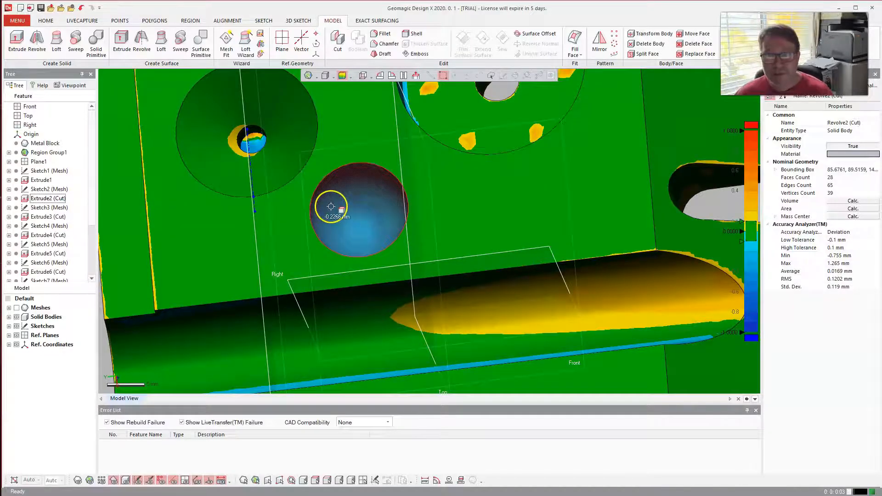
{"action": "scroll", "coordinate": [330, 202], "scroll_direction": "up", "scroll_amount": 2}
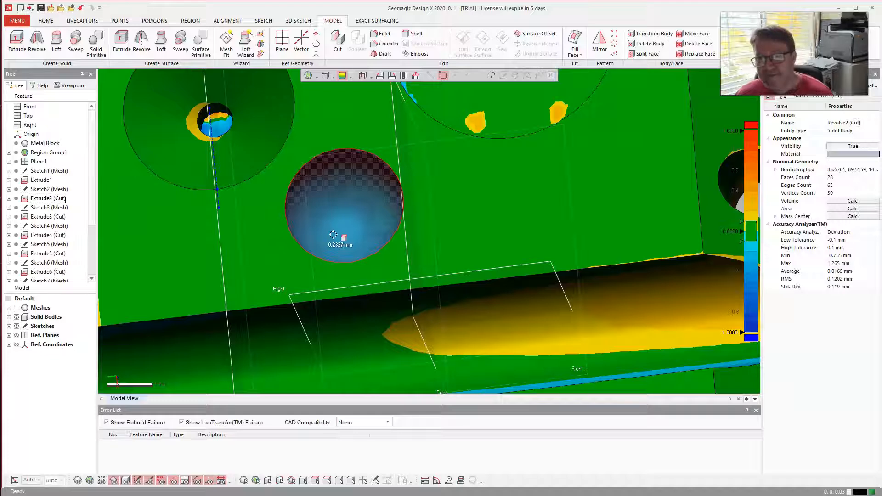
{"action": "scroll", "coordinate": [333, 235], "scroll_direction": "down", "scroll_amount": 1}
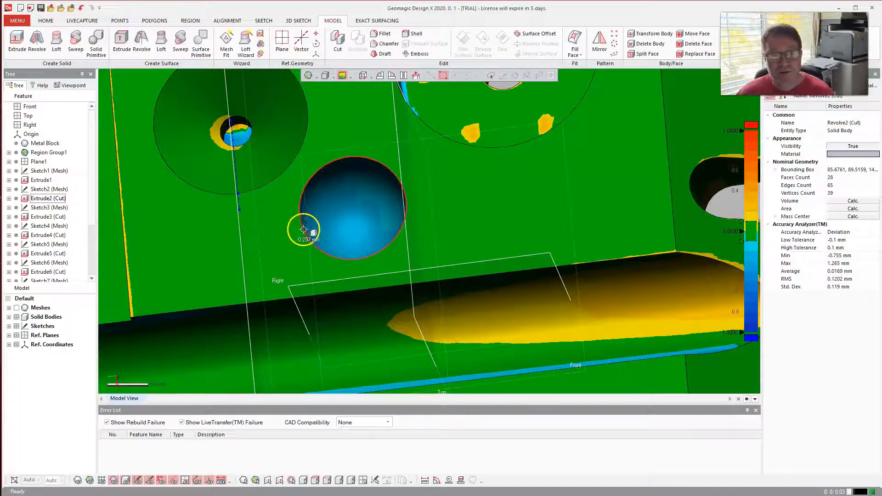
{"action": "left_click", "coordinate": [334, 213]}
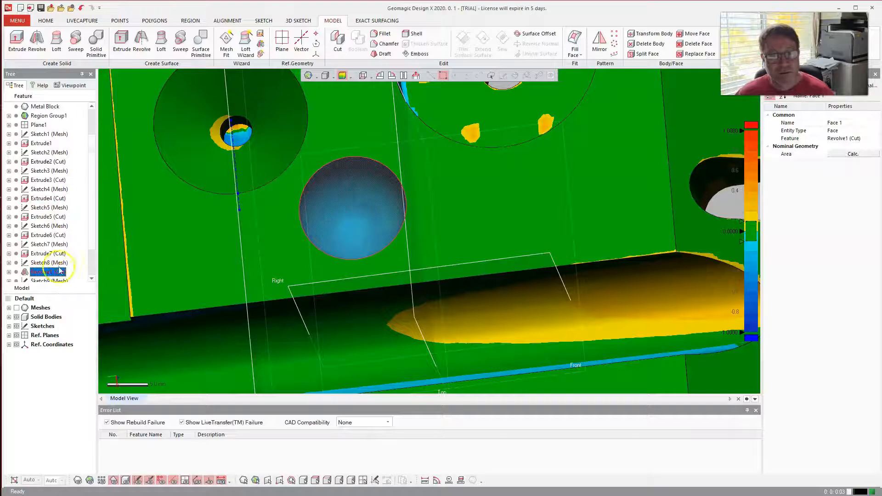
{"action": "left_click", "coordinate": [43, 227]}
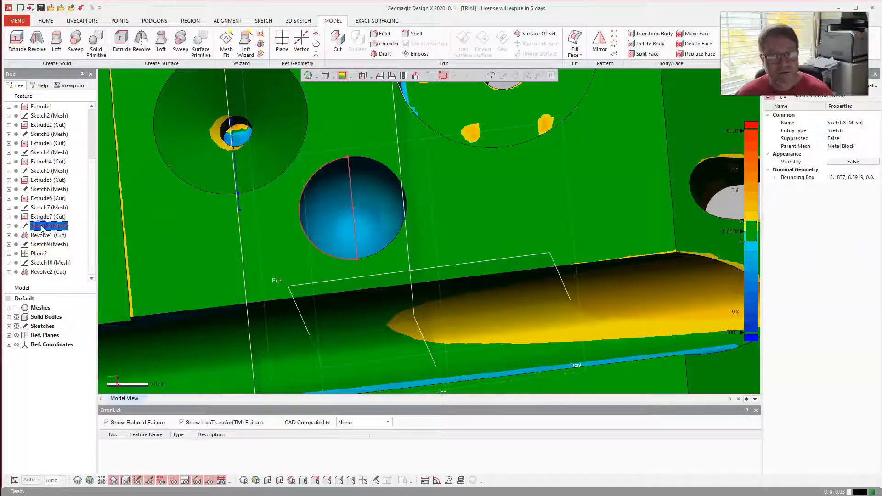
{"action": "right_click", "coordinate": [42, 227]}
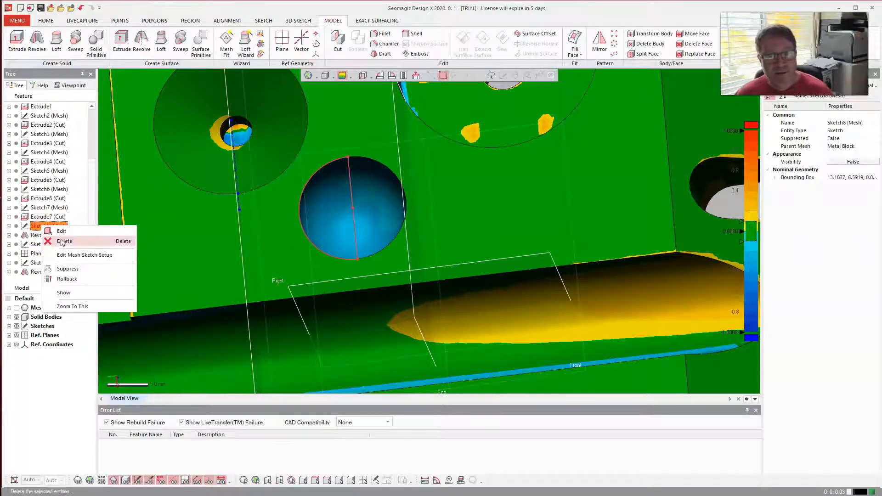
{"action": "left_click", "coordinate": [57, 237]}
{"action": "right_click_drag", "start_coordinate": [305, 174], "coordinate": [320, 177]}
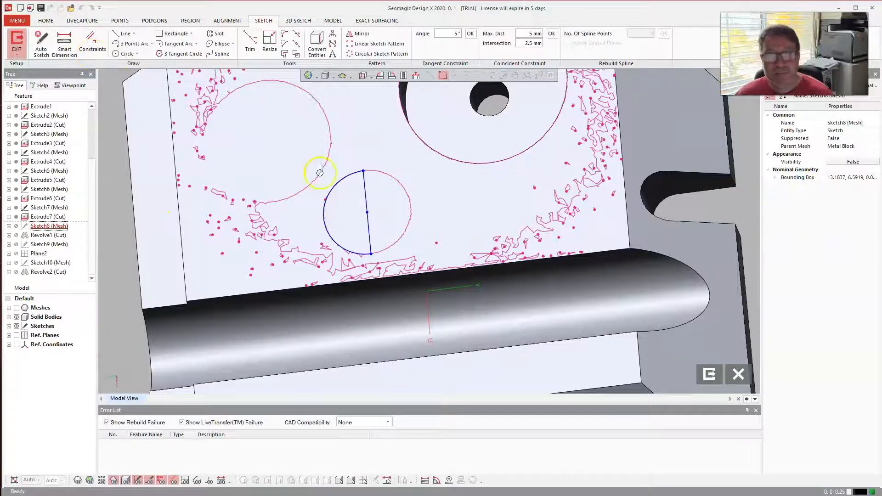
{"action": "left_click", "coordinate": [65, 45]}
{"action": "left_click", "coordinate": [333, 241]}
{"action": "left_click", "coordinate": [326, 252]}
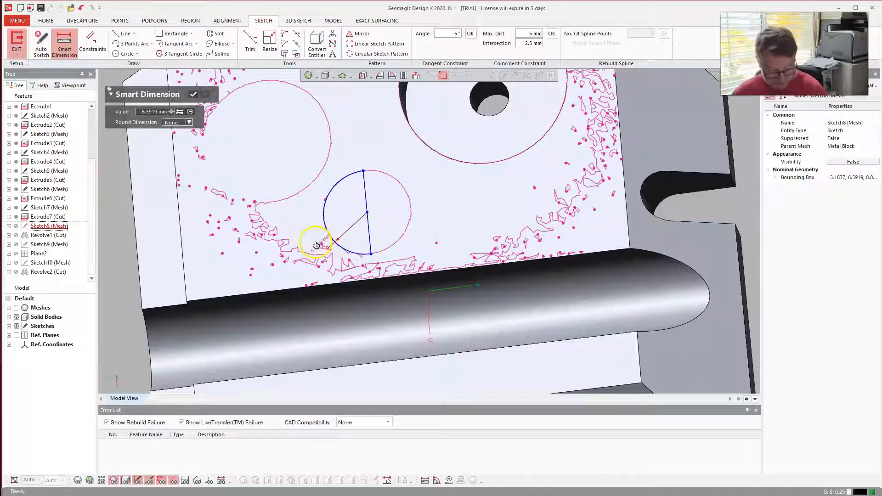
Step: Set the arc radius in Sketch8 to 6.65 mm and exit the sketch to recheck the spherical pocket's deviation
{"action": "double_click", "coordinate": [316, 245]}
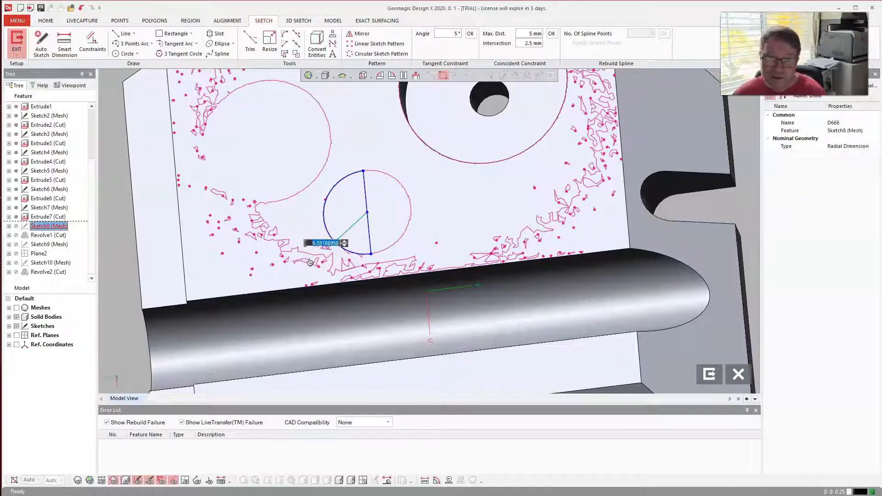
{"action": "key", "text": "BackSpace"}
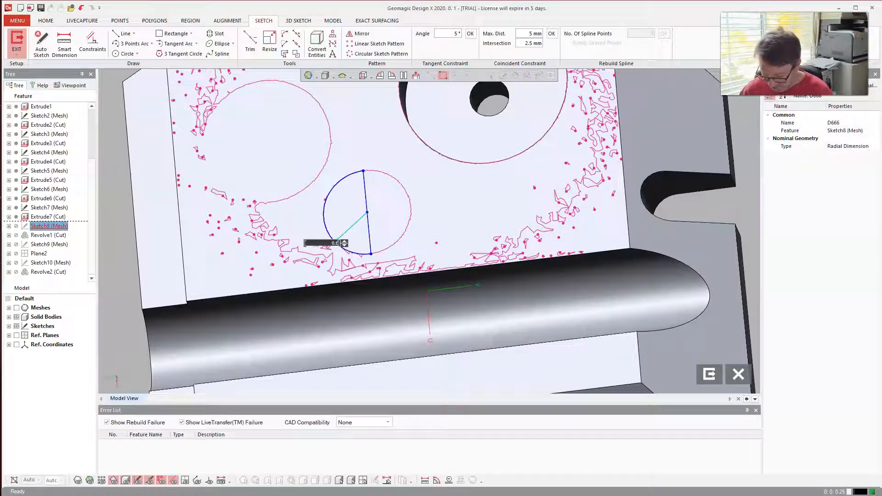
{"action": "type", "text": "6.8"}
{"action": "key", "text": "Return"}
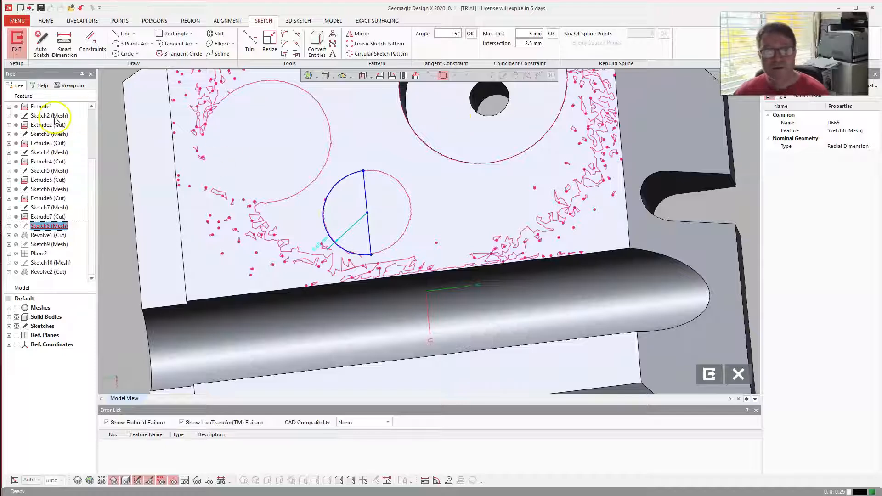
{"action": "left_click", "coordinate": [19, 42]}
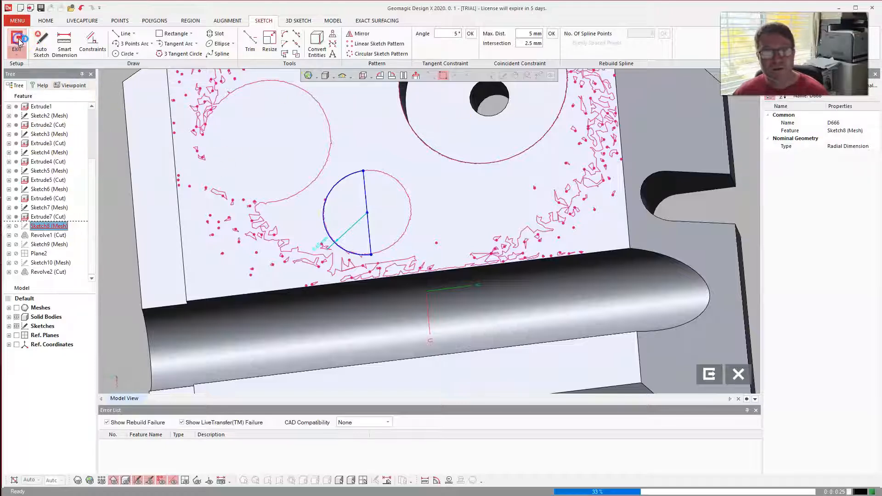
{"action": "left_click", "coordinate": [176, 230]}
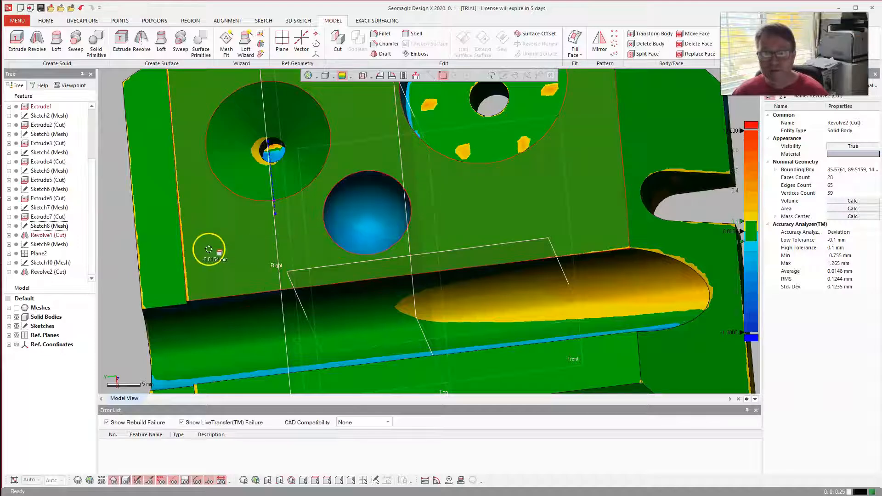
Step: Edit Sketch8 again, set the arc radius to 6.8 mm and exit to rebuild the spherical pocket
{"action": "right_click", "coordinate": [44, 236]}
{"action": "left_click", "coordinate": [38, 226]}
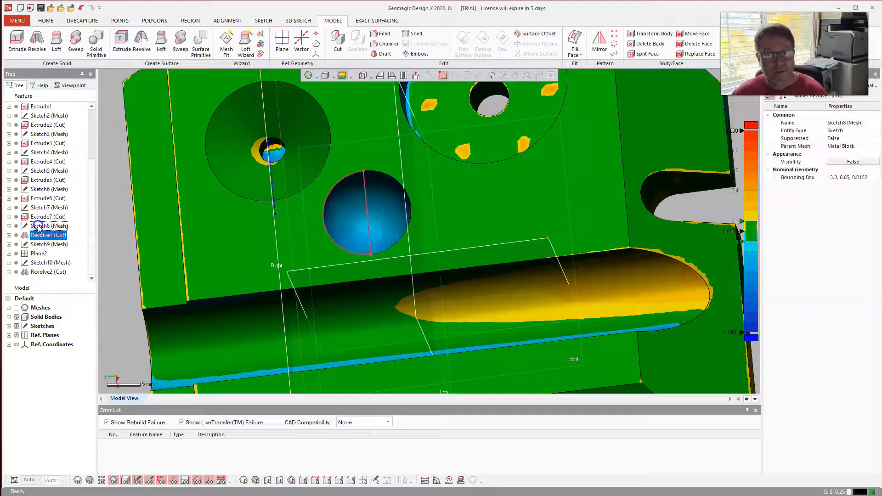
{"action": "right_click", "coordinate": [38, 226]}
{"action": "left_click", "coordinate": [44, 228]}
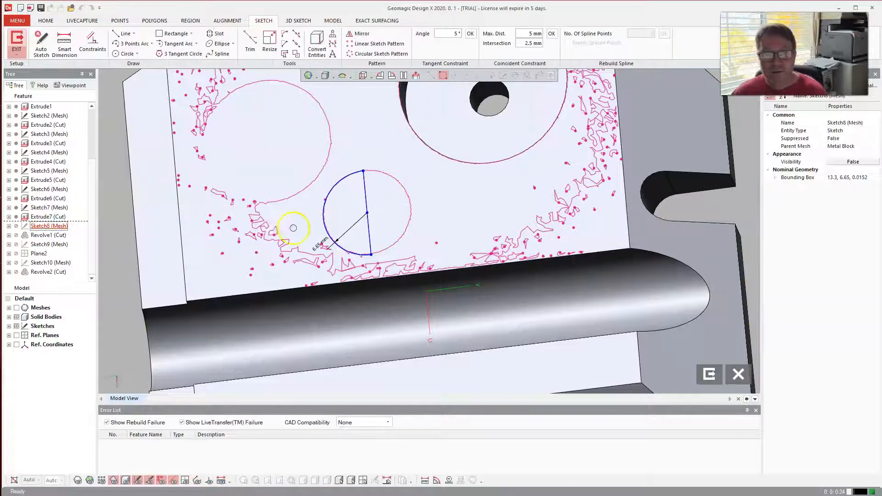
{"action": "double_click", "coordinate": [313, 247]}
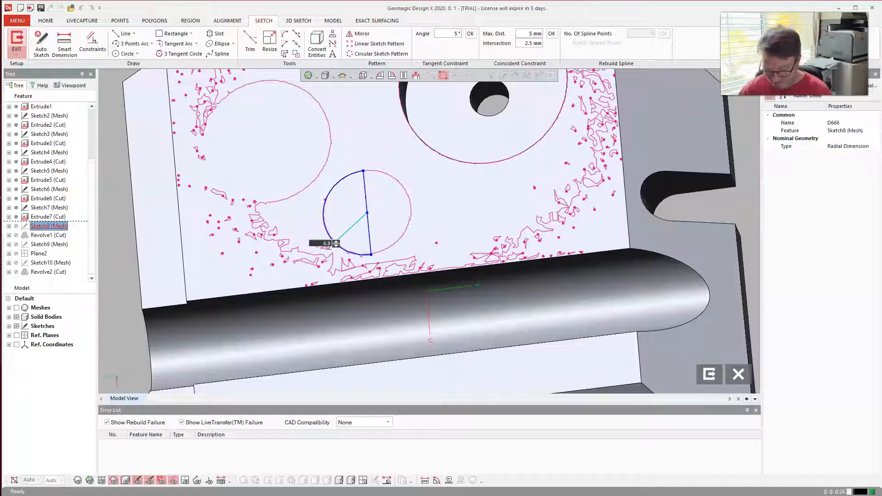
{"action": "type", "text": "6.8"}
{"action": "key", "text": "Return"}
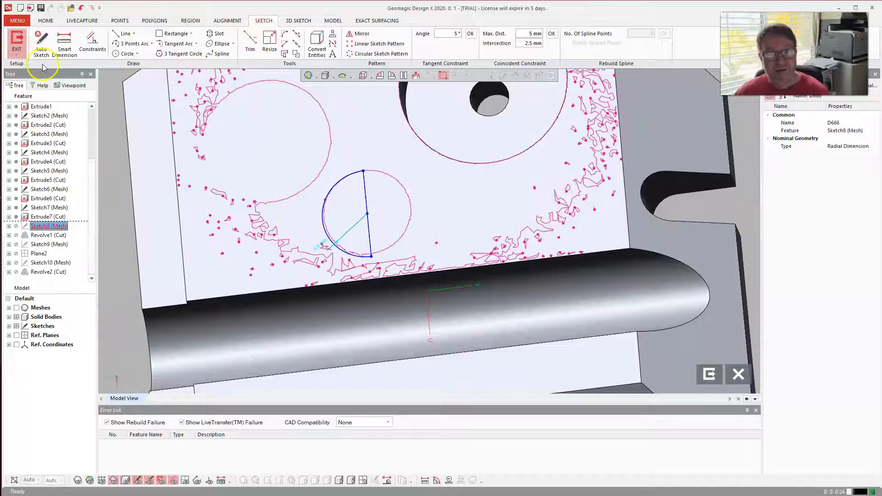
{"action": "left_click", "coordinate": [17, 44]}
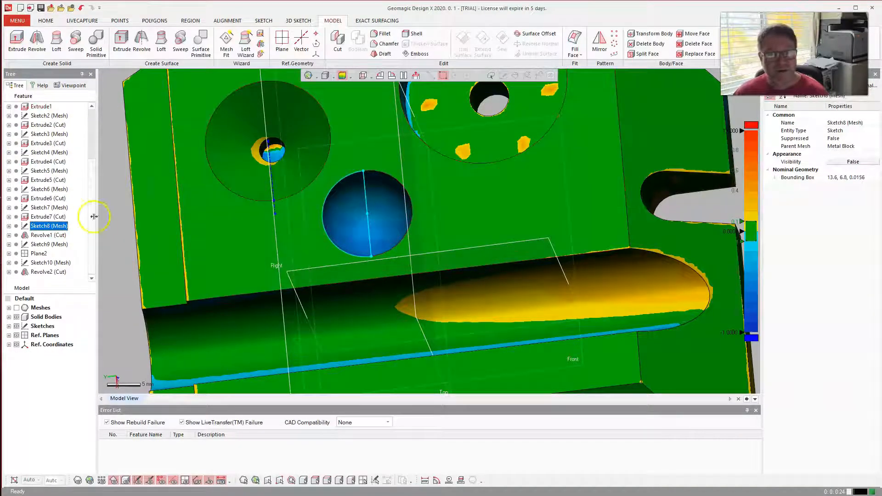
Step: Change the Sketch8 arc radius to 6.4 mm, exit the sketch and examine the spherical pocket's deviation from the scan
{"action": "right_click", "coordinate": [35, 227]}
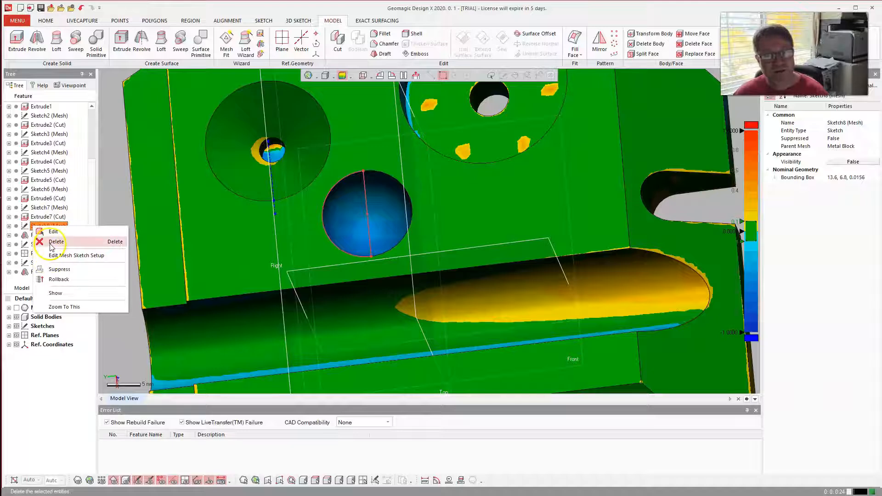
{"action": "left_click", "coordinate": [53, 232]}
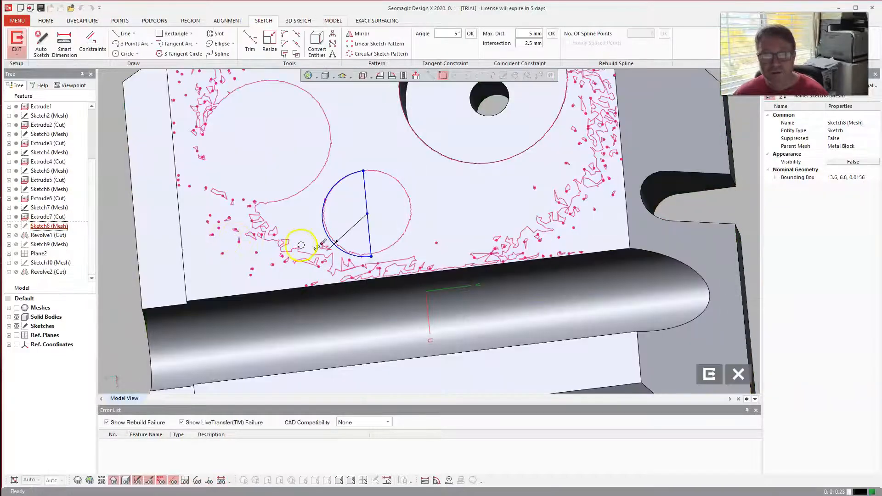
{"action": "left_click", "coordinate": [316, 248]}
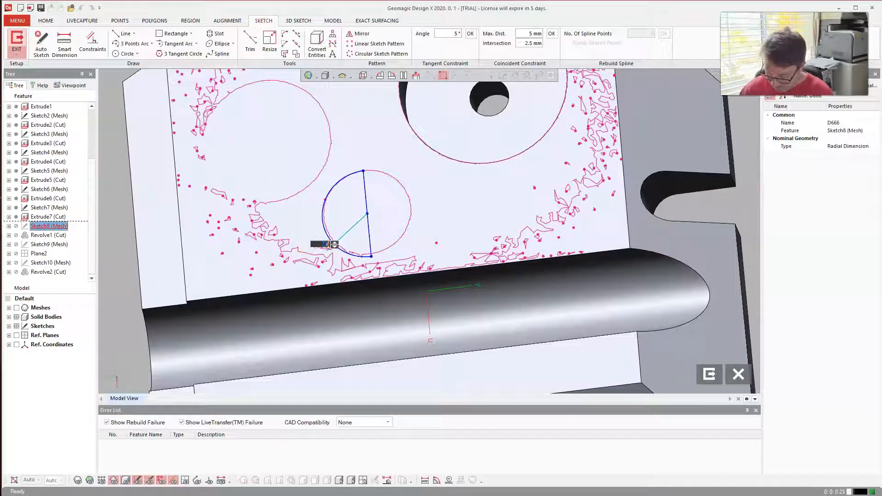
{"action": "key", "text": "Return"}
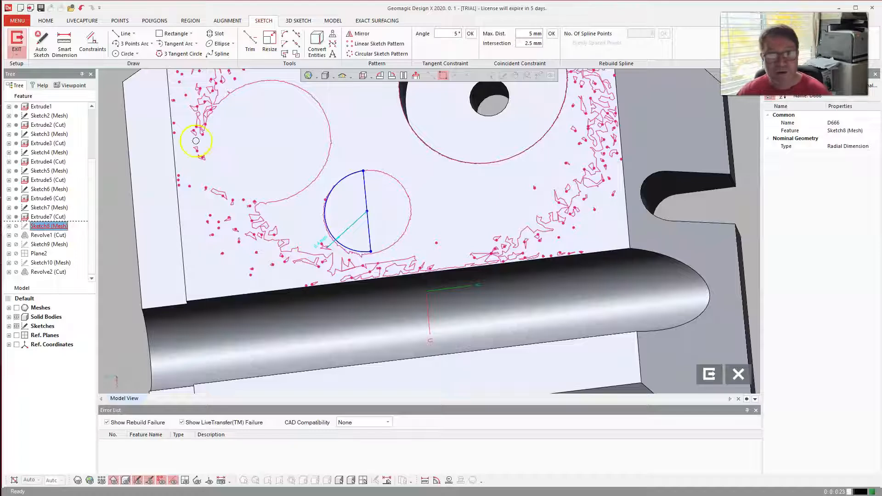
{"action": "left_click", "coordinate": [16, 41]}
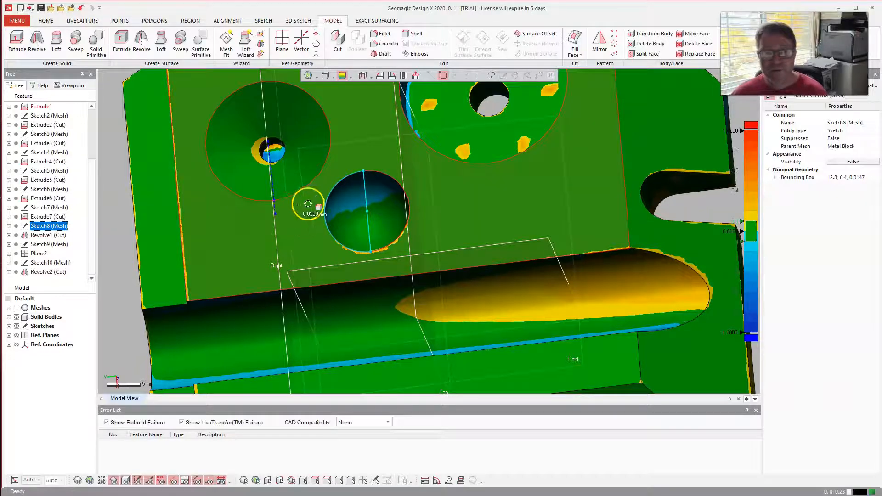
{"action": "scroll", "coordinate": [308, 203], "scroll_direction": "up", "scroll_amount": 5}
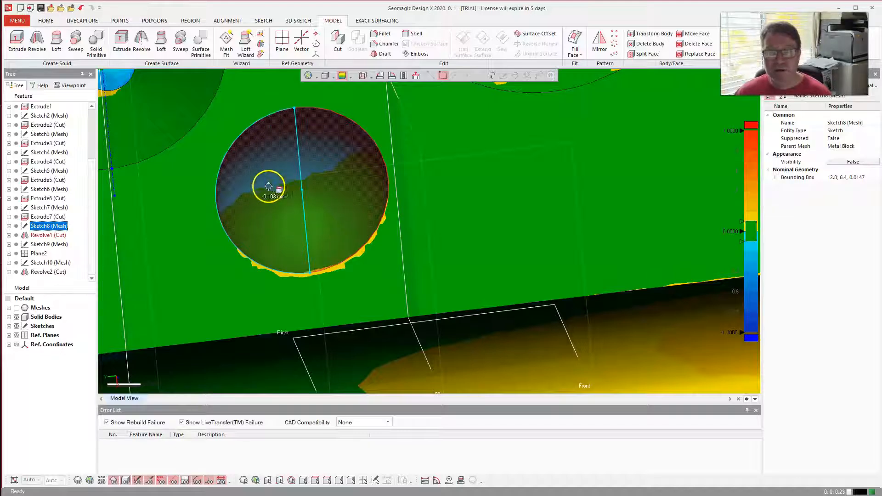
Step: Edit Sketch8, set the arc radius to 6.3 mm and exit to rebuild the spherical pocket
{"action": "right_click", "coordinate": [42, 228]}
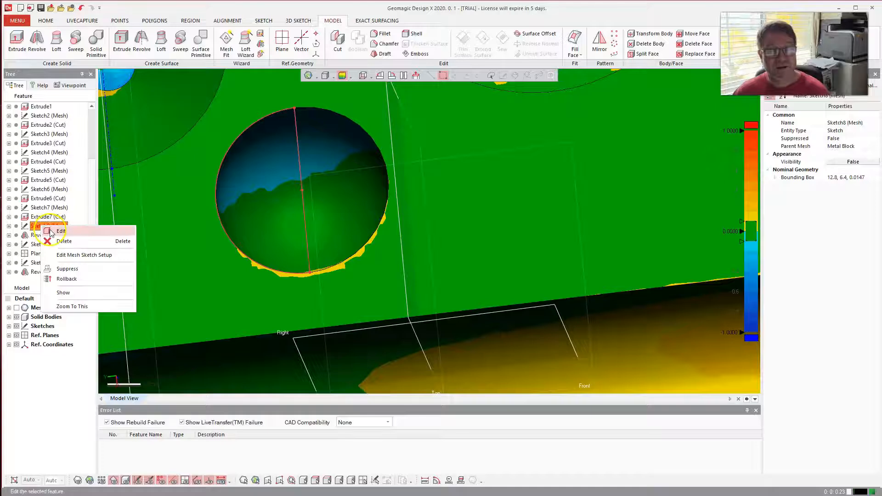
{"action": "left_click", "coordinate": [61, 231]}
{"action": "double_click", "coordinate": [214, 261]}
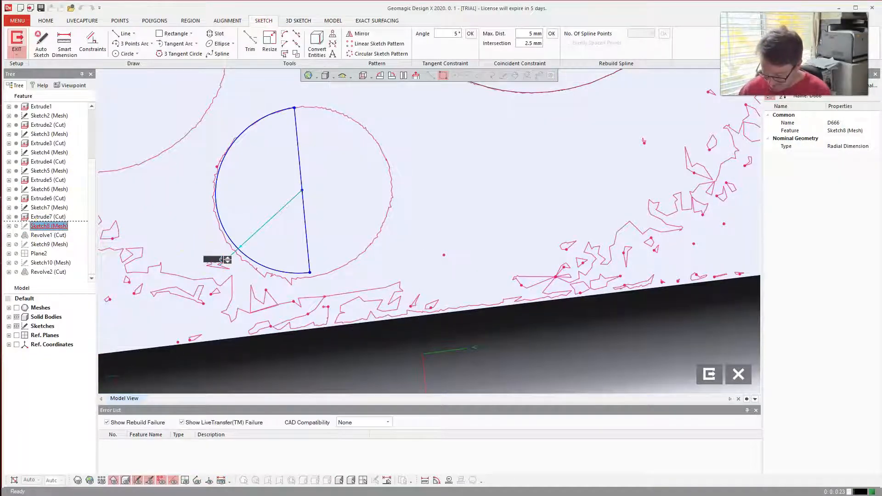
{"action": "type", "text": "6.3"}
{"action": "key", "text": "Return"}
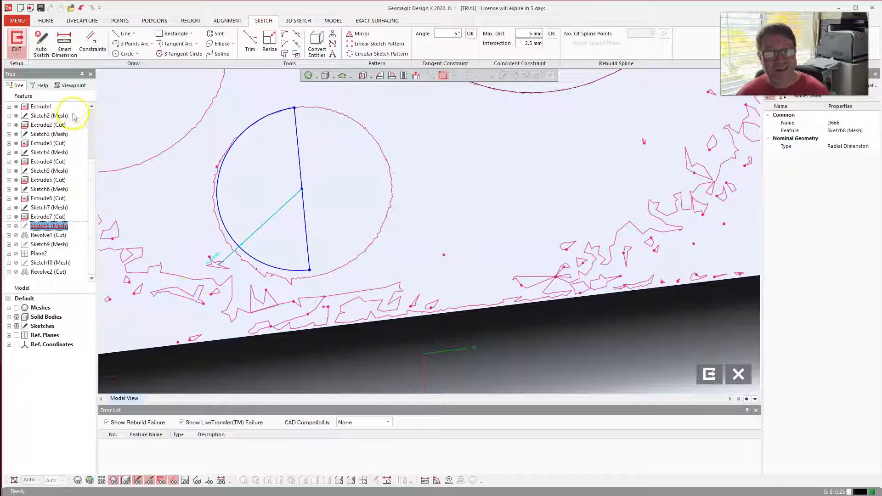
{"action": "left_click", "coordinate": [16, 42]}
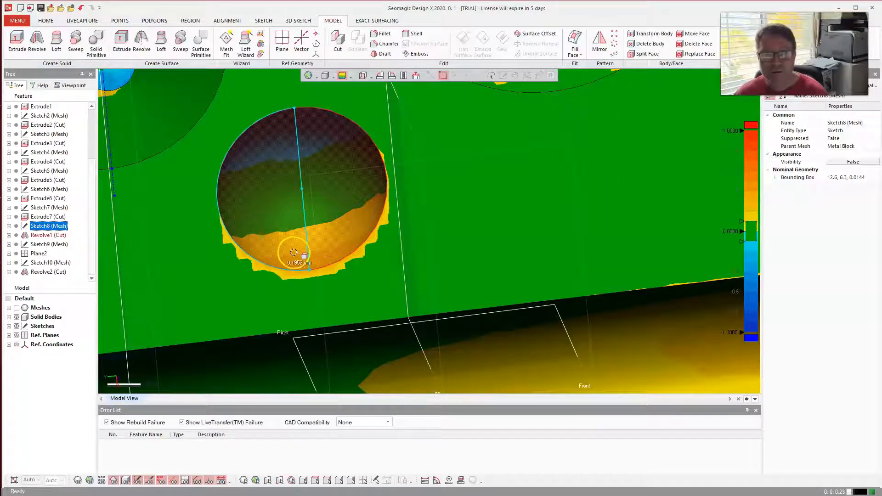
Step: Reopen Sketch8, set the arc radius back to 6.4 mm and exit the sketch
{"action": "right_click", "coordinate": [41, 229]}
{"action": "left_click", "coordinate": [48, 233]}
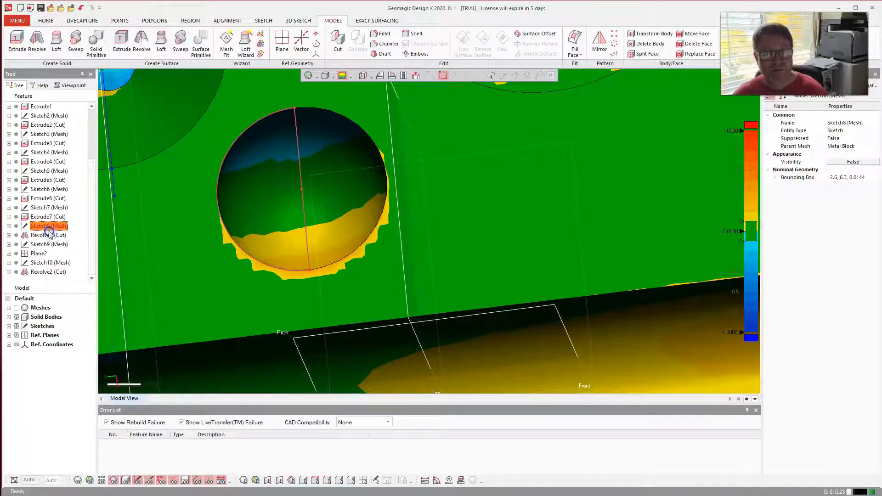
{"action": "double_click", "coordinate": [213, 258]}
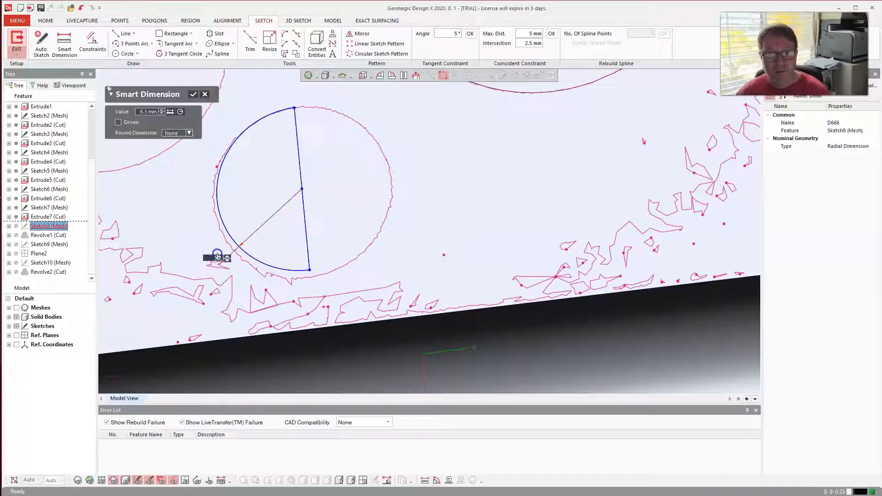
{"action": "left_click", "coordinate": [207, 258]}
{"action": "type", "text": "6.4"}
{"action": "key", "text": "Return"}
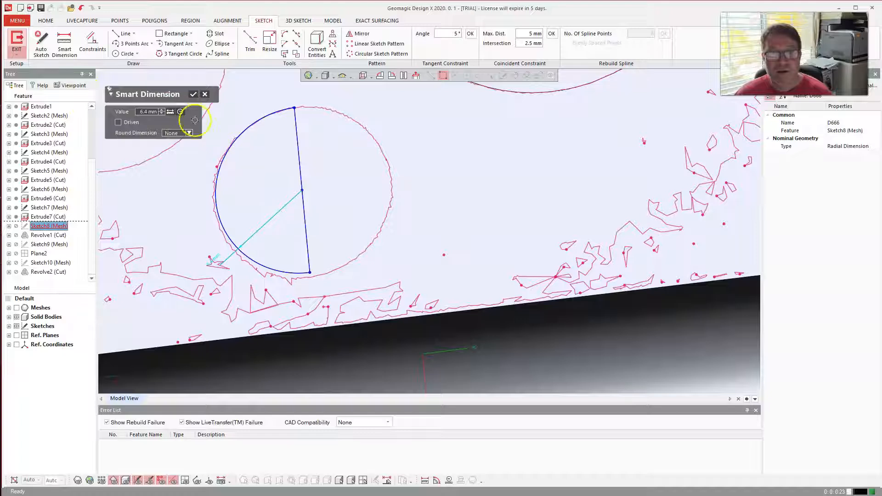
{"action": "left_click", "coordinate": [193, 95]}
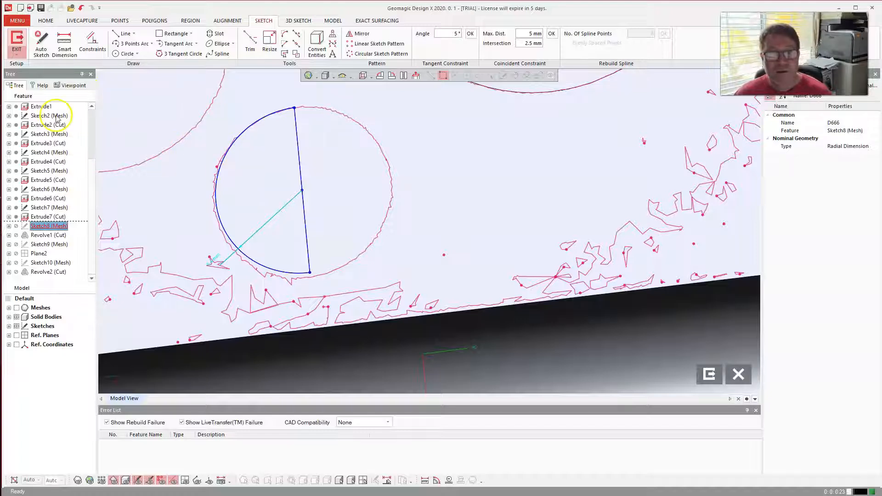
{"action": "left_click", "coordinate": [16, 41]}
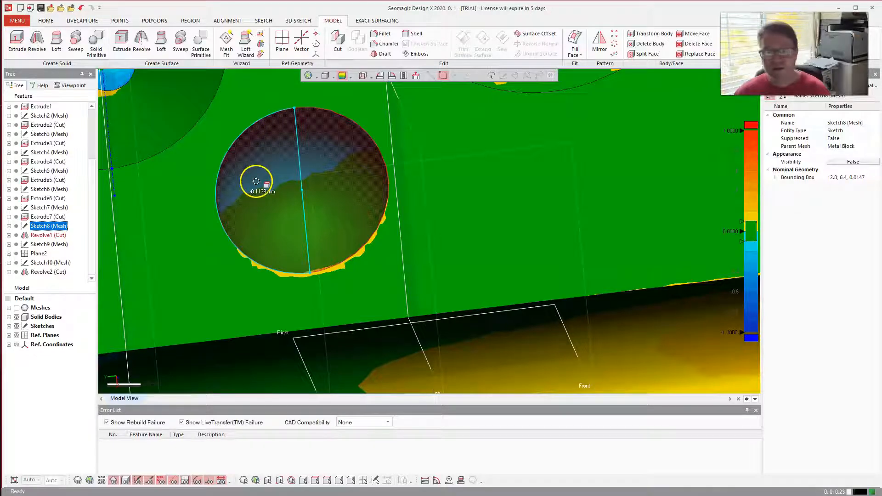
Step: Examine the deviation on the spherical pocket and along the round groove, and identify the feature that cuts the groove
{"action": "scroll", "coordinate": [307, 249], "scroll_direction": "up", "scroll_amount": 1}
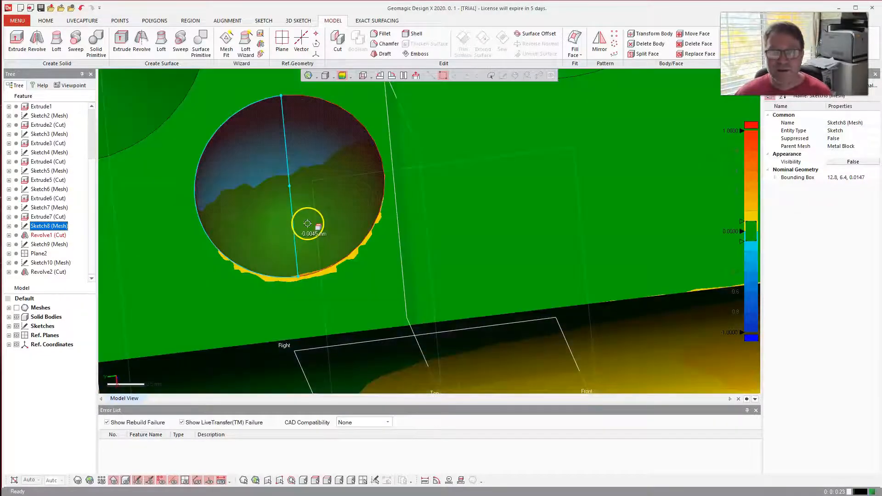
{"action": "scroll", "coordinate": [340, 161], "scroll_direction": "down", "scroll_amount": 3}
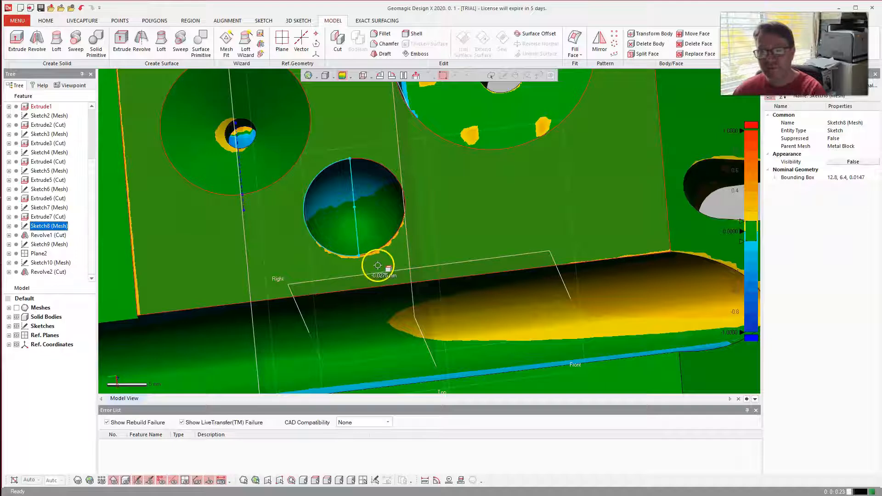
{"action": "scroll", "coordinate": [305, 250], "scroll_direction": "down", "scroll_amount": 3}
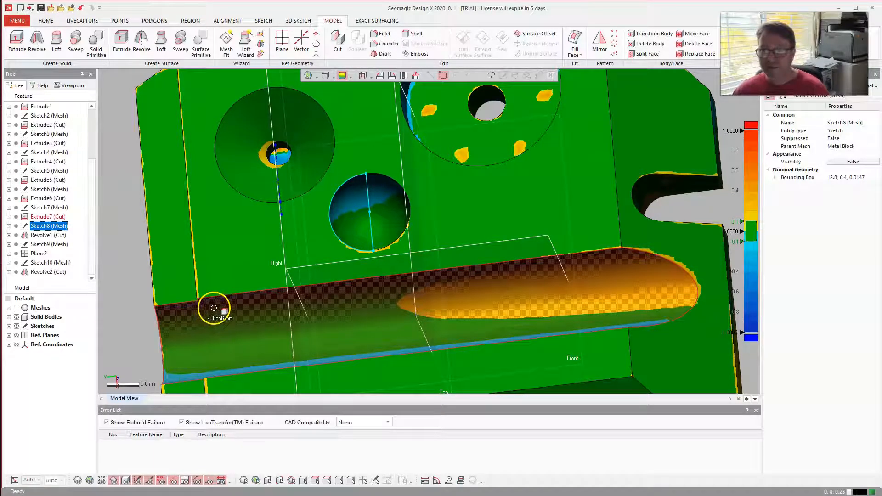
{"action": "mouse_move", "coordinate": [272, 325]}
{"action": "right_mouse_down"}
{"action": "mouse_move", "coordinate": [356, 331]}
{"action": "mouse_move", "coordinate": [454, 303]}
{"action": "right_mouse_up"}
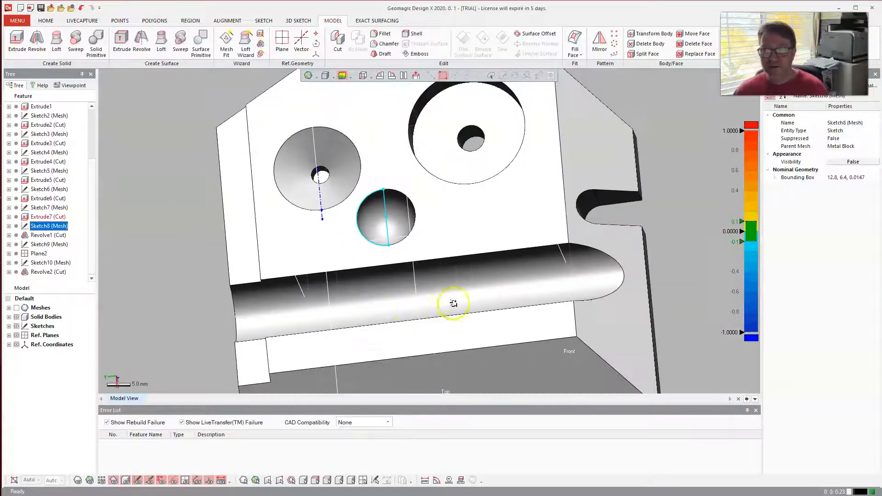
{"action": "mouse_move", "coordinate": [184, 244]}
{"action": "right_mouse_down"}
{"action": "mouse_move", "coordinate": [286, 248]}
{"action": "mouse_move", "coordinate": [222, 250]}
{"action": "right_mouse_up"}
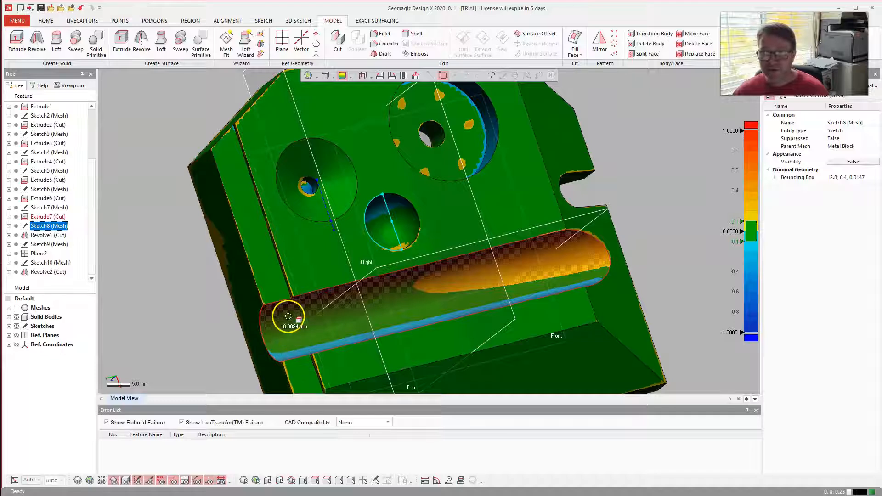
{"action": "right_click_drag", "start_coordinate": [319, 321], "coordinate": [375, 283]}
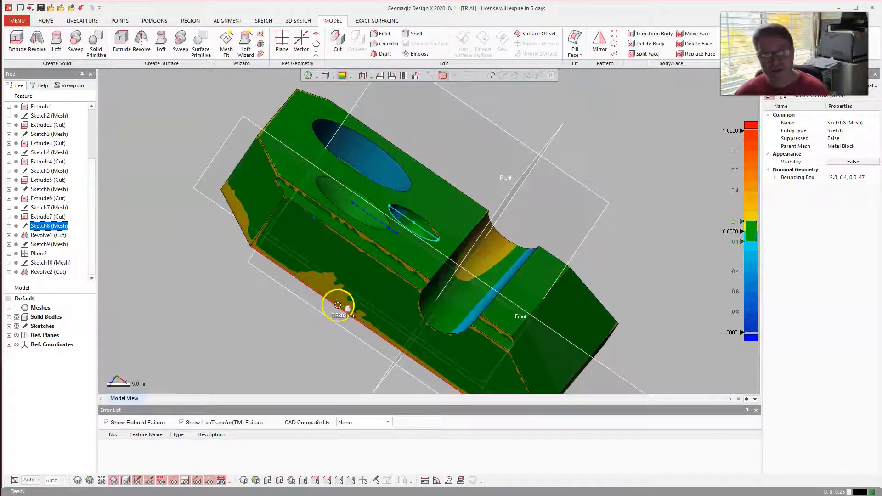
{"action": "left_click", "coordinate": [425, 306]}
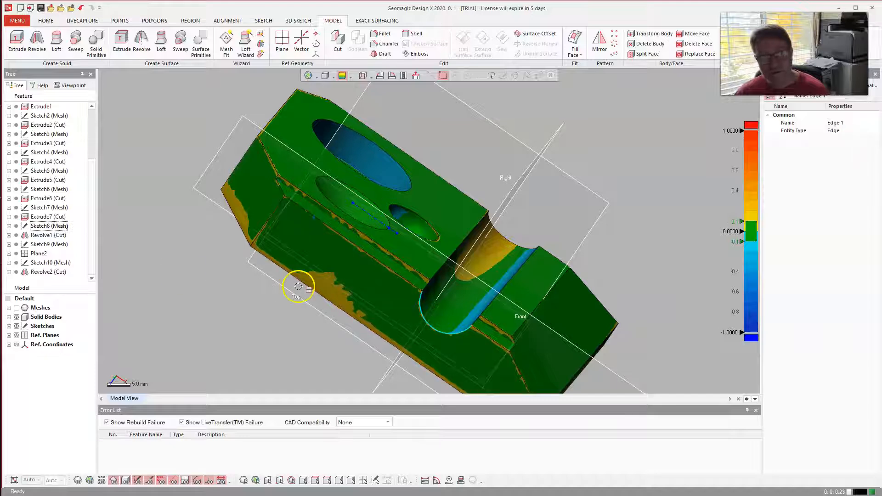
{"action": "left_click", "coordinate": [426, 308]}
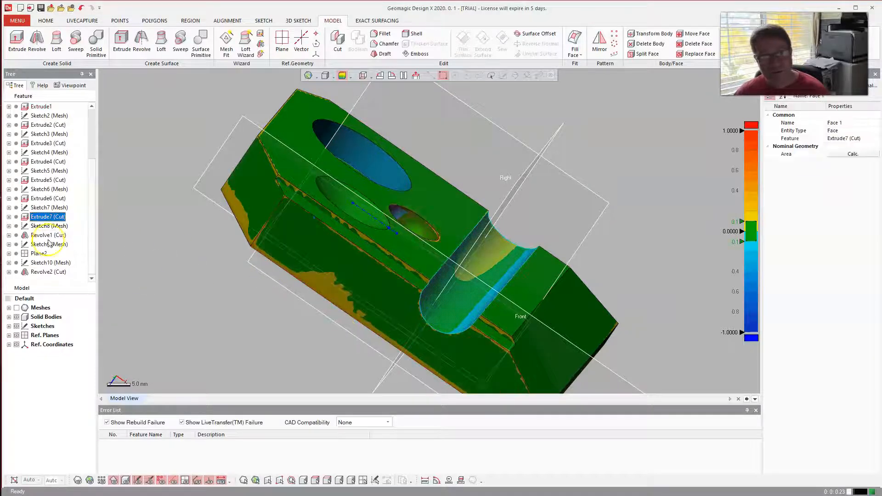
Step: Open Sketch7, the round groove's profile, for editing and view its circle face-on against the scan section
{"action": "left_click", "coordinate": [48, 208]}
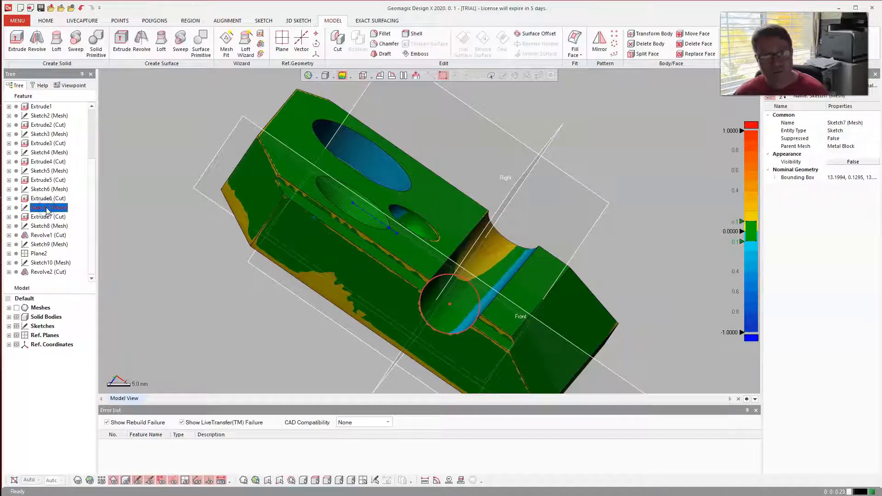
{"action": "right_click", "coordinate": [48, 210]}
{"action": "left_click", "coordinate": [59, 216]}
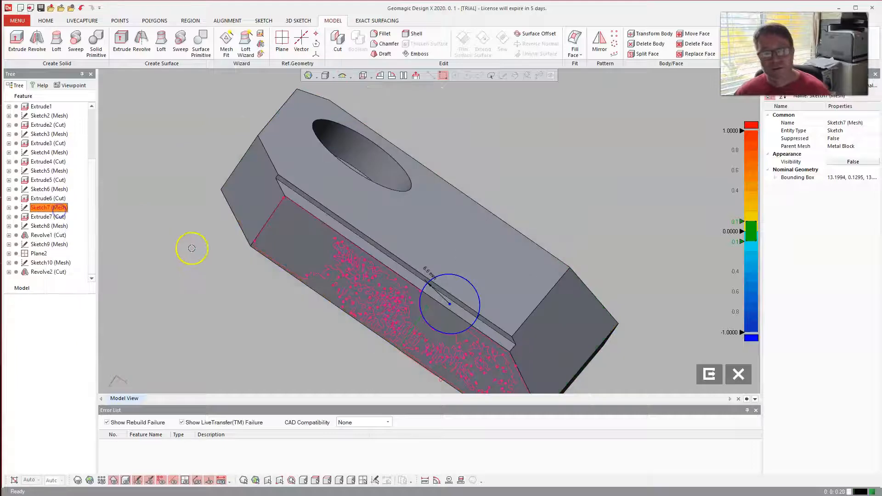
{"action": "left_click", "coordinate": [418, 75]}
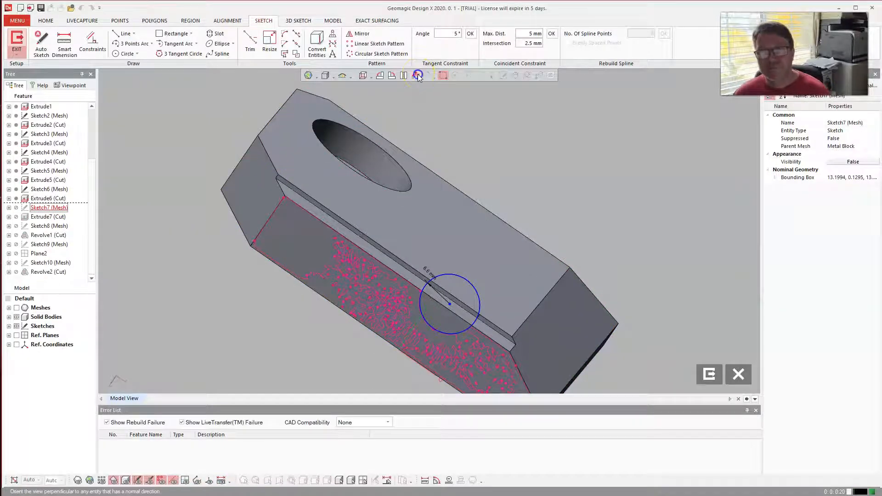
{"action": "scroll", "coordinate": [514, 213], "scroll_direction": "up", "scroll_amount": 2}
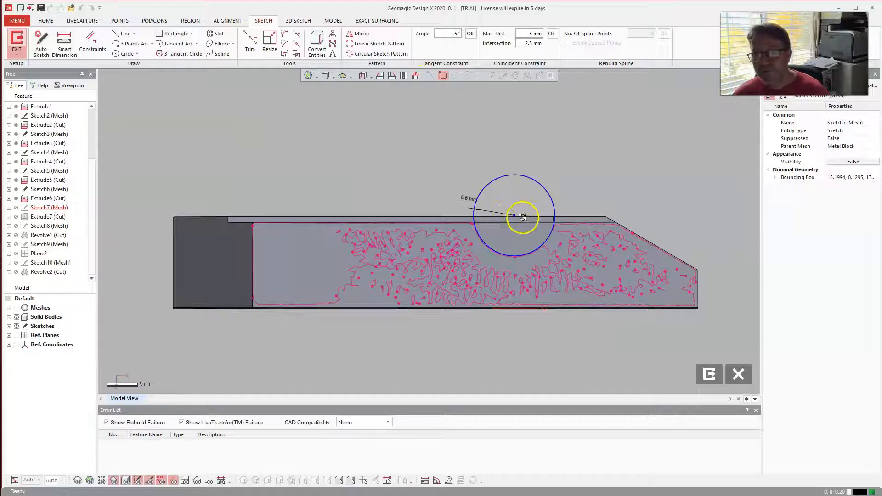
{"action": "middle_click_drag", "start_coordinate": [399, 130], "coordinate": [241, 134]}
{"action": "scroll", "coordinate": [305, 138], "scroll_direction": "up", "scroll_amount": 2}
{"action": "scroll", "coordinate": [345, 161], "scroll_direction": "up", "scroll_amount": 4}
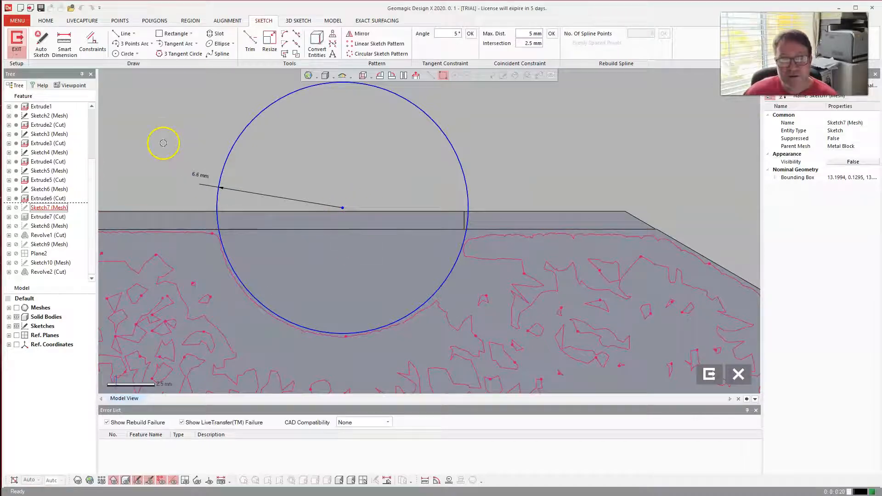
Step: Draw a vertical construction line about 2.9 mm long upward from the block's upper edge beside the circle, and apply a Fix constraint to it
{"action": "left_click", "coordinate": [122, 34]}
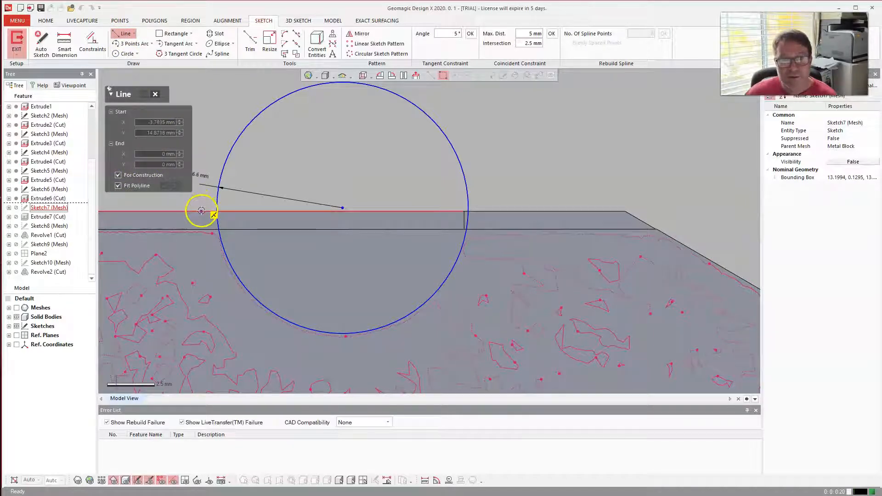
{"action": "left_click_drag", "start_coordinate": [201, 207], "coordinate": [202, 156]}
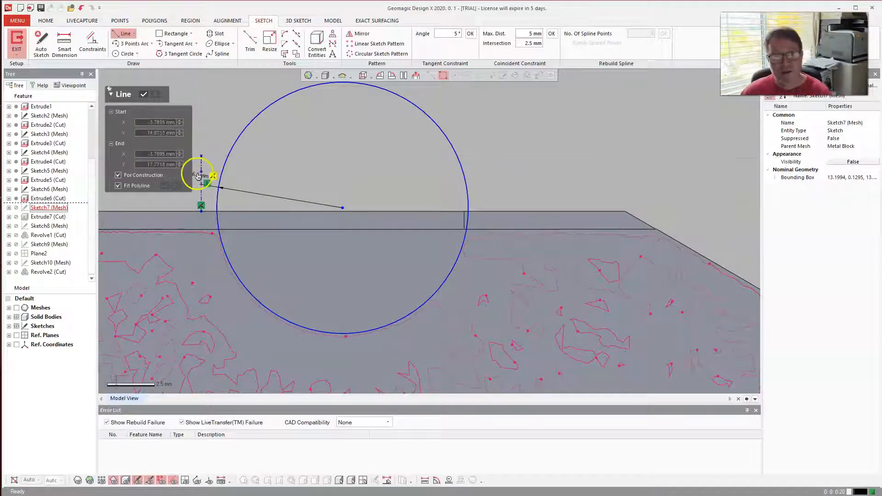
{"action": "left_click", "coordinate": [143, 94]}
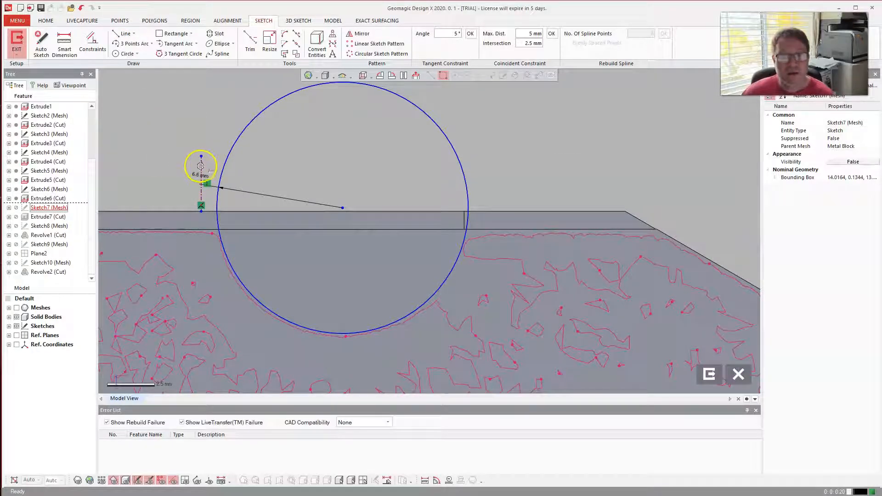
{"action": "left_click", "coordinate": [201, 166]}
{"action": "left_click", "coordinate": [97, 42]}
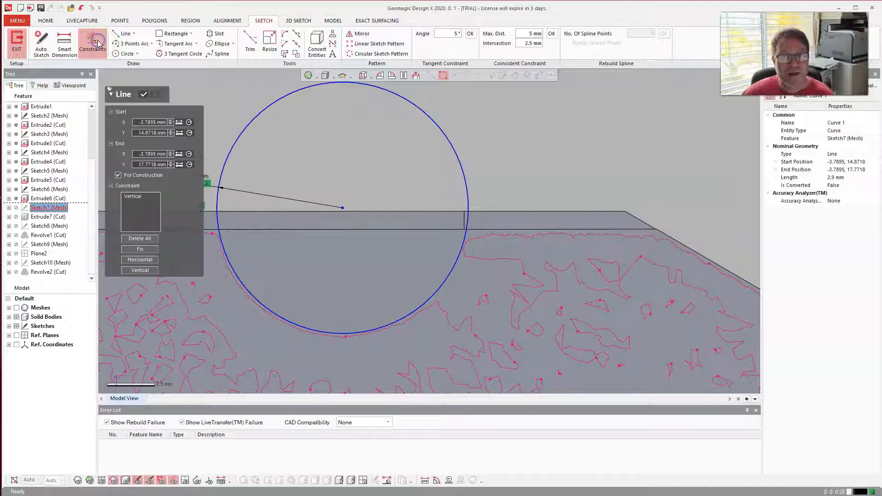
{"action": "left_click", "coordinate": [142, 249]}
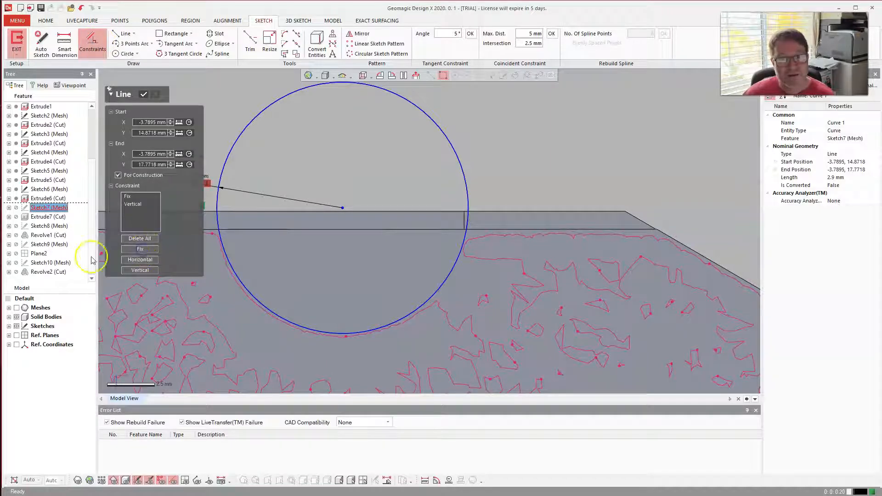
{"action": "key", "text": "Escape"}
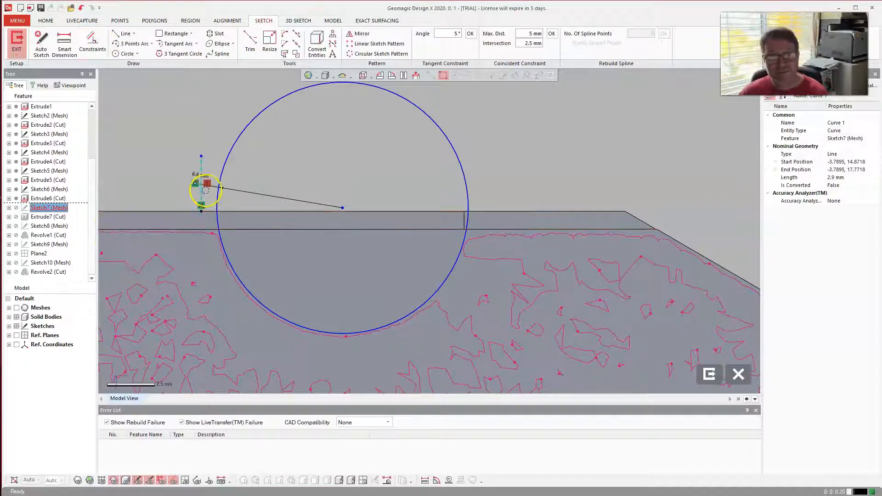
{"action": "left_click", "coordinate": [92, 54]}
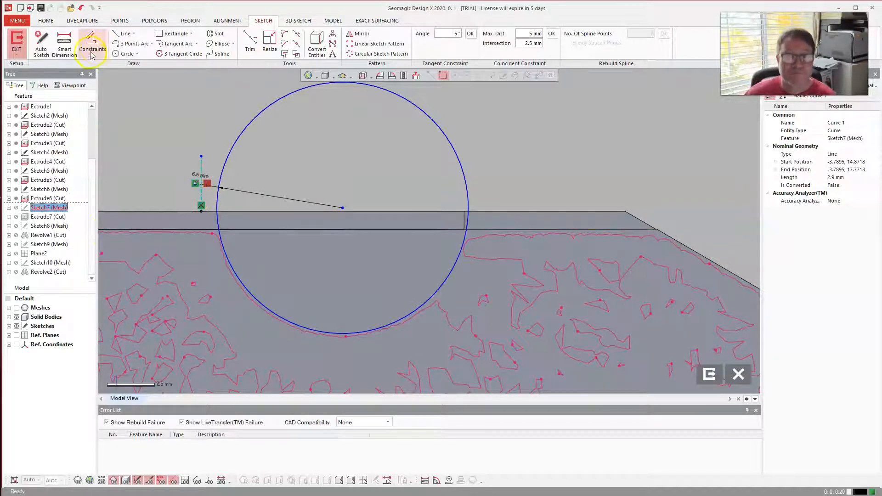
Step: Dimension the horizontal distance from the fixed construction line to the groove circle's centre
{"action": "left_click", "coordinate": [66, 44]}
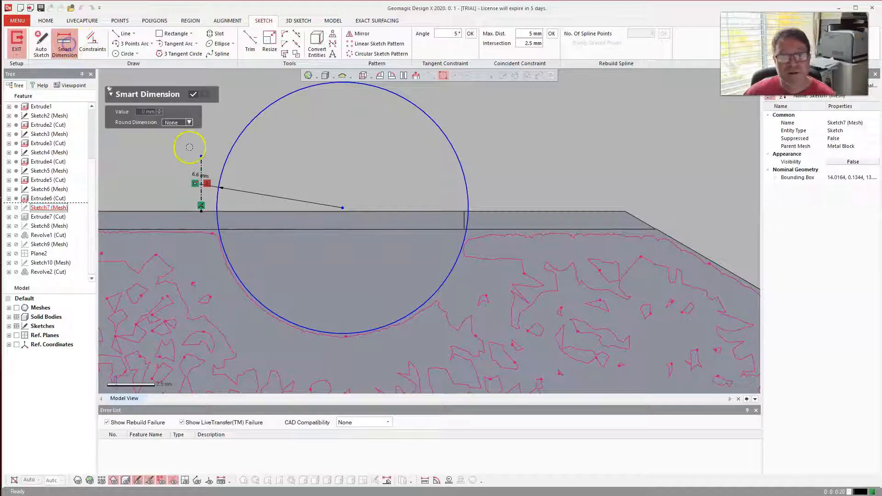
{"action": "left_click", "coordinate": [239, 136]}
{"action": "left_click", "coordinate": [201, 199]}
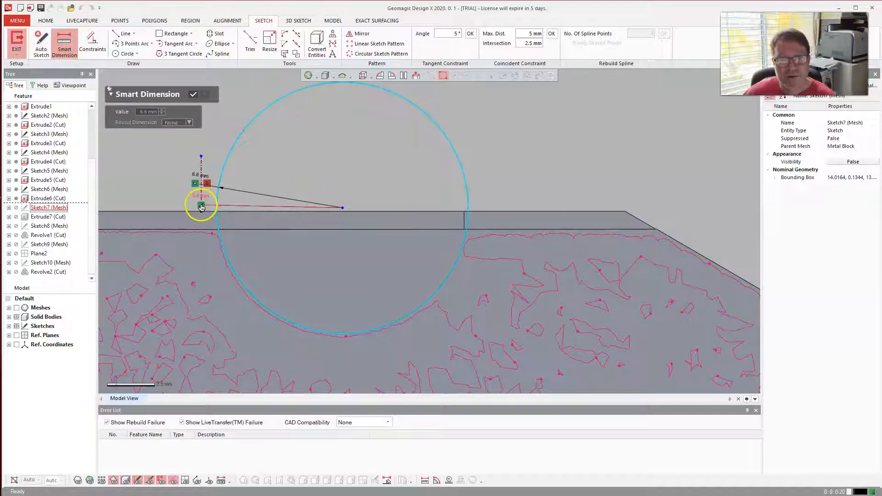
{"action": "left_click", "coordinate": [218, 127]}
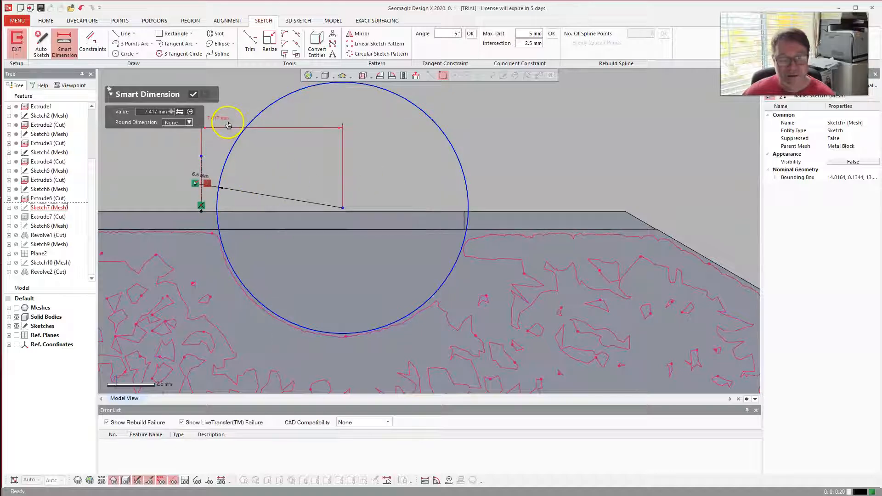
{"action": "left_click", "coordinate": [193, 94]}
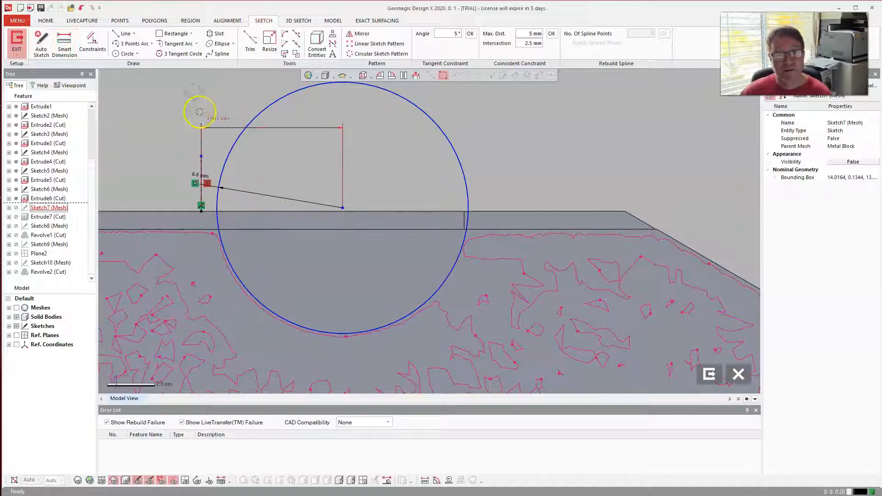
Step: Set the horizontal distance from the fixed construction line to the groove circle's centre to 7.35 mm and finish the sketch
{"action": "double_click", "coordinate": [213, 118]}
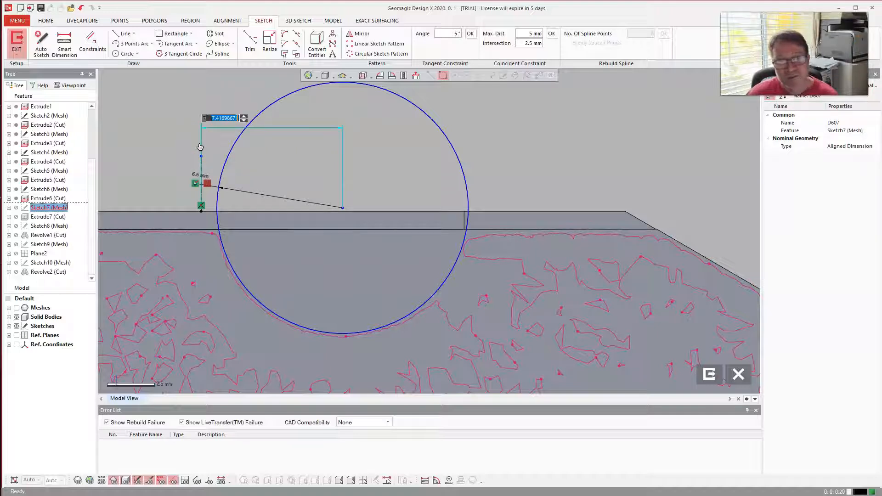
{"action": "key", "text": "BackSpace"}
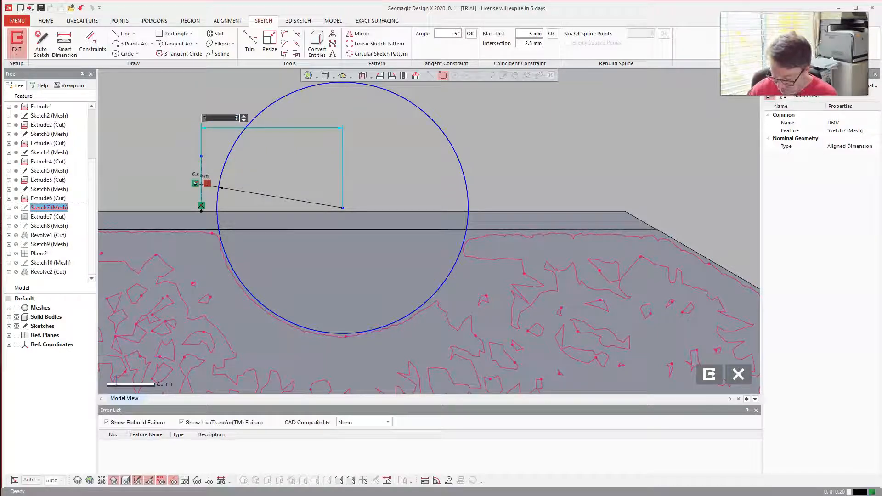
{"action": "type", "text": "7.3"}
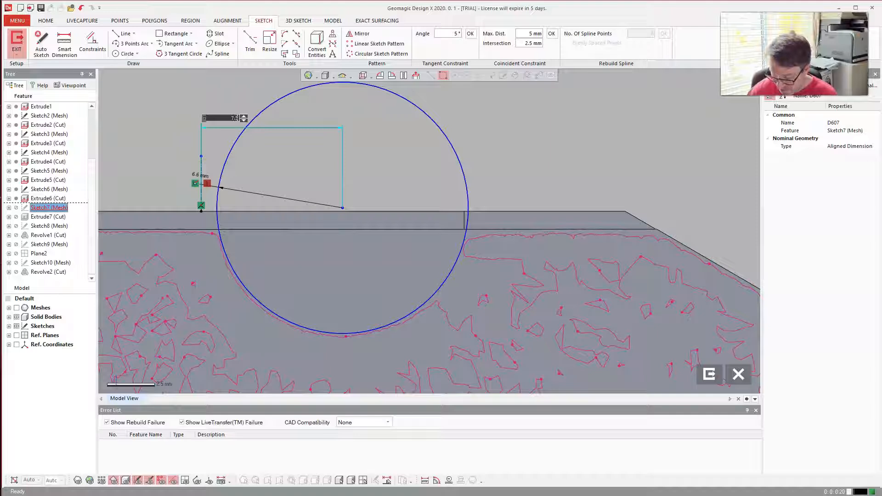
{"action": "type", "text": "5"}
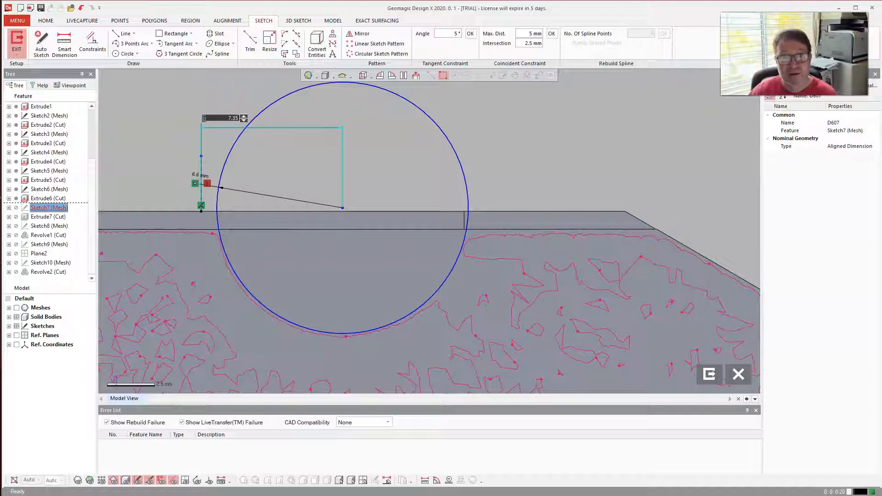
{"action": "key", "text": "Return"}
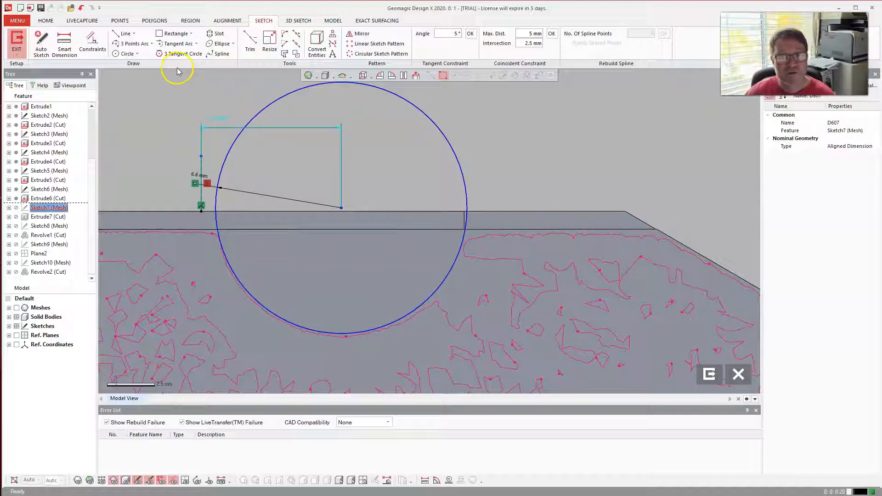
{"action": "left_click", "coordinate": [15, 44]}
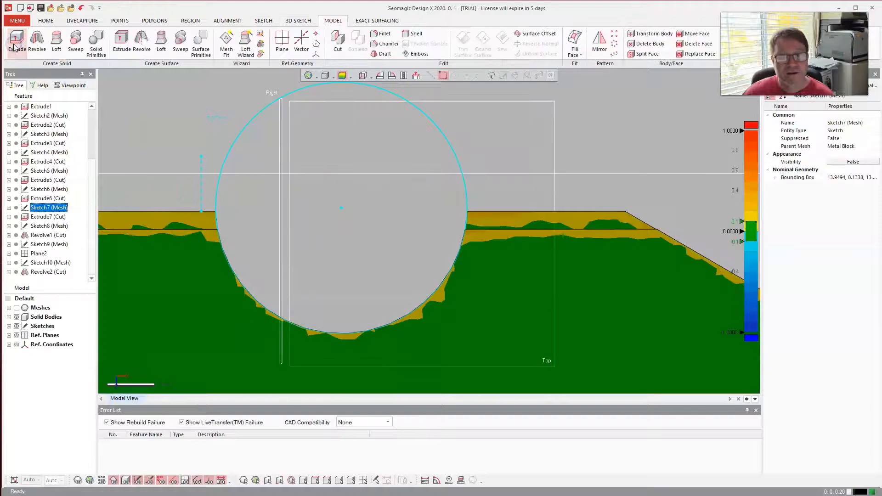
Step: Check the deviation along the round groove and reopen Sketch7 for editing with its circle face-on
{"action": "right_click", "coordinate": [213, 133]}
{"action": "right_click_drag", "start_coordinate": [176, 128], "coordinate": [302, 221]}
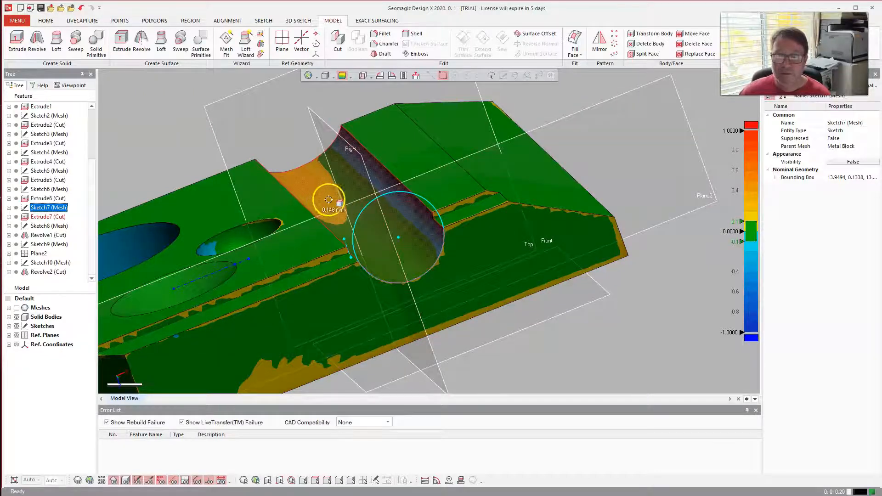
{"action": "mouse_move", "coordinate": [347, 224]}
{"action": "right_mouse_down"}
{"action": "mouse_move", "coordinate": [420, 262]}
{"action": "mouse_move", "coordinate": [321, 317]}
{"action": "mouse_move", "coordinate": [419, 278]}
{"action": "mouse_move", "coordinate": [496, 271]}
{"action": "mouse_move", "coordinate": [457, 260]}
{"action": "mouse_move", "coordinate": [537, 238]}
{"action": "mouse_move", "coordinate": [587, 252]}
{"action": "mouse_move", "coordinate": [480, 270]}
{"action": "right_mouse_up"}
{"action": "scroll", "coordinate": [480, 270], "scroll_direction": "down", "scroll_amount": 6}
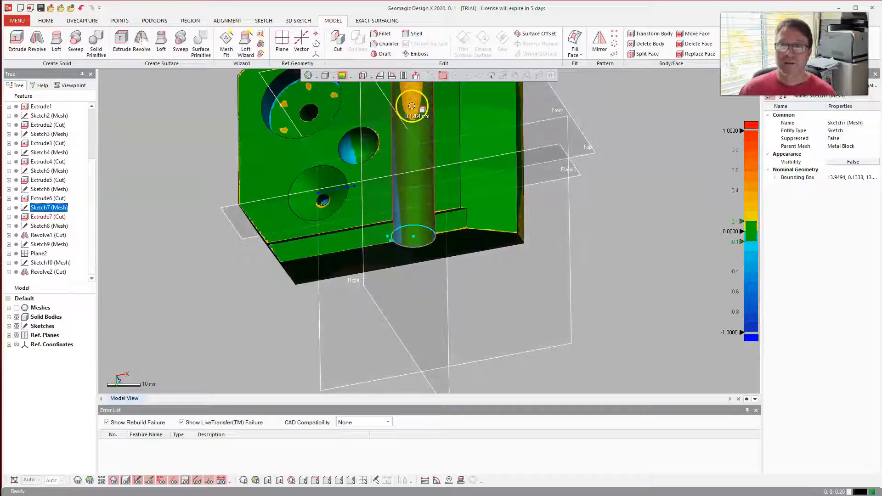
{"action": "scroll", "coordinate": [414, 105], "scroll_direction": "down", "scroll_amount": 3}
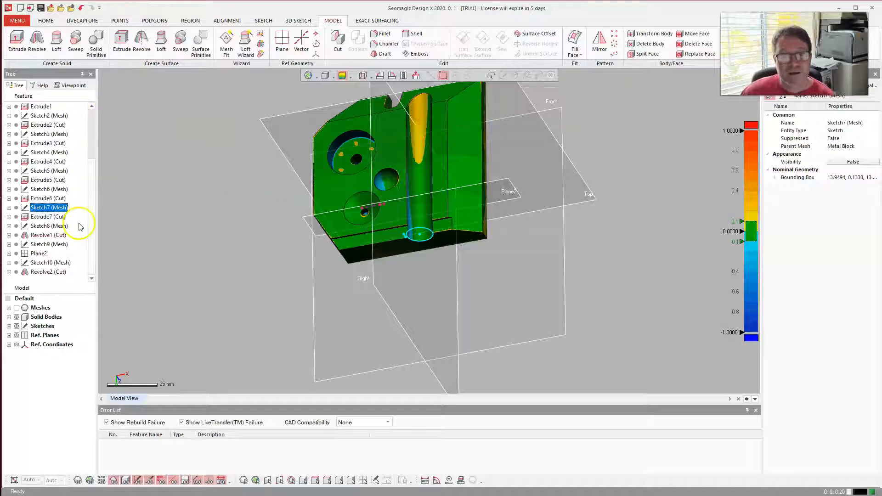
{"action": "right_click", "coordinate": [38, 210]}
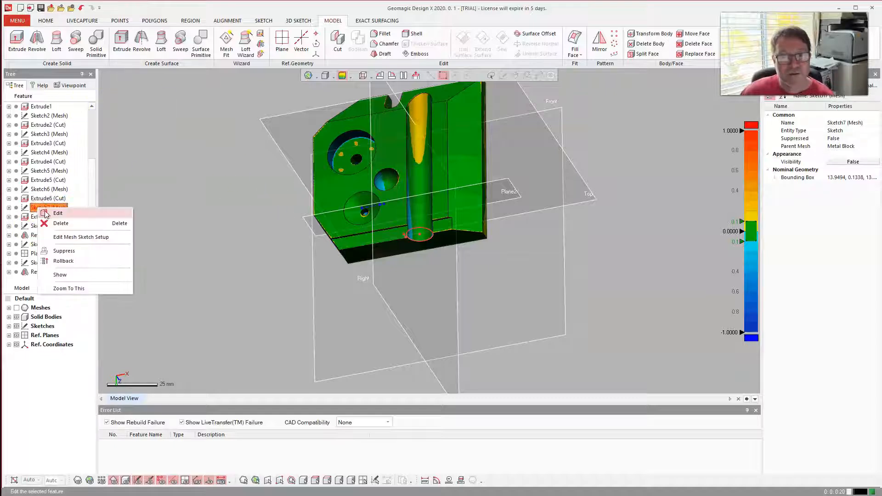
{"action": "left_click", "coordinate": [50, 215]}
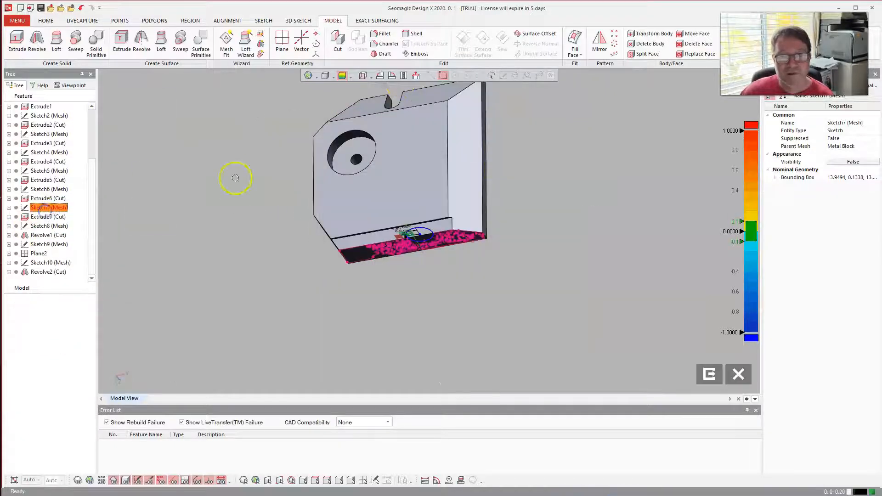
{"action": "left_click", "coordinate": [416, 77]}
{"action": "scroll", "coordinate": [415, 228], "scroll_direction": "up", "scroll_amount": 10}
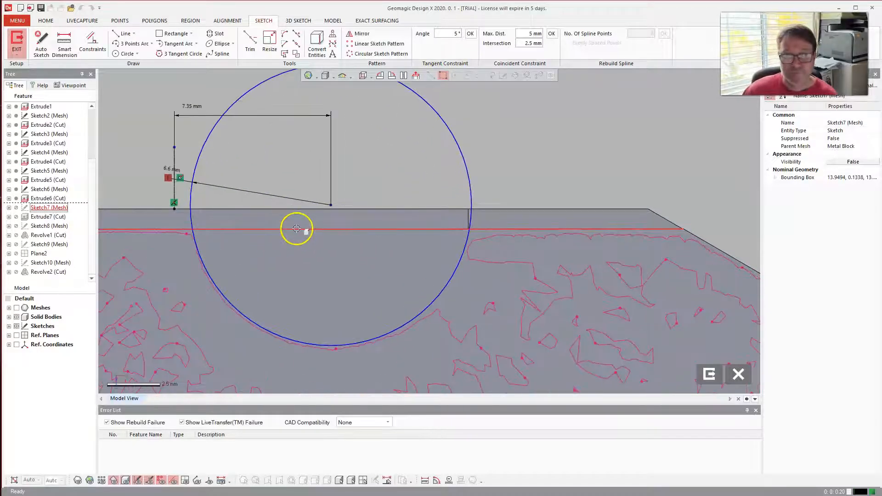
{"action": "scroll", "coordinate": [170, 191], "scroll_direction": "up", "scroll_amount": 2}
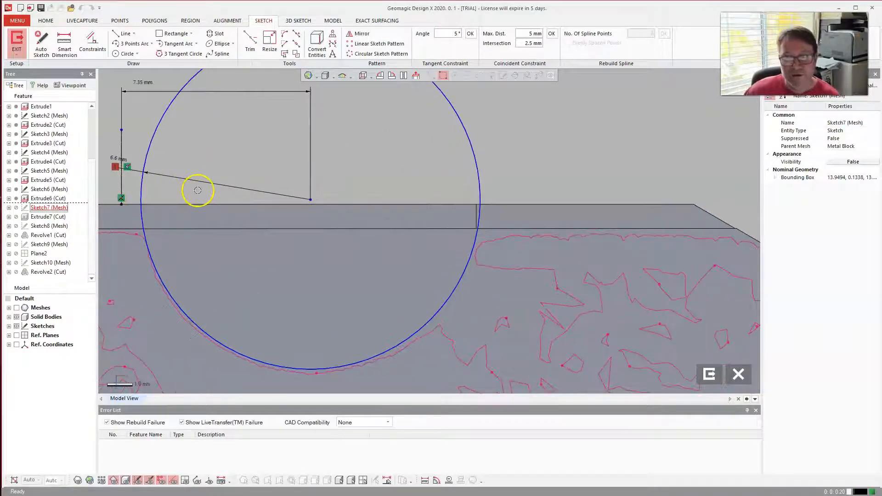
{"action": "scroll", "coordinate": [345, 200], "scroll_direction": "down", "scroll_amount": 2}
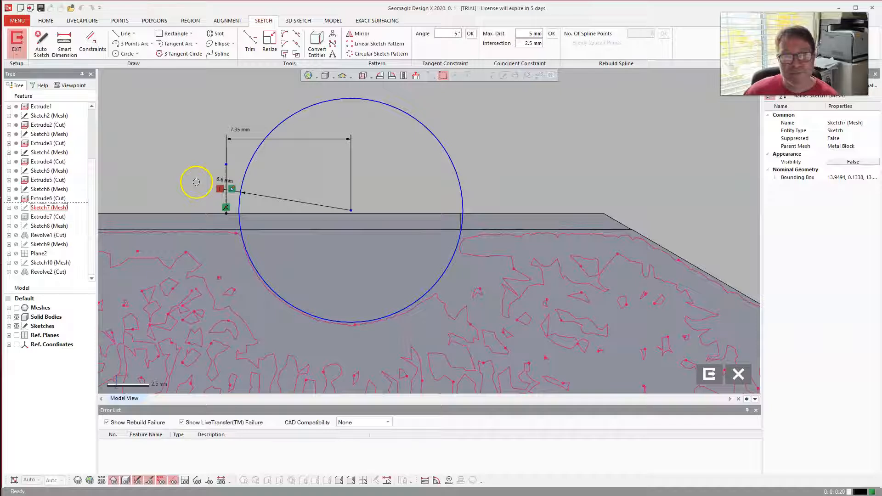
Step: Draw a horizontal construction line about 20.85 mm long along the lower model edge crossing the circle, and apply a Fix constraint to it
{"action": "left_click", "coordinate": [125, 35]}
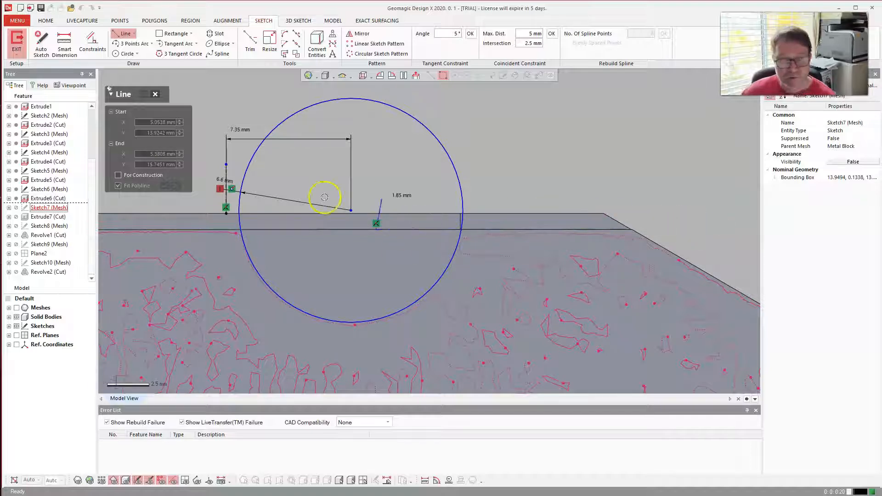
{"action": "key", "text": "Escape"}
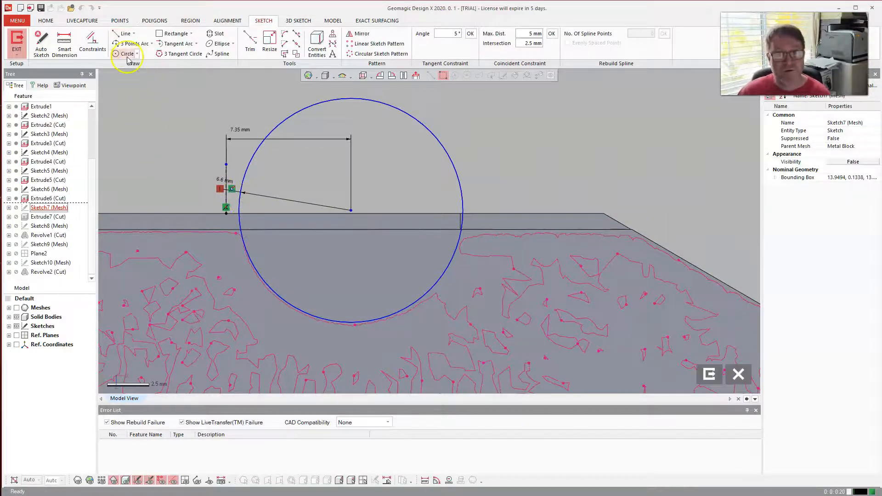
{"action": "left_click", "coordinate": [124, 33]}
{"action": "left_click", "coordinate": [317, 232]}
{"action": "left_click", "coordinate": [318, 230]}
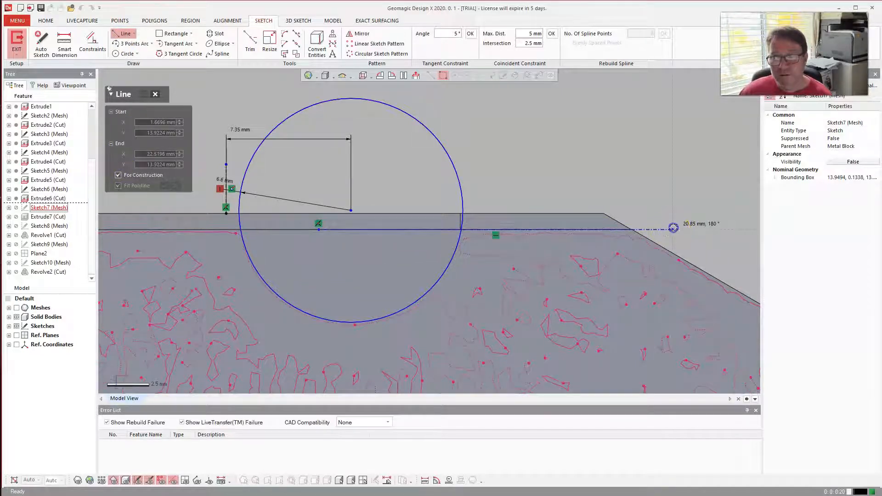
{"action": "left_click", "coordinate": [653, 232]}
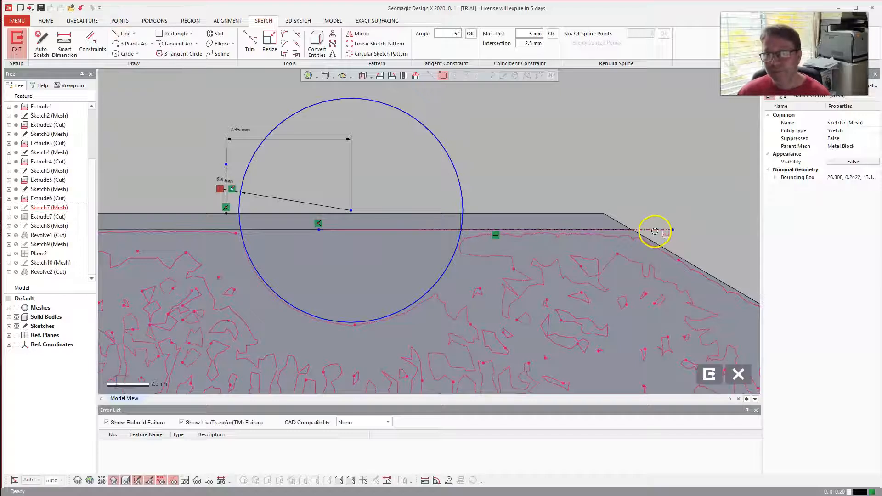
{"action": "left_click", "coordinate": [654, 230]}
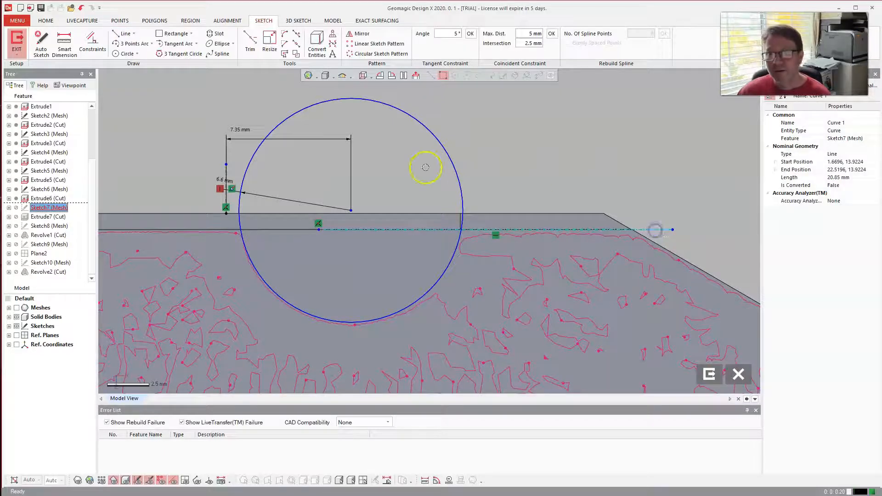
{"action": "left_click", "coordinate": [93, 43]}
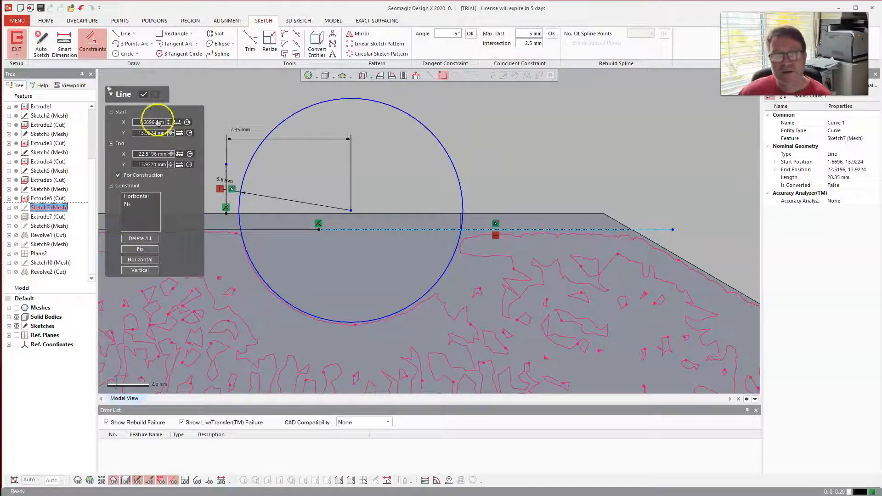
{"action": "left_click", "coordinate": [143, 95]}
Step: Dimension the vertical distance from the fixed horizontal line to the circle's centre as 1.1 mm and finish the sketch
{"action": "left_click", "coordinate": [65, 44]}
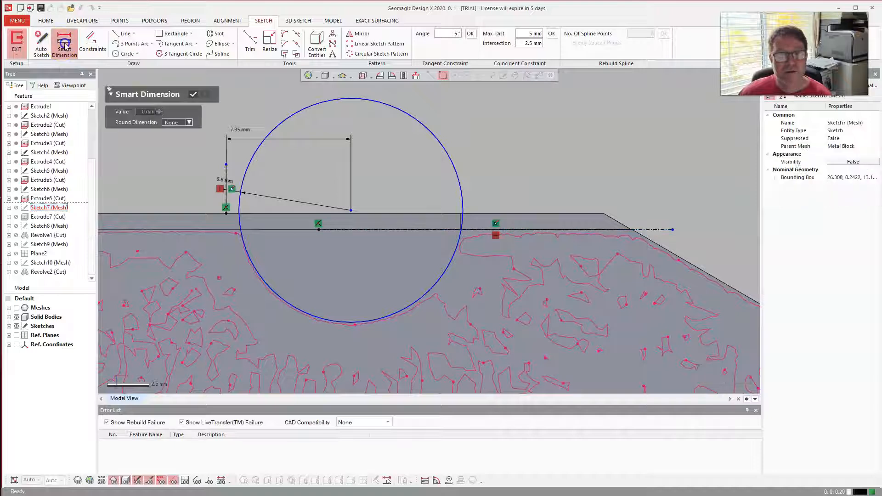
{"action": "left_click", "coordinate": [457, 169]}
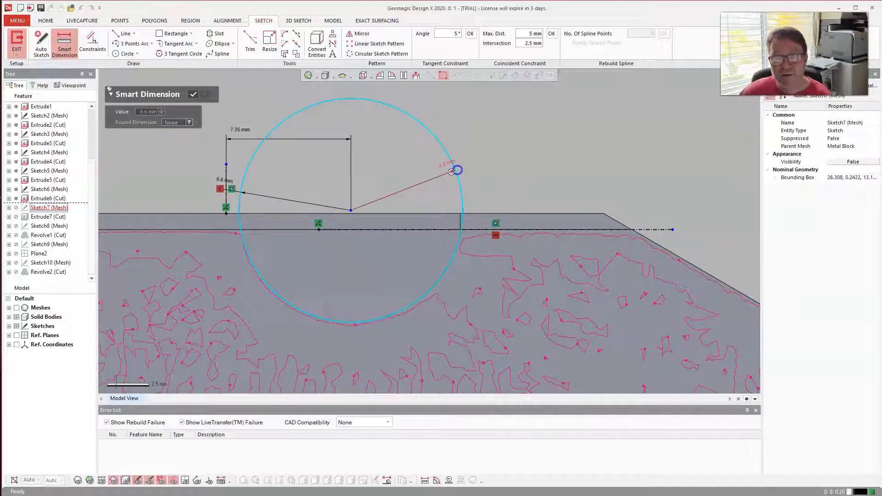
{"action": "left_click", "coordinate": [425, 229]}
{"action": "left_click", "coordinate": [613, 177]}
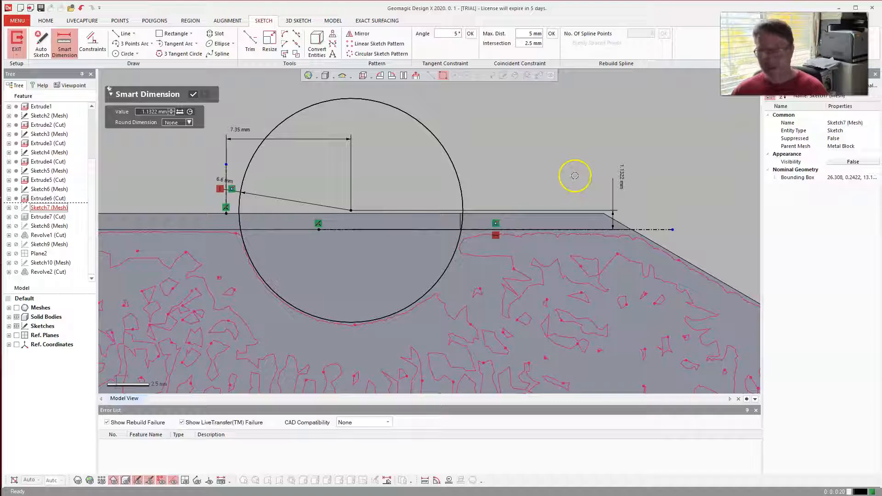
{"action": "double_click", "coordinate": [623, 177]}
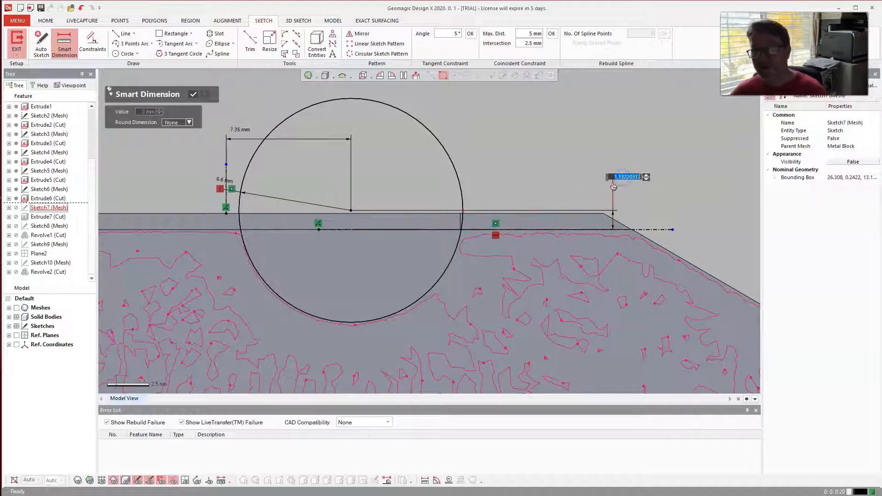
{"action": "key", "text": "BackSpace"}
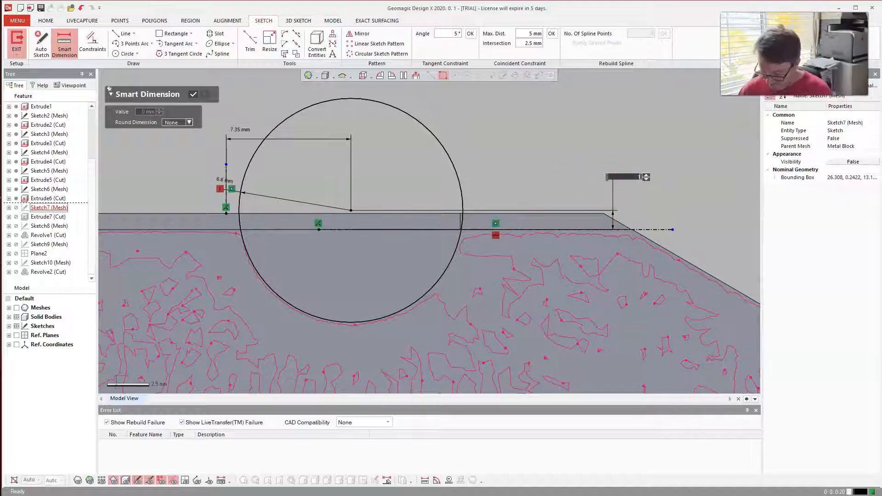
{"action": "type", "text": "1.1"}
{"action": "key", "text": "Return"}
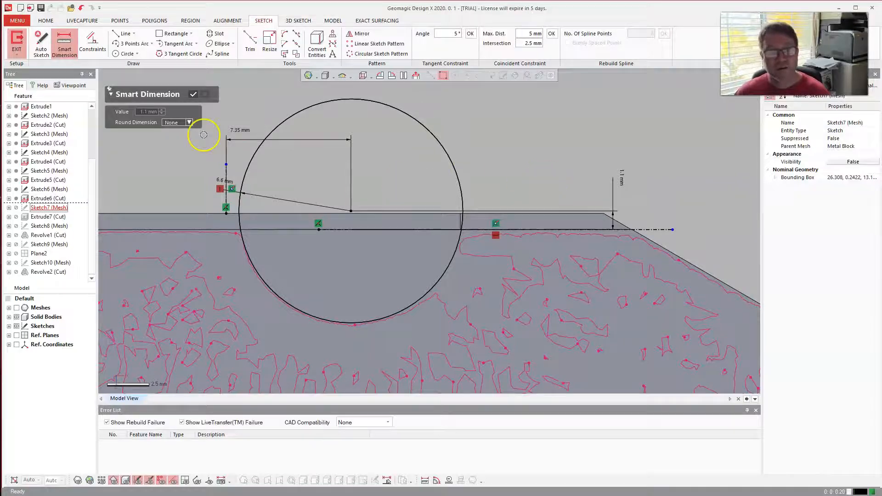
{"action": "left_click", "coordinate": [194, 95]}
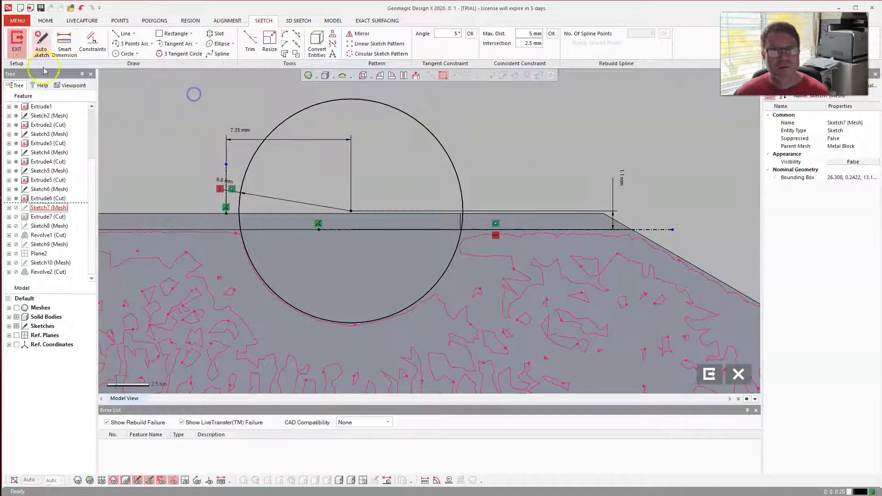
{"action": "left_click", "coordinate": [17, 42]}
Step: Examine the updated deviation along the round groove from both its end profile and the block's upper face
{"action": "mouse_move", "coordinate": [256, 173]}
{"action": "right_mouse_down"}
{"action": "mouse_move", "coordinate": [240, 209]}
{"action": "mouse_move", "coordinate": [256, 232]}
{"action": "mouse_move", "coordinate": [295, 248]}
{"action": "mouse_move", "coordinate": [297, 319]}
{"action": "mouse_move", "coordinate": [296, 211]}
{"action": "mouse_move", "coordinate": [305, 256]}
{"action": "right_mouse_up"}
{"action": "right_click_drag", "start_coordinate": [400, 316], "coordinate": [413, 308]}
{"action": "scroll", "coordinate": [413, 308], "scroll_direction": "down", "scroll_amount": 3}
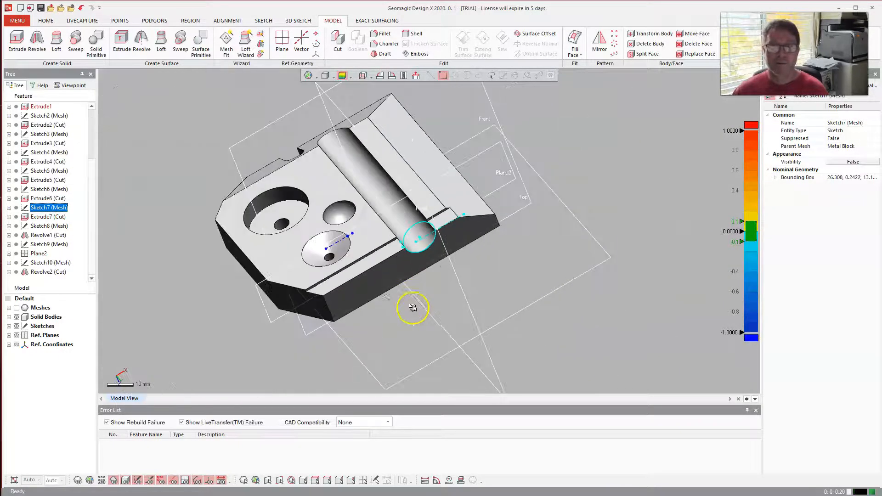
{"action": "right_click_drag", "start_coordinate": [351, 211], "coordinate": [306, 118]}
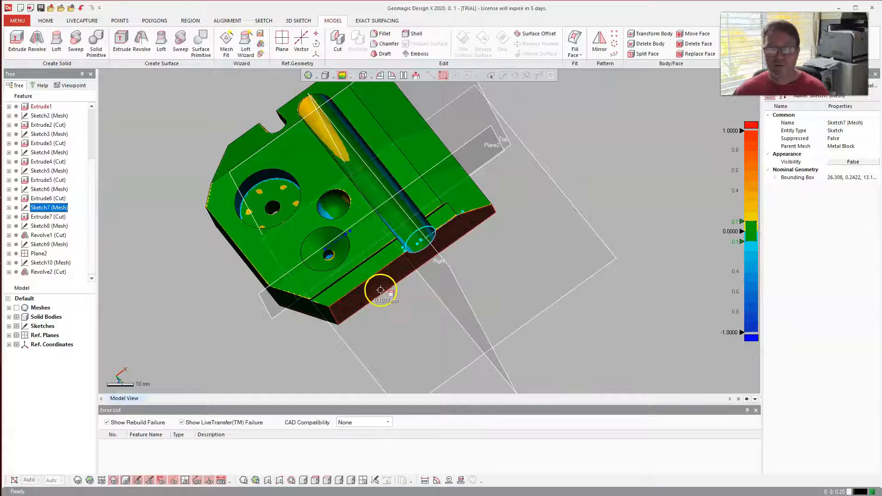
{"action": "right_click_drag", "start_coordinate": [380, 290], "coordinate": [303, 154]}
{"action": "right_click_drag", "start_coordinate": [439, 265], "coordinate": [384, 266]}
{"action": "scroll", "coordinate": [388, 262], "scroll_direction": "up", "scroll_amount": 5}
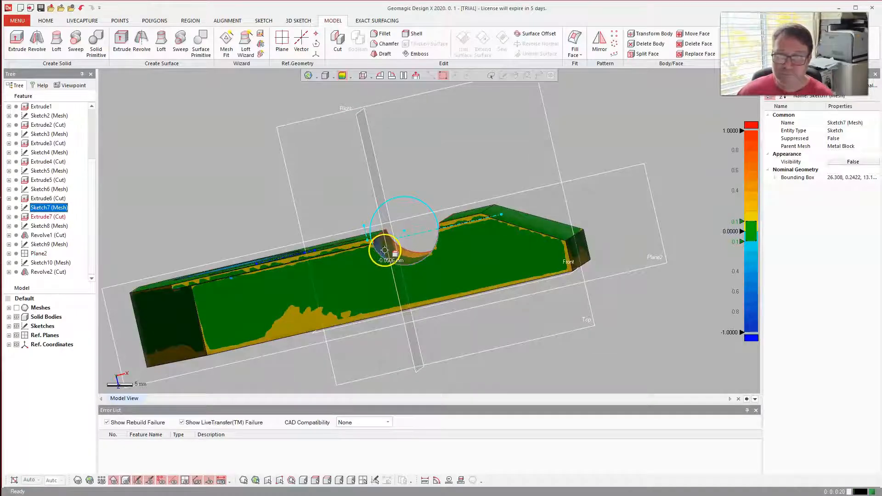
{"action": "scroll", "coordinate": [377, 248], "scroll_direction": "up", "scroll_amount": 3}
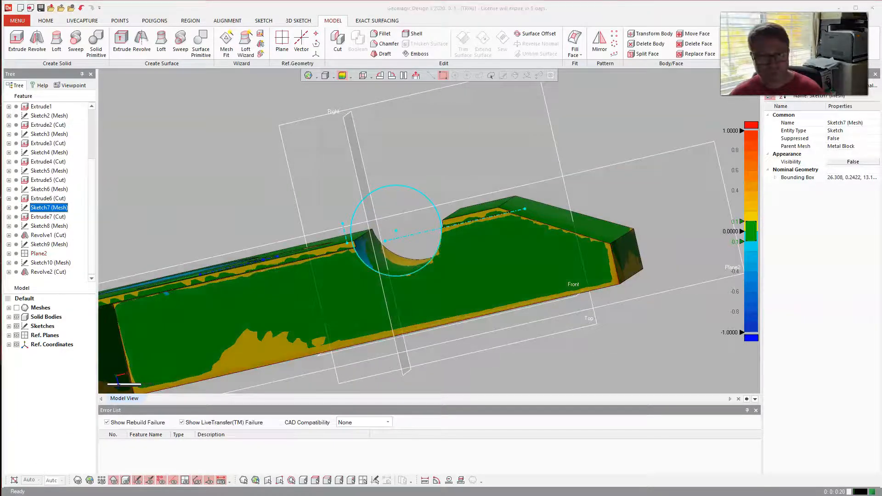
{"action": "scroll", "coordinate": [228, 267], "scroll_direction": "up", "scroll_amount": 2}
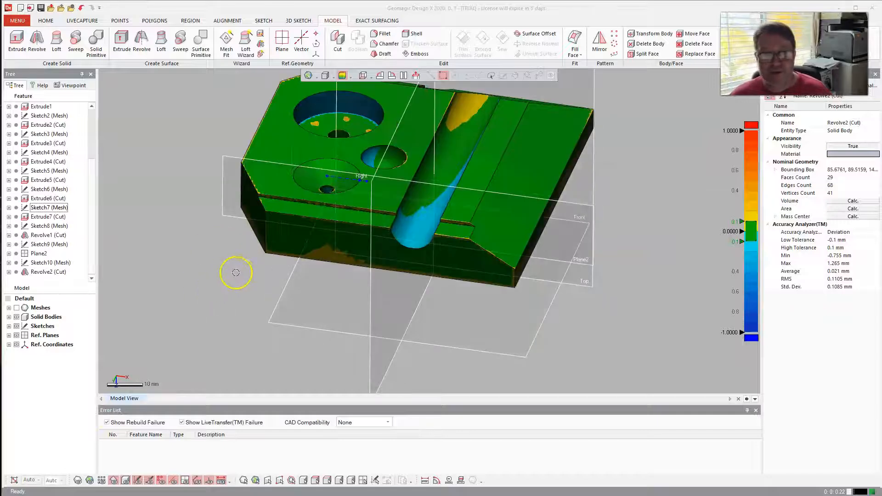
{"action": "mouse_move", "coordinate": [236, 272]}
{"action": "right_mouse_down"}
{"action": "mouse_move", "coordinate": [239, 258]}
{"action": "mouse_move", "coordinate": [212, 256]}
{"action": "mouse_move", "coordinate": [246, 244]}
{"action": "right_mouse_up"}
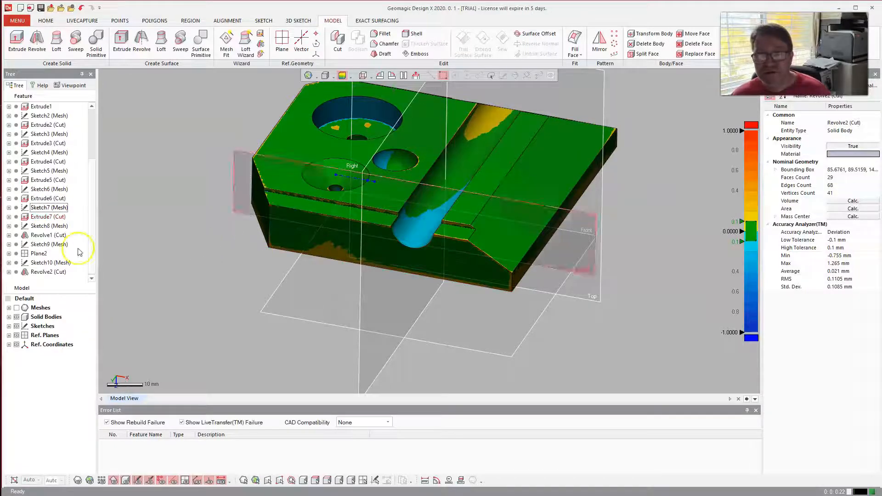
Step: Reopen Sketch7 to review the groove circle and its position dimensions against the block's end profile, and exit without editing
{"action": "right_click", "coordinate": [37, 209]}
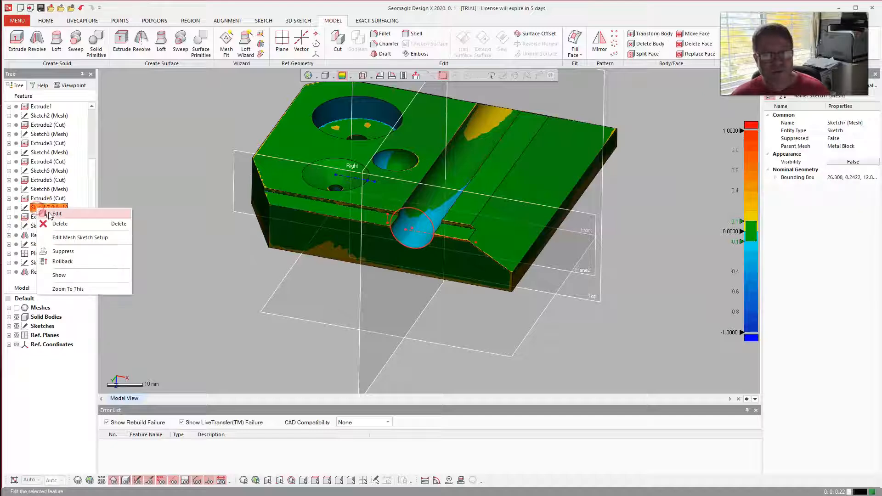
{"action": "left_click", "coordinate": [54, 216]}
{"action": "scroll", "coordinate": [447, 252], "scroll_direction": "down", "scroll_amount": 2}
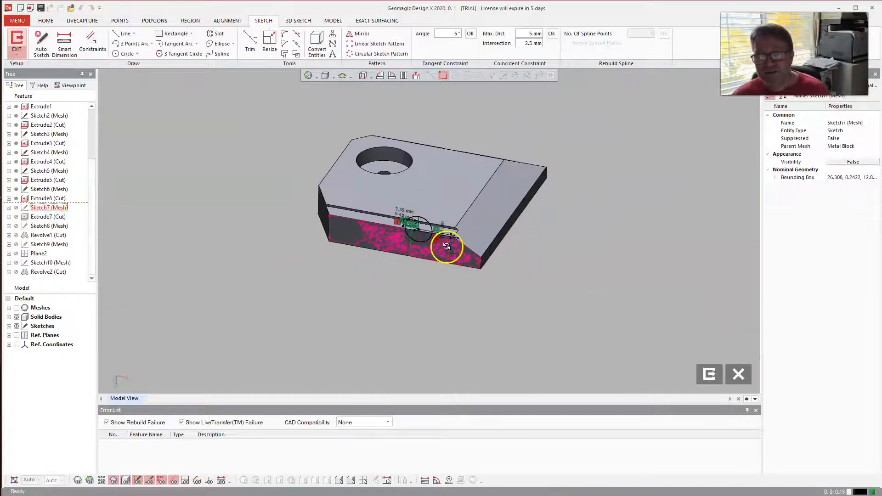
{"action": "scroll", "coordinate": [432, 222], "scroll_direction": "up", "scroll_amount": 3}
{"action": "scroll", "coordinate": [431, 223], "scroll_direction": "up", "scroll_amount": 4}
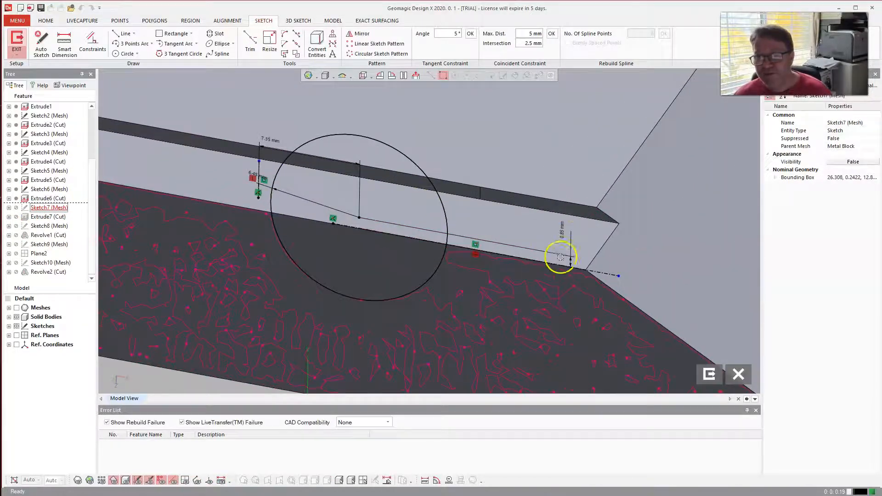
{"action": "scroll", "coordinate": [443, 290], "scroll_direction": "down", "scroll_amount": 2}
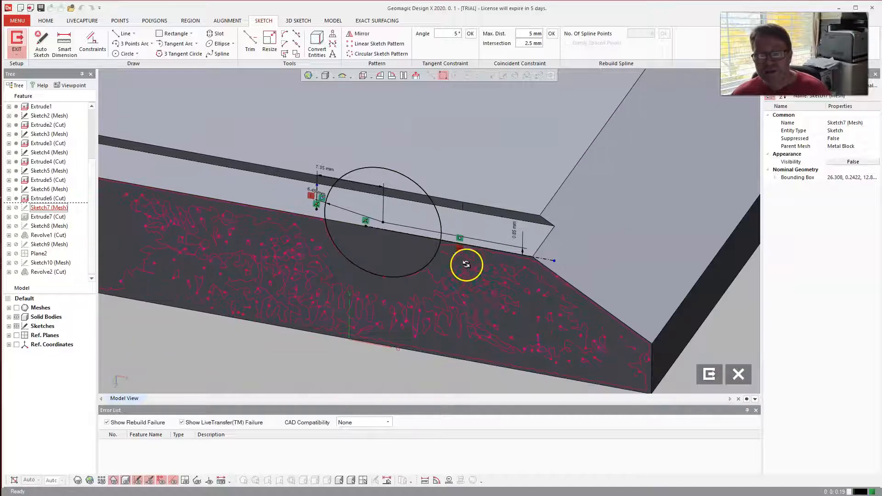
{"action": "scroll", "coordinate": [455, 262], "scroll_direction": "down", "scroll_amount": 2}
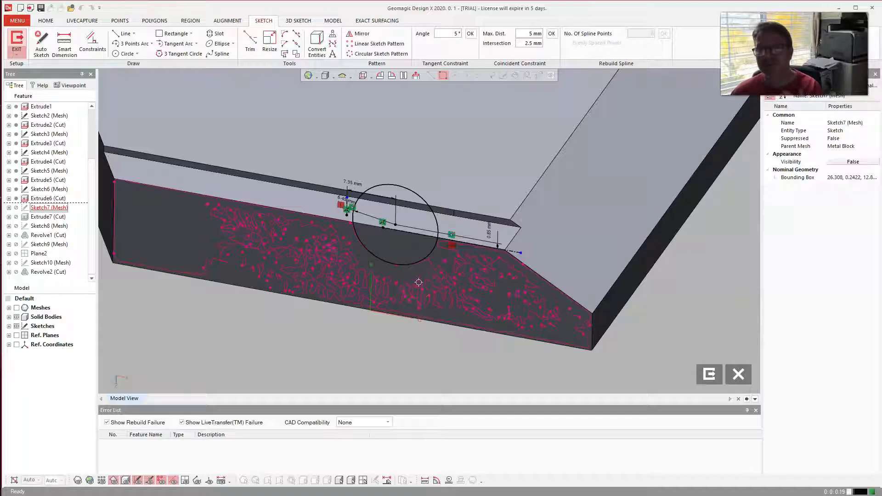
{"action": "left_click", "coordinate": [423, 276]}
{"action": "scroll", "coordinate": [377, 216], "scroll_direction": "up", "scroll_amount": 3}
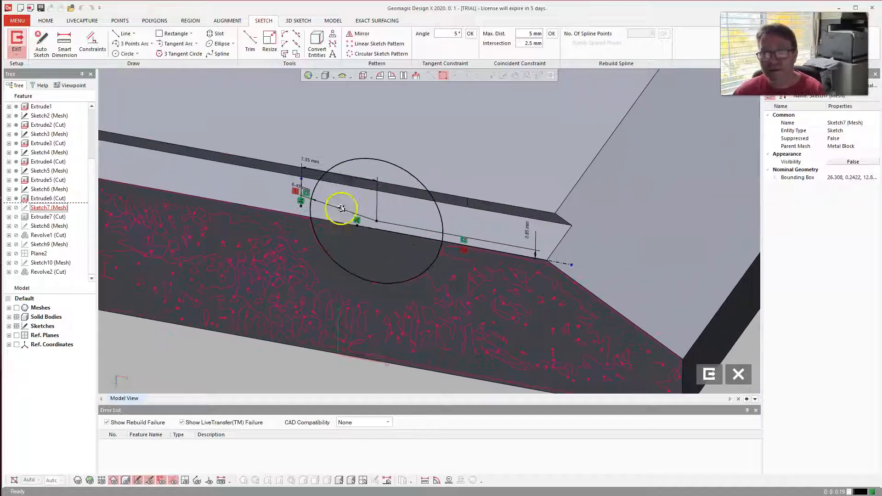
{"action": "scroll", "coordinate": [275, 196], "scroll_direction": "up", "scroll_amount": 1}
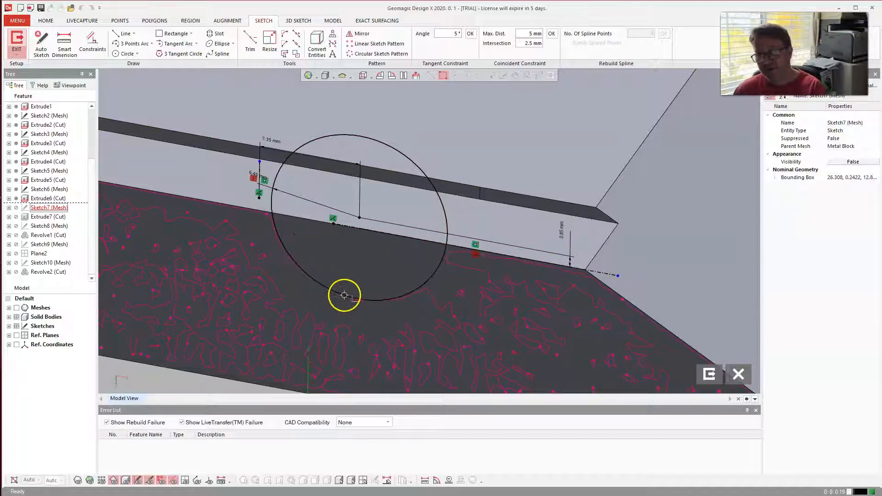
{"action": "scroll", "coordinate": [486, 236], "scroll_direction": "down", "scroll_amount": 3}
{"action": "right_click_drag", "start_coordinate": [486, 236], "coordinate": [506, 119]}
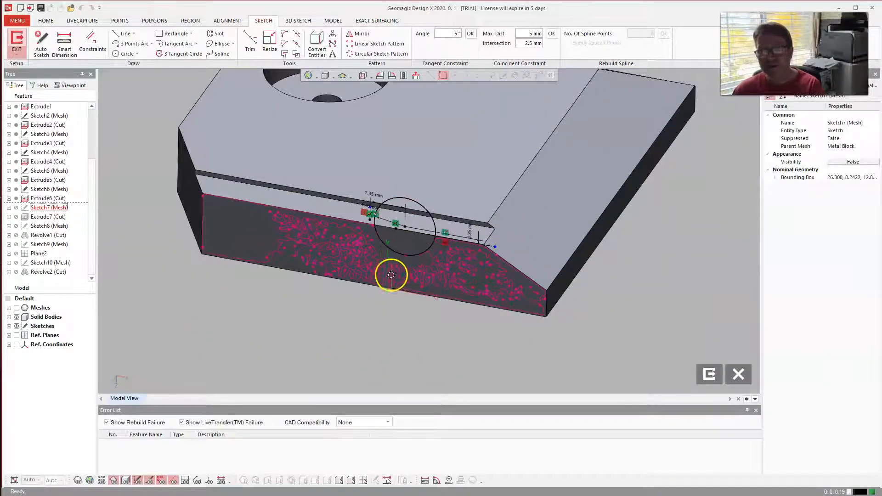
{"action": "left_click", "coordinate": [19, 40]}
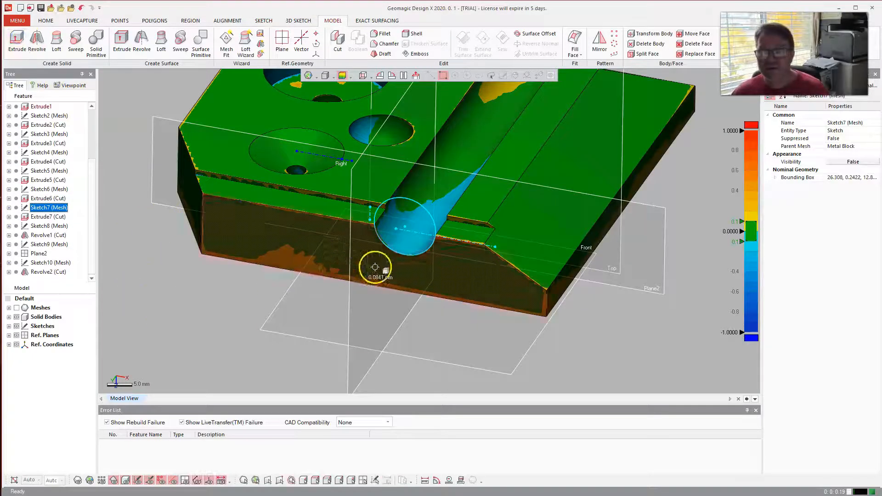
Step: Examine the deviation map along the round groove, then over the block's underside, end face and pocketed upper face
{"action": "mouse_move", "coordinate": [403, 240]}
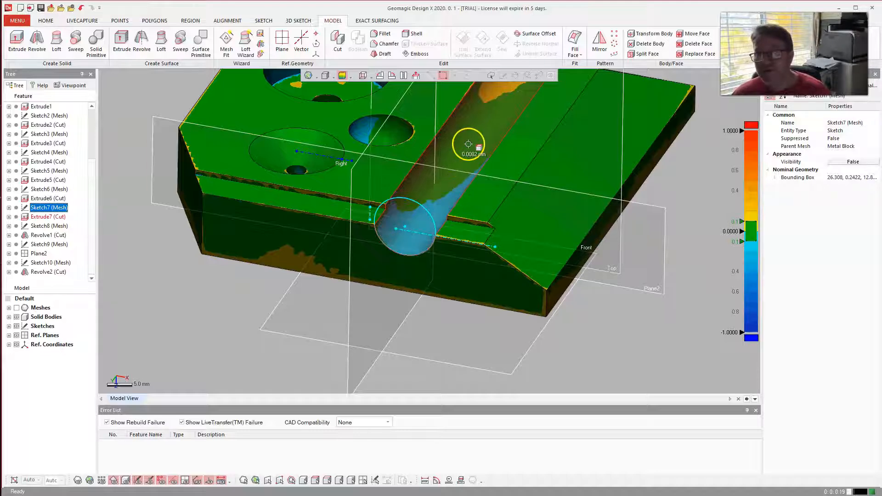
{"action": "scroll", "coordinate": [428, 230], "scroll_direction": "up", "scroll_amount": 2}
{"action": "scroll", "coordinate": [456, 228], "scroll_direction": "down", "scroll_amount": 2}
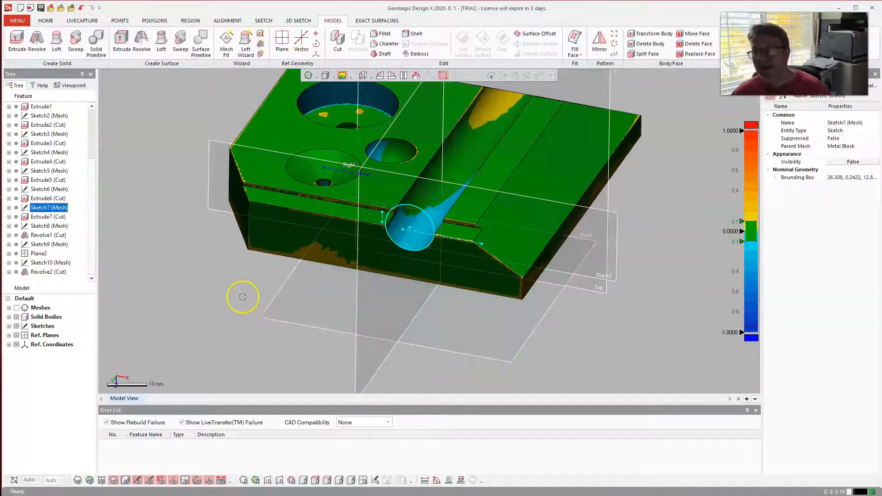
{"action": "left_click", "coordinate": [203, 242]}
{"action": "mouse_move", "coordinate": [492, 256]}
{"action": "right_mouse_down"}
{"action": "mouse_move", "coordinate": [516, 241]}
{"action": "mouse_move", "coordinate": [481, 335]}
{"action": "right_mouse_up"}
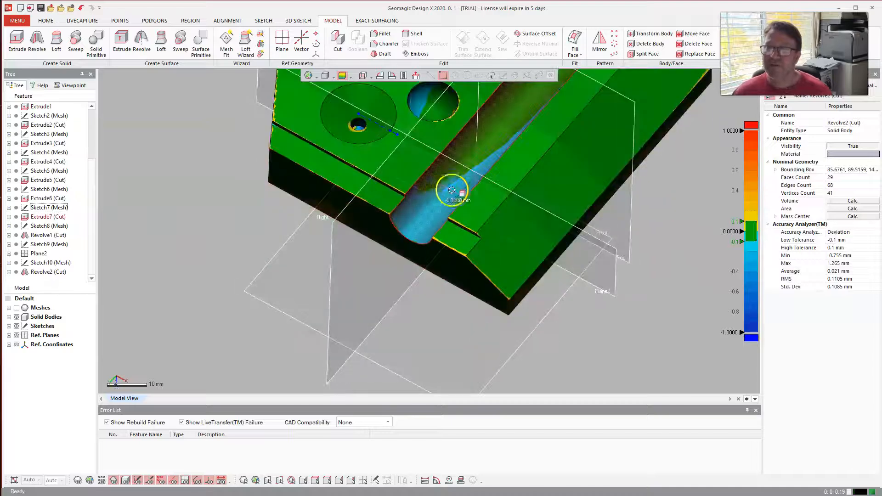
{"action": "right_click_drag", "start_coordinate": [351, 296], "coordinate": [308, 294]}
{"action": "scroll", "coordinate": [308, 294], "scroll_direction": "up", "scroll_amount": 3}
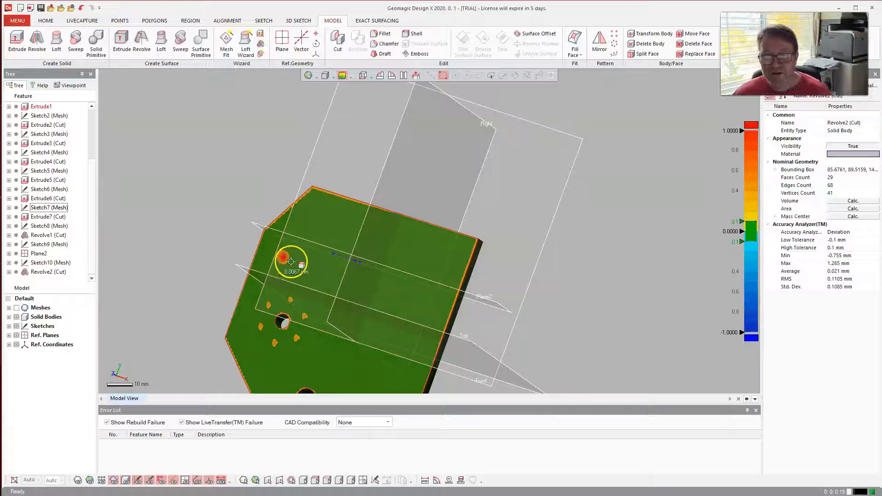
{"action": "right_click_drag", "start_coordinate": [338, 231], "coordinate": [423, 142]}
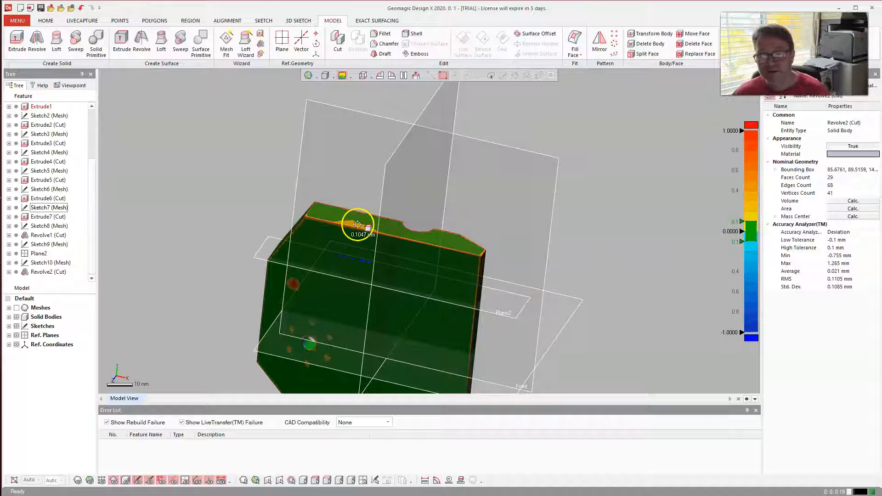
{"action": "right_click_drag", "start_coordinate": [567, 228], "coordinate": [237, 345]}
{"action": "scroll", "coordinate": [389, 248], "scroll_direction": "up", "scroll_amount": 2}
{"action": "scroll", "coordinate": [375, 226], "scroll_direction": "down", "scroll_amount": 5}
{"action": "scroll", "coordinate": [654, 186], "scroll_direction": "up", "scroll_amount": 3}
{"action": "right_click_drag", "start_coordinate": [664, 183], "coordinate": [524, 275]}
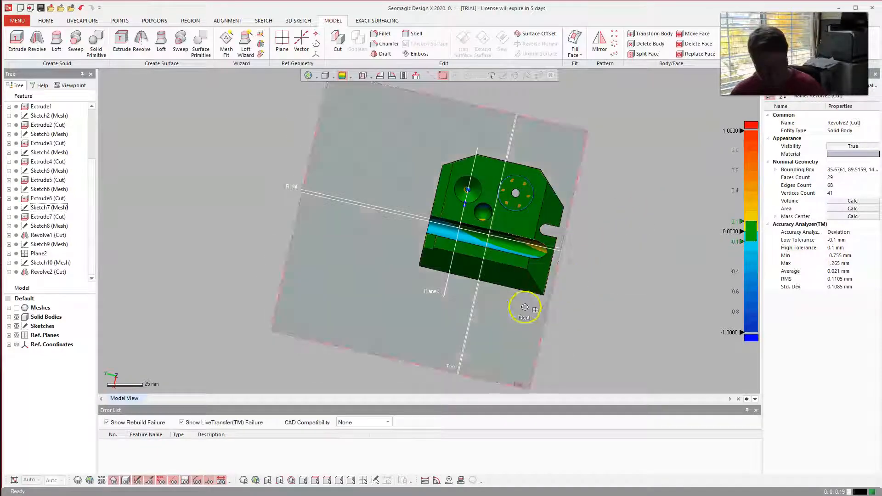
Step: Capture a screenshot of the deviation-coloured block with Snip & Sketch
{"action": "key", "text": "super"}
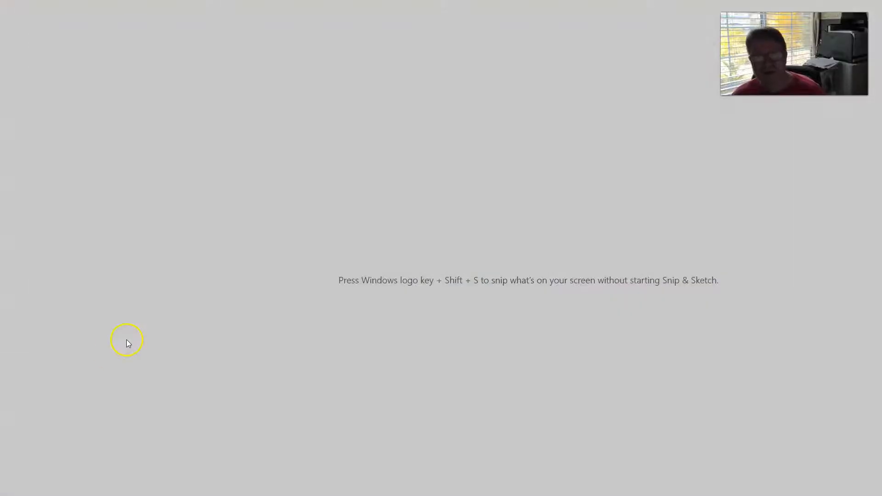
{"action": "left_click", "coordinate": [104, 142]}
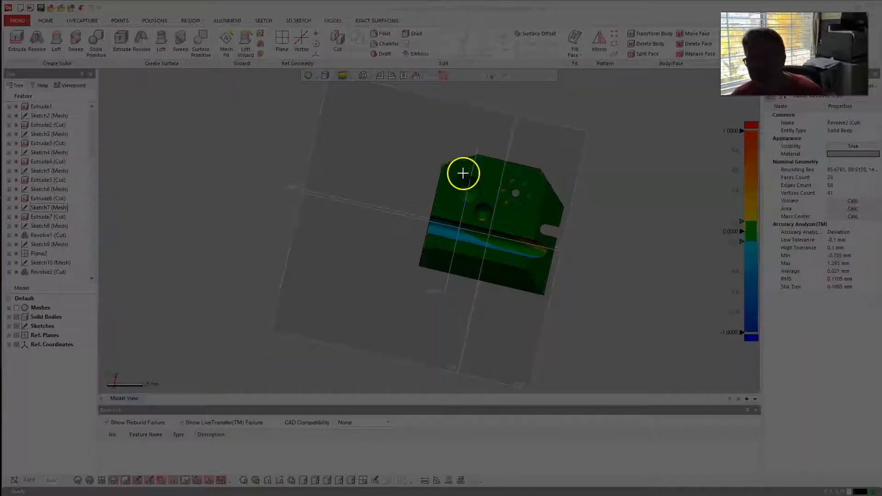
{"action": "mouse_move", "coordinate": [411, 132]}
{"action": "left_mouse_down"}
{"action": "mouse_move", "coordinate": [591, 284]}
{"action": "mouse_move", "coordinate": [591, 330]}
{"action": "left_mouse_up"}
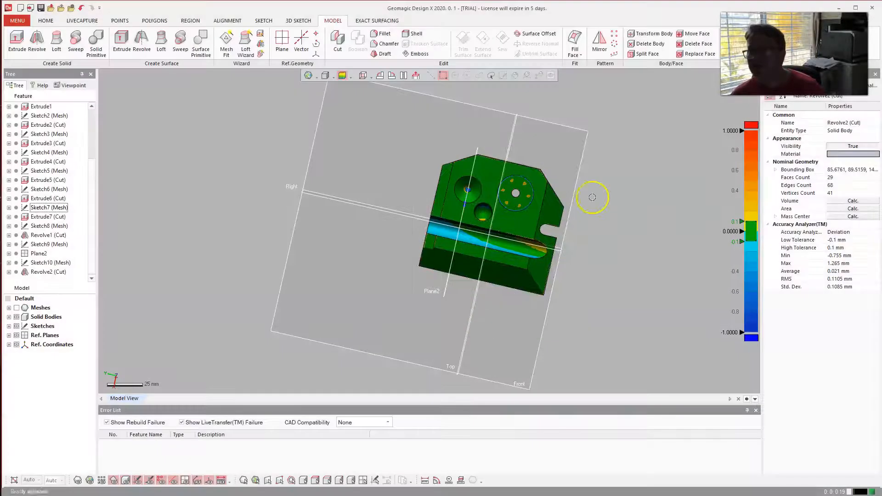
Step: Export the whole model to SOLIDWORKS with LiveTransfer, starting from the first feature, and acknowledge completion
{"action": "right_click_drag", "start_coordinate": [638, 189], "coordinate": [596, 176]}
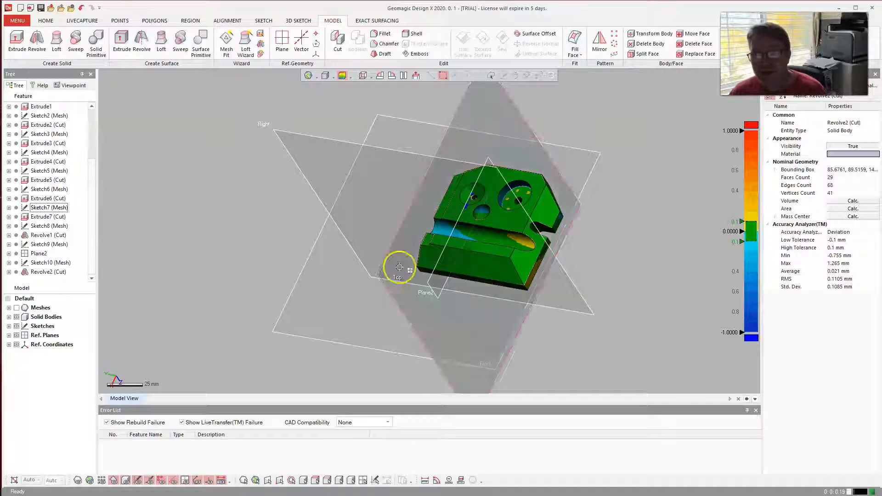
{"action": "left_click", "coordinate": [47, 21]}
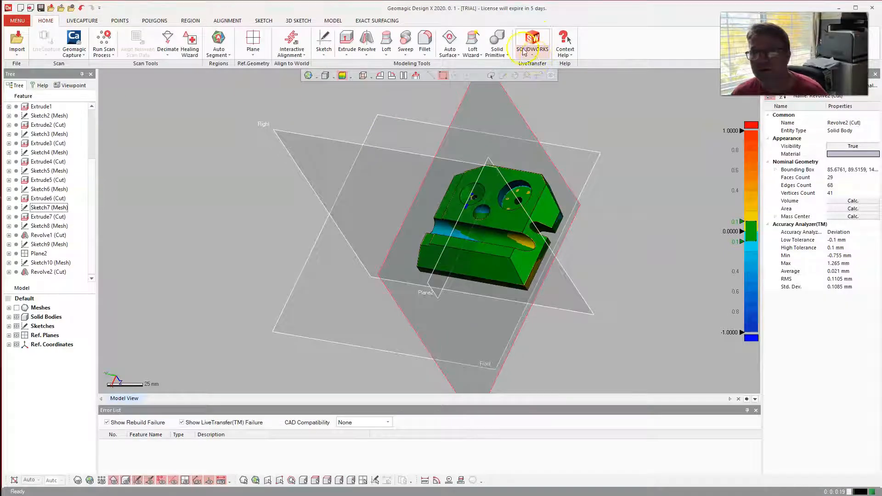
{"action": "left_click", "coordinate": [539, 57]}
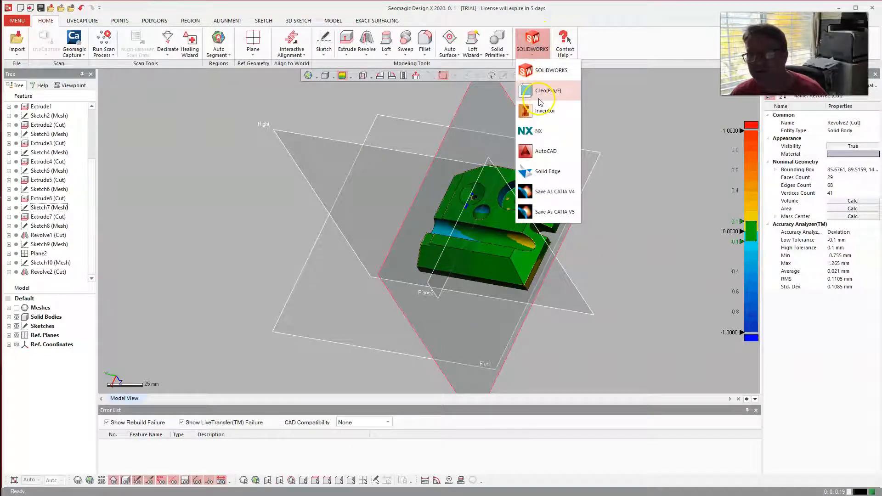
{"action": "left_click", "coordinate": [543, 71]}
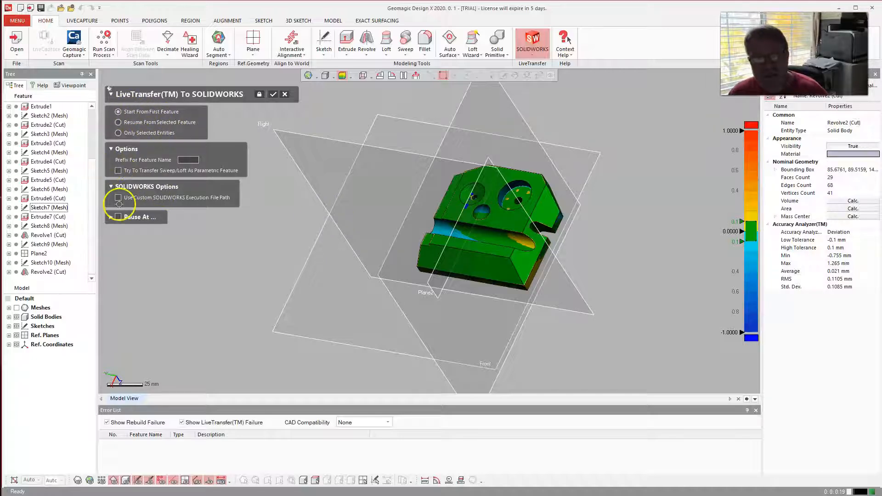
{"action": "left_click", "coordinate": [275, 95]}
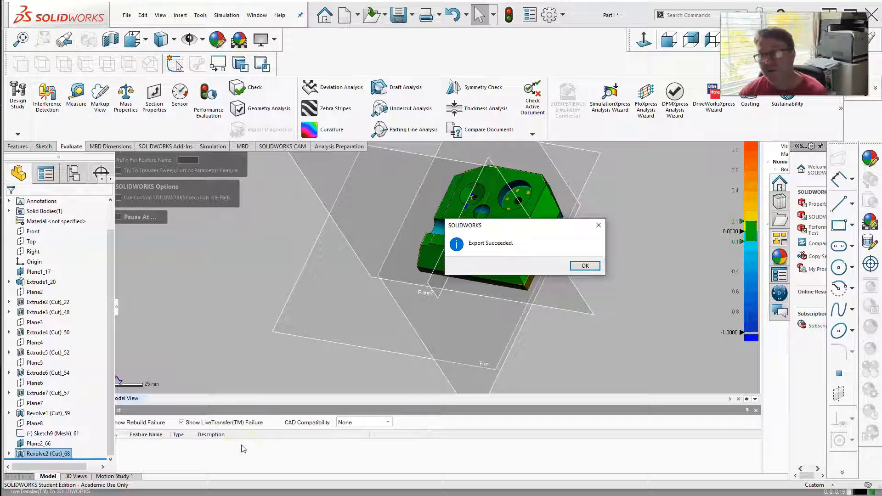
{"action": "left_click", "coordinate": [579, 268]}
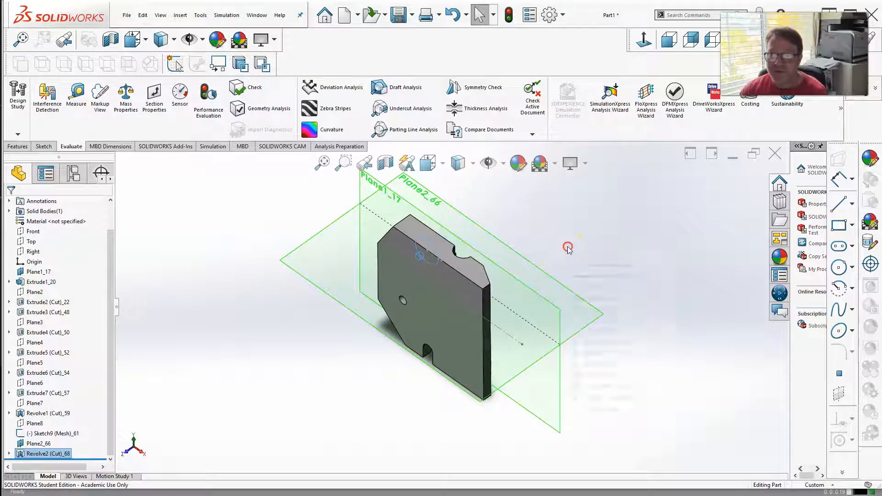
Step: Inspect the transferred block in SOLIDWORKS from several angles and review its feature history for the extrudes, cuts and revolves
{"action": "right_click", "coordinate": [567, 247]}
{"action": "left_click", "coordinate": [563, 220]}
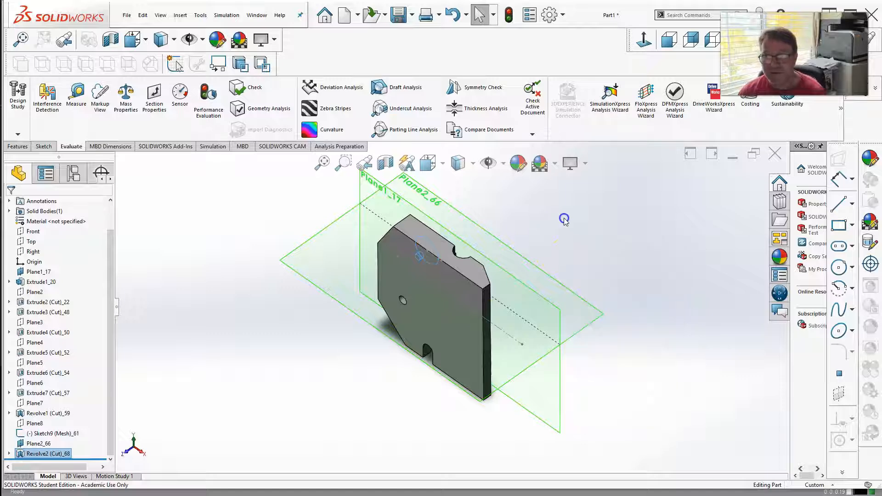
{"action": "middle_click_drag", "start_coordinate": [564, 223], "coordinate": [436, 325]}
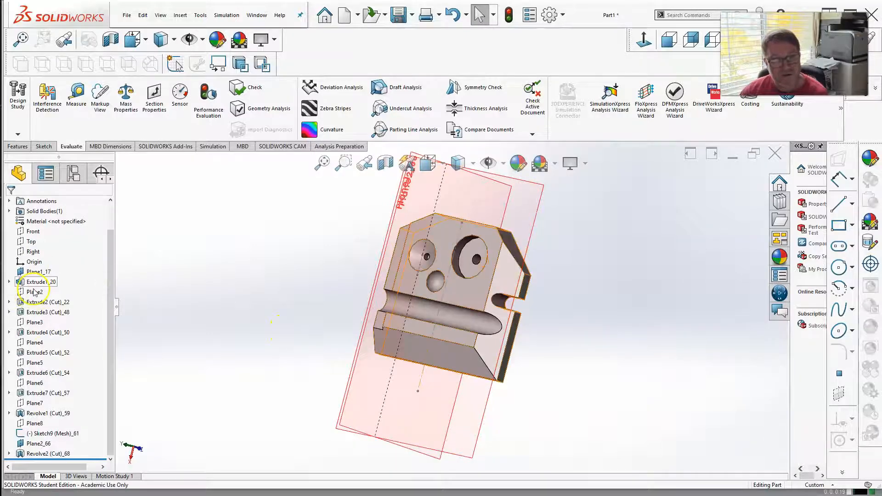
{"action": "scroll", "coordinate": [46, 299], "scroll_direction": "up", "scroll_amount": 1}
{"action": "scroll", "coordinate": [55, 341], "scroll_direction": "down", "scroll_amount": 1}
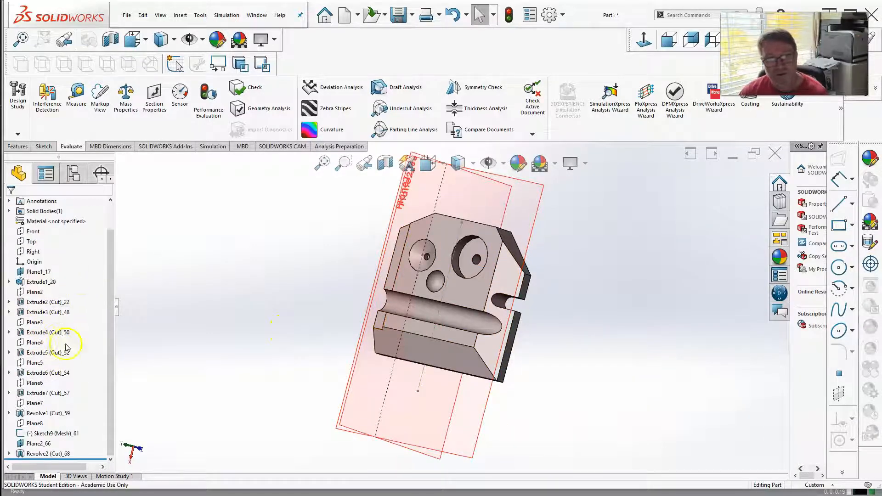
{"action": "scroll", "coordinate": [112, 271], "scroll_direction": "up", "scroll_amount": 1}
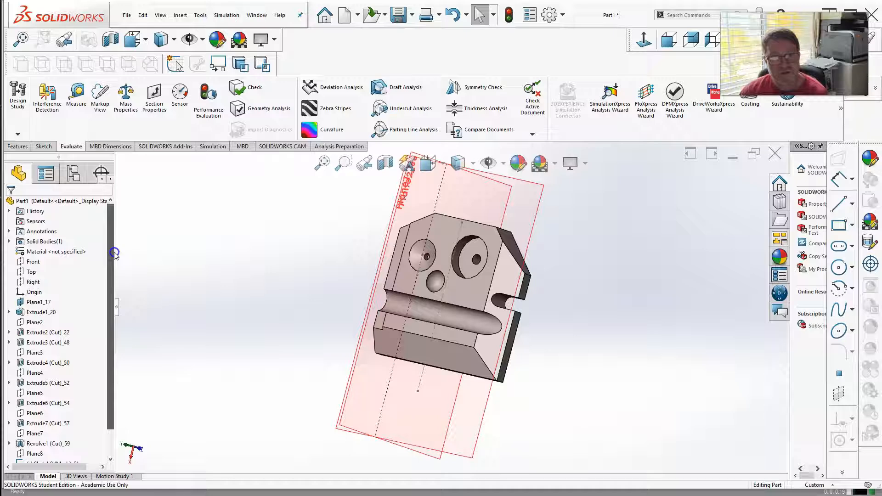
{"action": "scroll", "coordinate": [114, 254], "scroll_direction": "down", "scroll_amount": 1}
{"action": "middle_click_drag", "start_coordinate": [543, 319], "coordinate": [593, 276]}
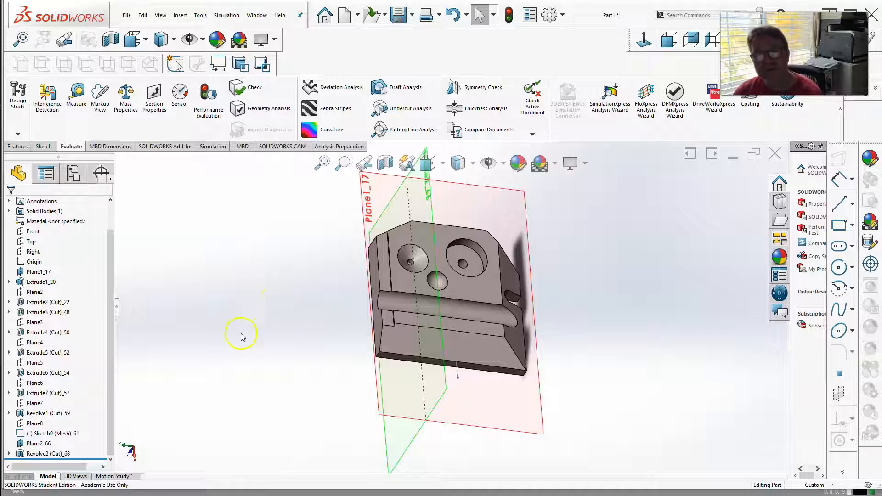
{"action": "scroll", "coordinate": [288, 309], "scroll_direction": "up", "scroll_amount": 1}
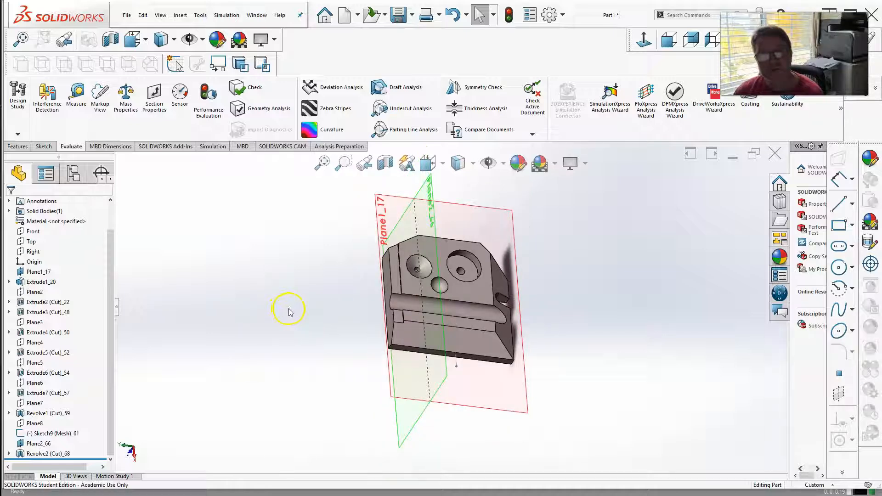
{"action": "scroll", "coordinate": [632, 314], "scroll_direction": "down", "scroll_amount": 3}
{"action": "scroll", "coordinate": [622, 310], "scroll_direction": "up", "scroll_amount": 2}
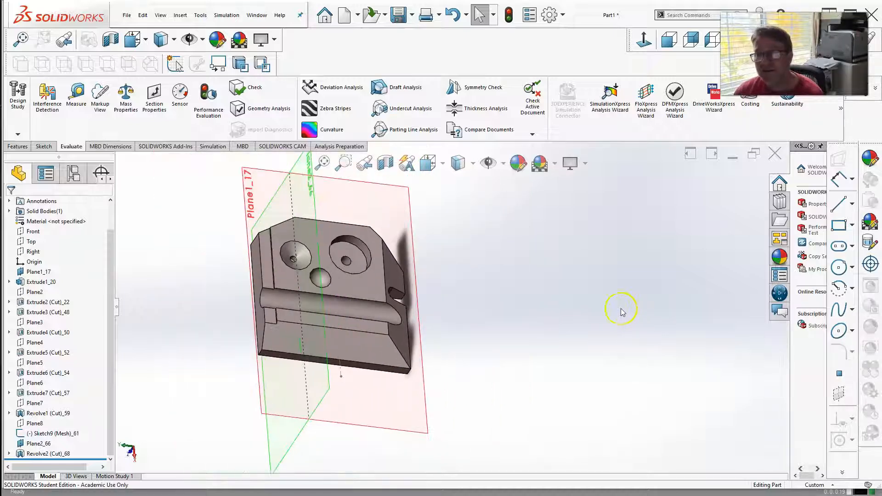
{"action": "scroll", "coordinate": [276, 262], "scroll_direction": "up", "scroll_amount": 1}
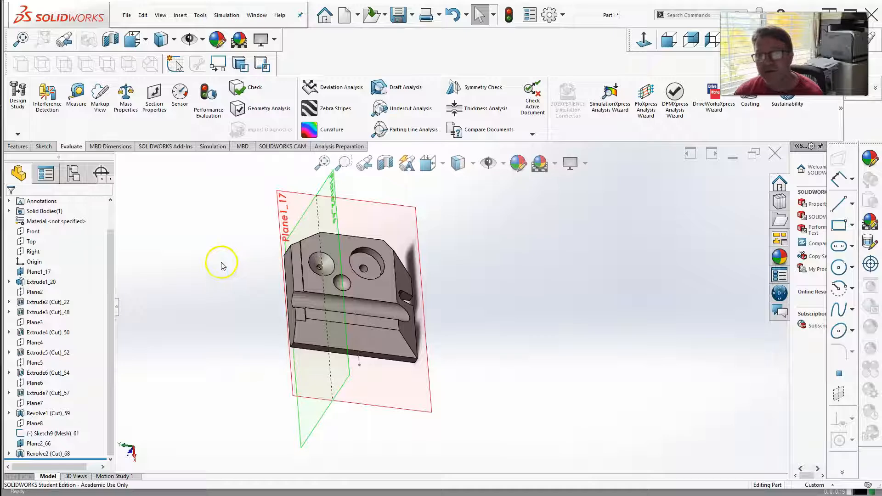